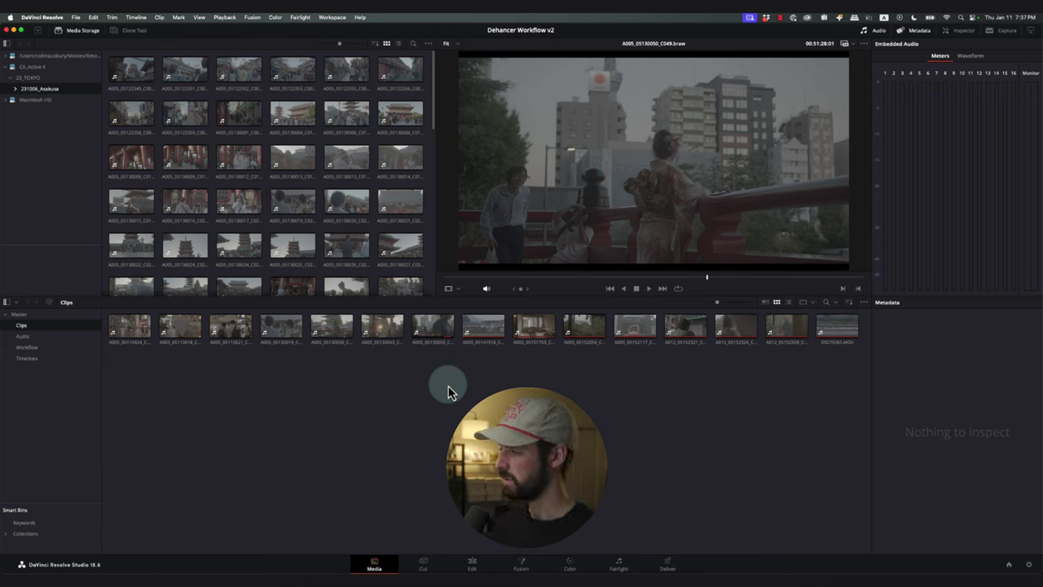
Open the project's master settings and set the timeline resolution to 3840 x 2160 Ultra HD.
click(75, 17)
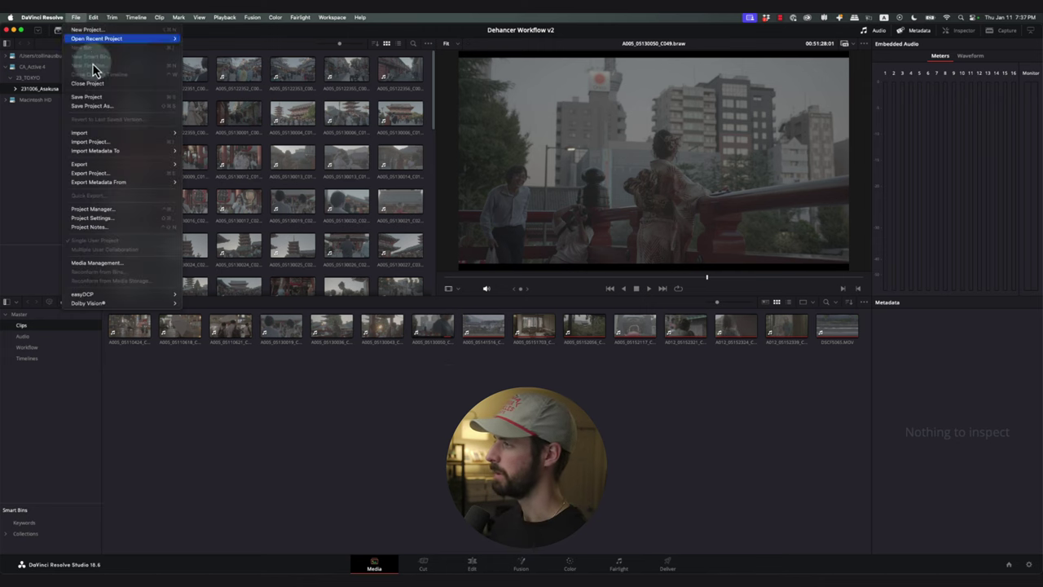
click(114, 218)
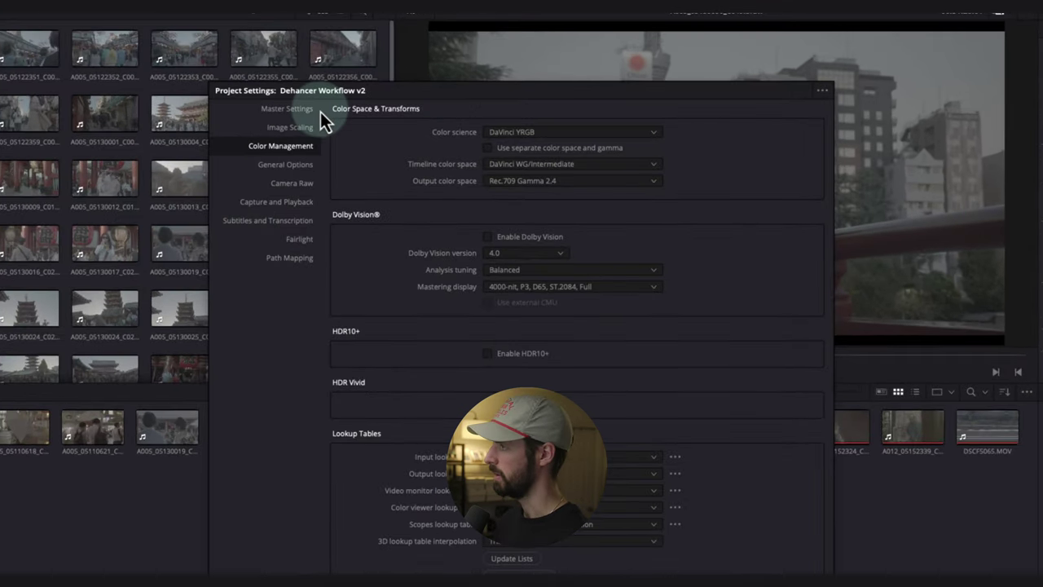
click(290, 112)
click(516, 132)
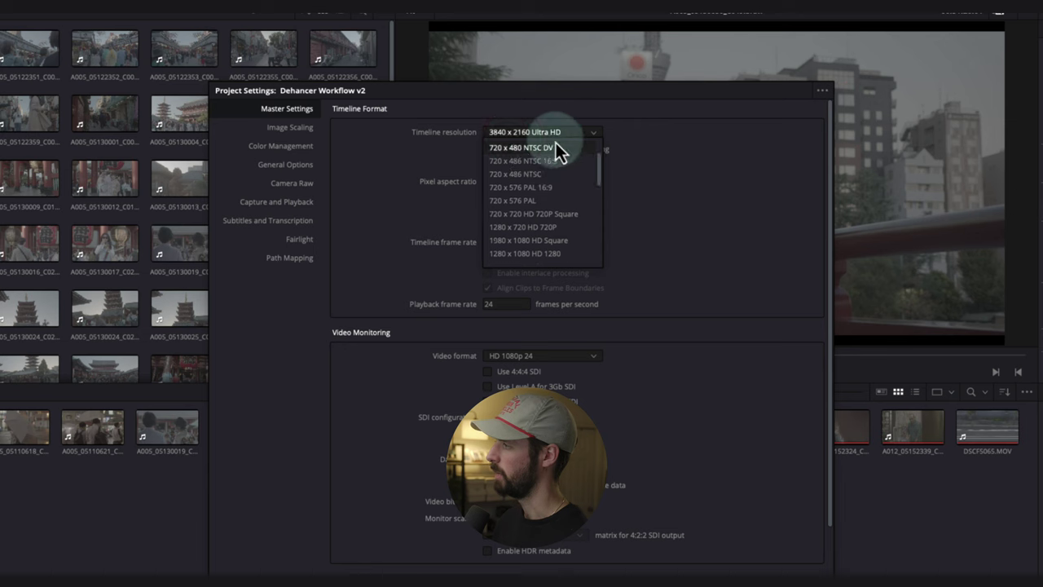
scroll(542, 142, up, 1)
drag(599, 157, 556, 239)
click(506, 216)
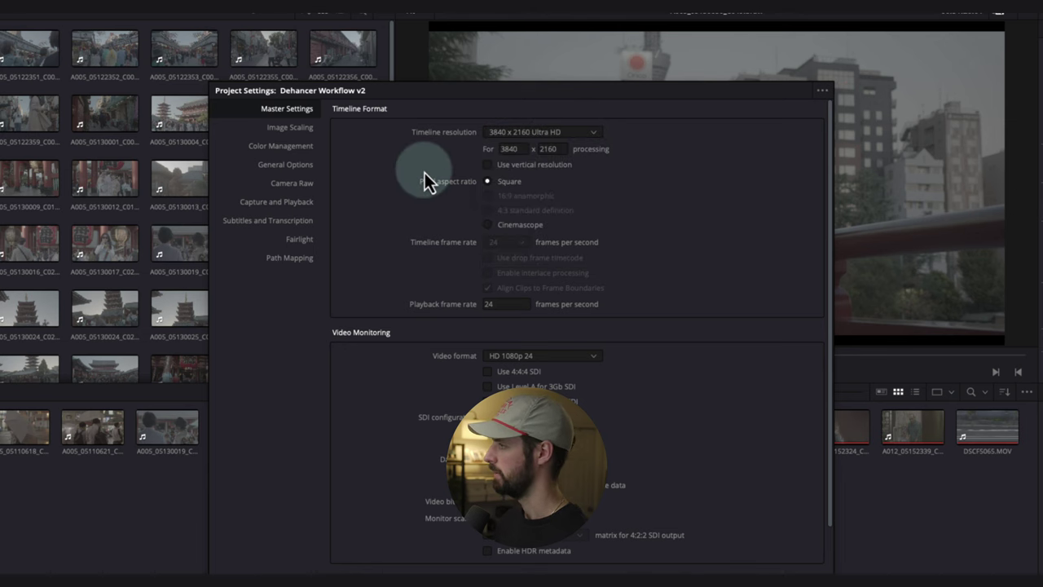
In the project's color management, choose DaVinci YRGB color science, no separate color space and gamma, and DaVinci WG/Intermediate as timeline color space.
click(285, 145)
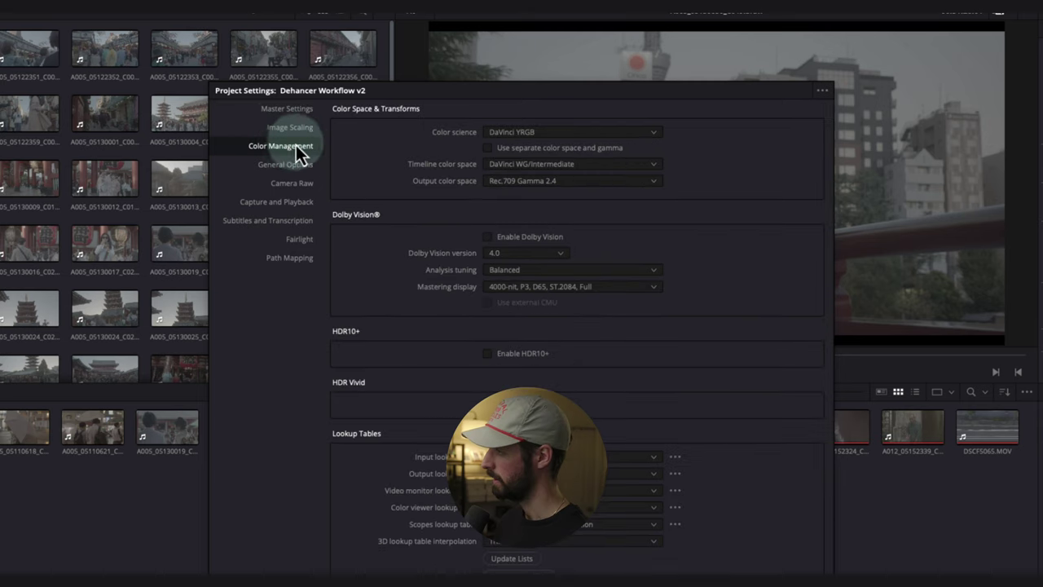
click(513, 133)
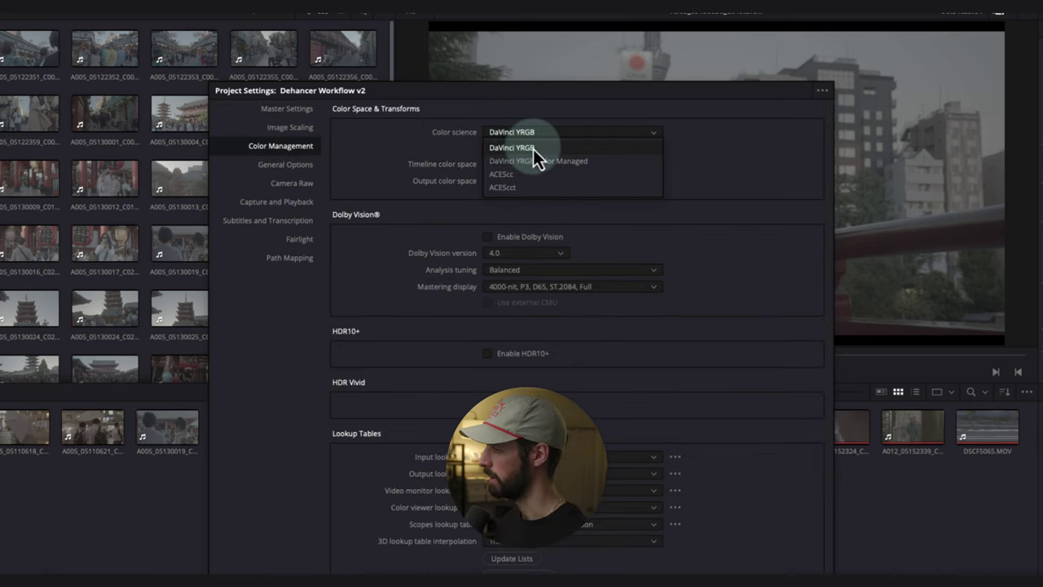
click(533, 148)
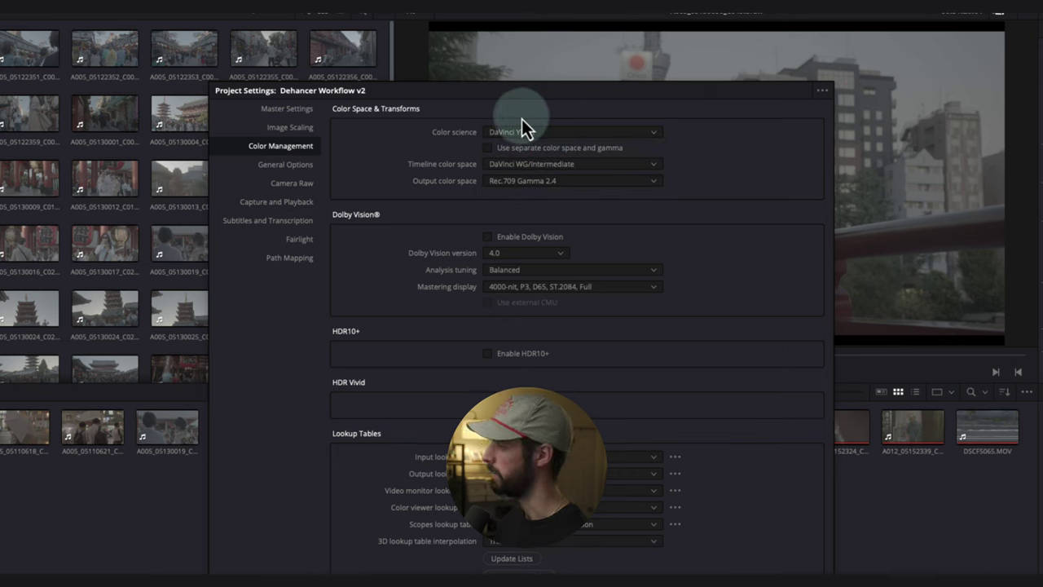
click(489, 149)
click(489, 150)
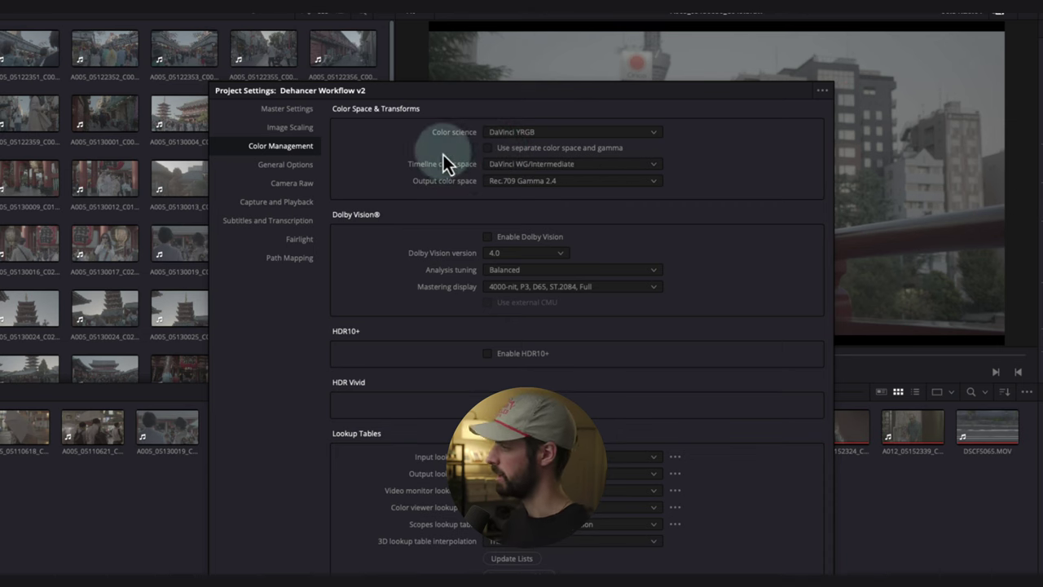
click(506, 164)
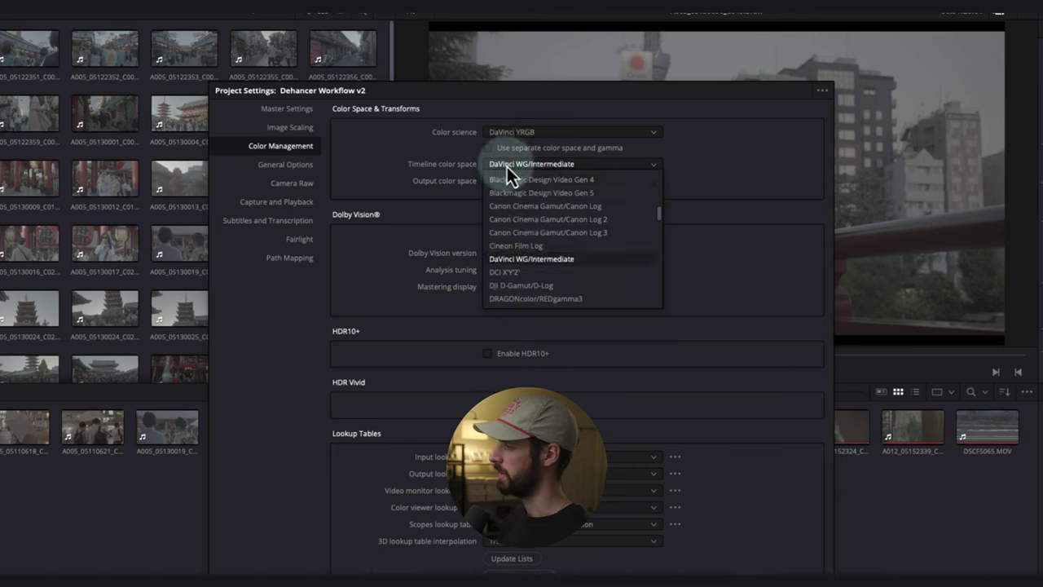
click(529, 260)
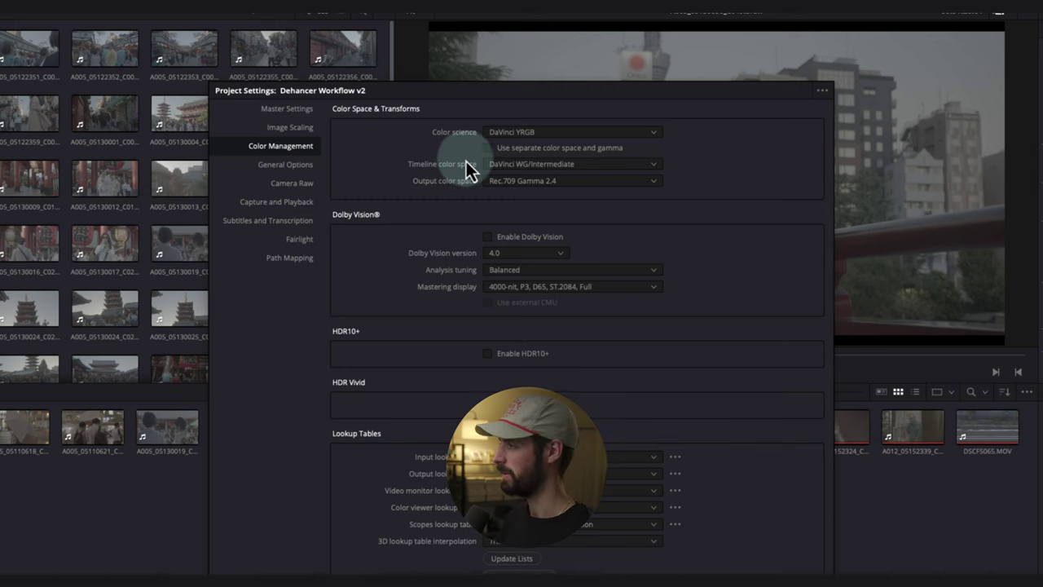
Set the project's output color space to Rec.709 Gamma 2.4.
click(512, 181)
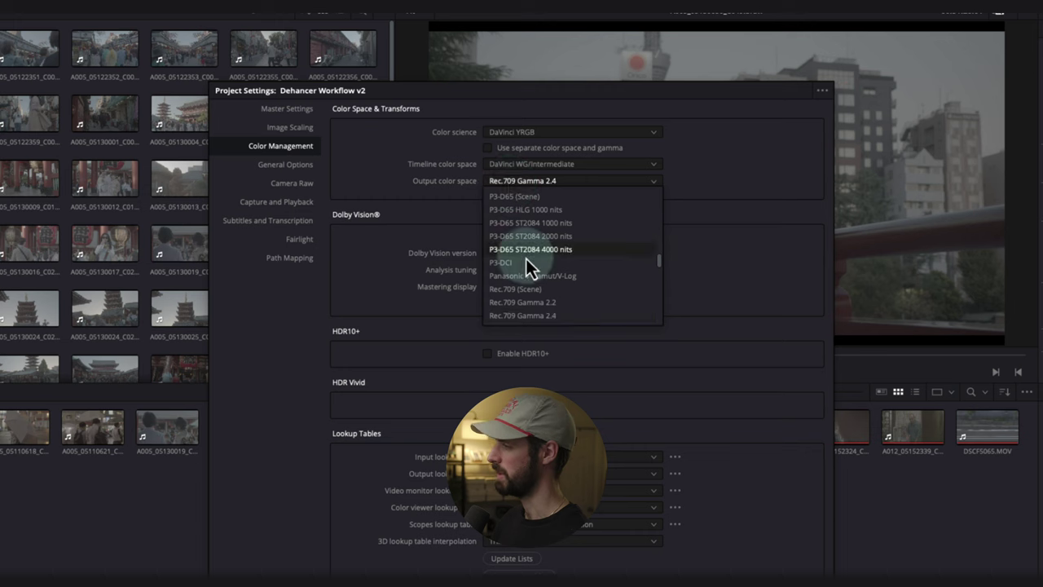
scroll(547, 244, up, 5)
scroll(530, 310, down, 3)
scroll(542, 294, down, 5)
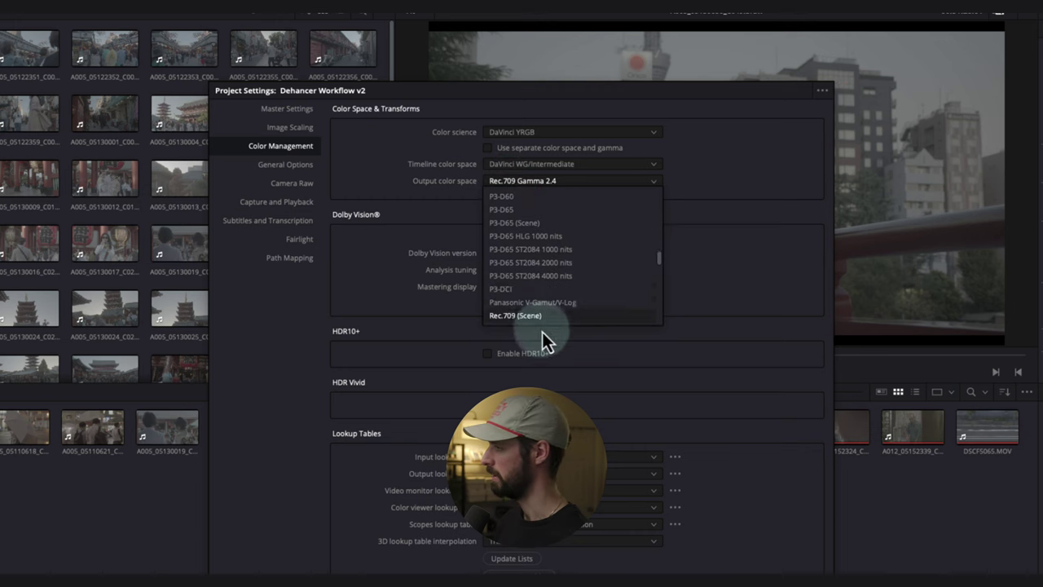
click(542, 281)
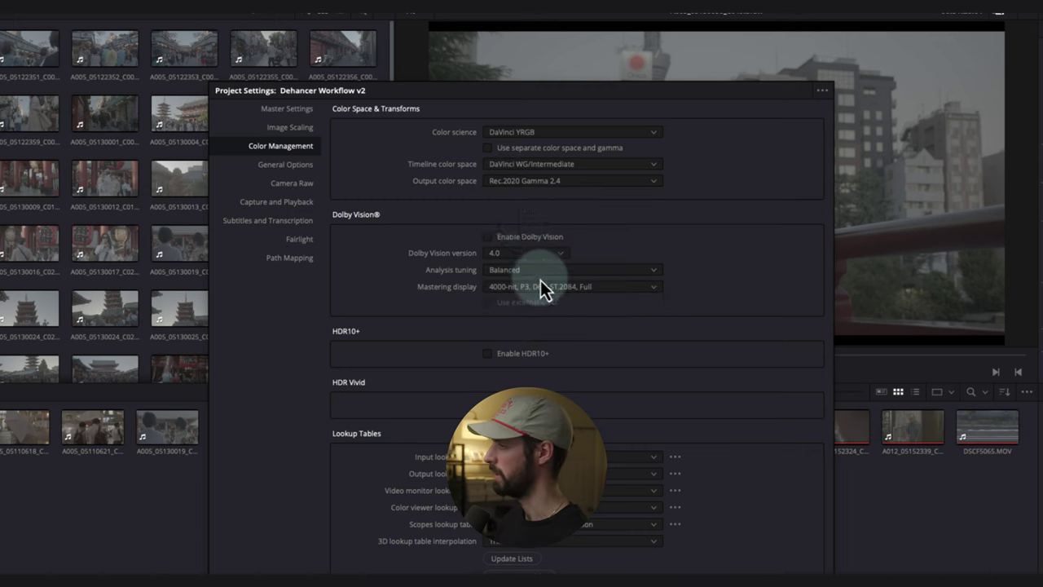
click(528, 180)
click(537, 228)
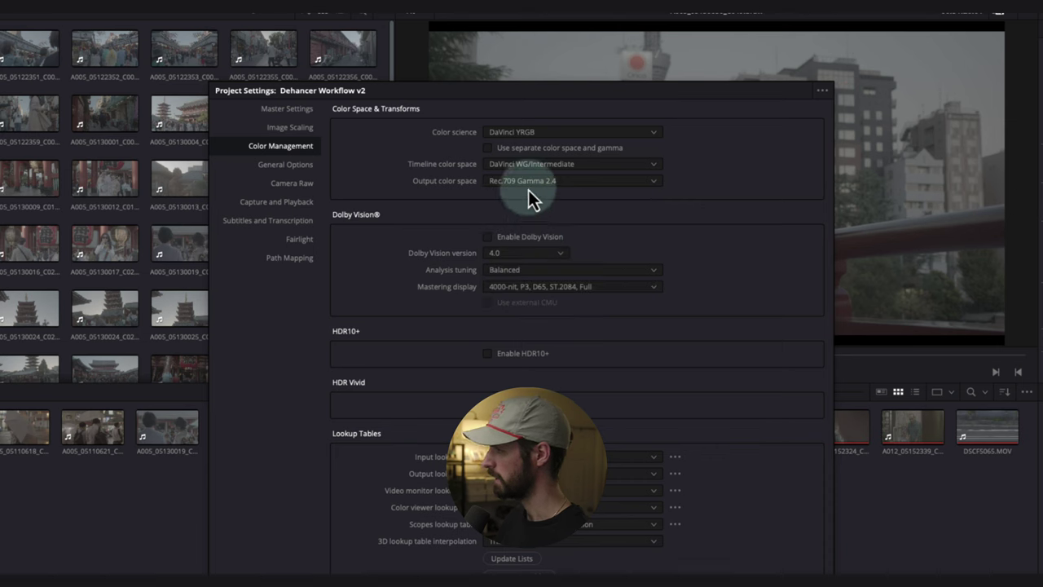
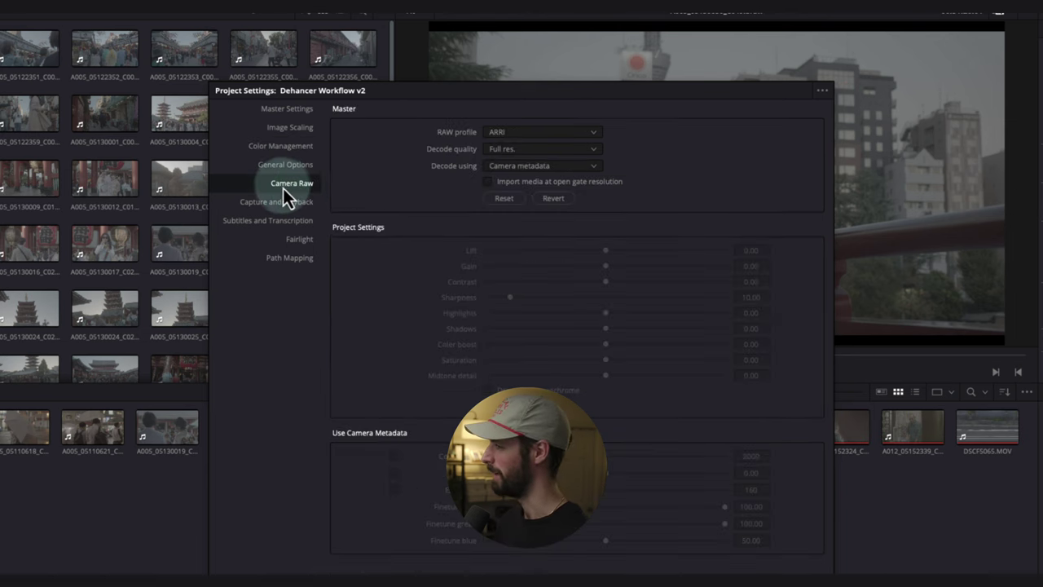
Set the RAW profile in the project's Camera Raw settings to Blackmagic RAW.
click(529, 134)
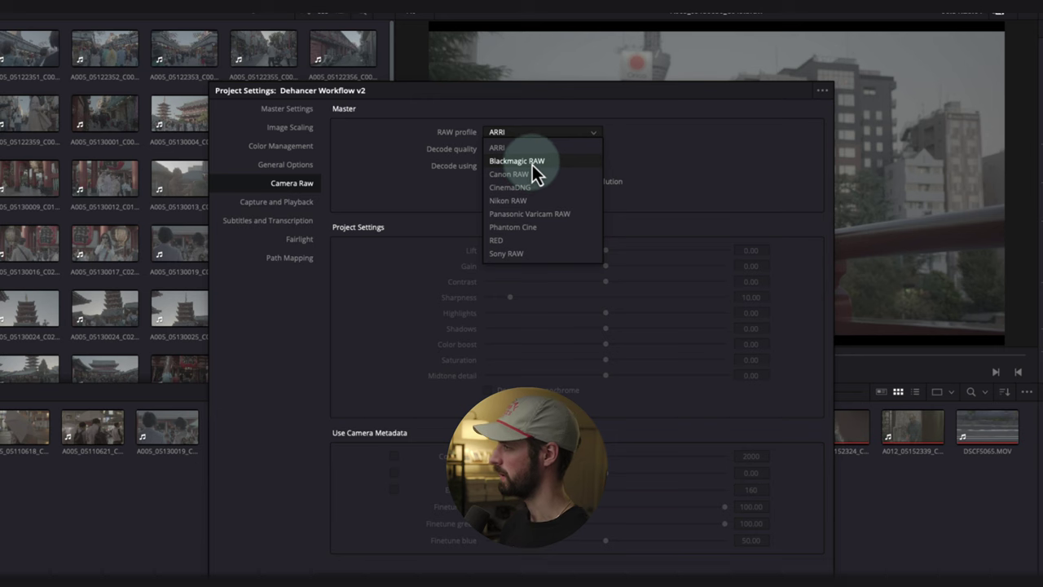
click(529, 162)
click(532, 133)
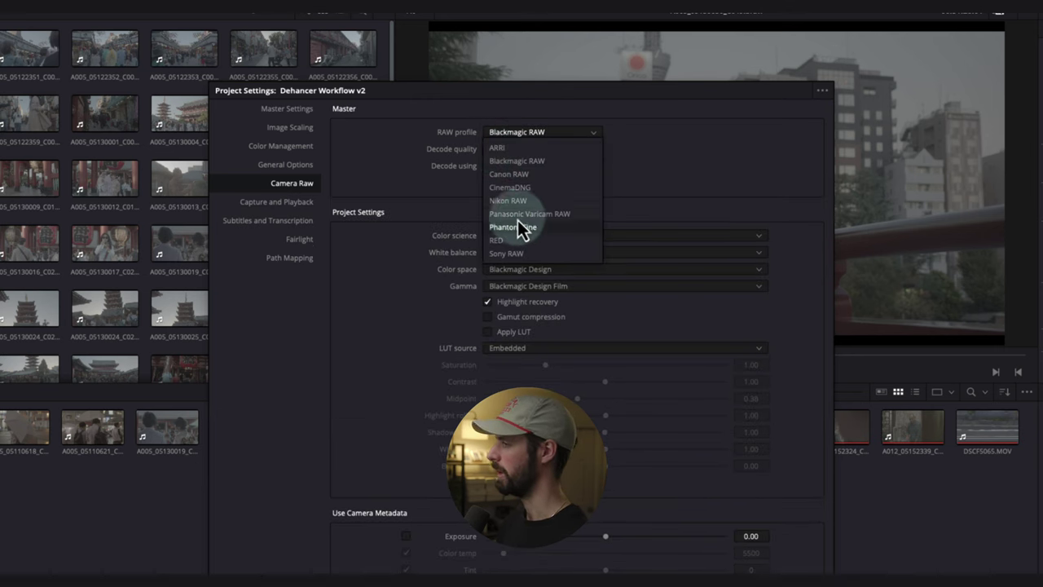
click(457, 187)
Set the Blackmagic RAW footage to decode using Project.
click(524, 167)
click(515, 208)
click(509, 167)
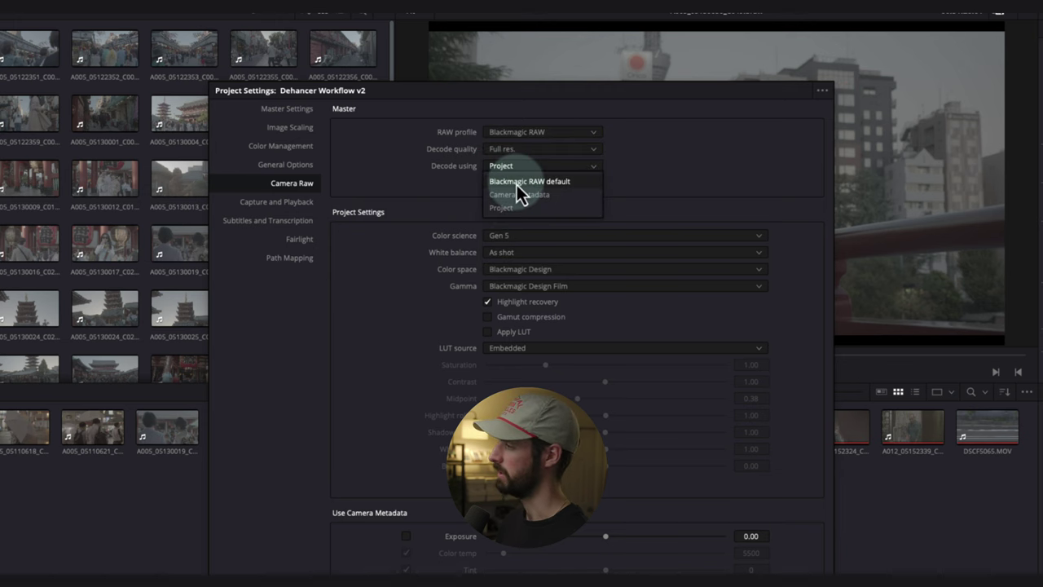
click(517, 181)
click(515, 168)
click(510, 208)
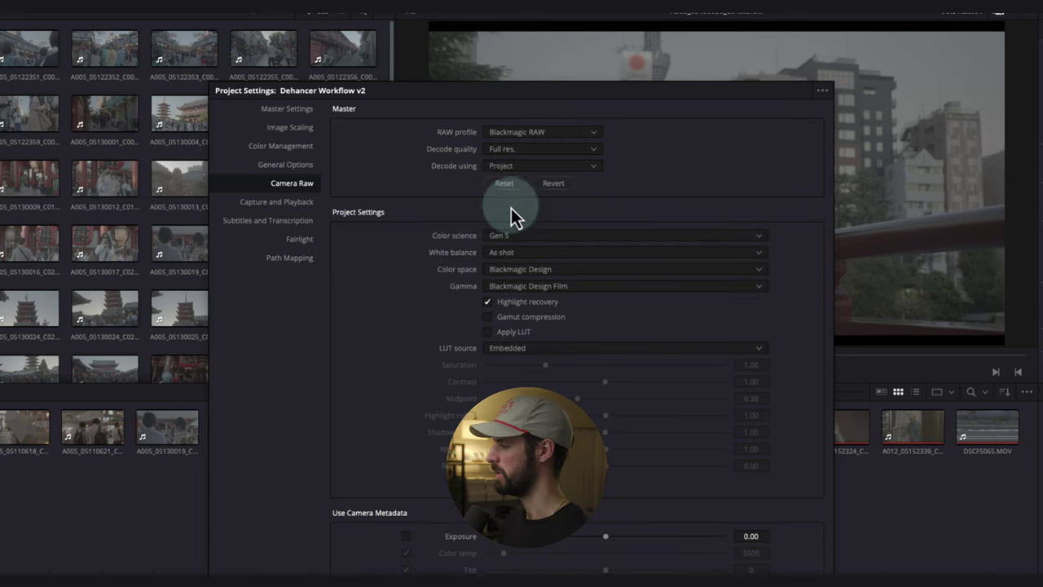
Choose Gen 5 as the Blackmagic RAW color science and save the project settings.
click(505, 234)
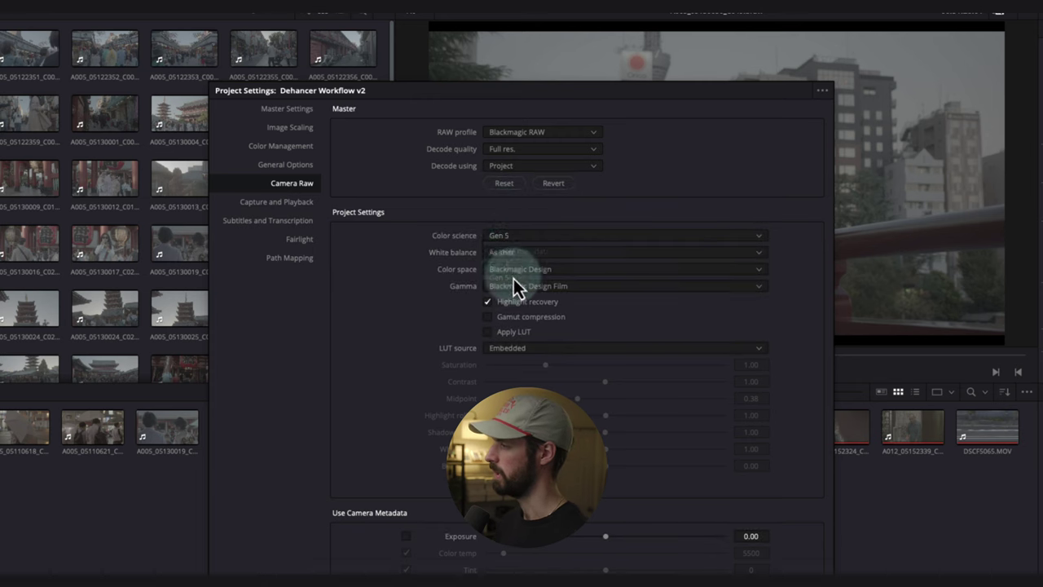
click(518, 242)
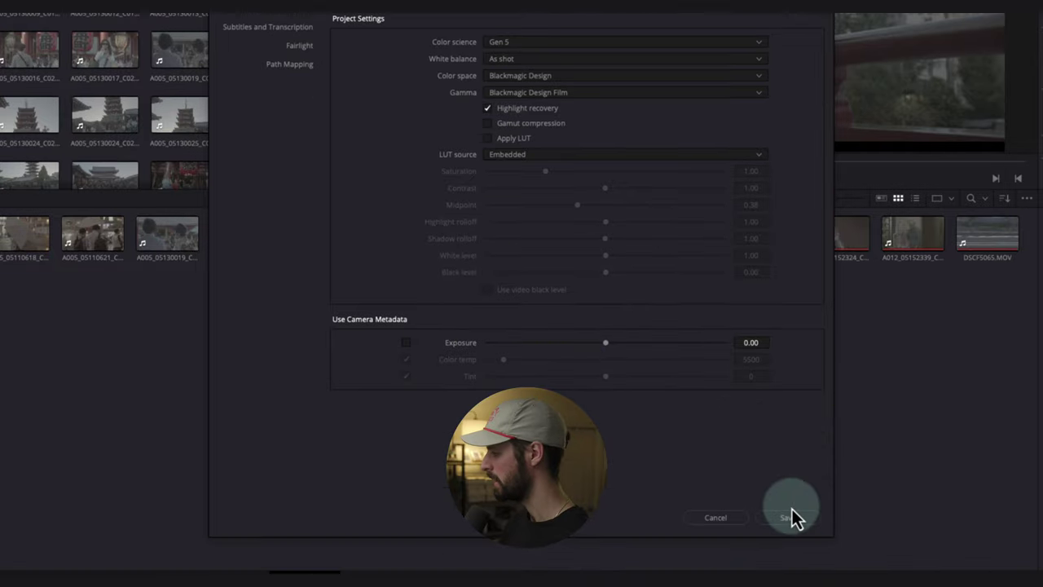
click(791, 515)
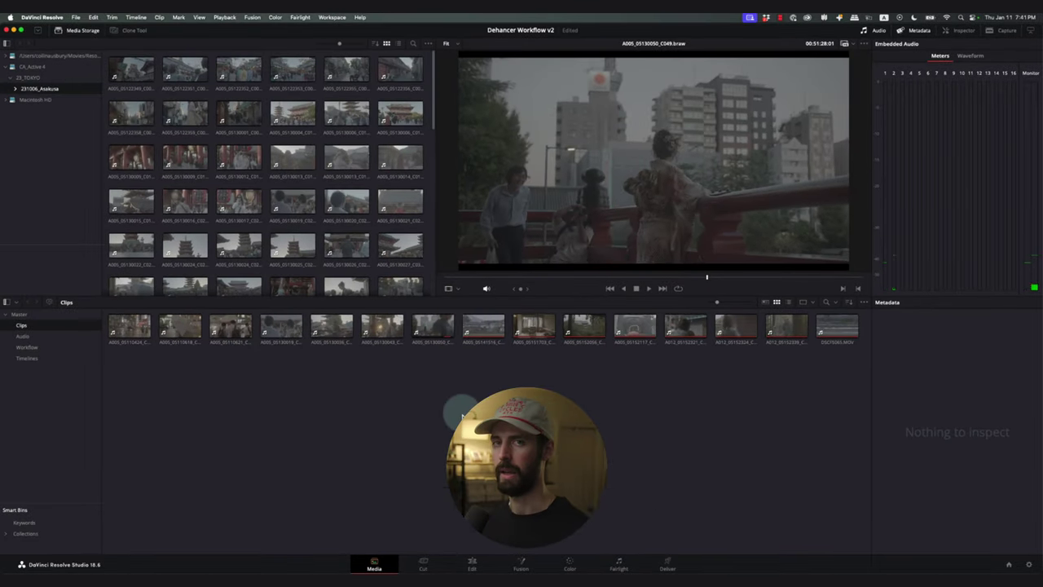
Go to the Color page and step through the clip's wb, contrast and sat/den nodes.
click(472, 562)
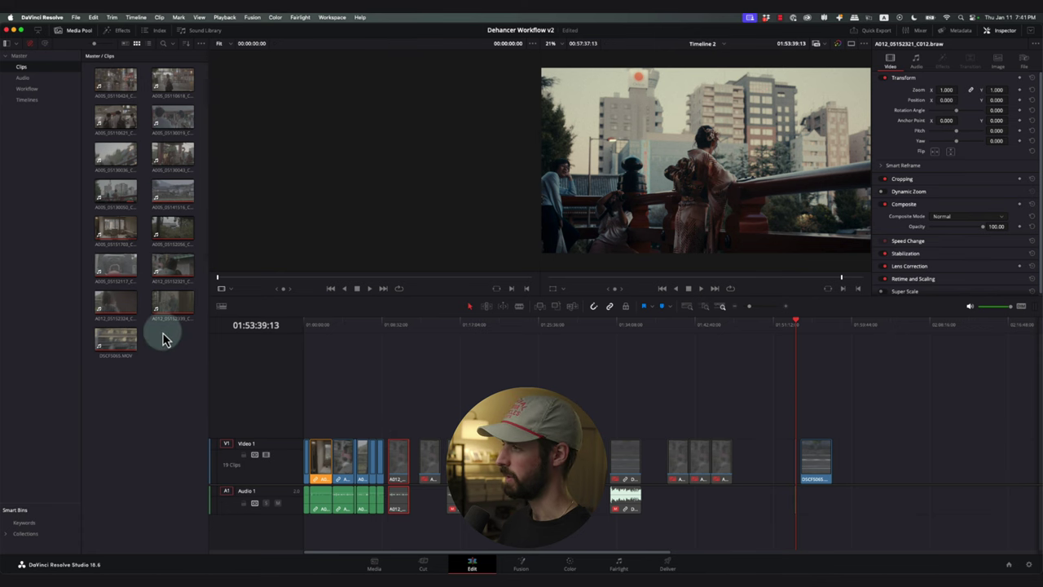
click(570, 563)
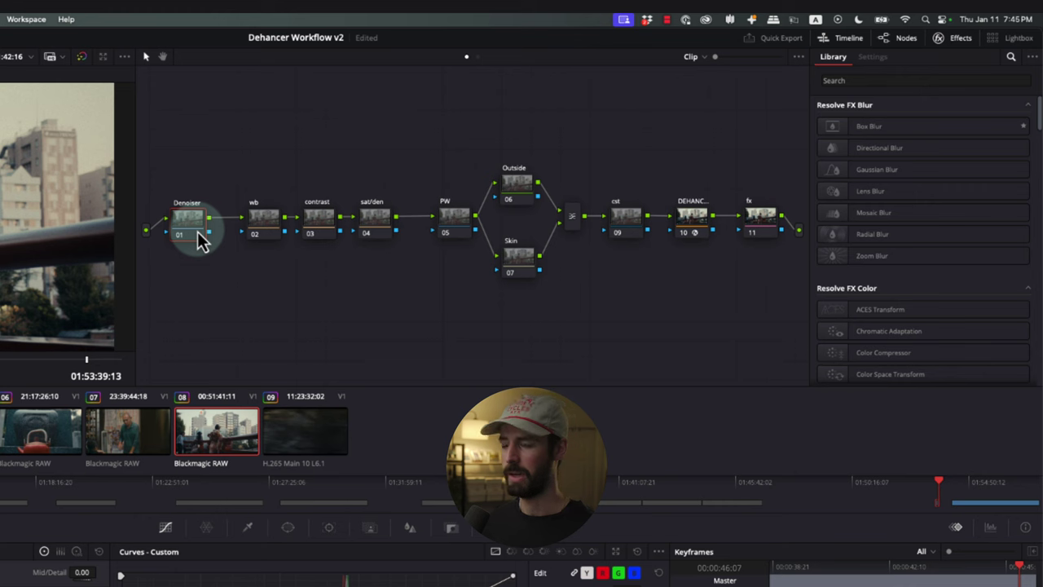
click(262, 231)
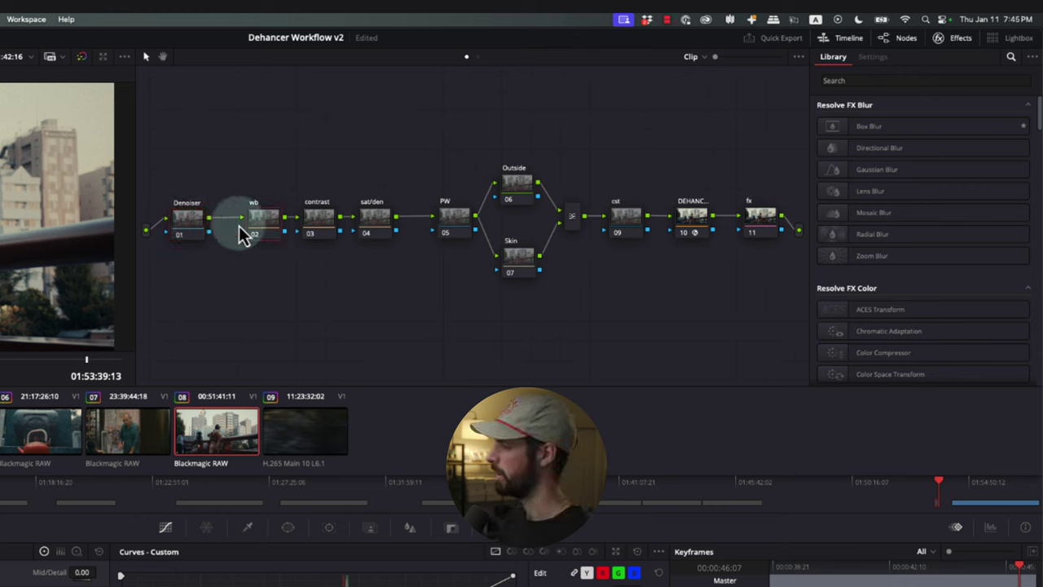
click(323, 228)
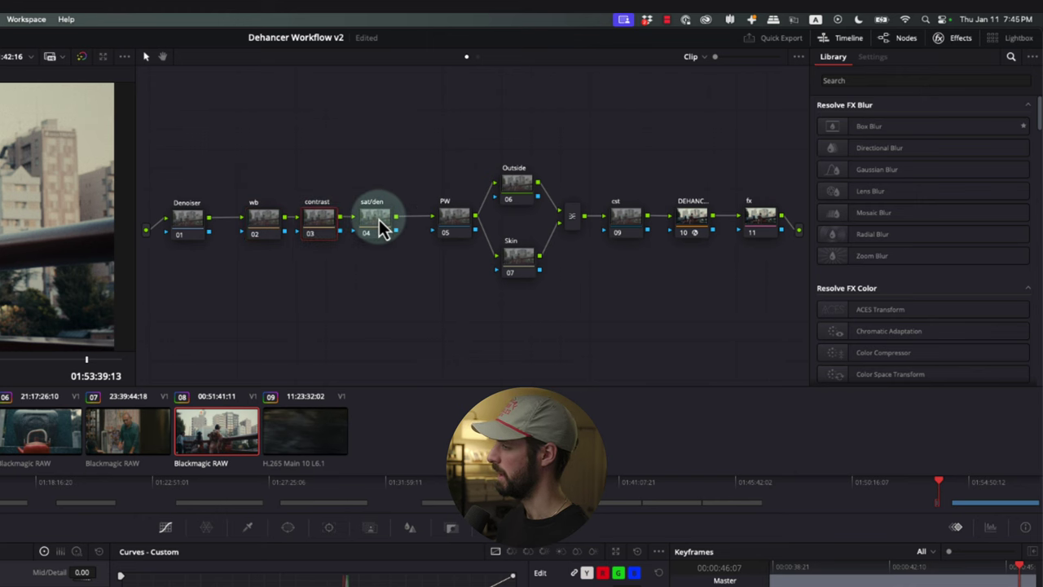
click(379, 226)
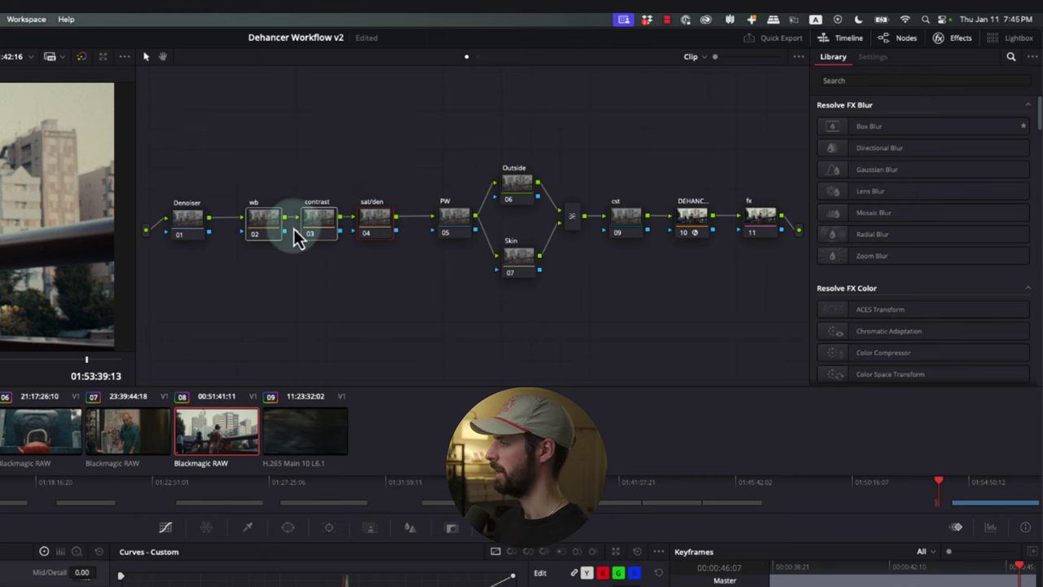
Toggle the wb, contrast and sat/den nodes off and back on together to compare the image.
key(super+d)
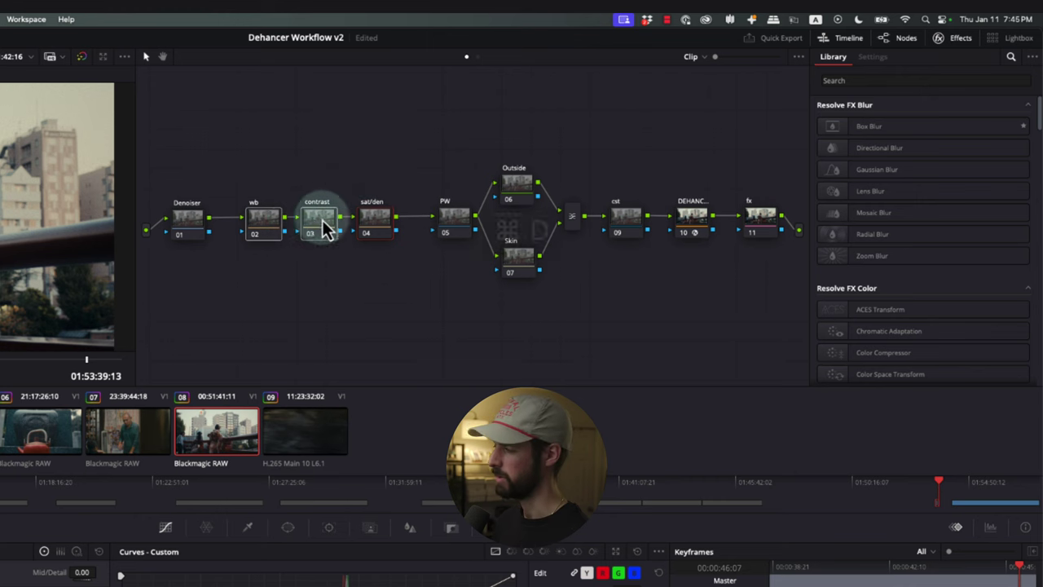
key(super+d)
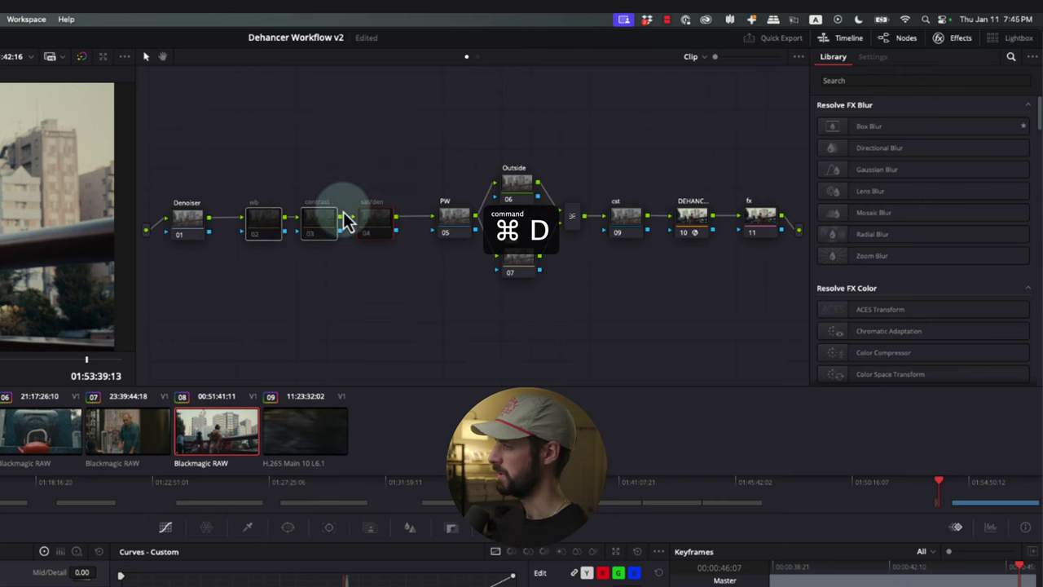
key(super+d)
Review the PW node, the parallel Skin and Outside nodes, and the mixer that joins them.
click(449, 221)
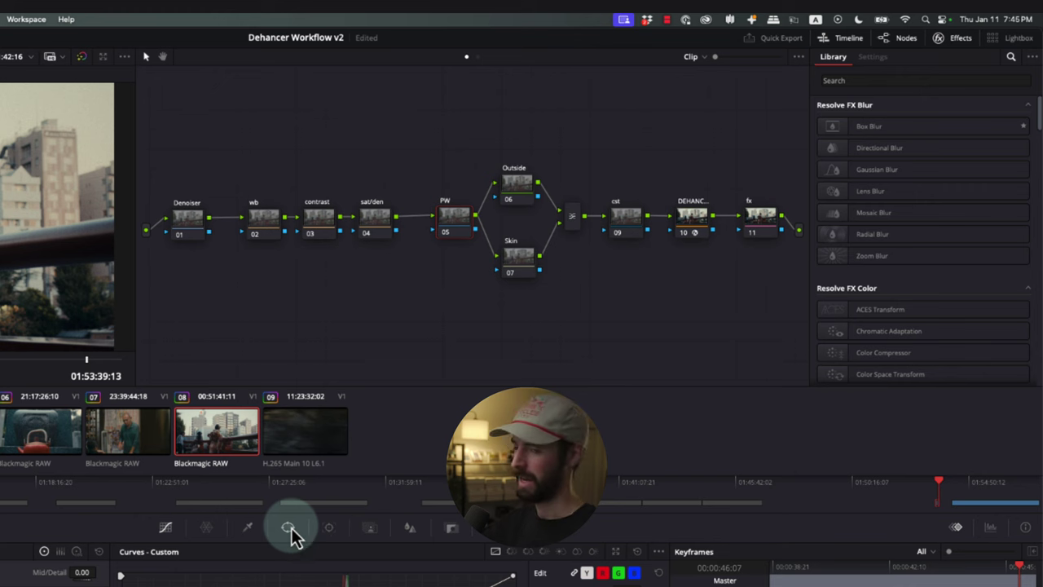
click(521, 268)
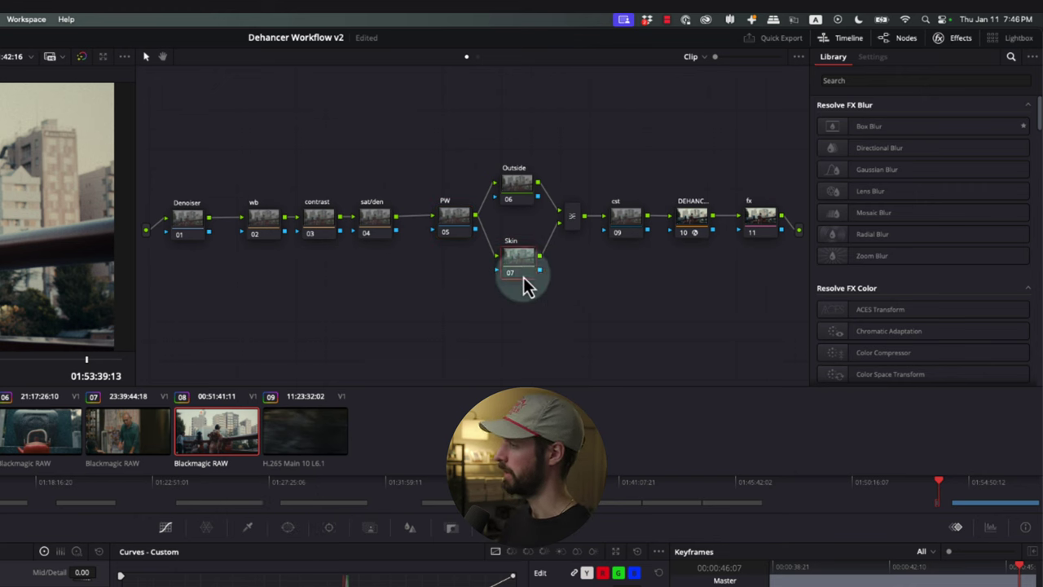
click(522, 194)
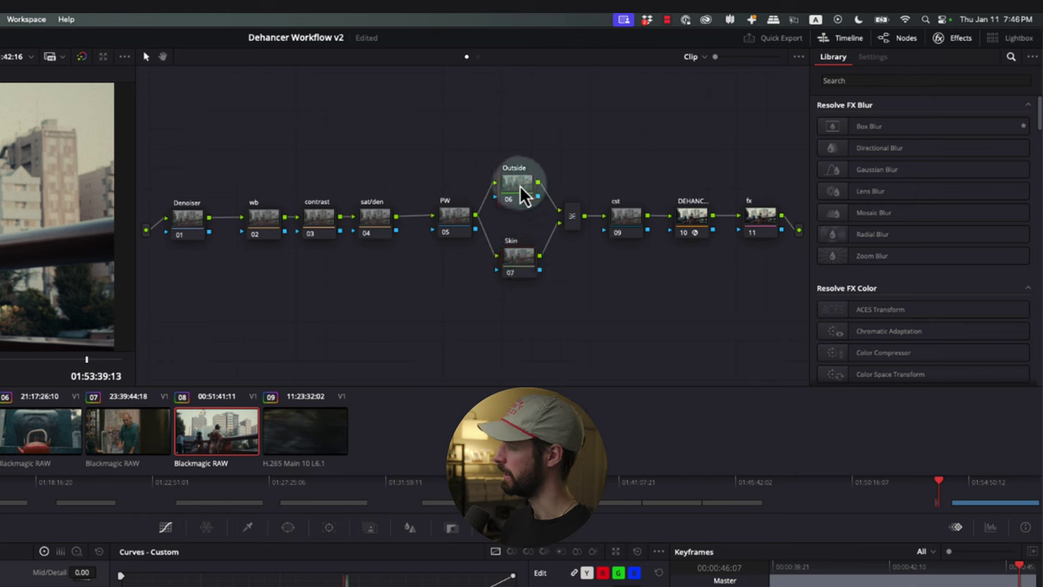
click(573, 218)
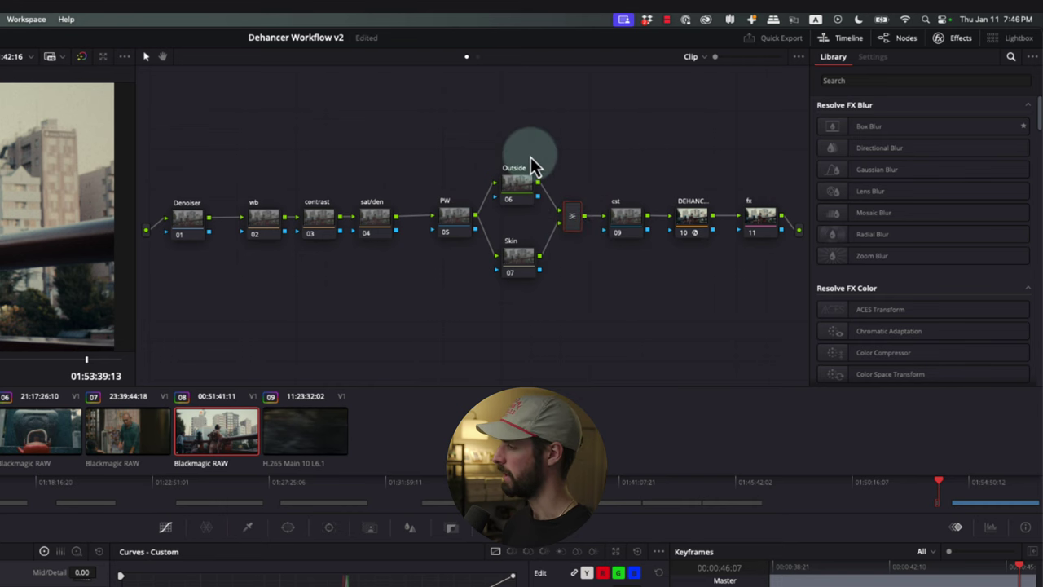
Review the cst node and show the Dehancer Pro settings of node 10.
click(627, 220)
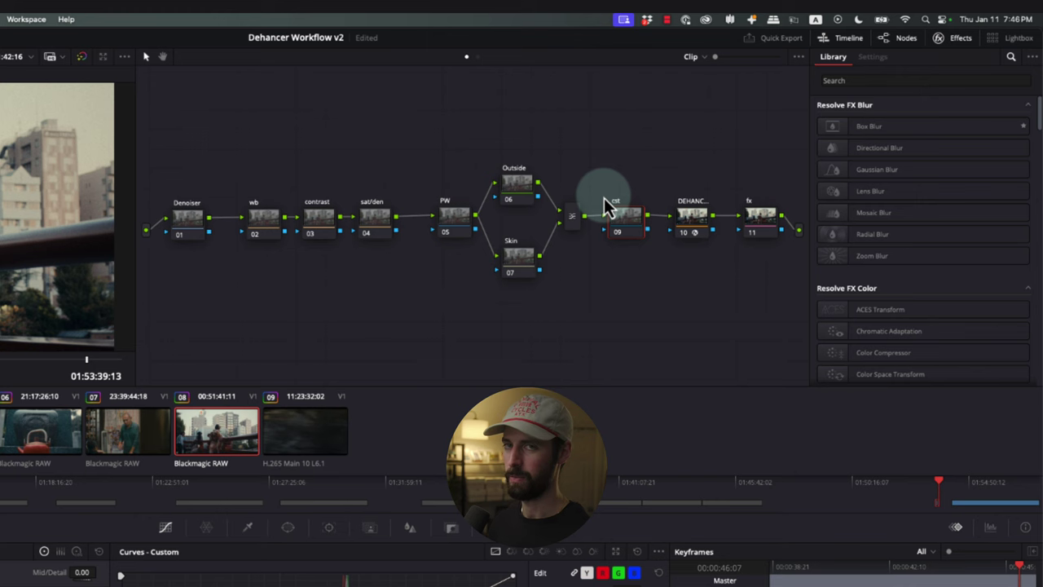
click(691, 228)
click(639, 228)
click(686, 229)
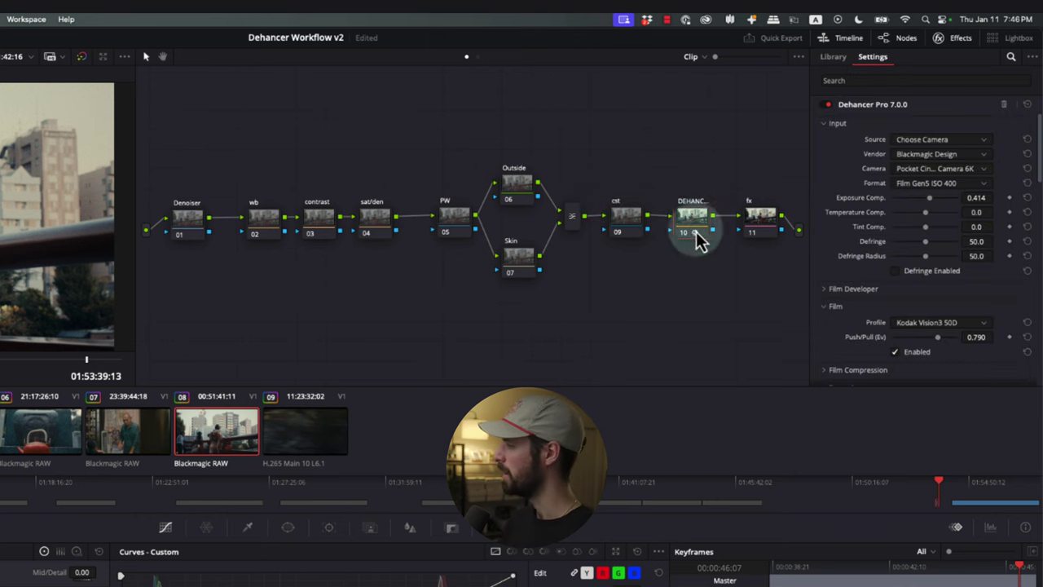
Turn off every node except Dehancer to isolate the film look on the image.
click(764, 220)
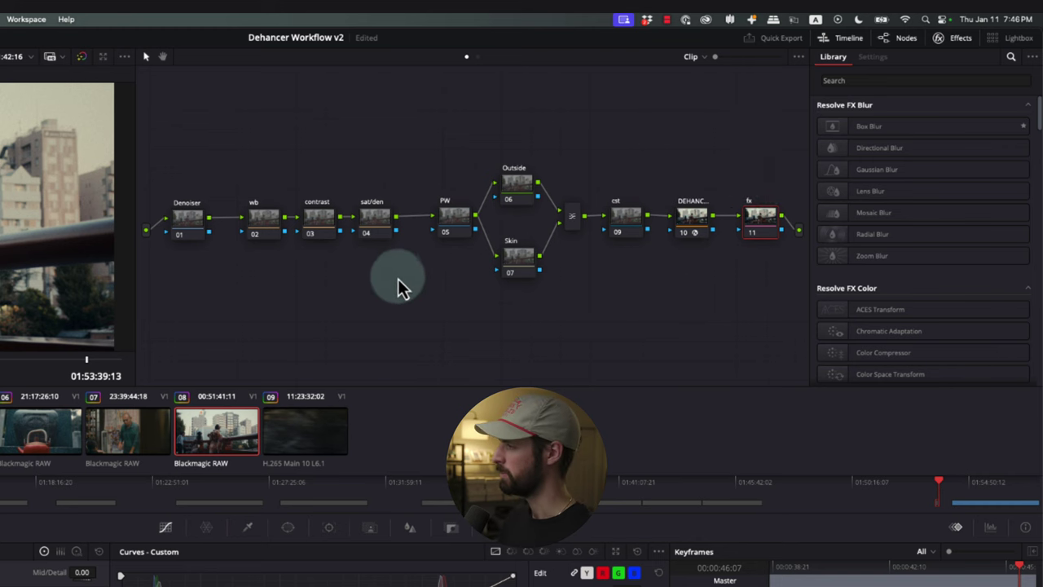
drag(178, 145, 637, 303)
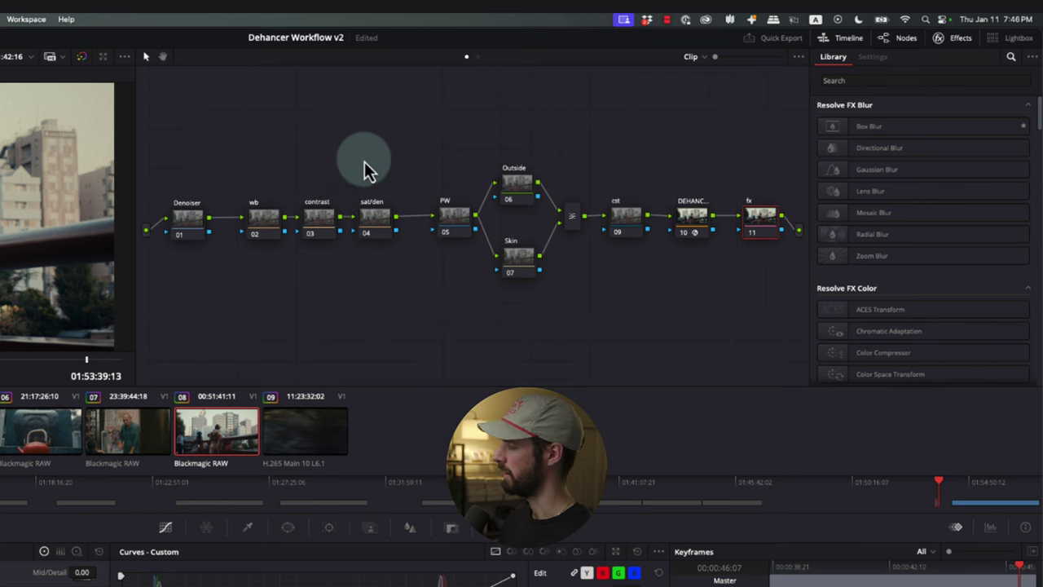
drag(364, 162, 250, 248)
key(super+d)
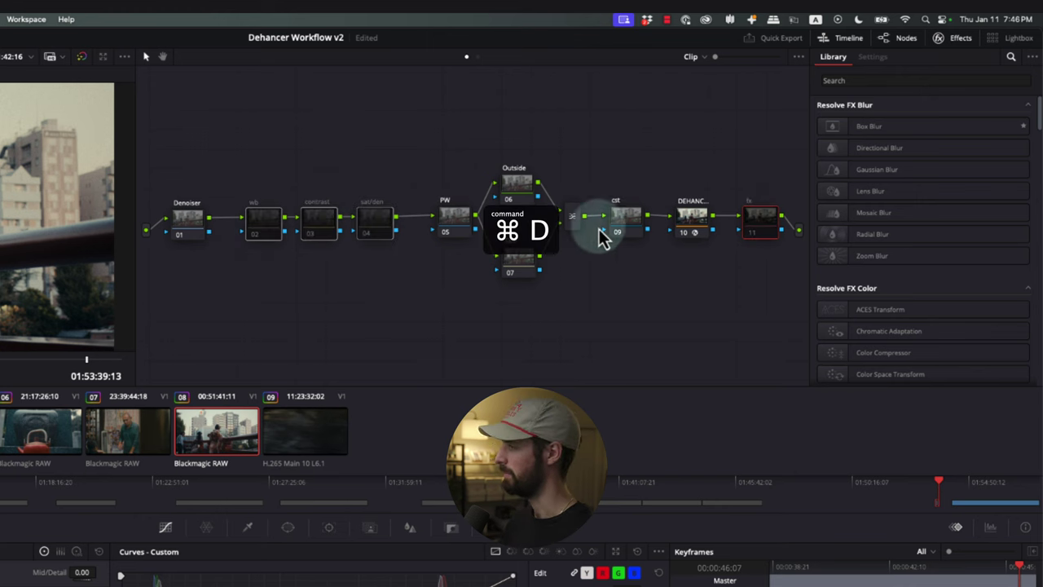
click(634, 232)
key(super+d)
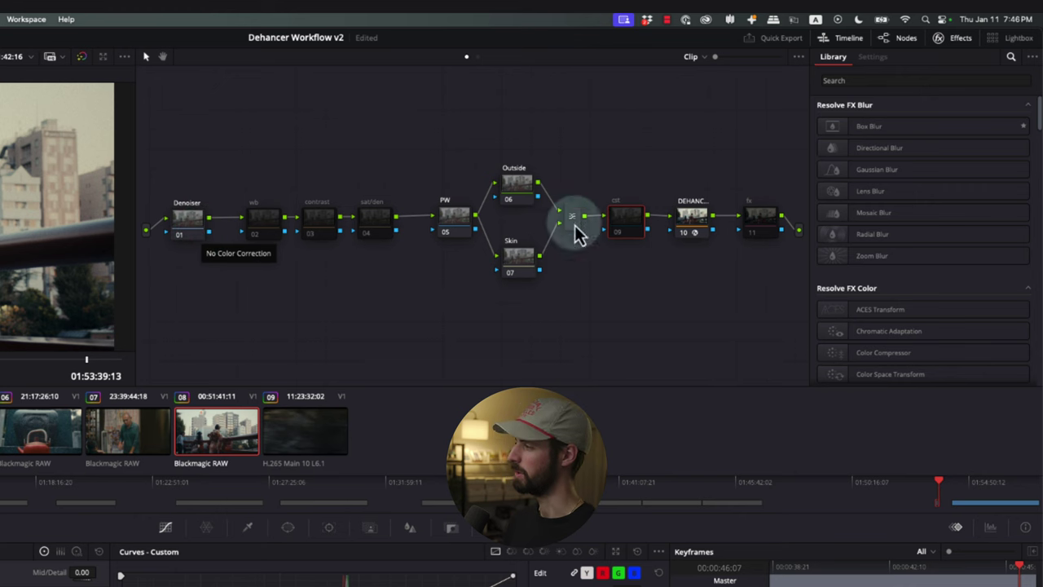
drag(594, 153, 173, 274)
key(super+d)
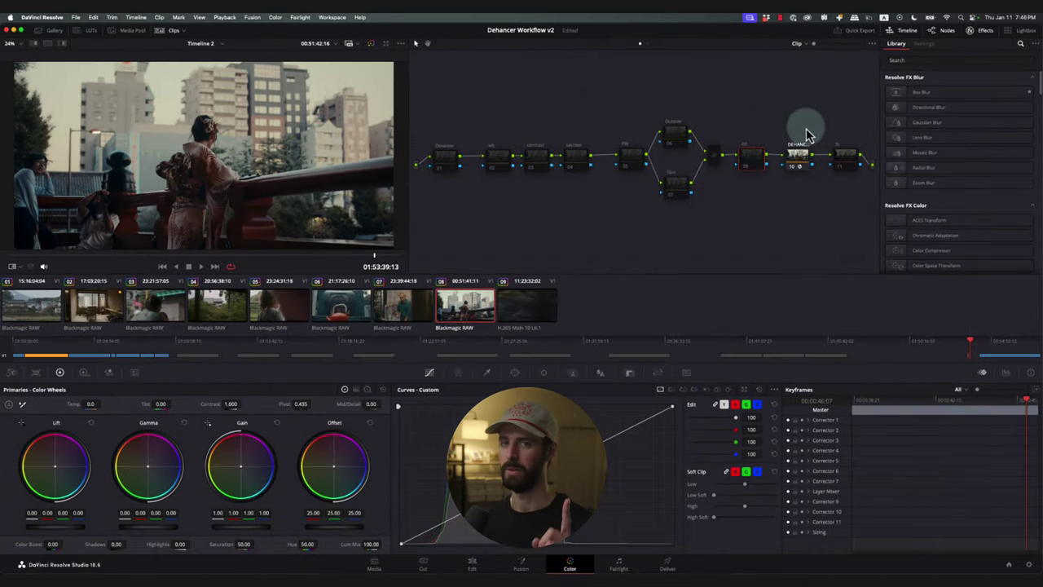
Compare the full-screen image with the Dehancer node on and off, and re-enable all nodes in the tree.
key(super+d)
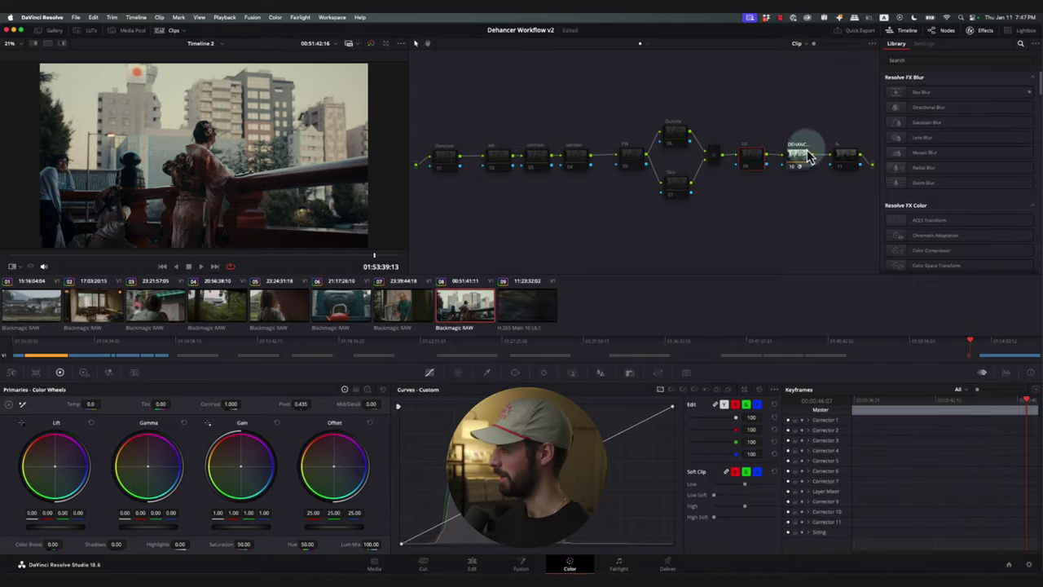
key(super+f)
key(super+d)
key(super+d)
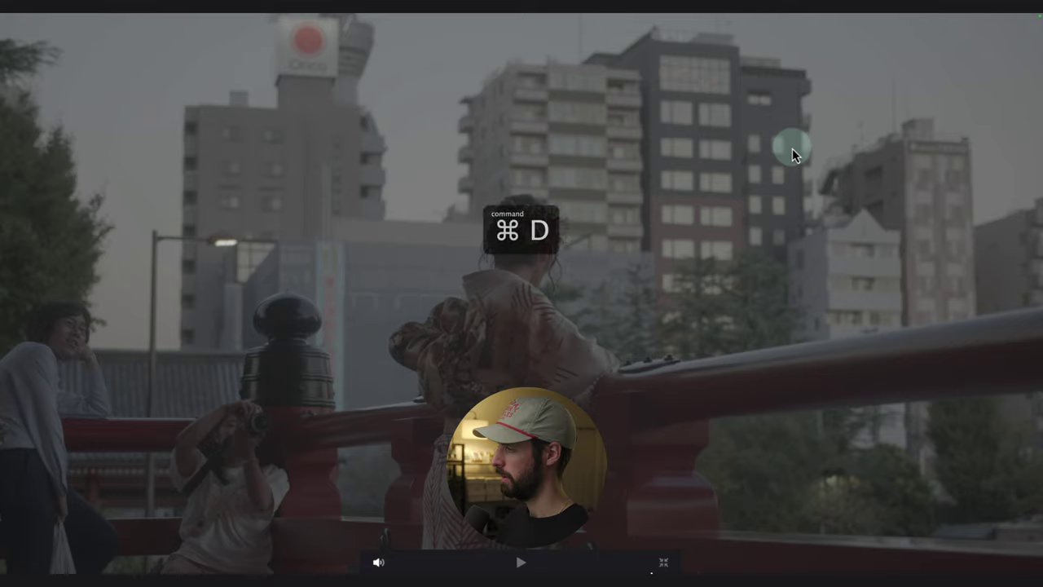
key(super+d)
key(super+f)
drag(444, 119, 859, 215)
key(super+d)
key(super+d)
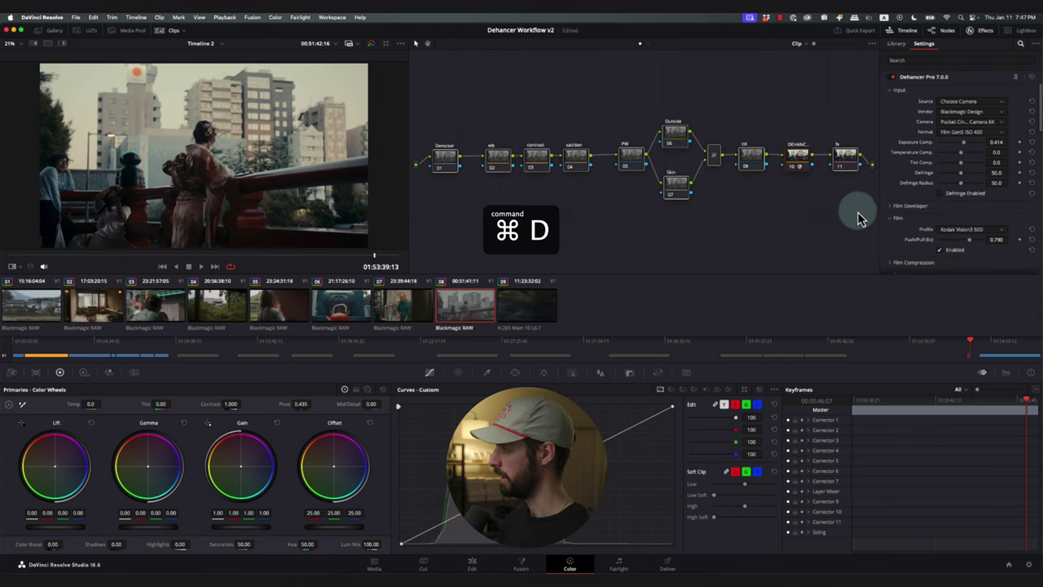
Apply the grade of the START HERE gallery still to the clip and close the gallery.
click(55, 31)
scroll(163, 98, down, 5)
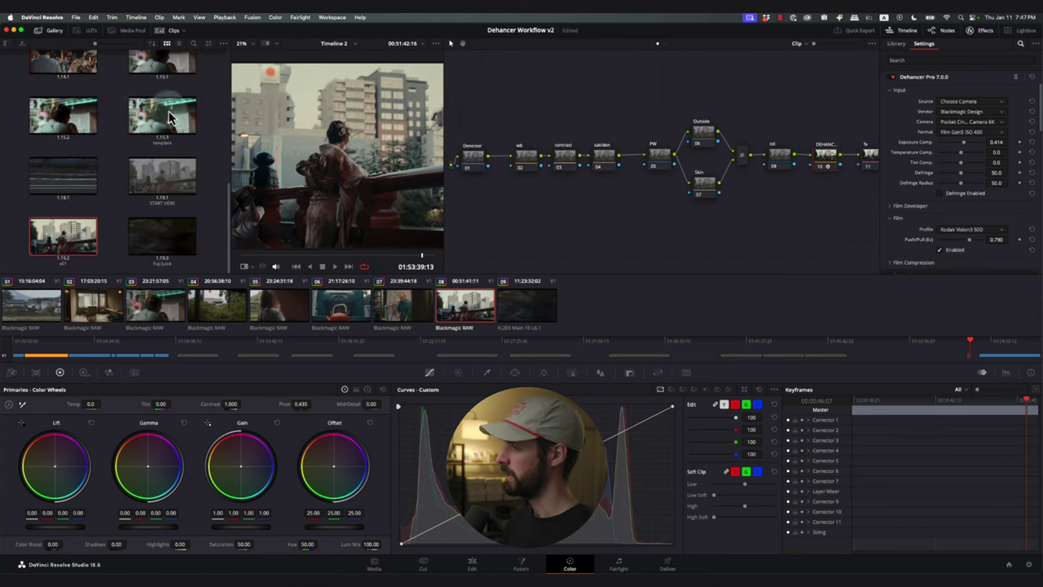
right_click(154, 177)
click(183, 186)
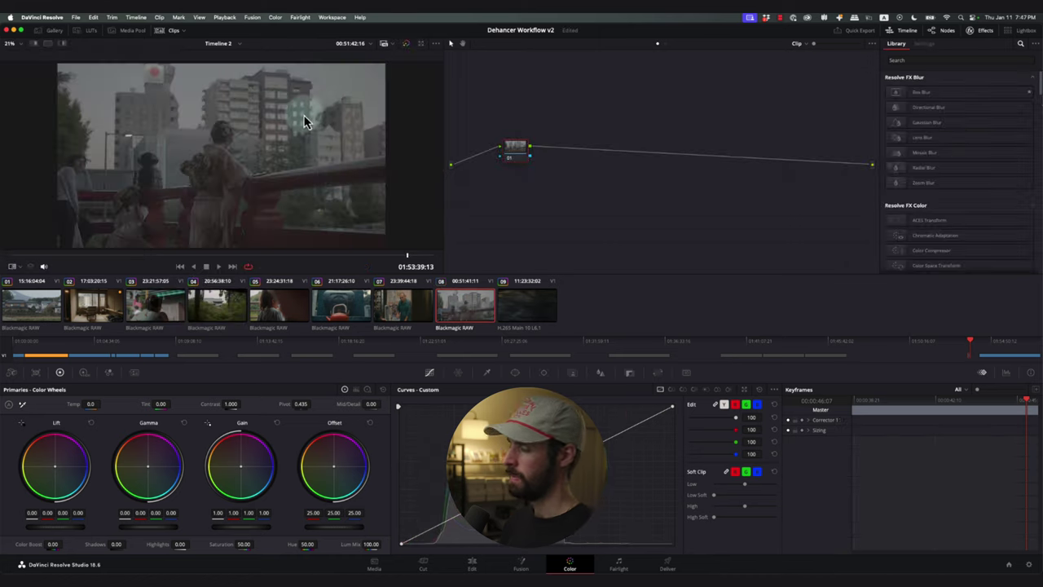
click(45, 31)
click(46, 31)
click(48, 33)
click(48, 32)
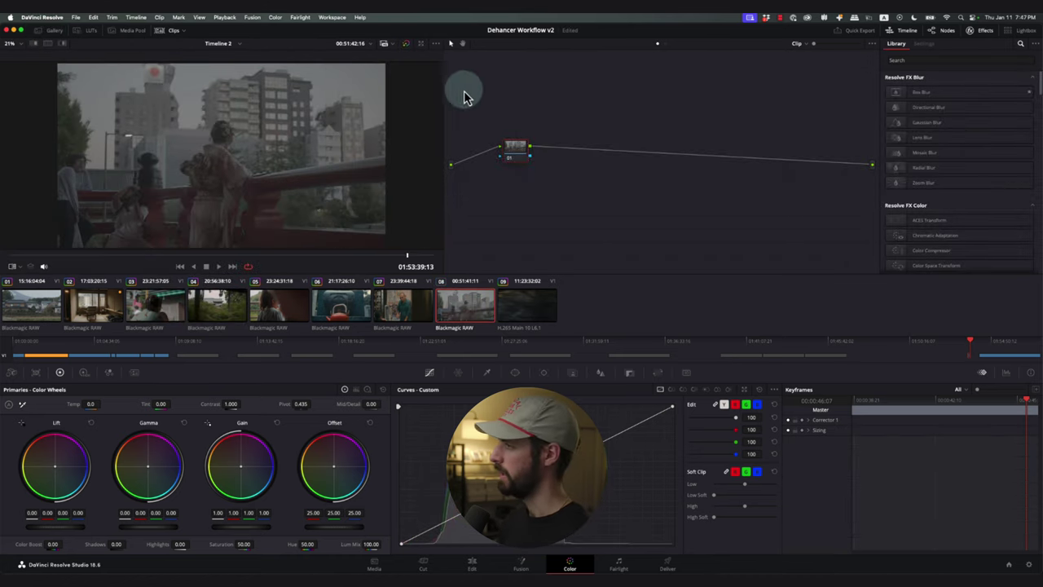
Delete the clip's only node and add a fresh serial node in its place.
mouse_move(444, 83)
mouse_down()
mouse_move(600, 76)
mouse_move(444, 79)
mouse_up()
drag(521, 154, 493, 154)
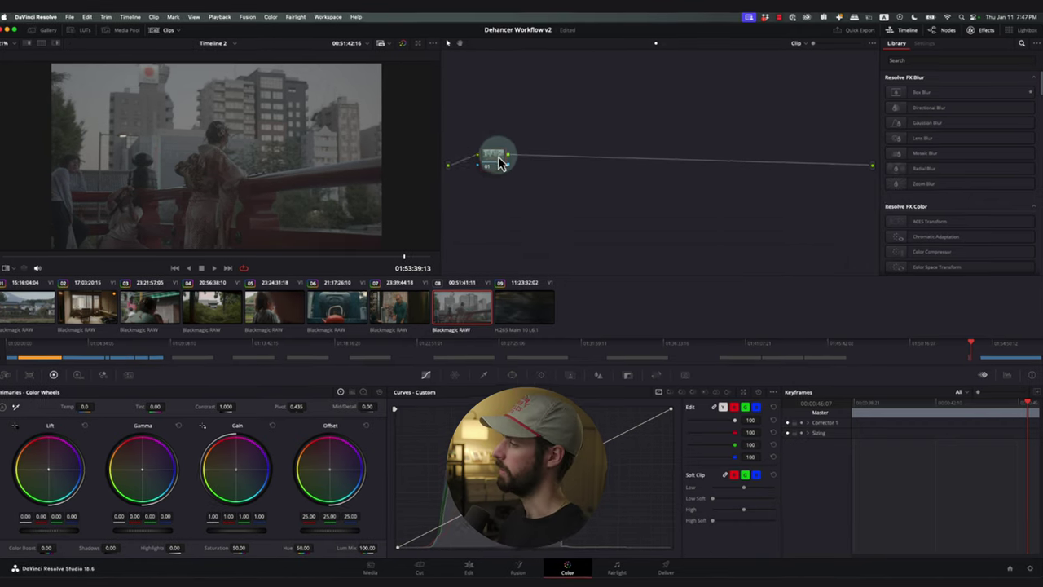
key(Delete)
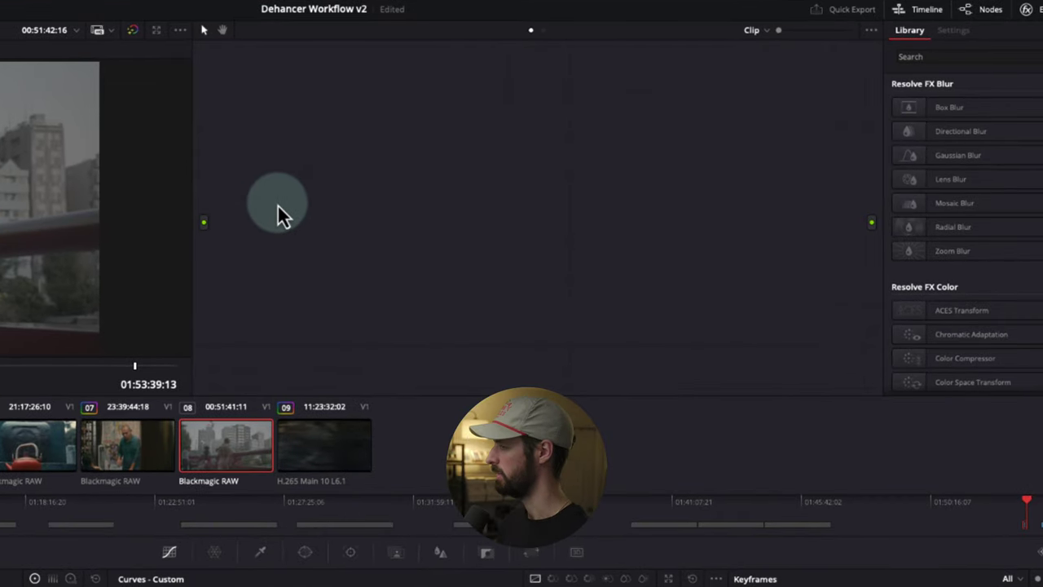
key(alt+s)
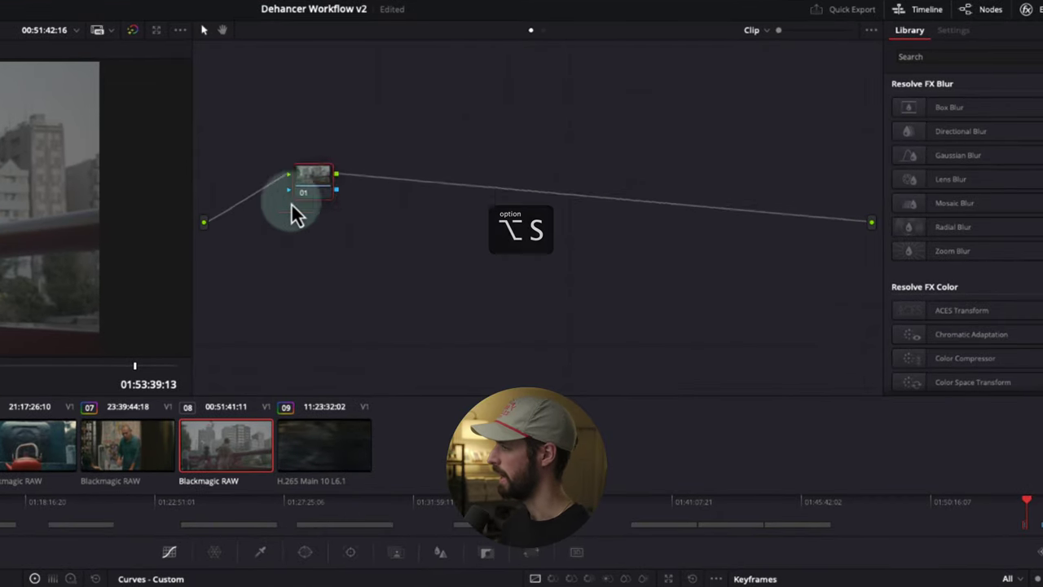
Label the new node Denoiser and place it close to the tree's source input.
right_click(274, 218)
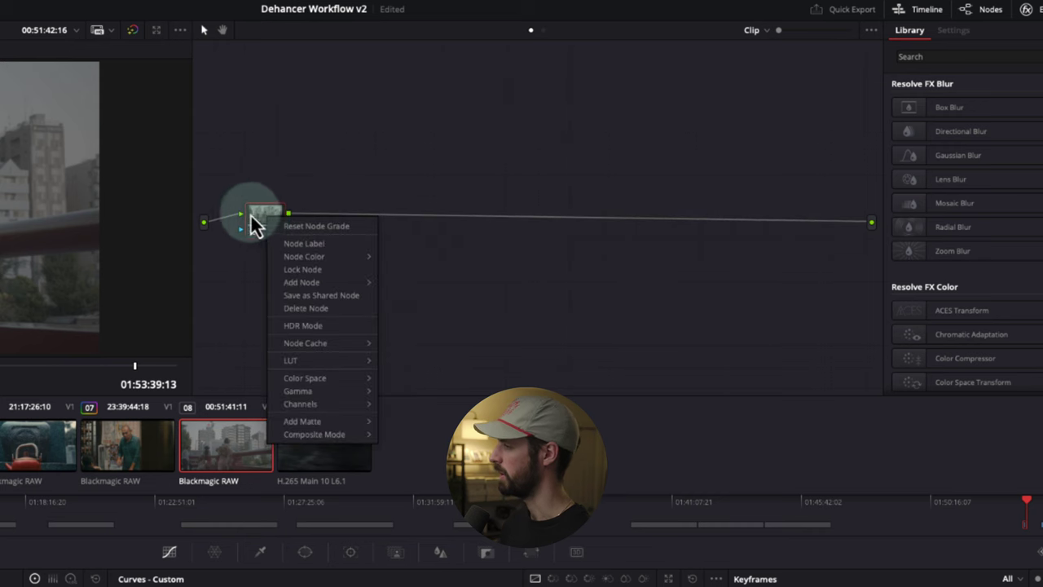
click(303, 243)
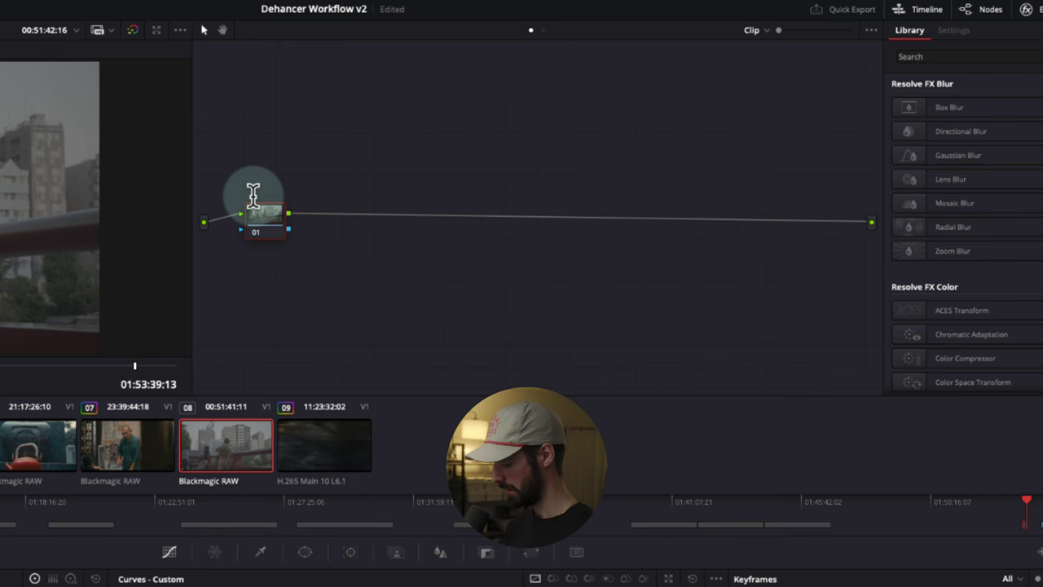
text(Denoiser)
key(Return)
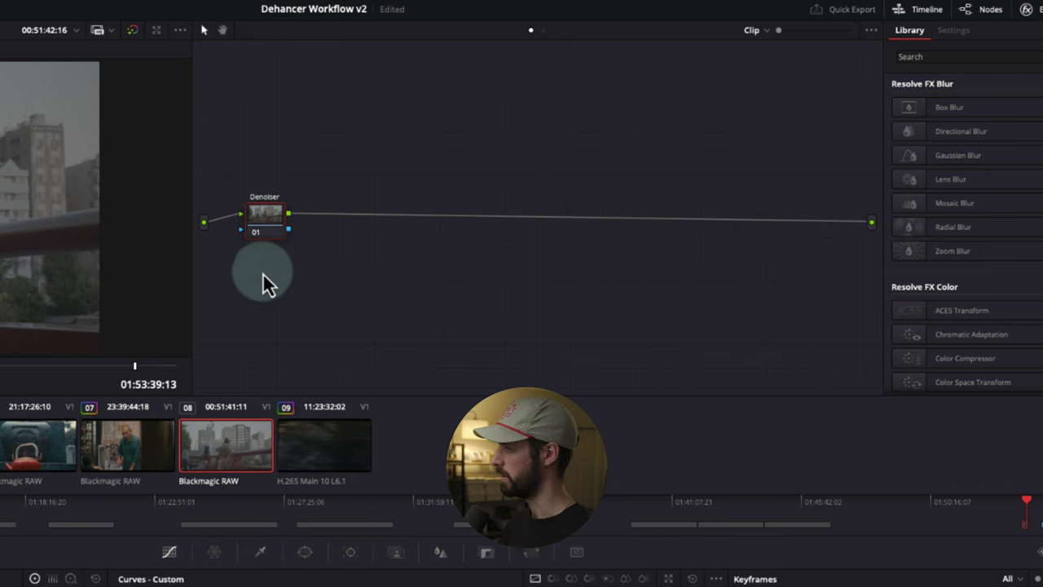
drag(262, 230, 261, 219)
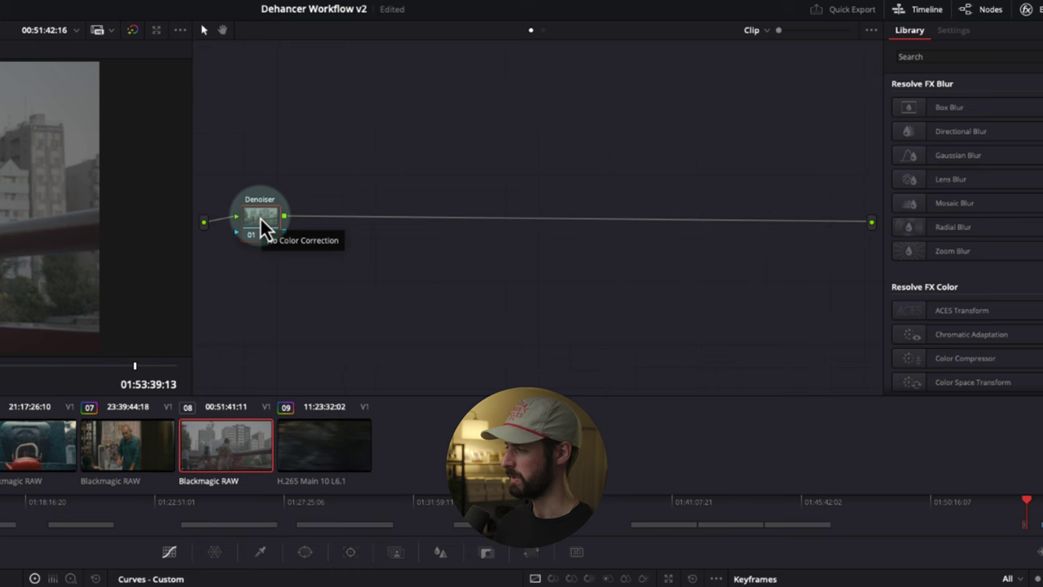
Add three serial nodes after Denoiser and move them slightly away from it.
key(alt+s)
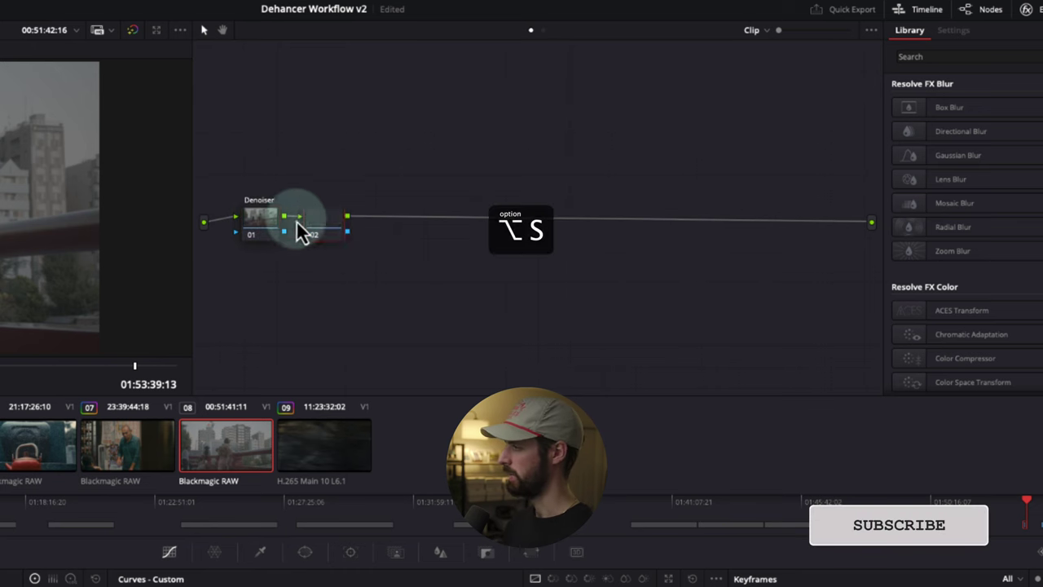
key(alt+s)
key(alt+s)
drag(322, 228, 345, 226)
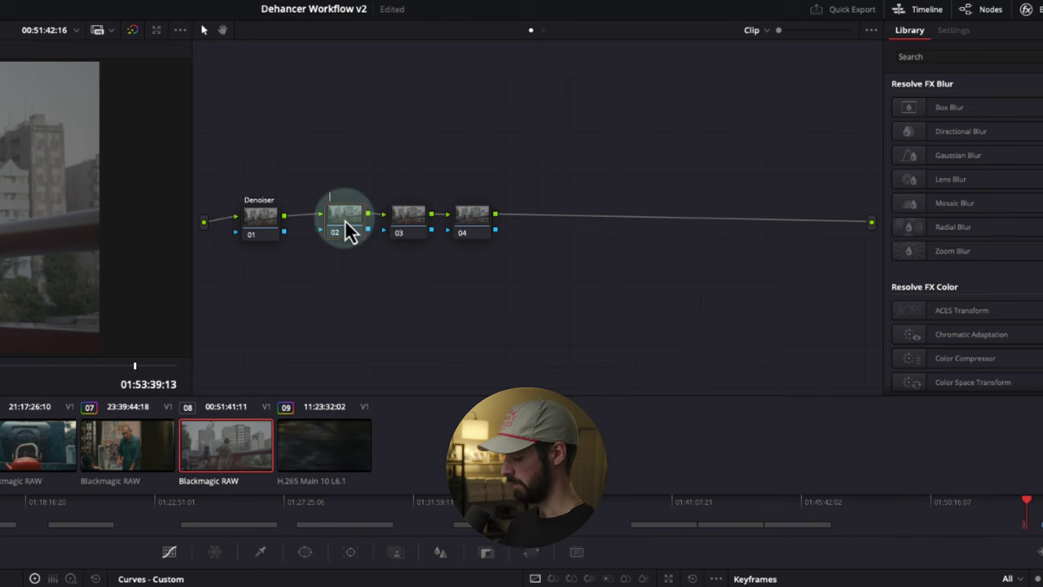
Label the three nodes after Denoiser wb, contrast and sat/den, in that order.
click(405, 230)
text(contrast)
key(Return)
click(465, 220)
text(sat/den)
key(Return)
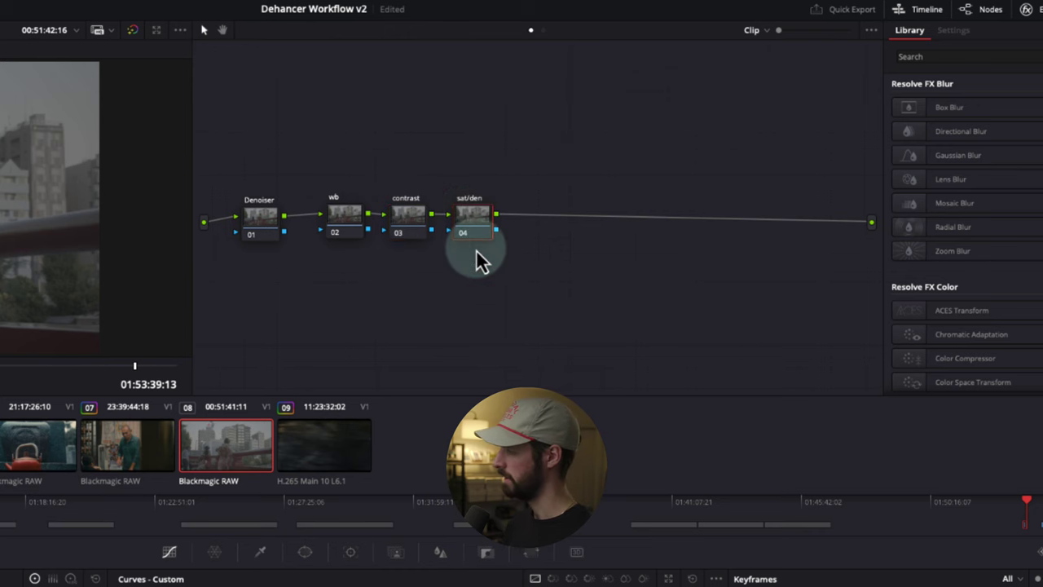
Add a serial node after sat/den and label it PW.
click(344, 214)
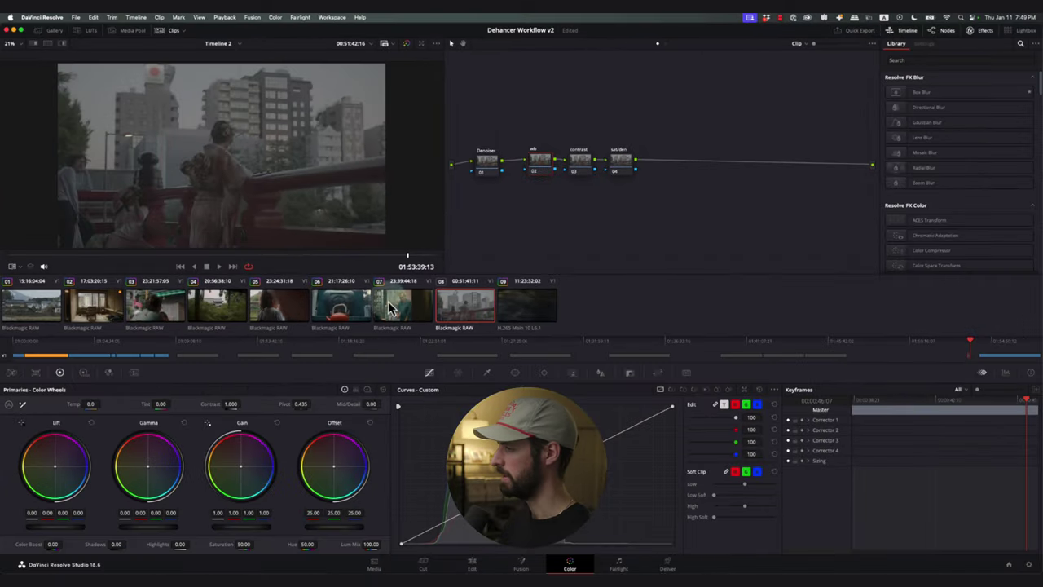
click(579, 160)
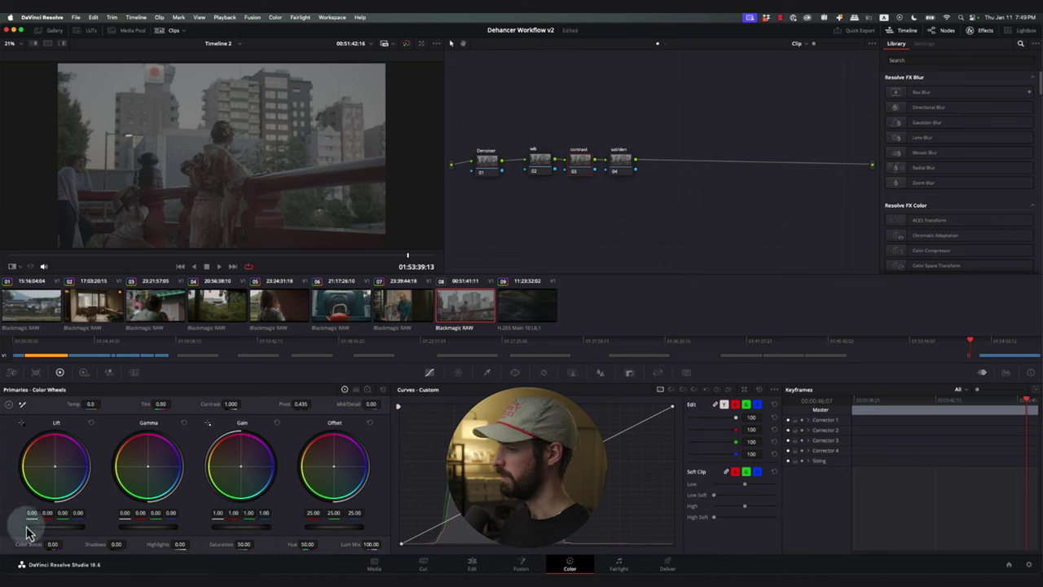
click(621, 159)
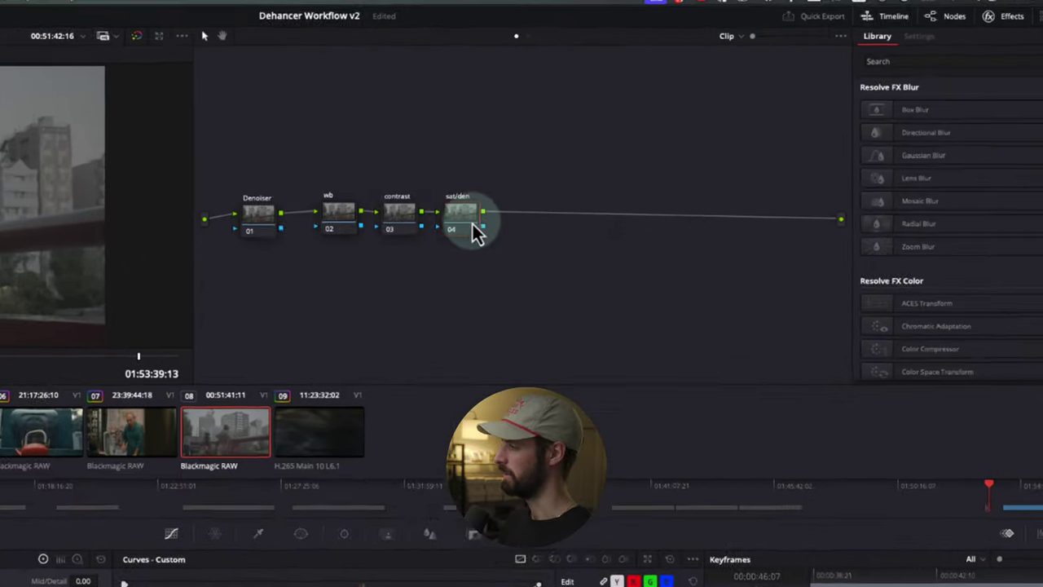
key(alt+s)
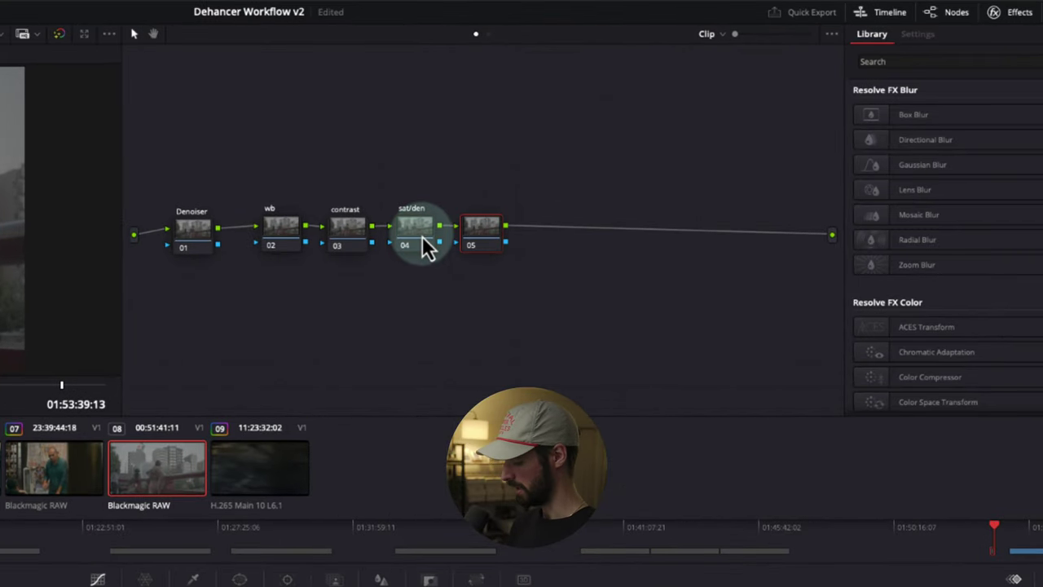
click(479, 228)
text(PW)
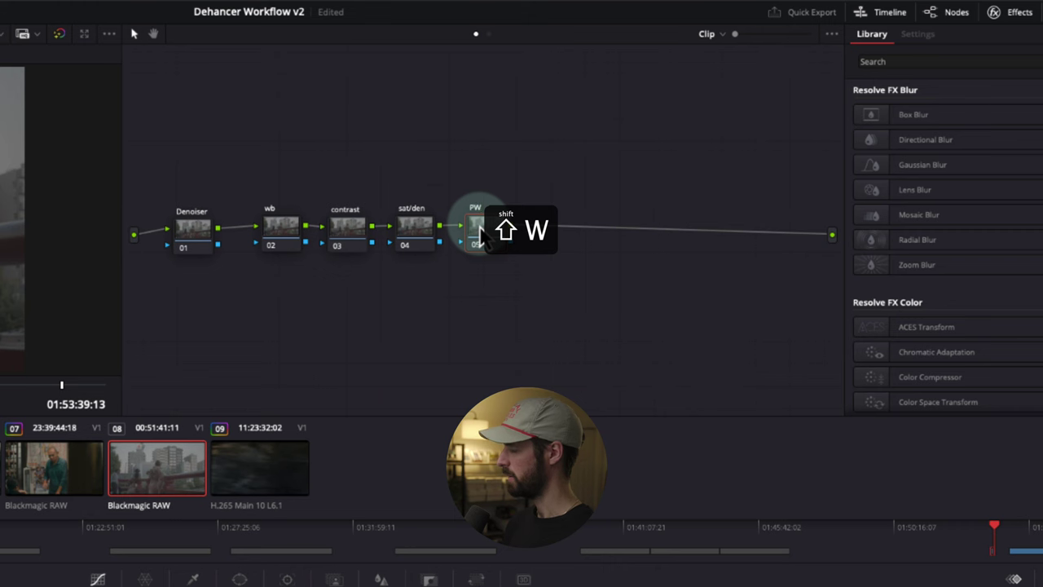
Add a serial node after PW and give it a layer node so both feed a layer mixer.
key(alt+s)
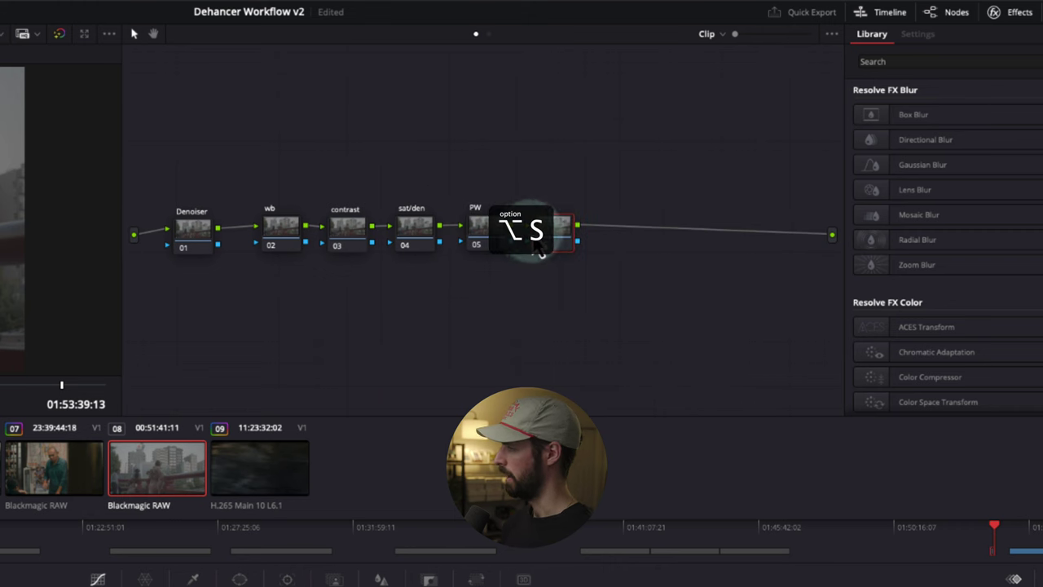
right_click(559, 233)
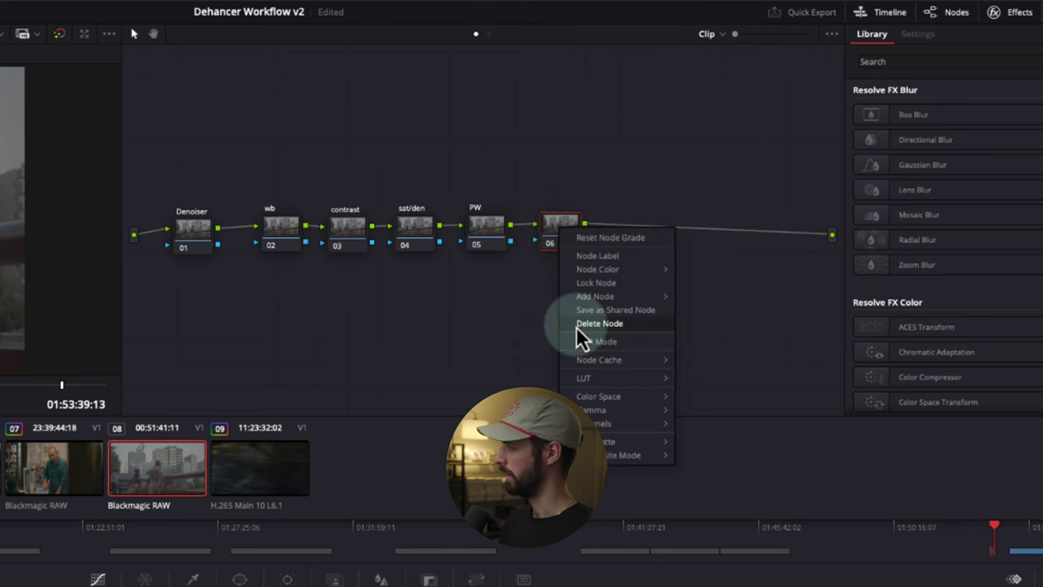
mouse_move(617, 297)
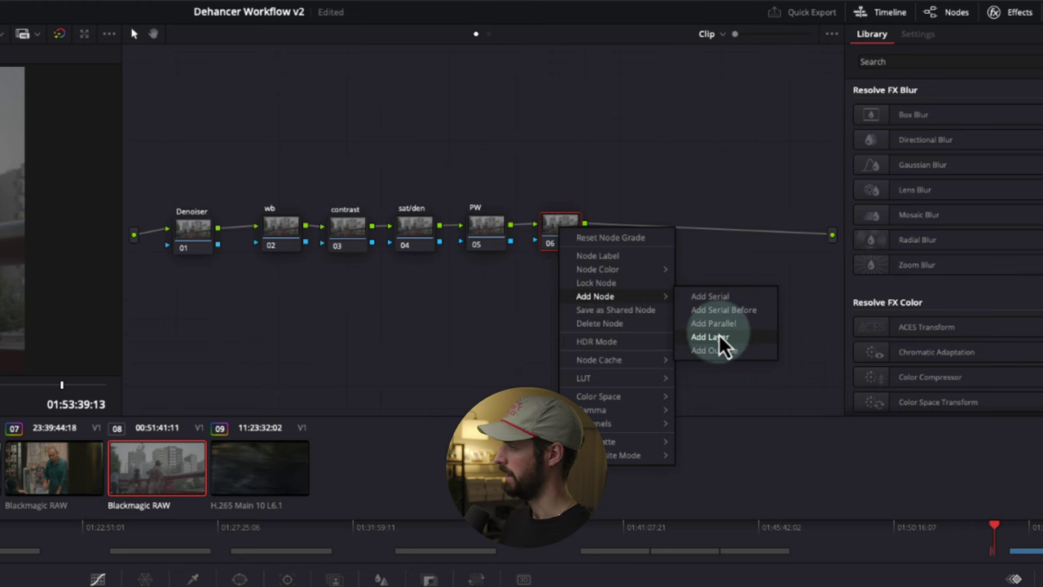
click(719, 337)
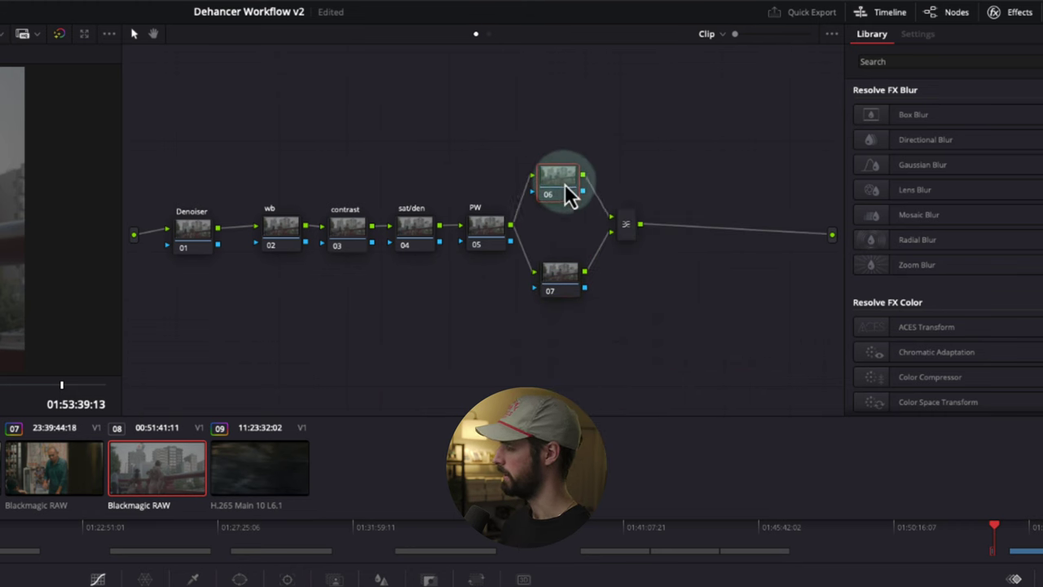
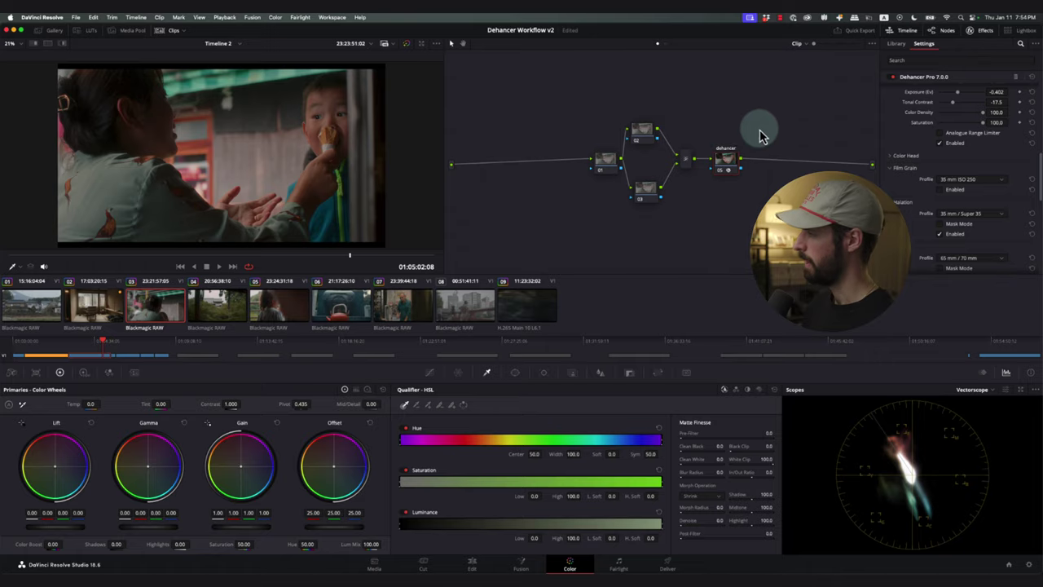
On clip 03, label the upper layer node outside and the lower one skin, and space out the node tree.
drag(756, 120, 589, 210)
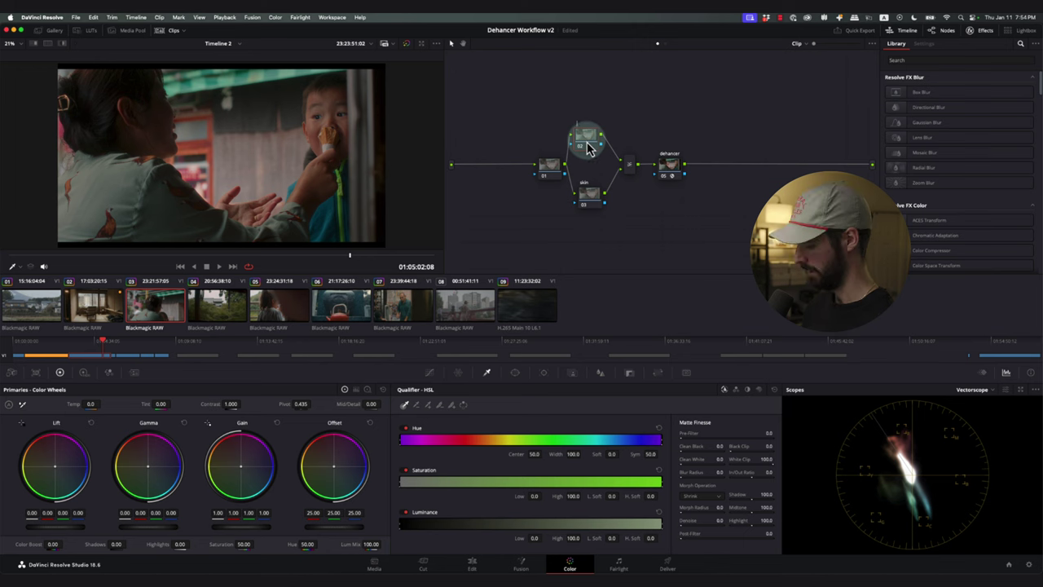
drag(551, 161, 520, 160)
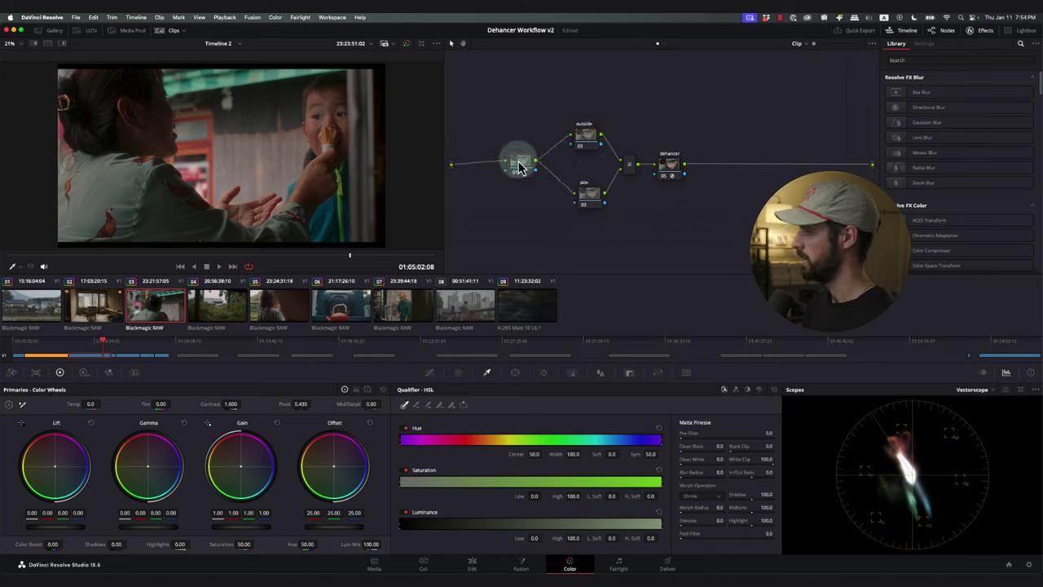
On the skin node, sample the boy's facial skin with the HSL qualifier and resample it with Highlight turned on.
click(597, 189)
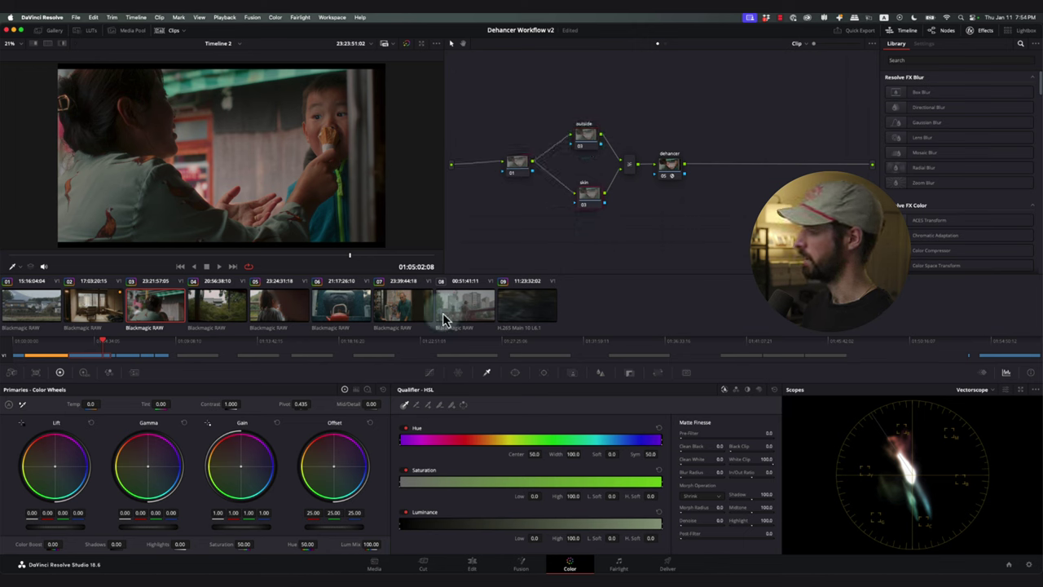
click(485, 377)
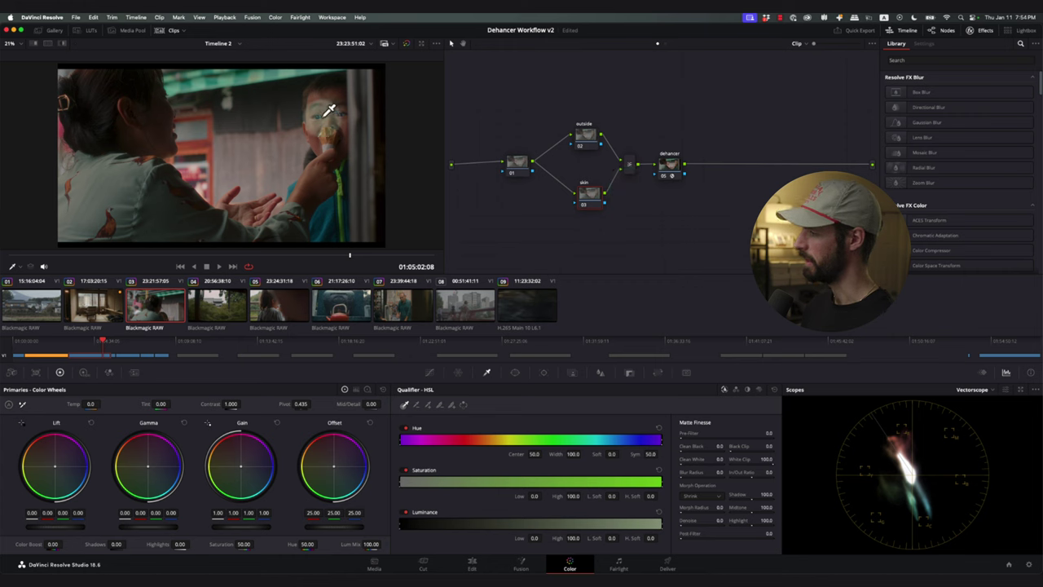
click(334, 93)
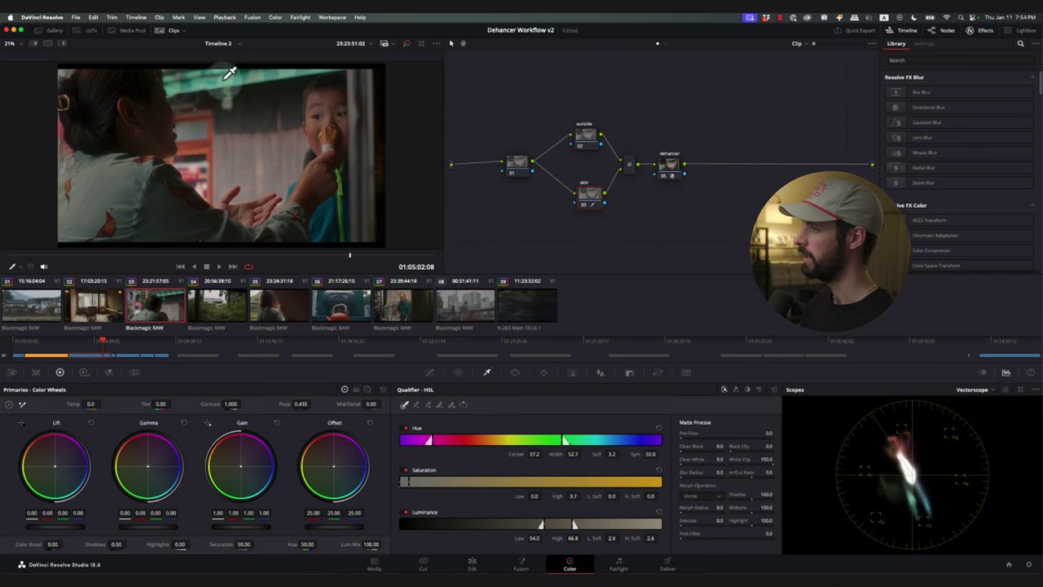
click(62, 45)
click(326, 96)
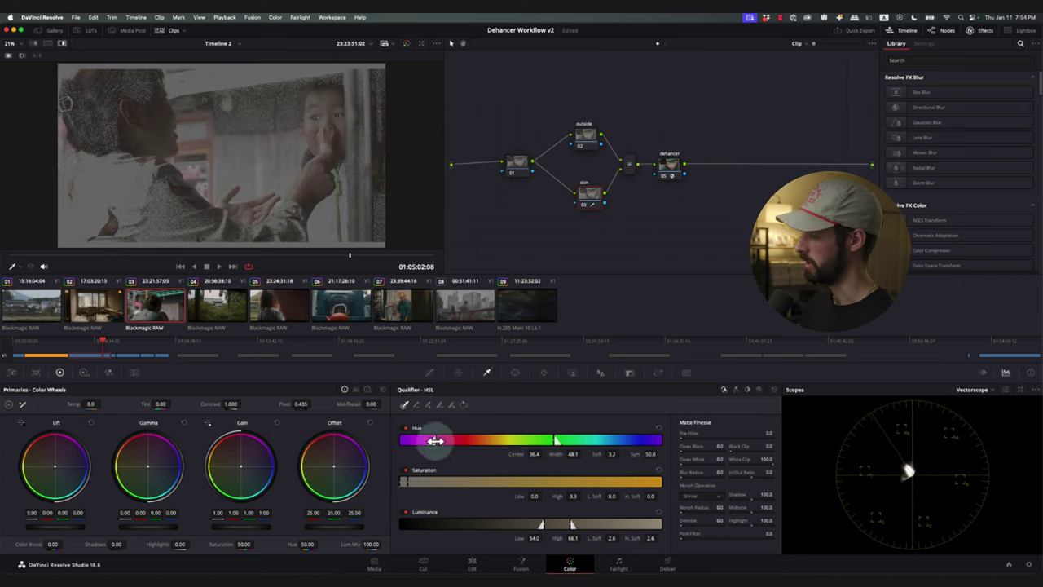
Refine the skin key to hue center 35.3, width 13.8, saturation low 0.8, luminance 56.6–68.7 and Clean Black 1.3, and turn off Highlight.
drag(435, 440, 494, 444)
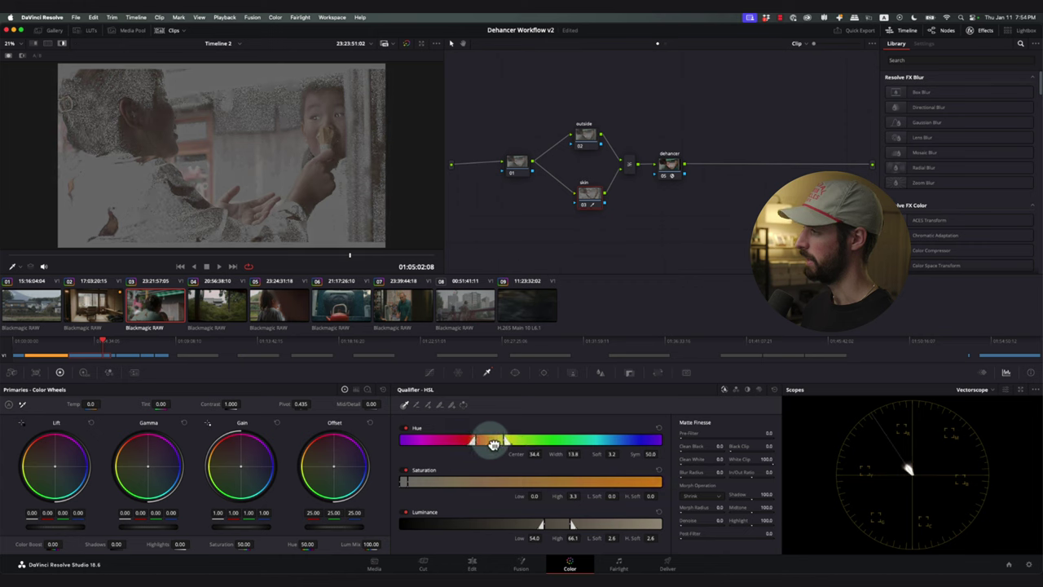
drag(401, 480, 401, 480)
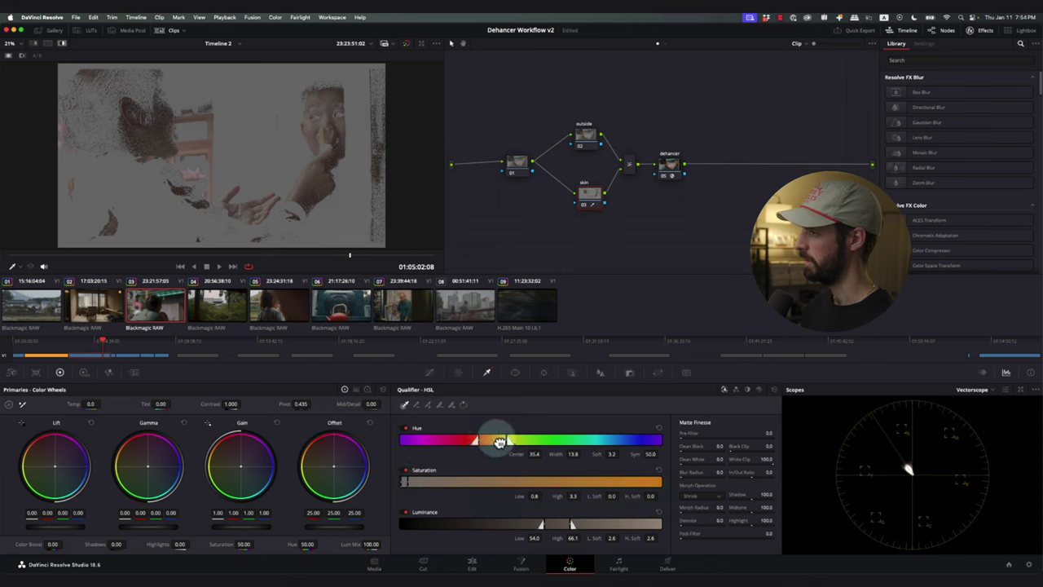
drag(499, 440, 498, 441)
drag(561, 529, 568, 527)
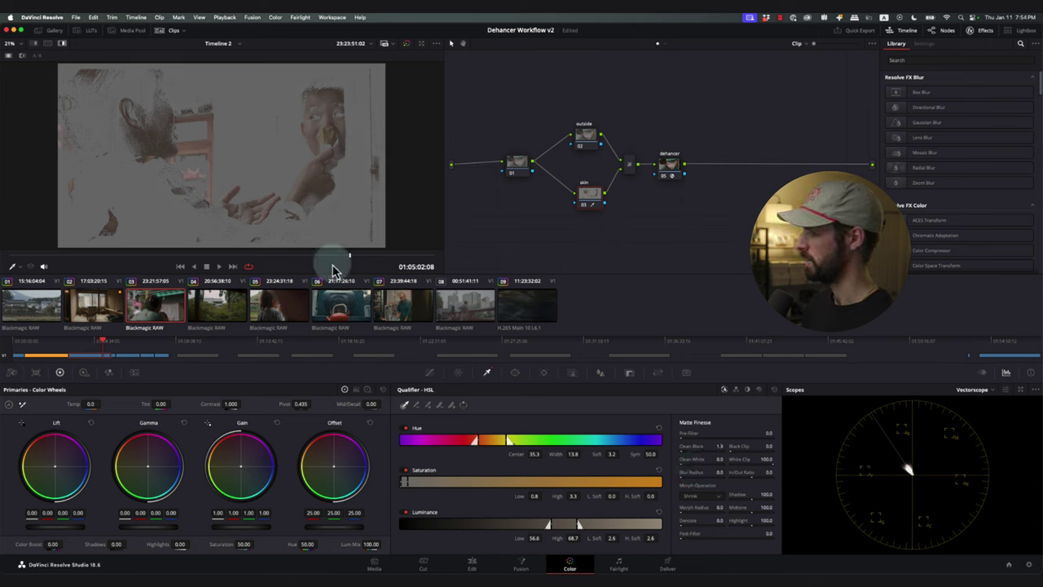
click(52, 42)
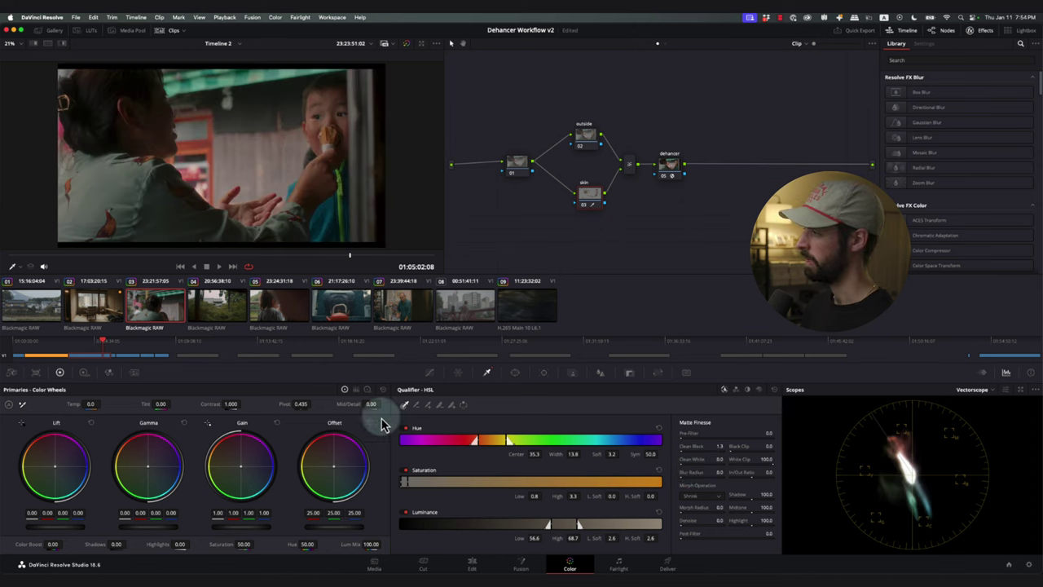
Try shifting the skin node's Offset toward blue, and reset it.
mouse_move(333, 465)
mouse_down()
mouse_move(322, 464)
mouse_move(334, 466)
mouse_up()
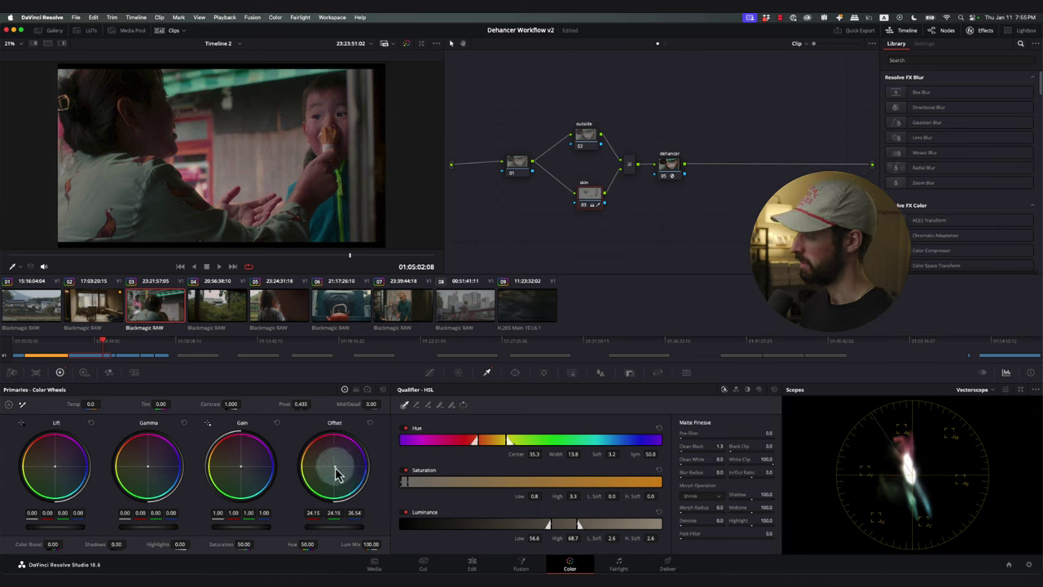
click(370, 425)
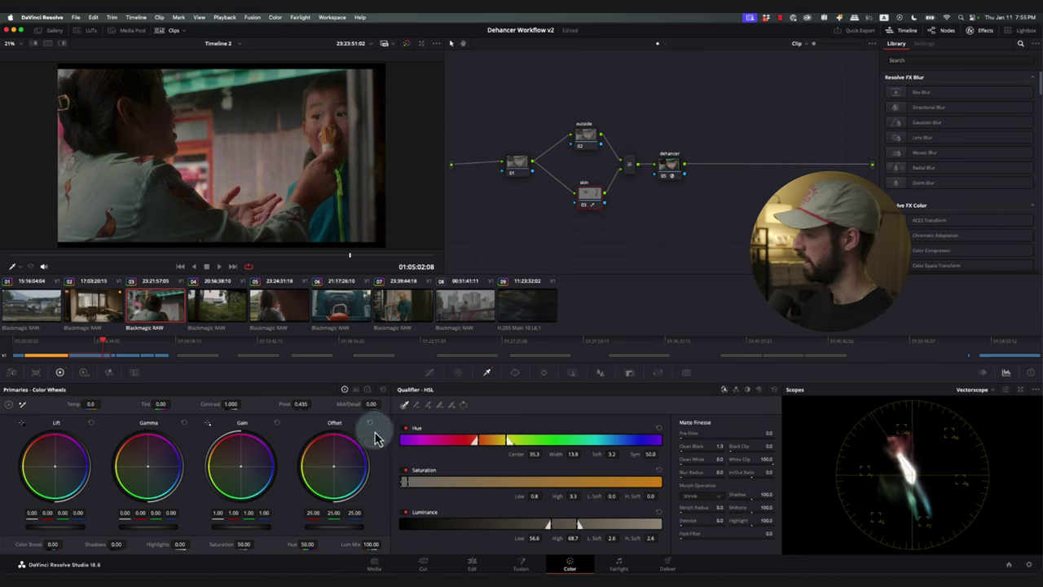
Push the outside node's Offset toward magenta, reset the first attempt and apply a subtler shift, and select the dehancer node.
click(630, 171)
click(594, 143)
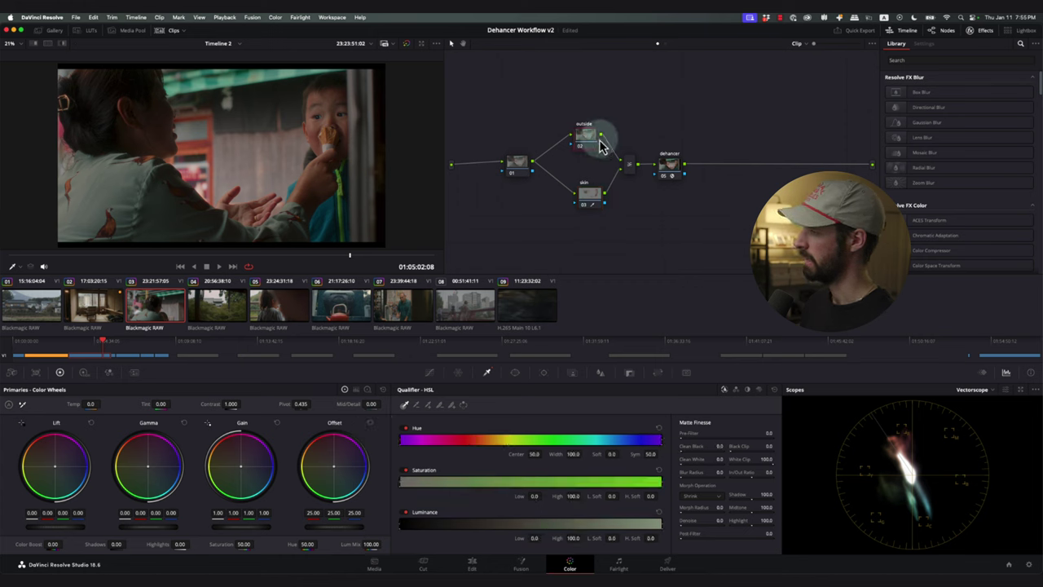
click(592, 147)
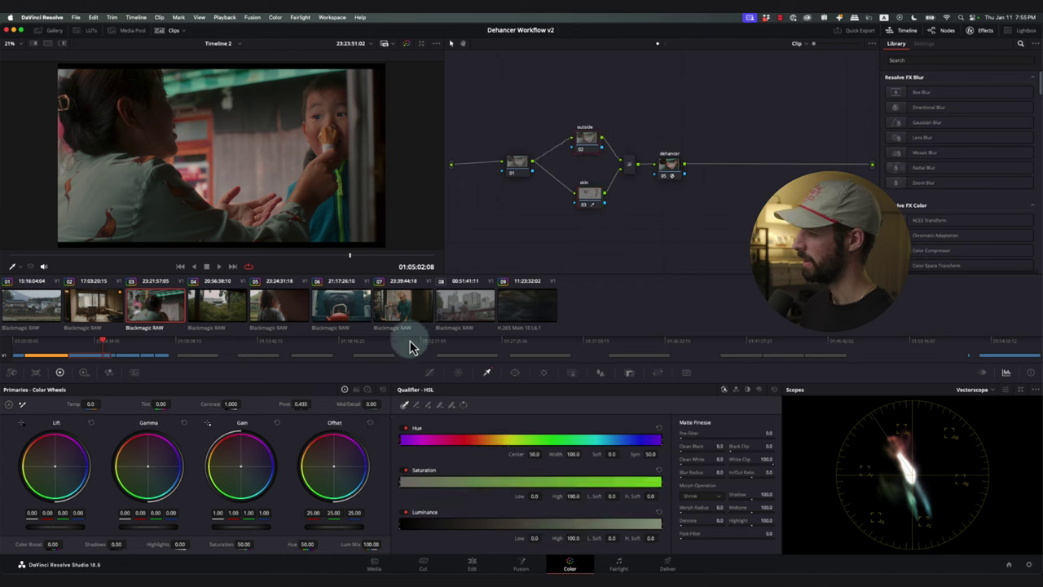
mouse_move(334, 466)
mouse_down()
mouse_move(340, 492)
mouse_move(350, 456)
mouse_move(334, 462)
mouse_up()
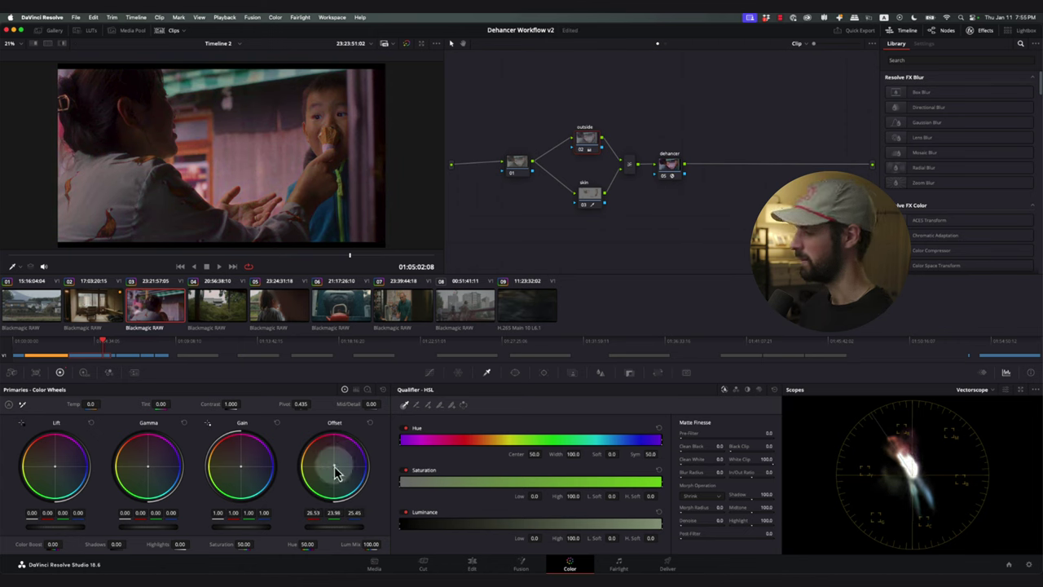
click(370, 423)
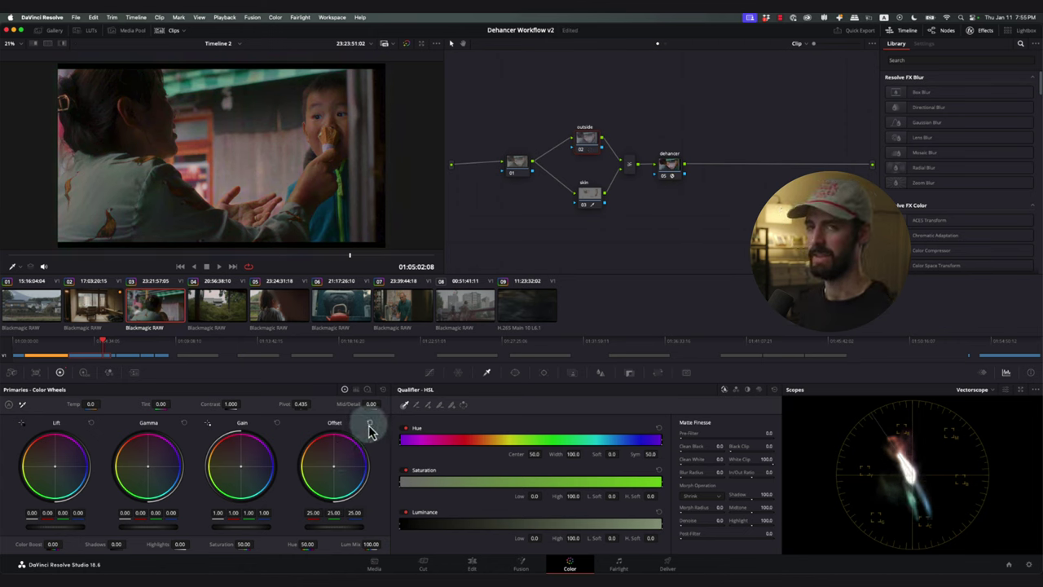
mouse_move(329, 465)
mouse_down()
mouse_move(335, 472)
mouse_move(341, 462)
mouse_move(328, 476)
mouse_move(334, 466)
mouse_up()
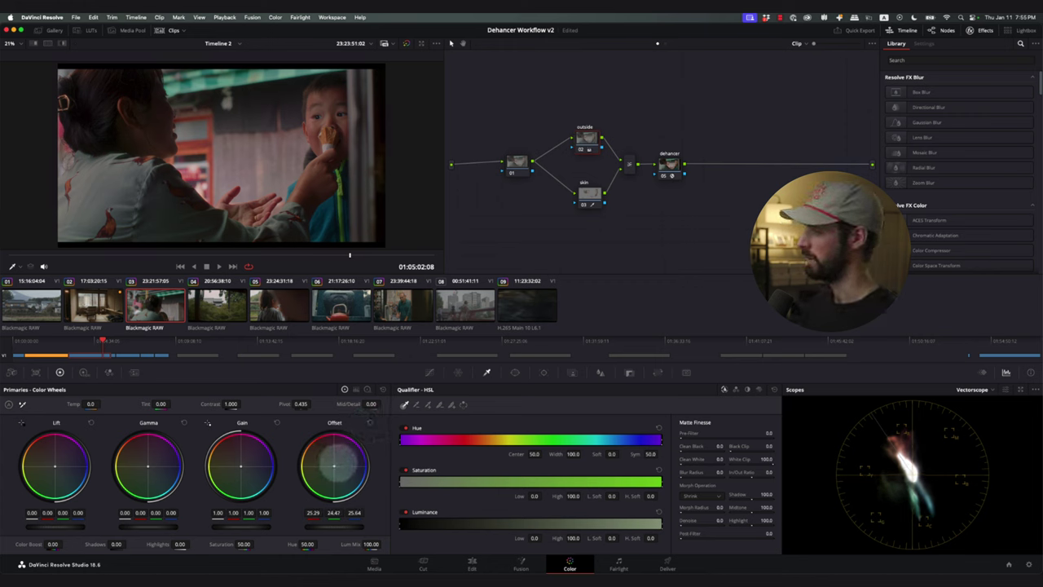
click(670, 167)
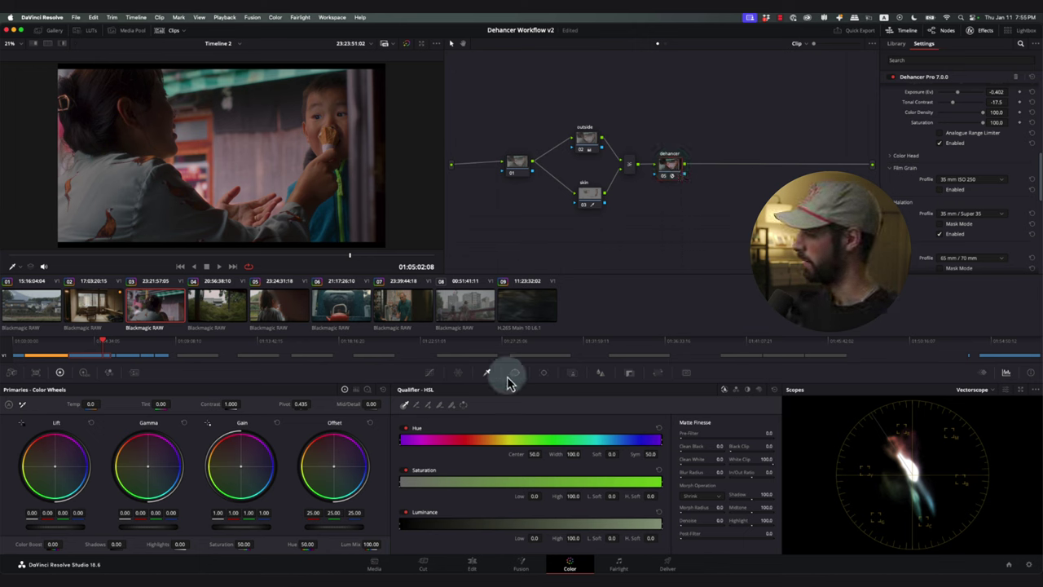
On clip 08, add a serial node after the layer mixer, label it cst and place it close to the mixer.
click(461, 310)
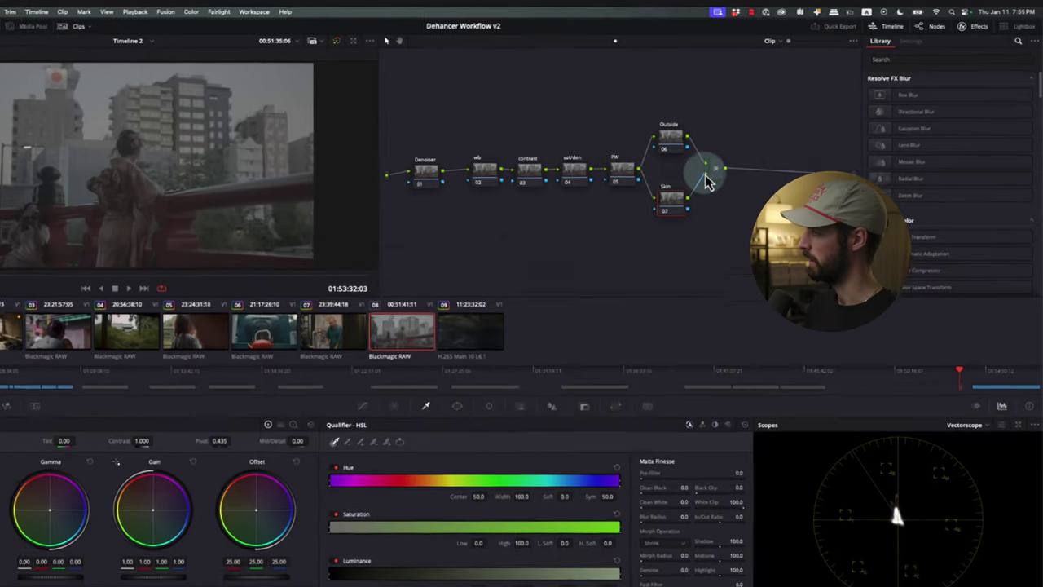
click(748, 162)
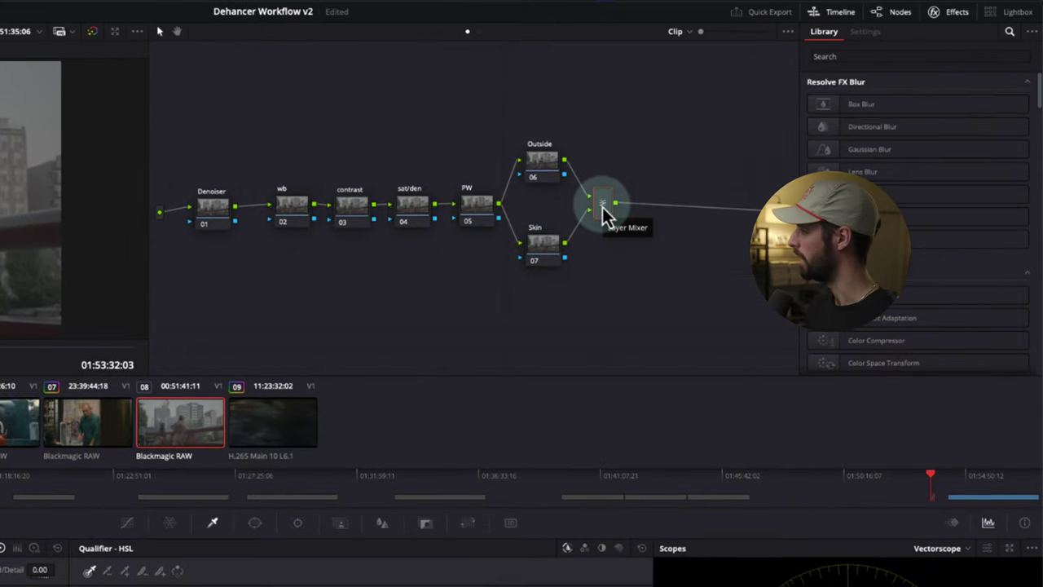
key(alt+s)
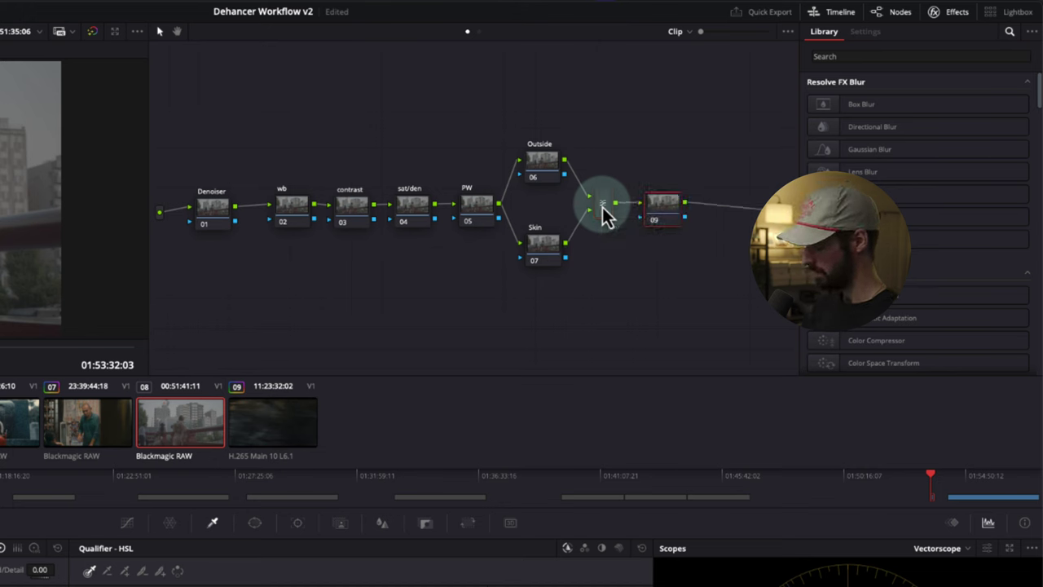
key(shift+t)
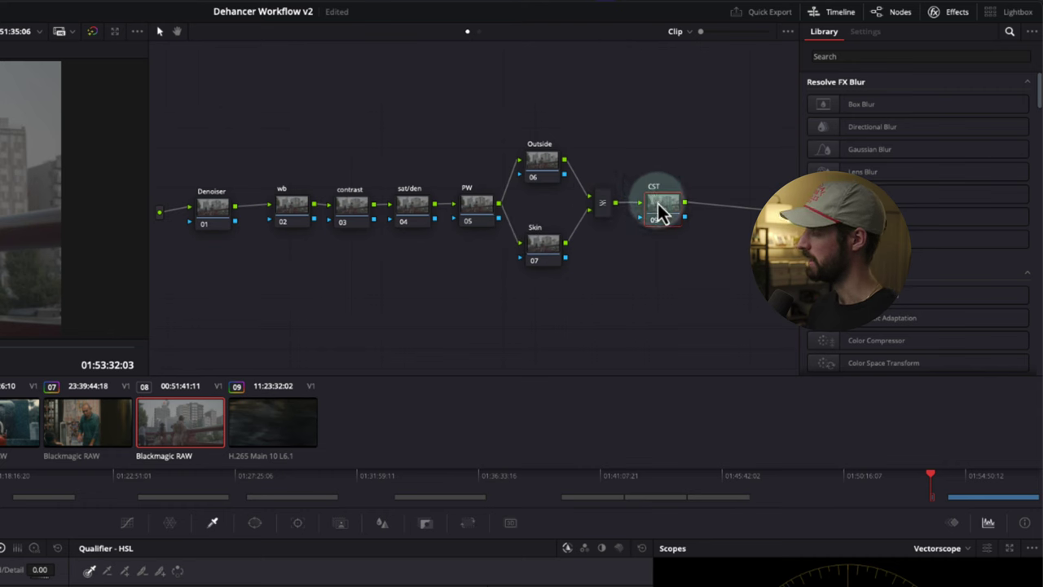
scroll(670, 217, right, 1)
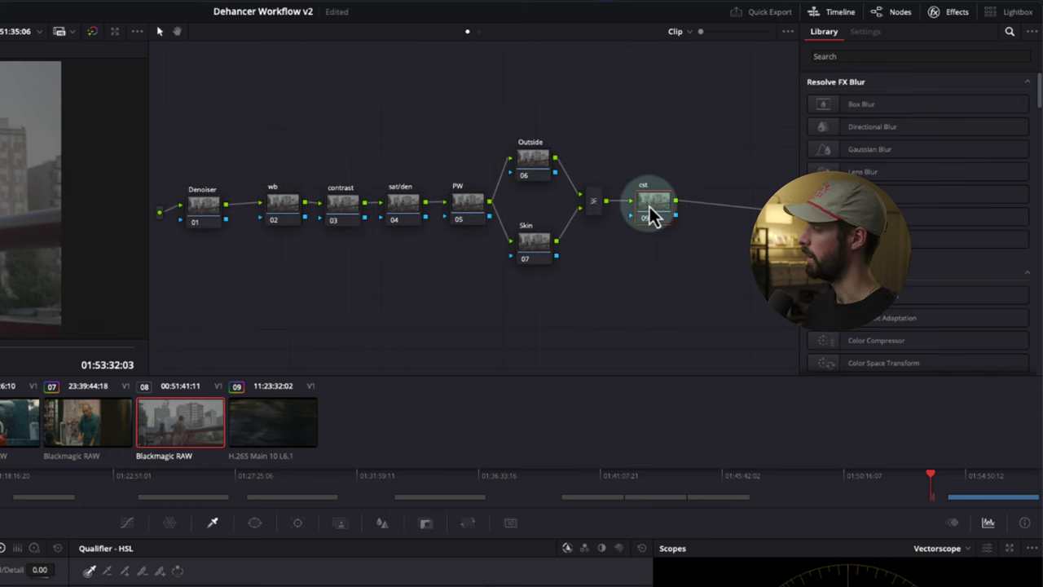
drag(650, 218, 640, 217)
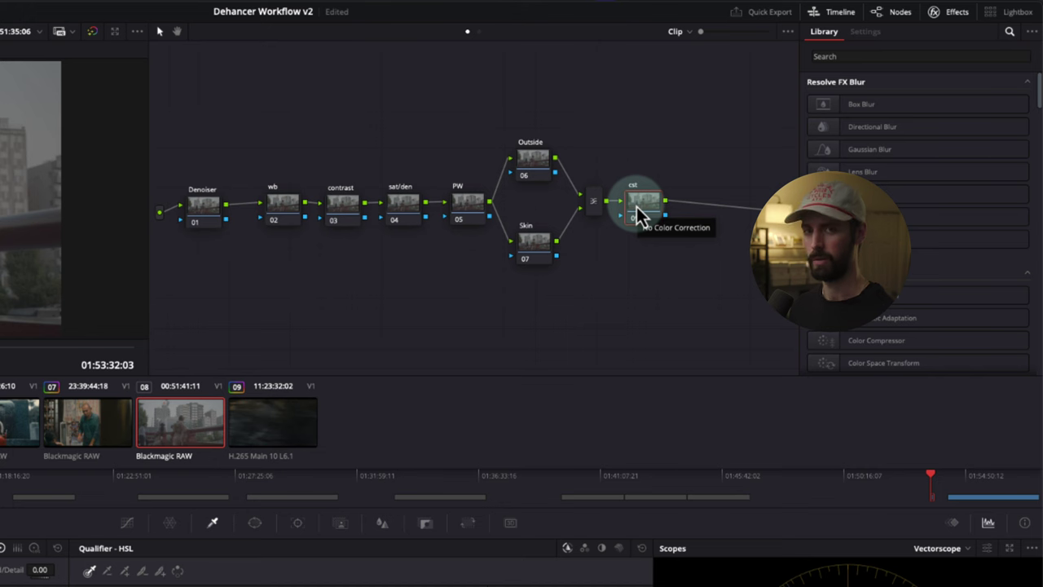
Add two serial nodes after cst and label them Dehancer and fx, in that order.
key(alt+s)
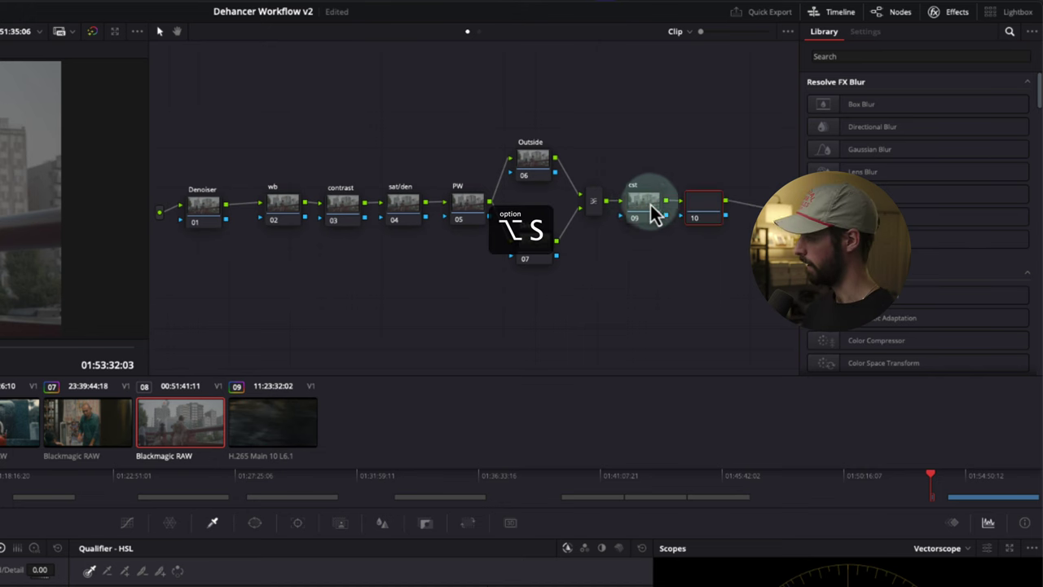
double_click(686, 202)
text(de)
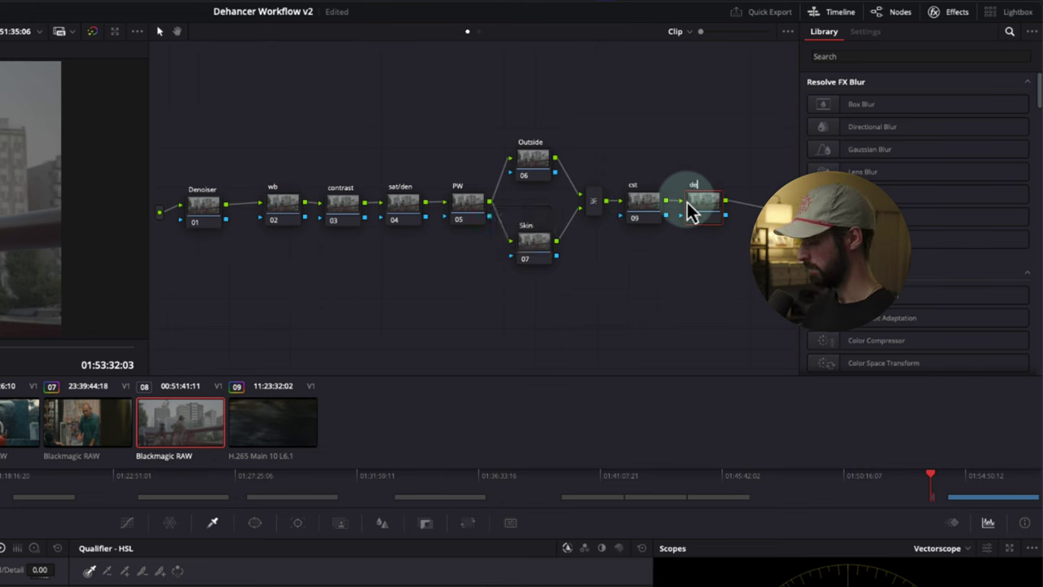
text(hancer)
key(Return)
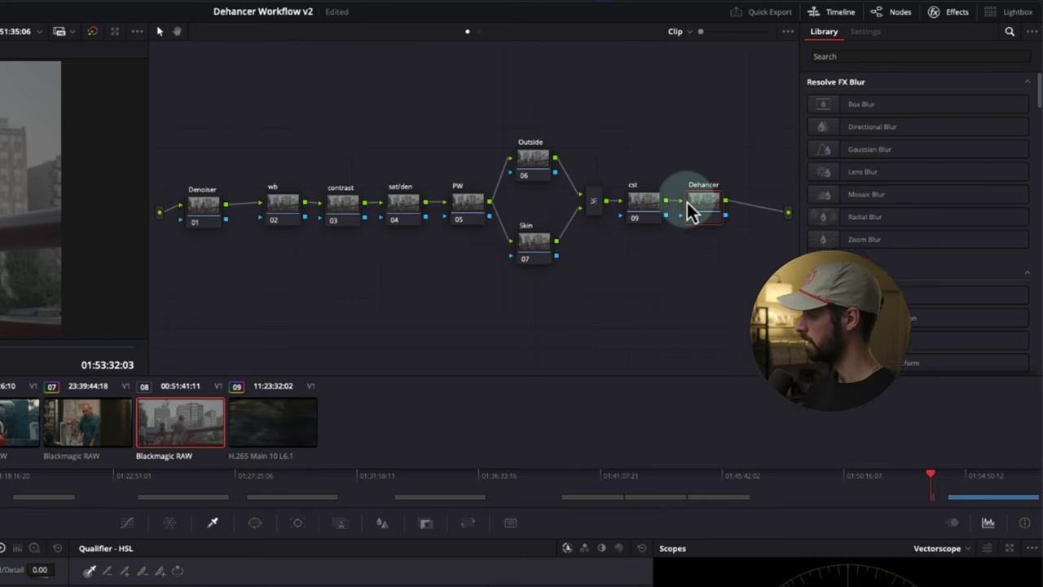
key(alt+s)
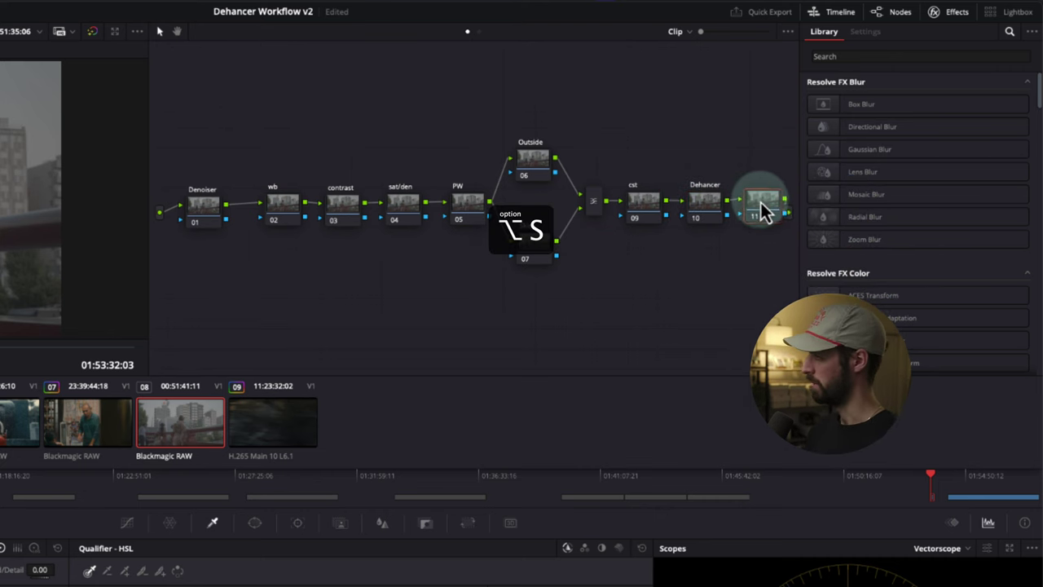
double_click(762, 211)
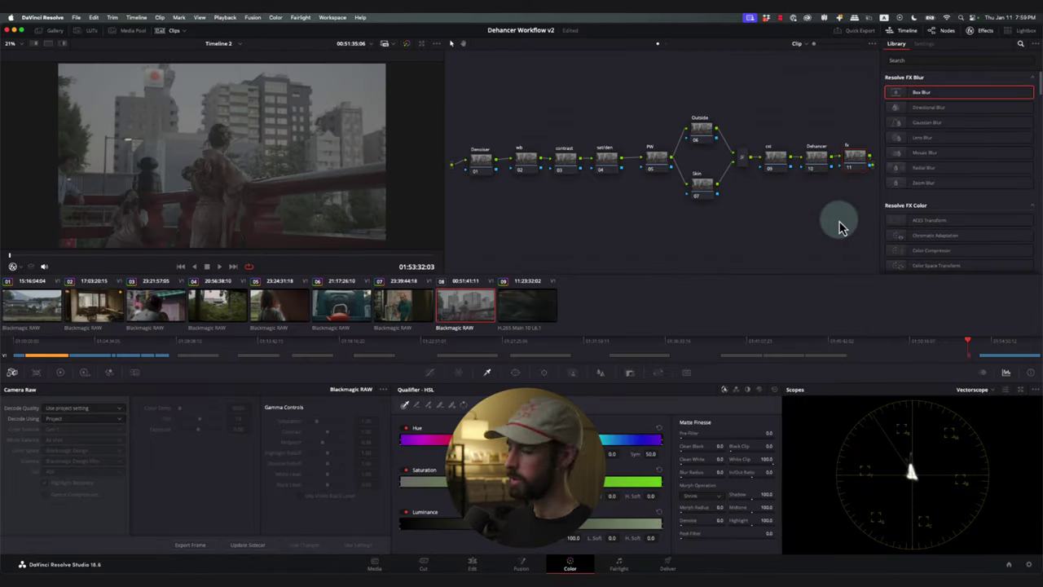
Search the effects library for "deha" and apply Dehancer Pro 7.0.0 to the Dehancer node.
click(974, 32)
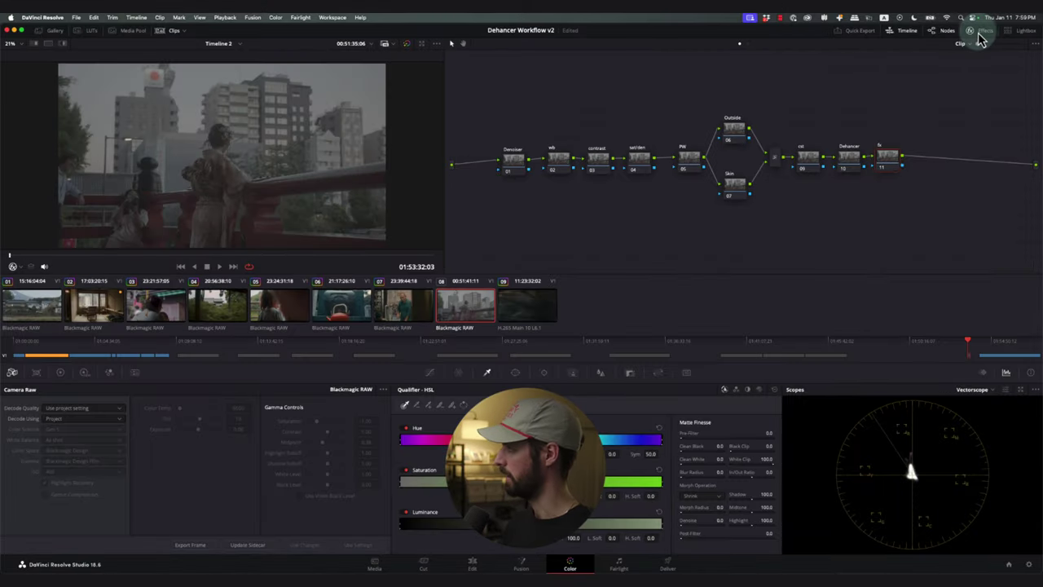
click(976, 34)
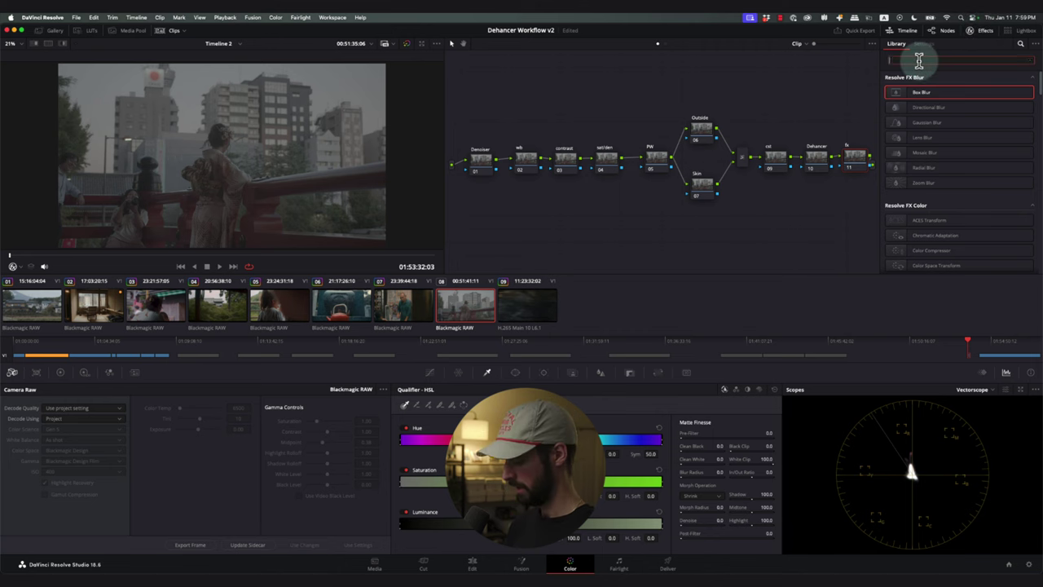
text(deha)
drag(954, 133, 815, 159)
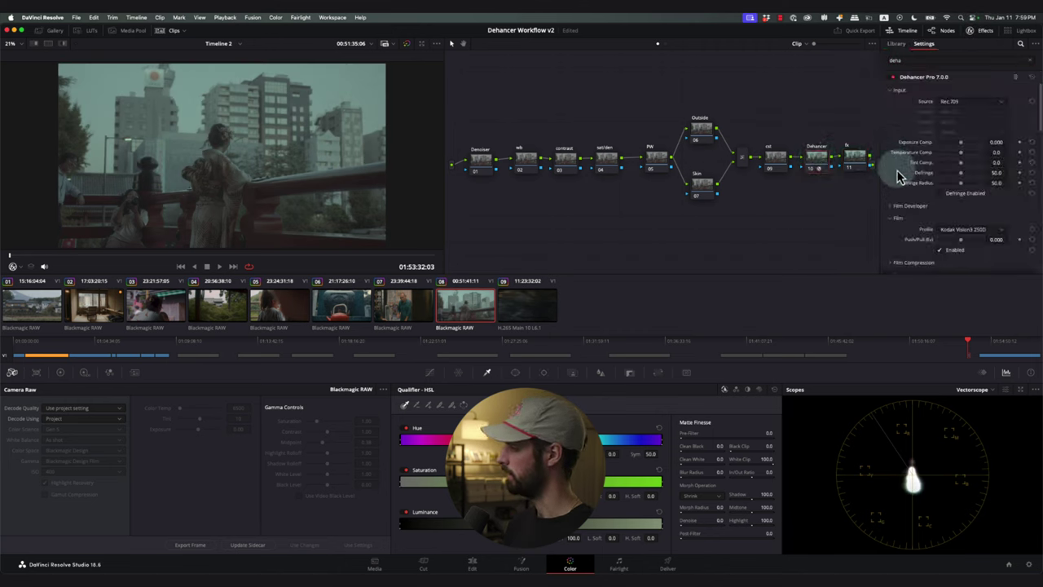
Set the Dehancer film profile to Kodak Portra 400.
scroll(899, 172, down, 2)
click(966, 181)
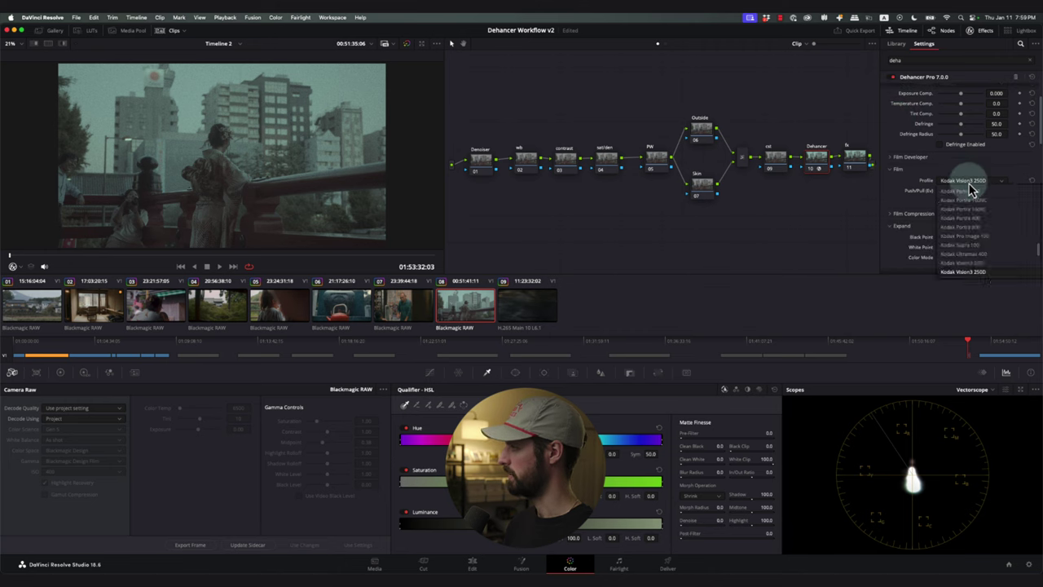
click(968, 236)
scroll(921, 175, up, 2)
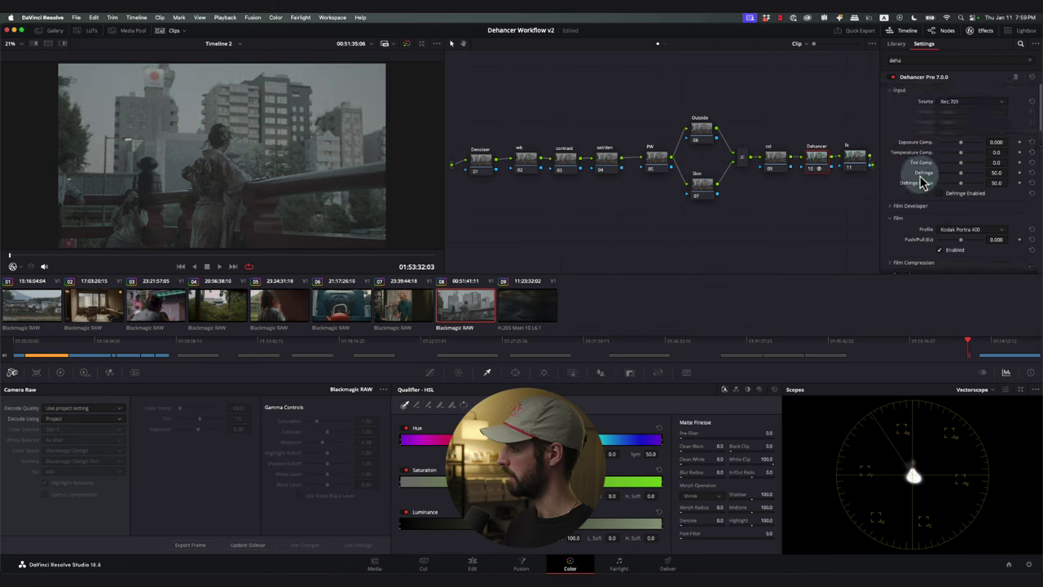
Disable the fx and cst nodes as well as the wb, contrast and sat/den nodes.
click(862, 161)
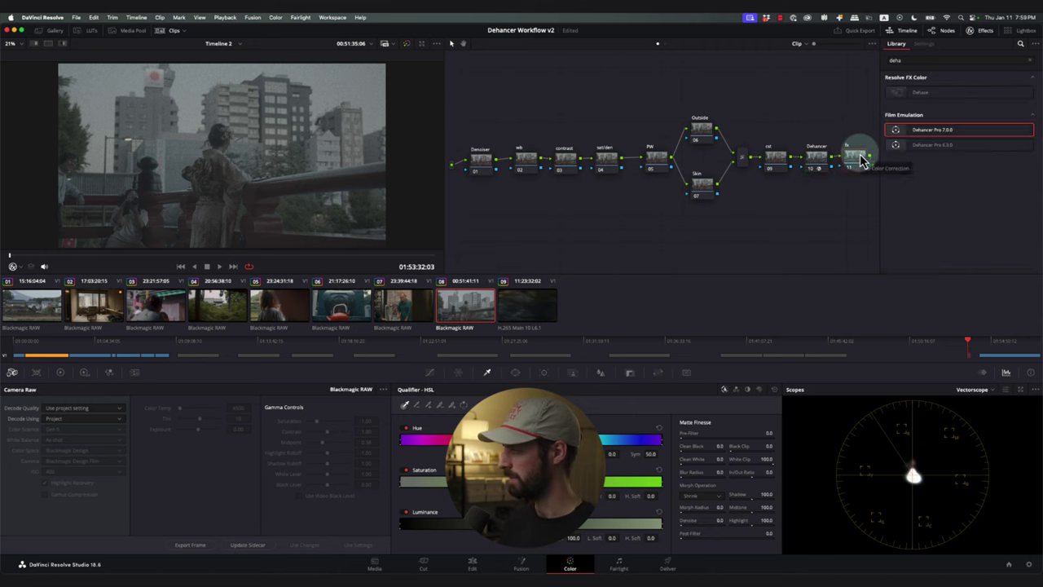
key(super+d)
click(776, 159)
key(super+d)
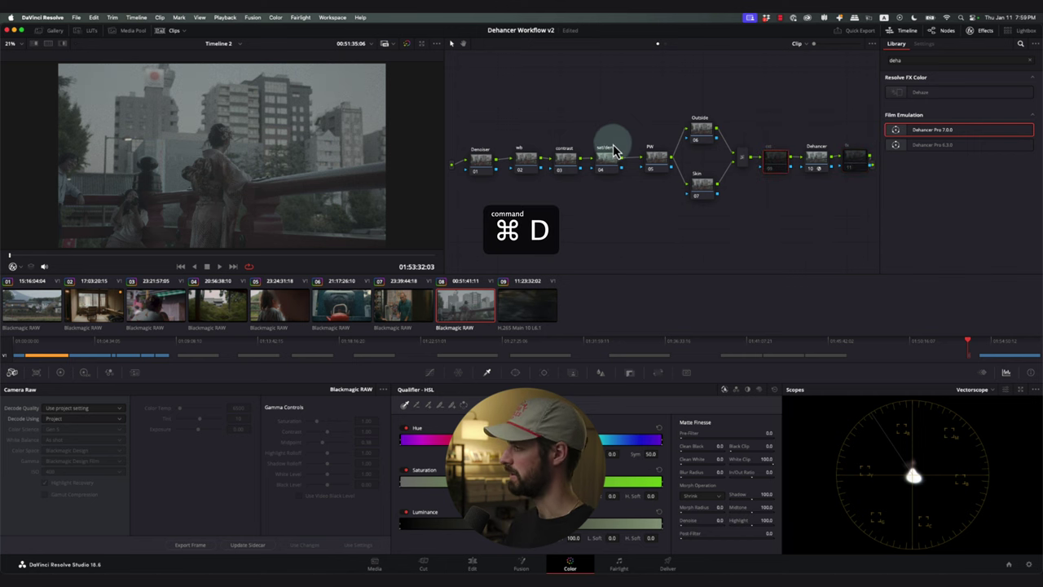
drag(534, 178, 543, 158)
key(super+d)
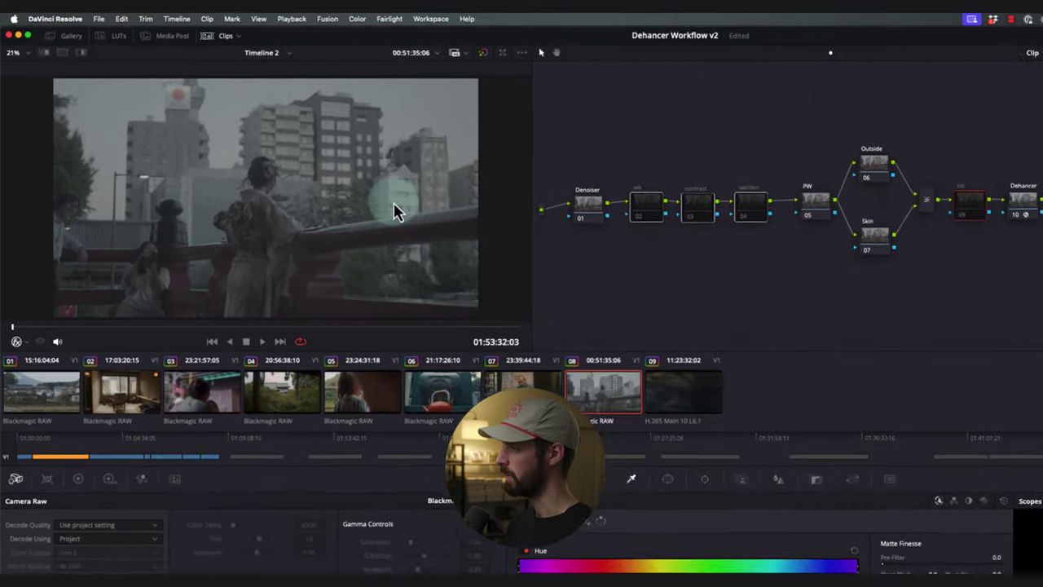
Grab a still of the bridge clip with its current Dehancer node tree.
right_click(417, 202)
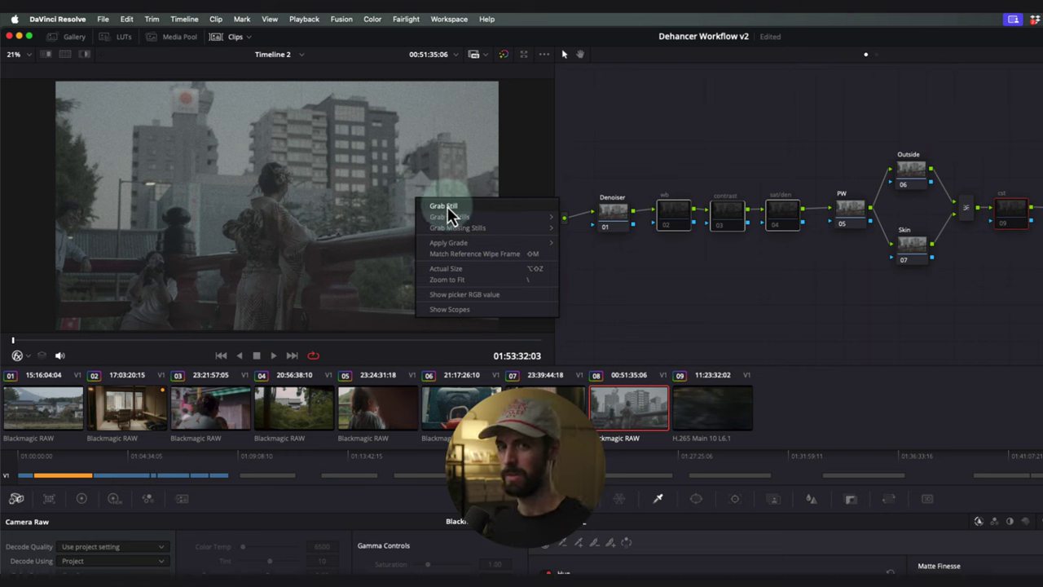
click(444, 206)
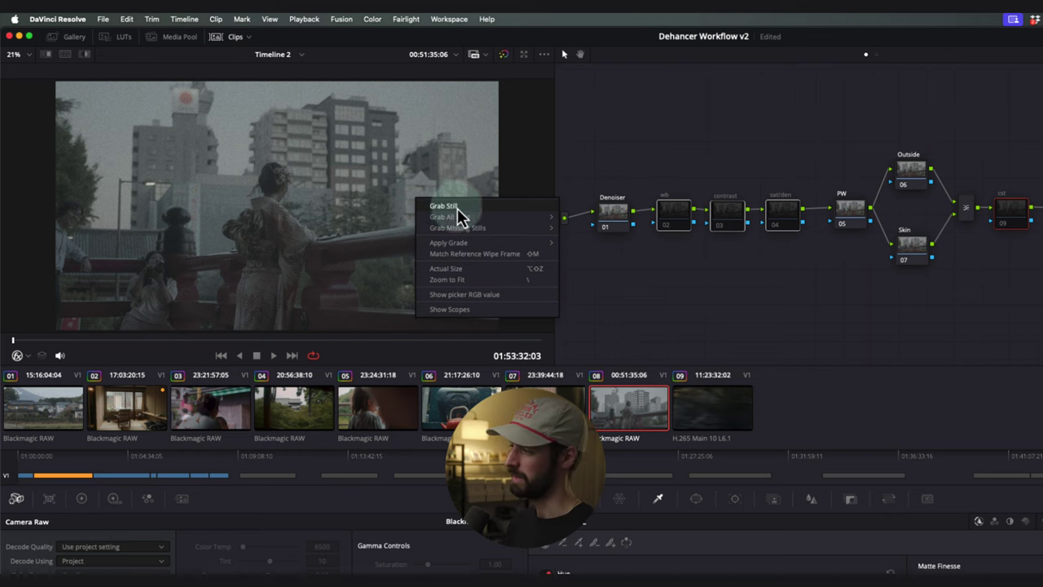
right_click(348, 214)
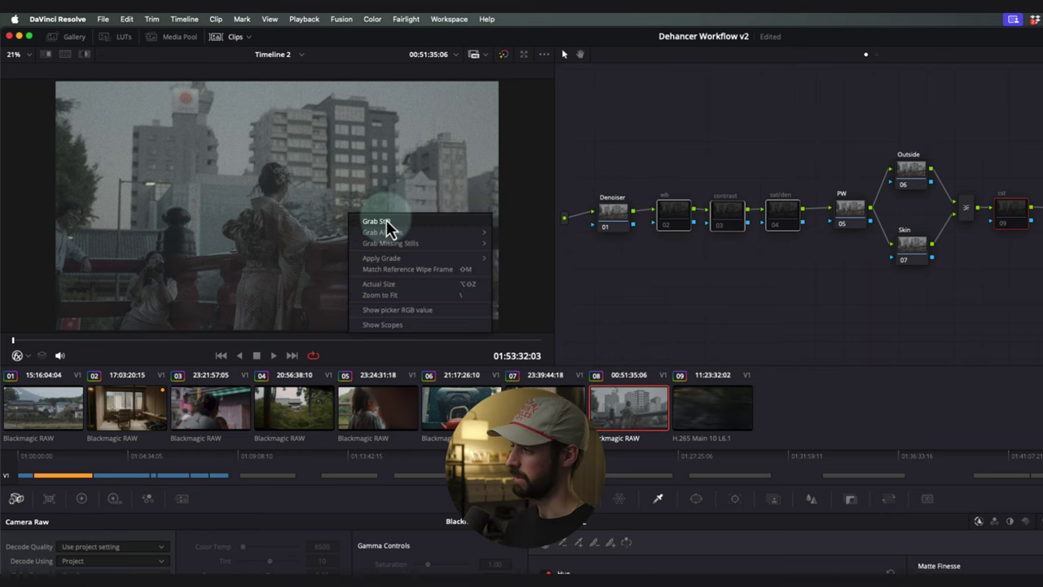
click(308, 178)
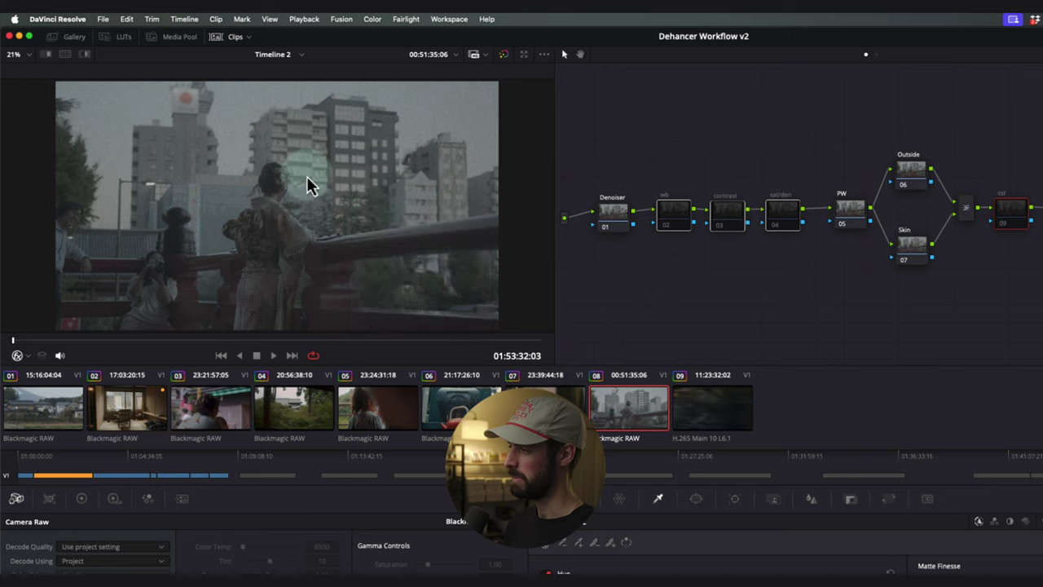
Label the newly grabbed gallery still START HERE.
click(70, 37)
text(START)
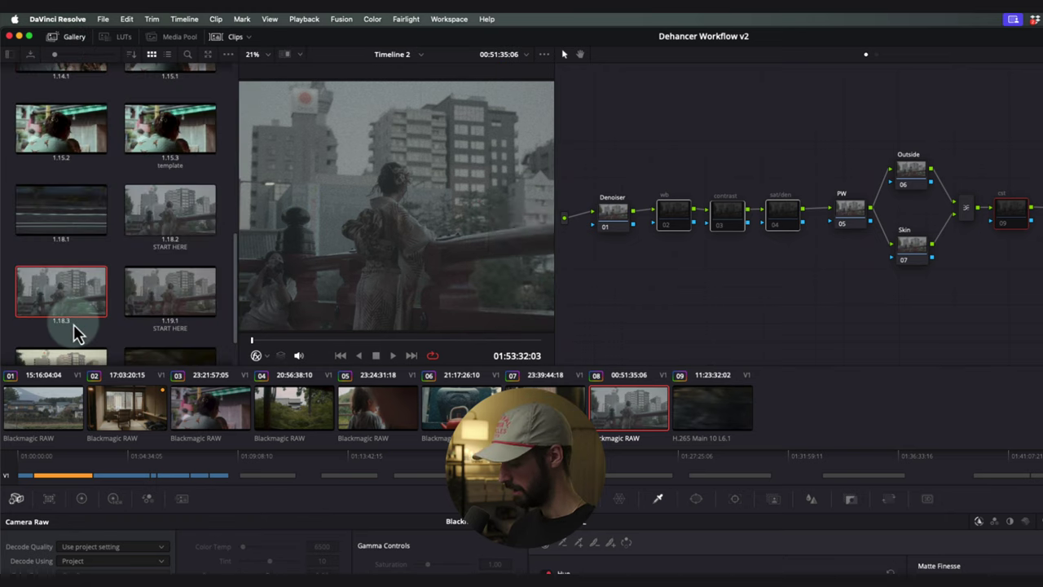
text( HE)
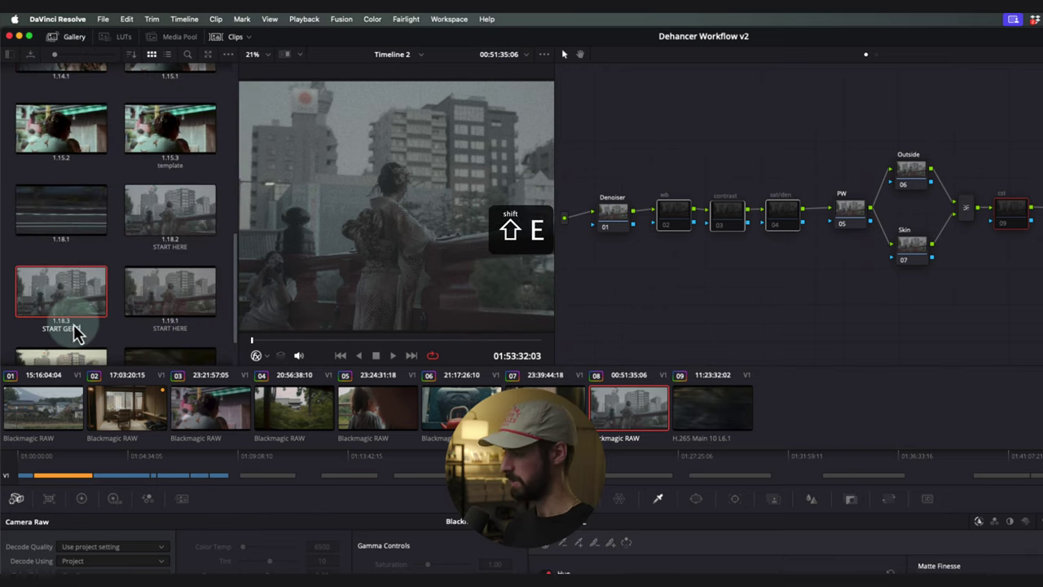
key(BackSpace)
key(BackSpace)
key(BackSpace)
key(BackSpace)
key(BackSpace)
key(BackSpace)
key(BackSpace)
key(BackSpace)
text(START)
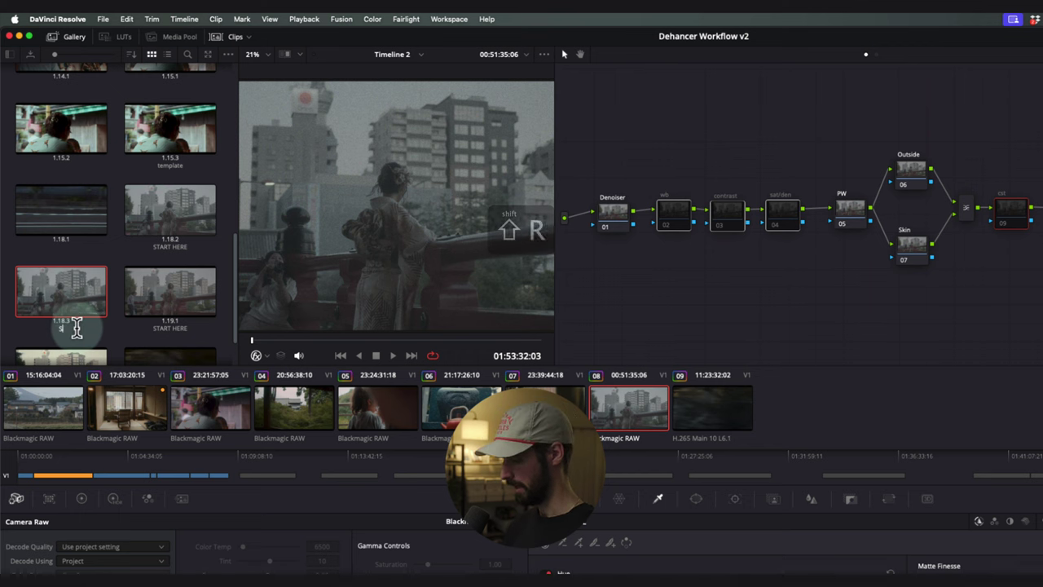
text( HERE)
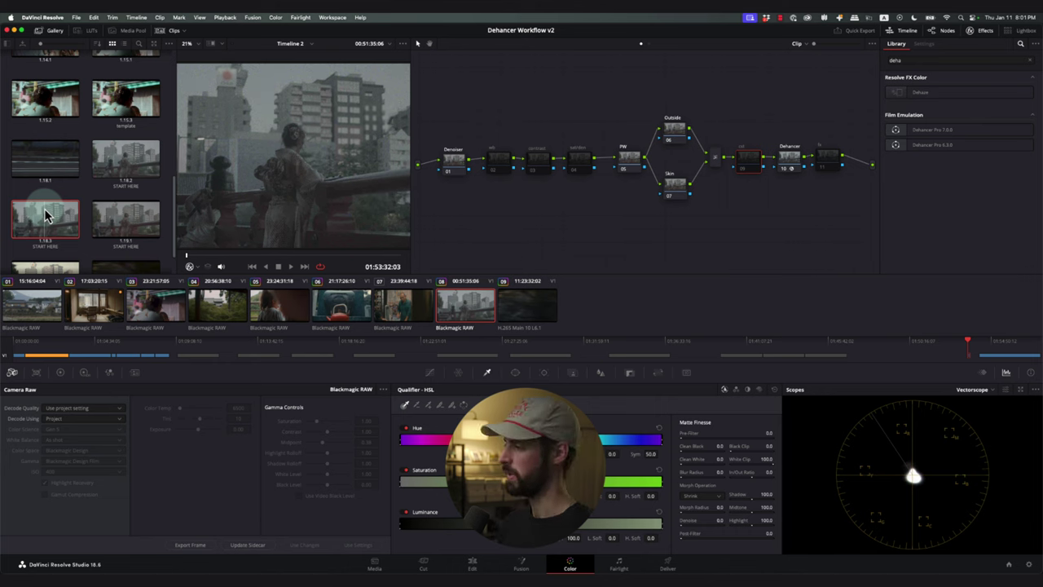
Apply the grade from the new START HERE still to clip 07.
click(392, 306)
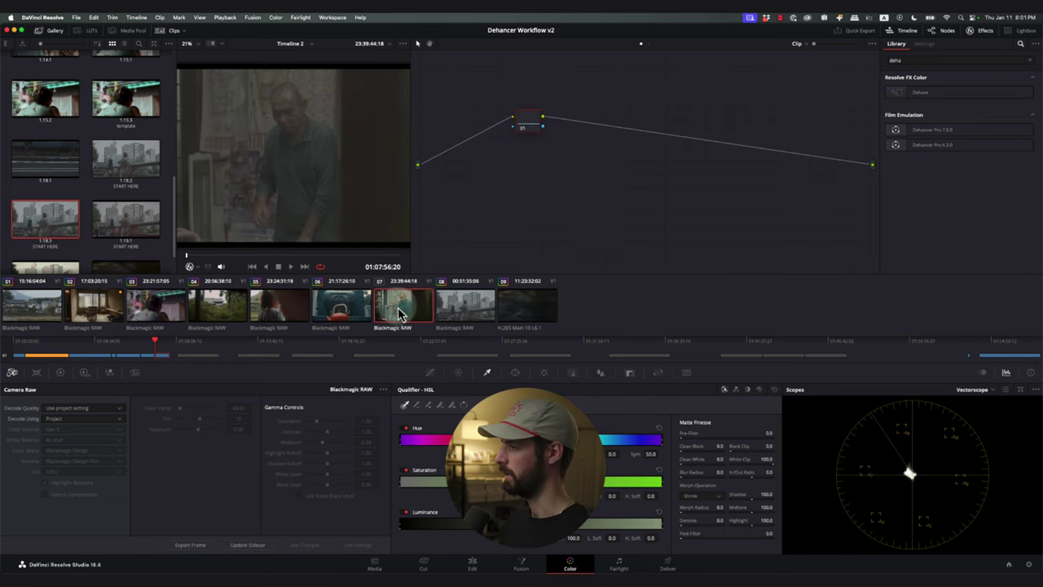
right_click(51, 226)
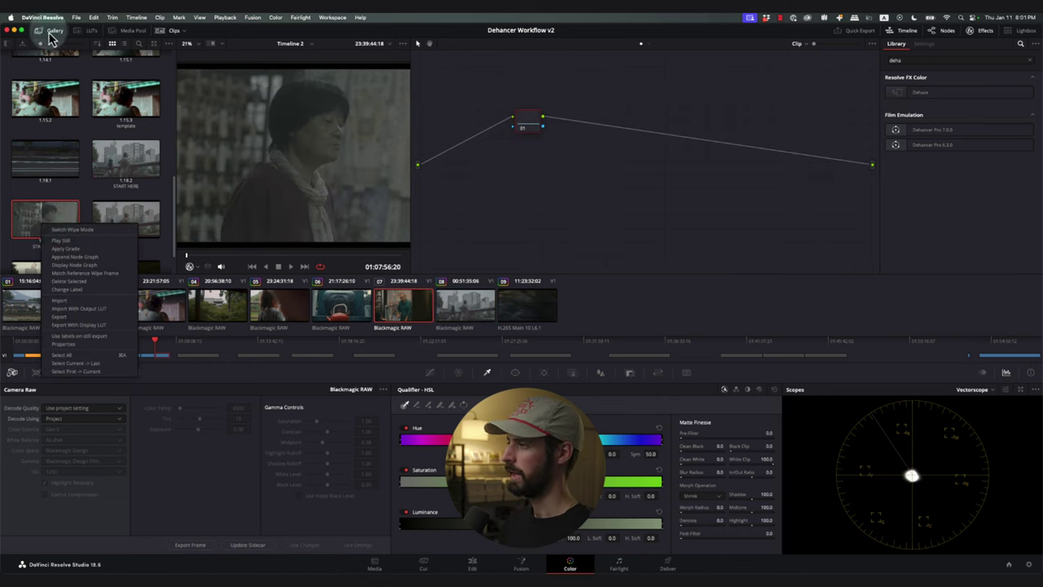
click(70, 248)
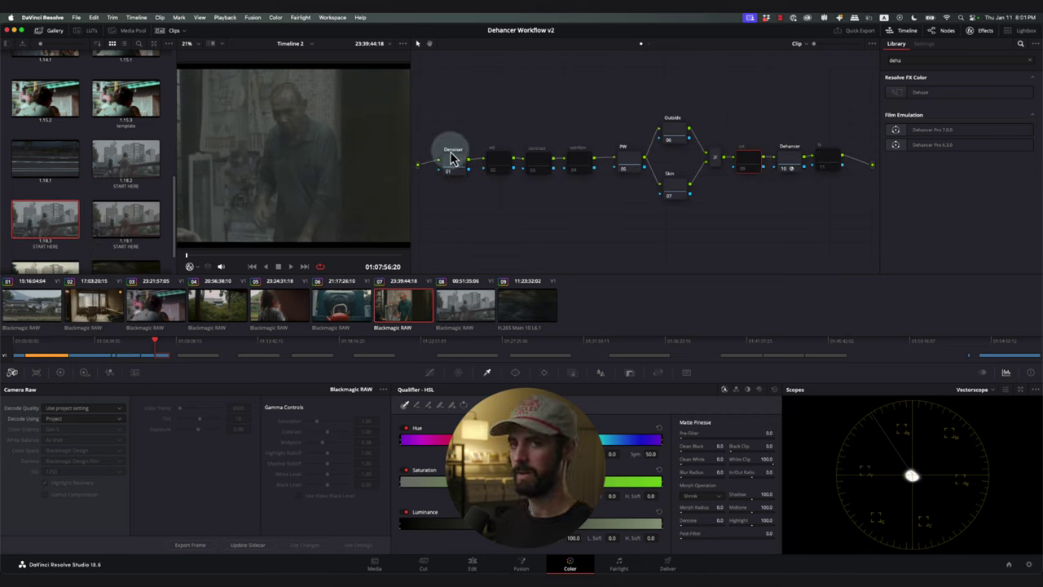
click(790, 159)
Return to clip 08 and apply the grade from the gallery still labelled v01.
key(Down)
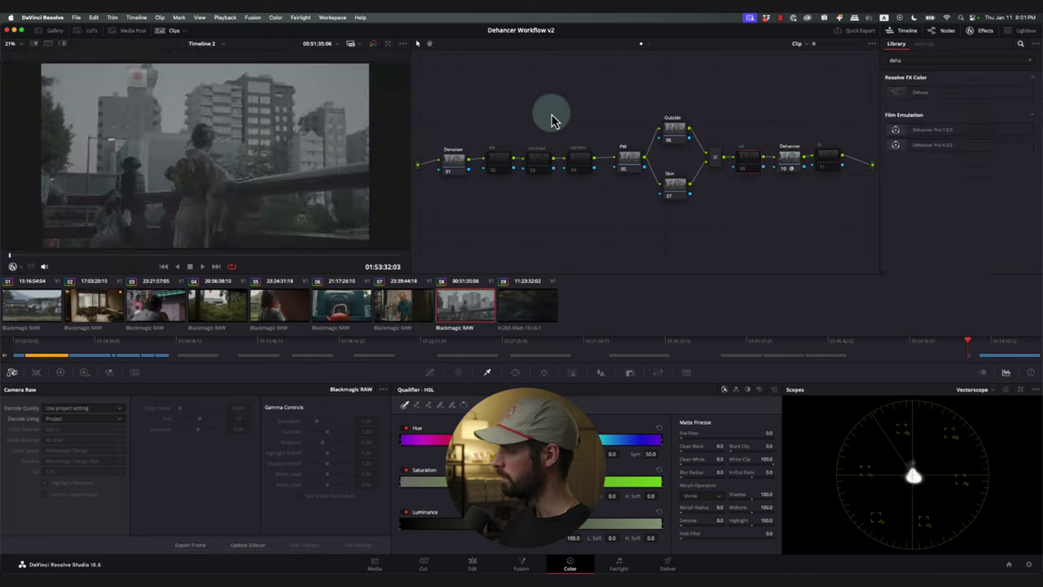
click(52, 30)
scroll(128, 216, down, 2)
right_click(75, 228)
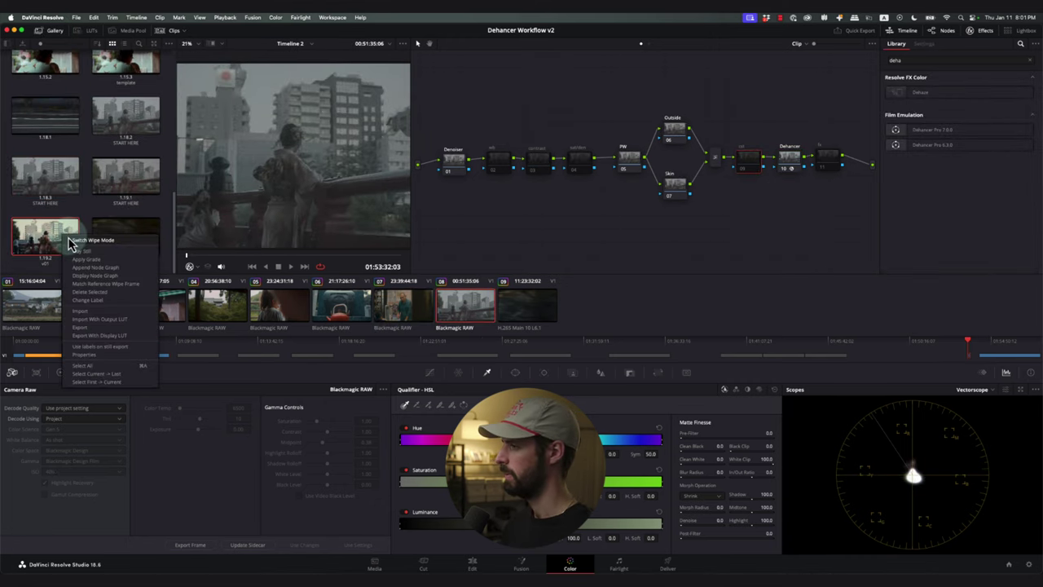
click(110, 263)
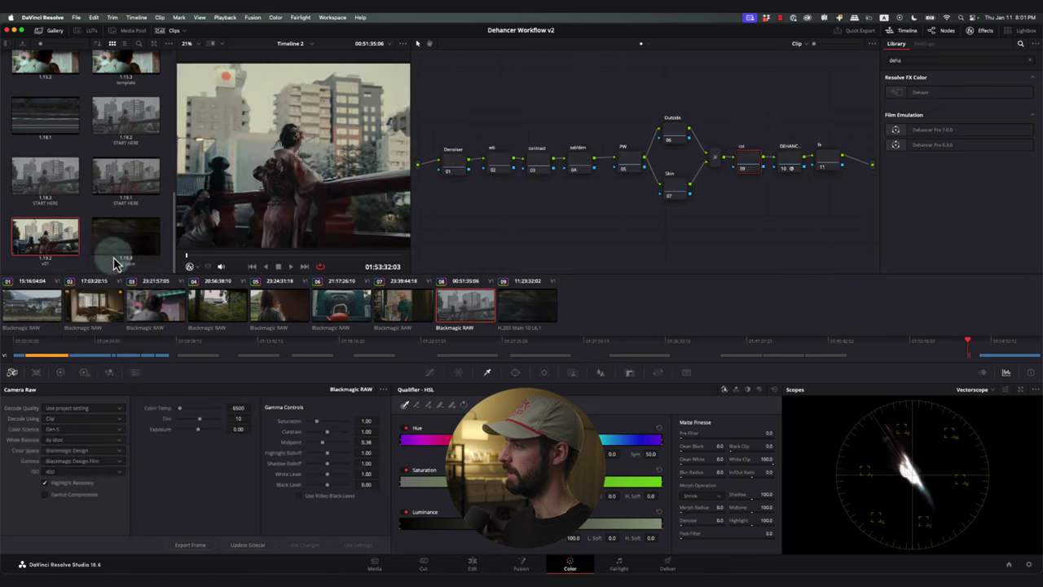
Examine the v01 look on clip 08 in the full-screen viewer with the gallery hidden.
click(49, 30)
key(super+f)
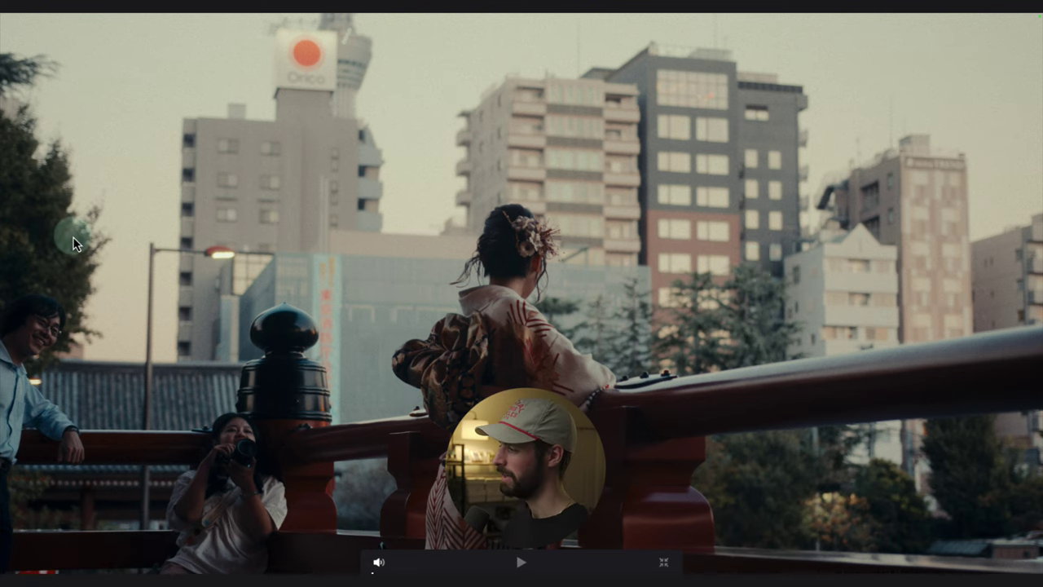
key(super+f)
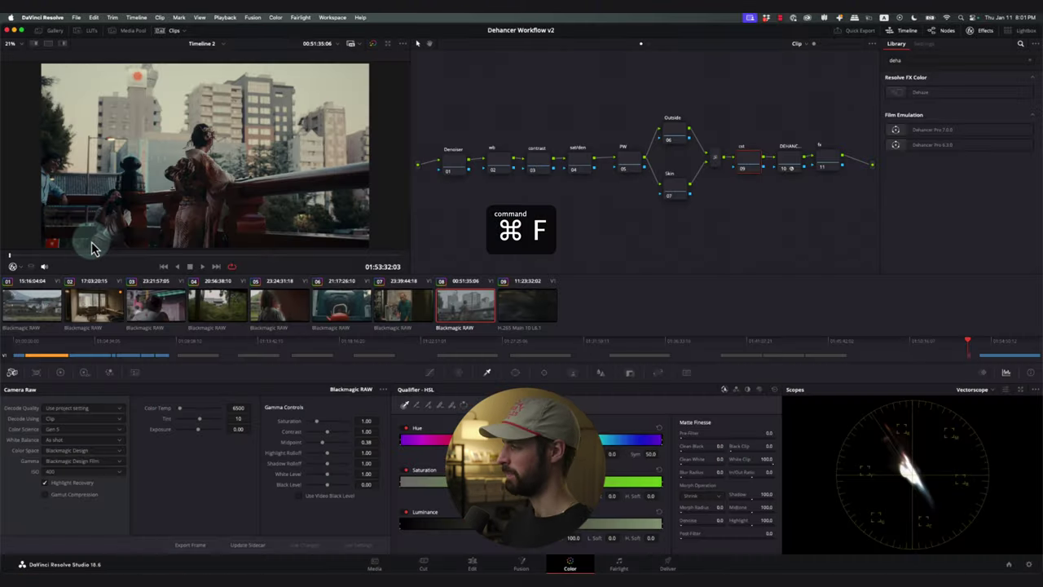
key(super+f)
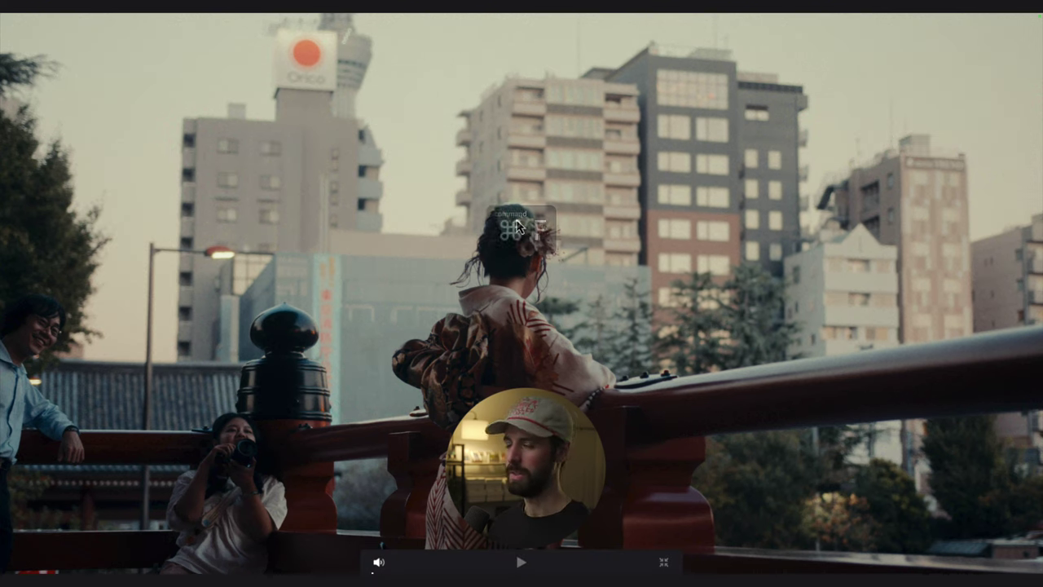
key(Escape)
Set the Camera Raw Decode Using option of clip 08 to Clip and check the available ISO values.
click(52, 30)
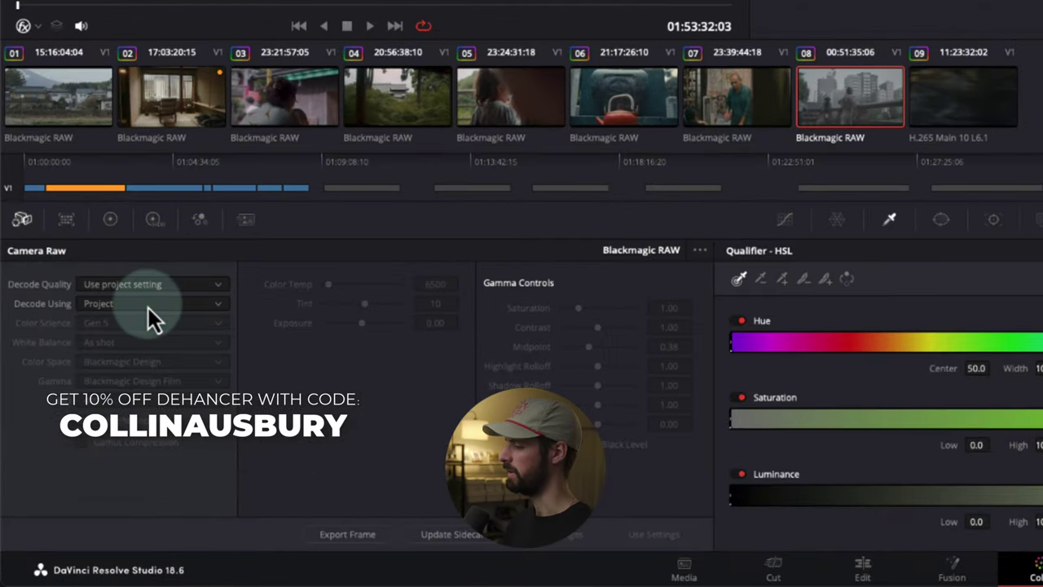
click(108, 310)
click(138, 372)
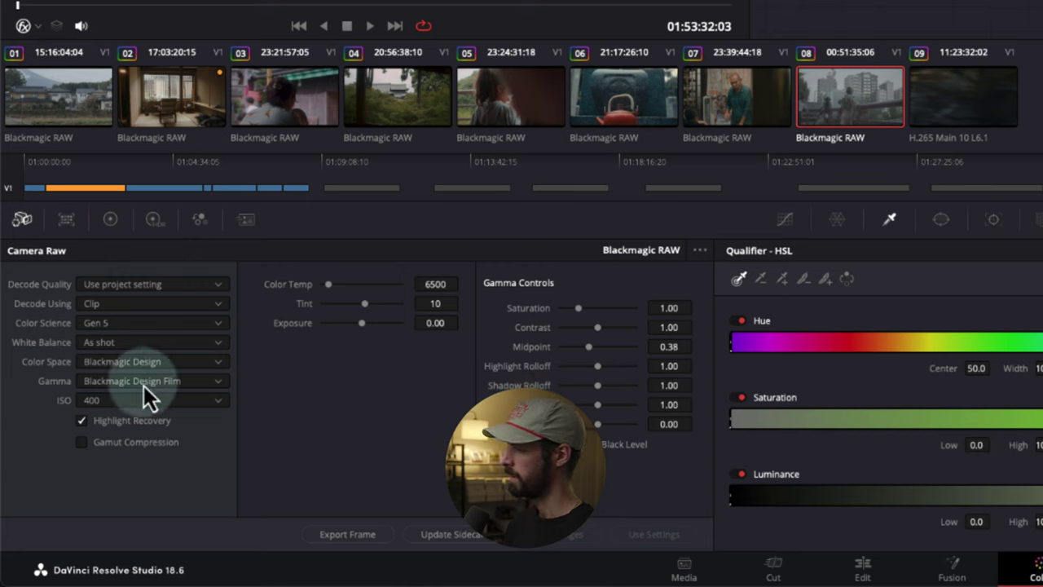
click(99, 399)
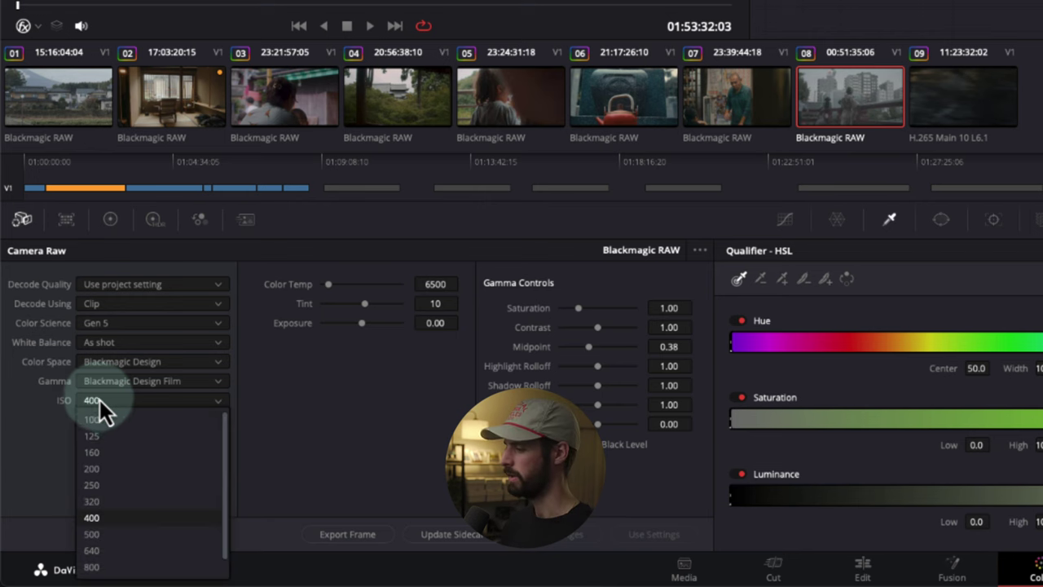
click(136, 417)
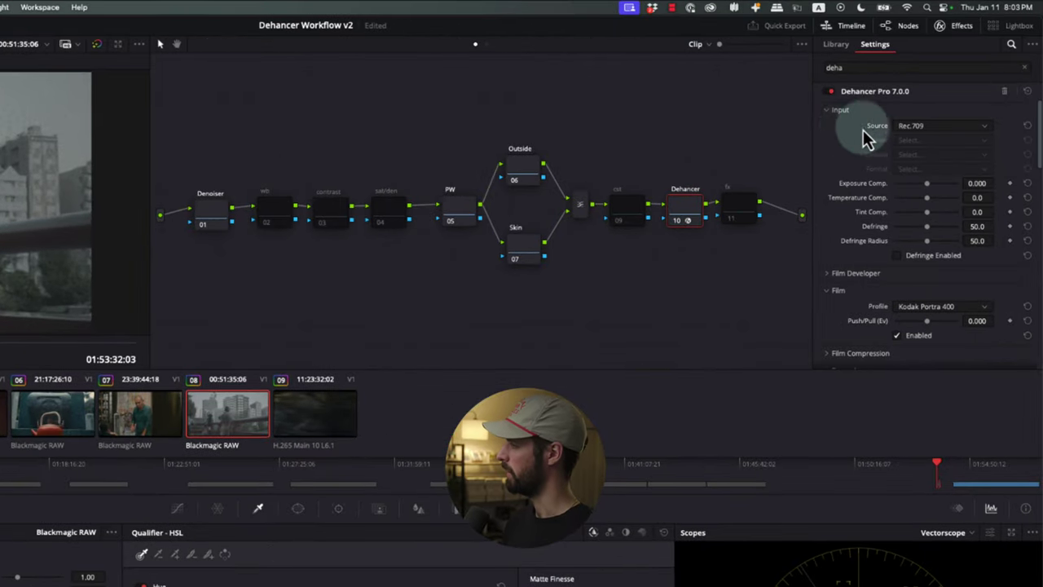
Set the Dehancer input to Choose Camera, Blackmagic Design, Pocket Cinema Camera 6K, Film Gen5 ISO 400, and preview the clip full screen.
click(937, 127)
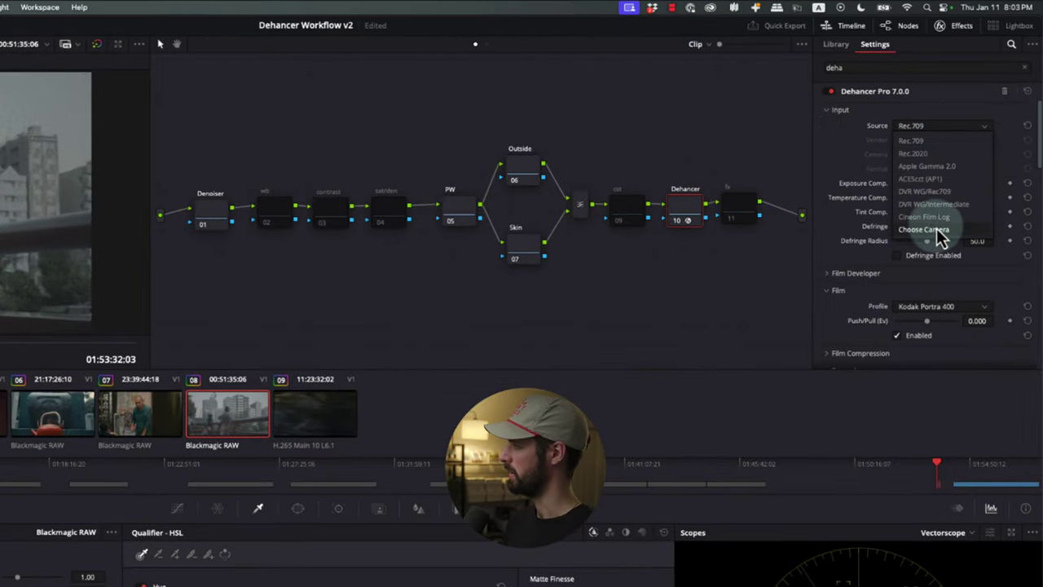
click(938, 230)
click(929, 144)
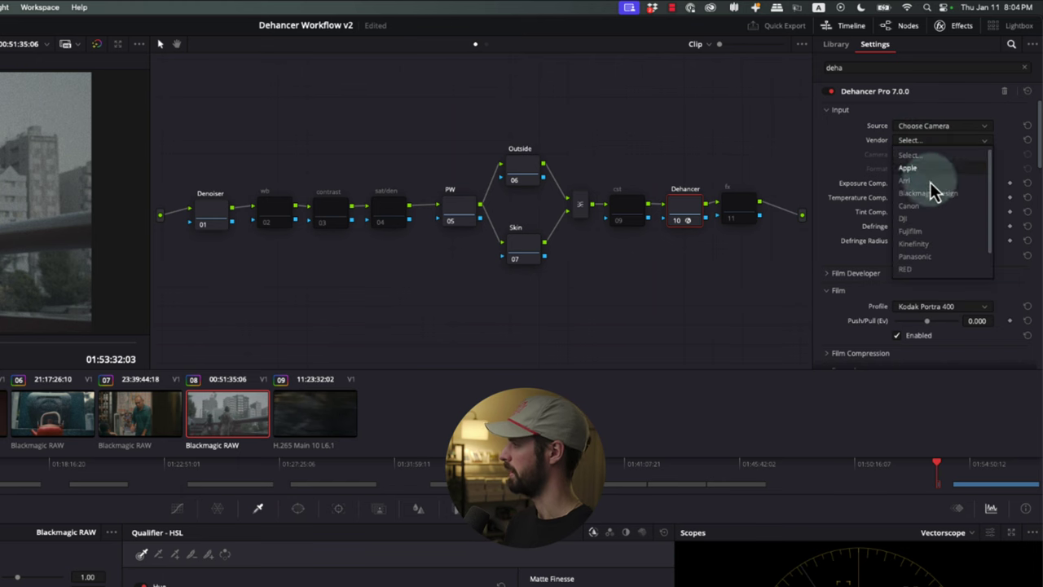
click(937, 198)
click(936, 156)
click(938, 195)
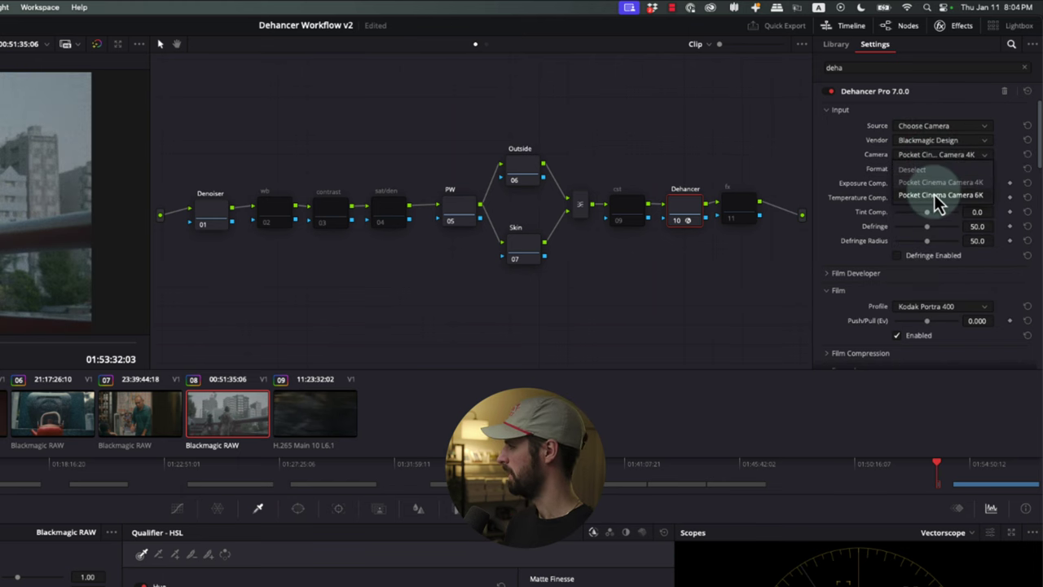
click(938, 170)
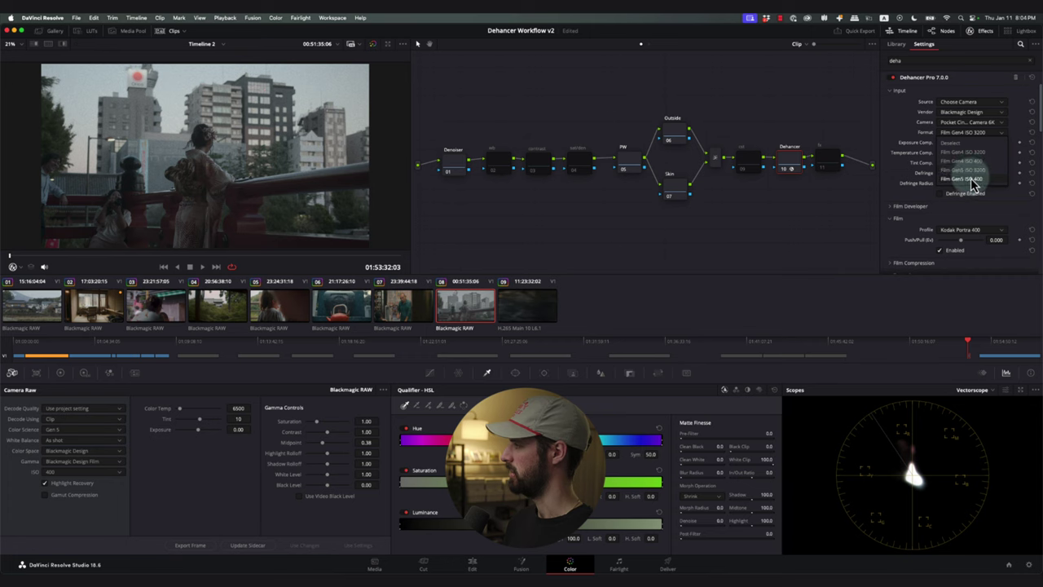
click(974, 179)
key(super+f)
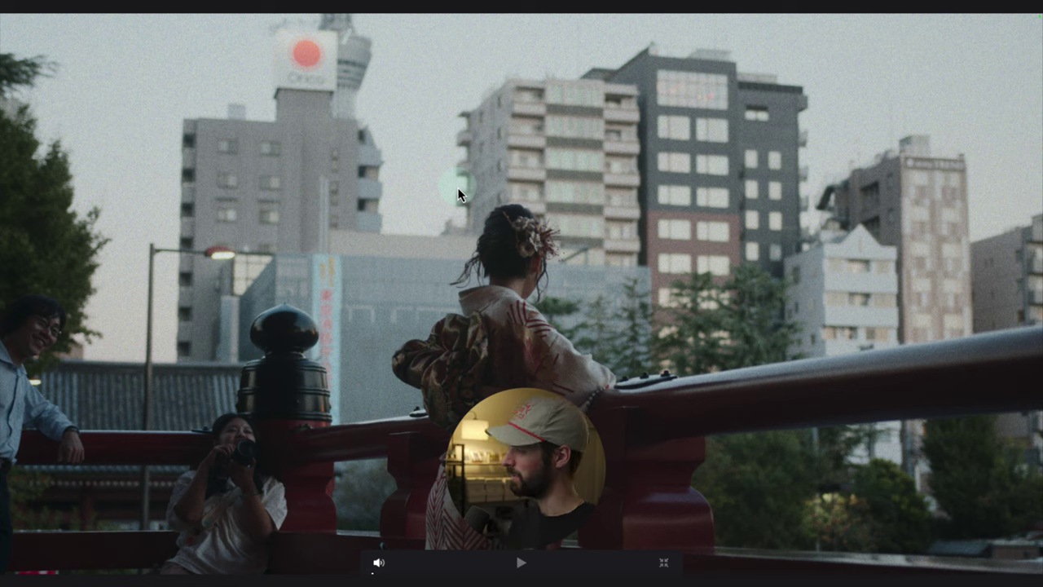
key(super+f)
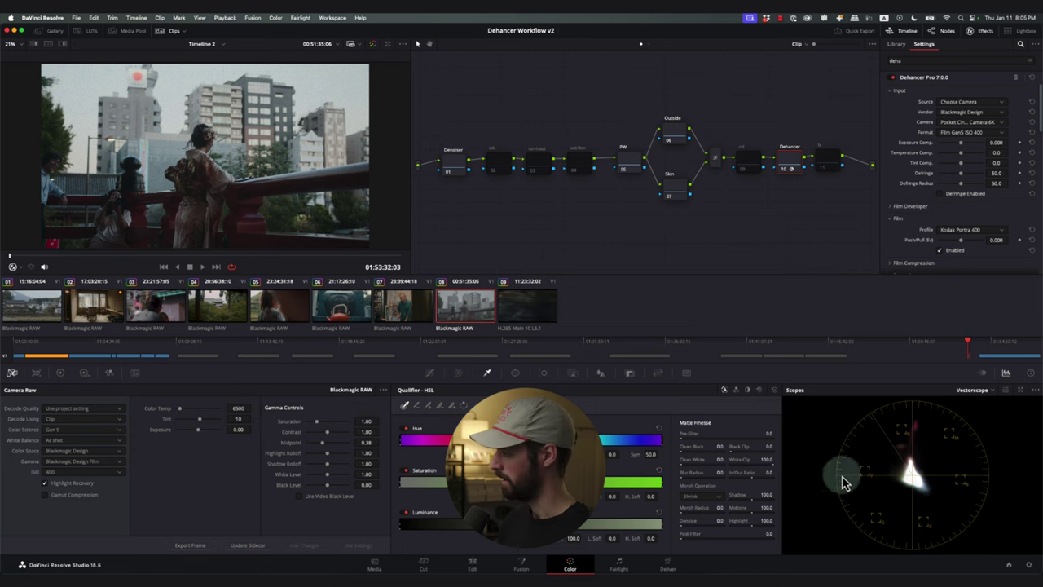
Switch the scope to Waveform and compare the image with Highlight Recovery off and on, leaving it on.
click(973, 391)
click(977, 414)
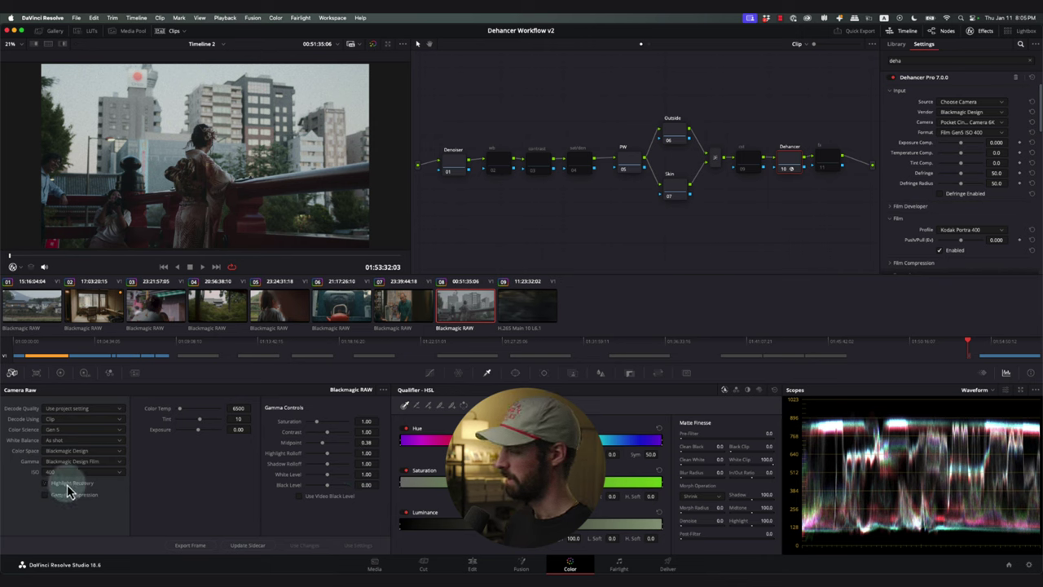
click(43, 493)
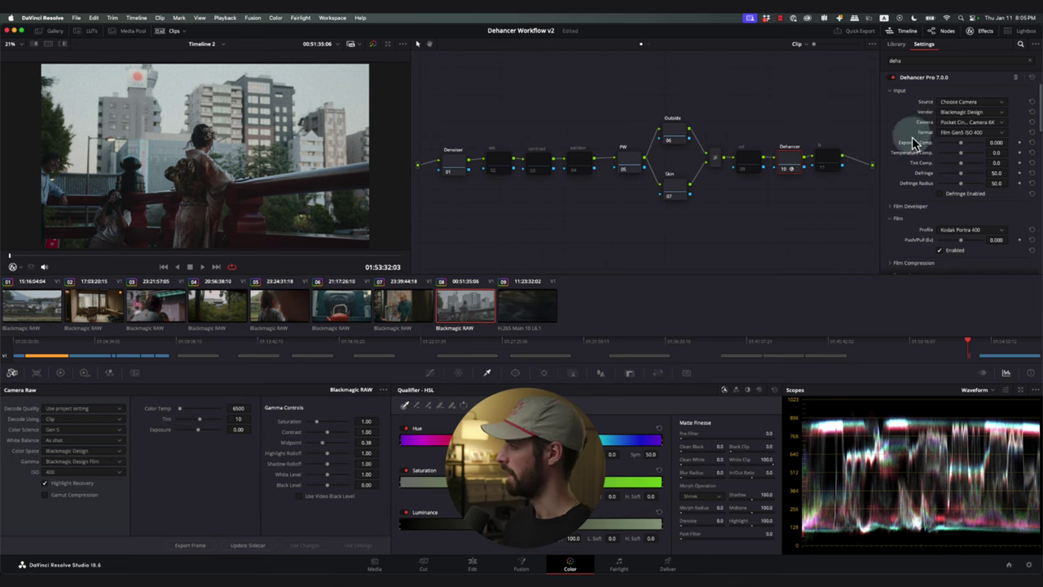
Try the Kodak Vision3 50D and Kodak Vision3 250D film profiles in Dehancer.
scroll(920, 181, down, 2)
scroll(920, 181, down, 2)
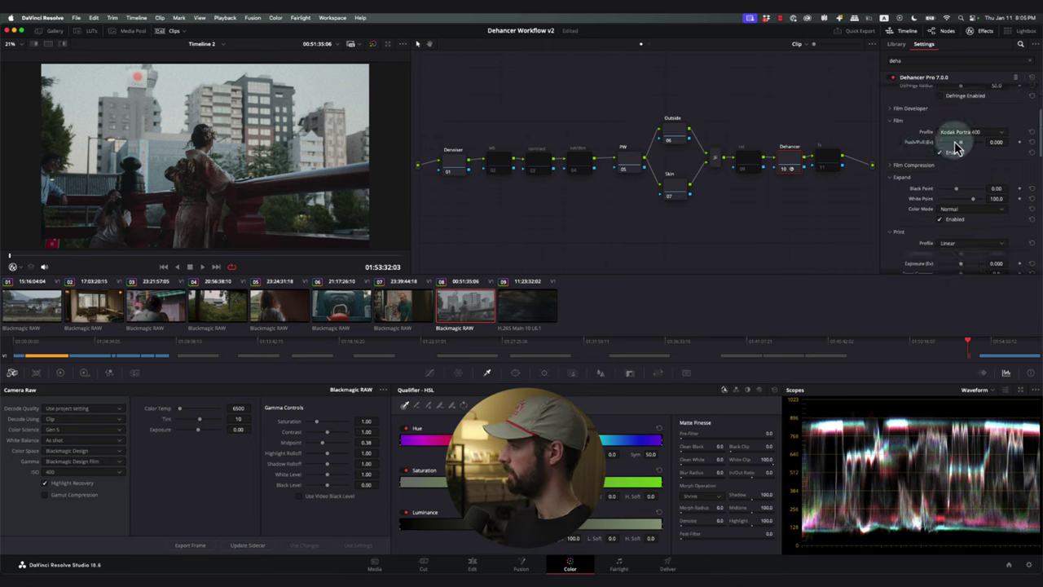
click(968, 132)
scroll(963, 173, down, 5)
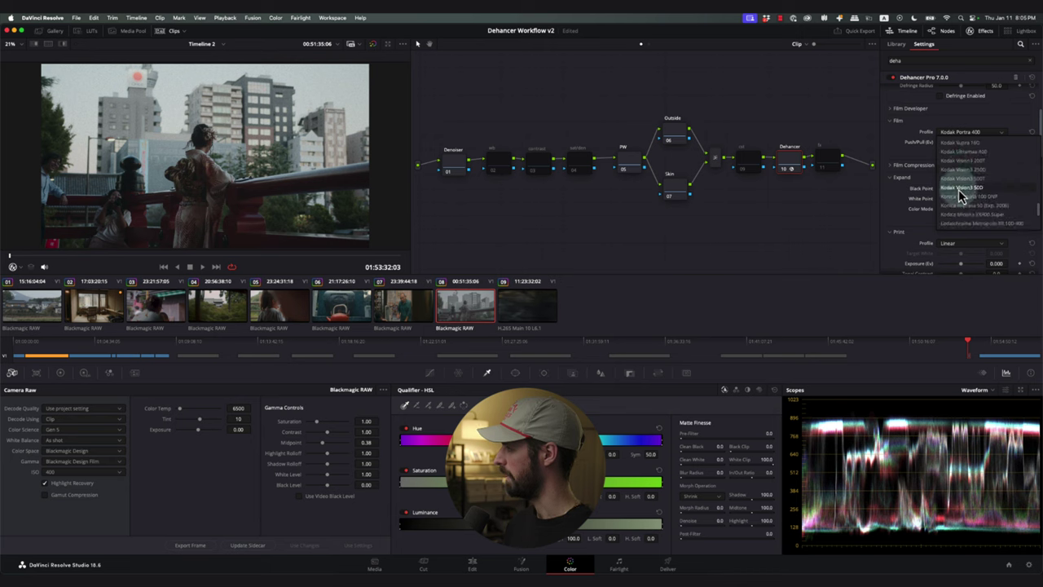
click(963, 192)
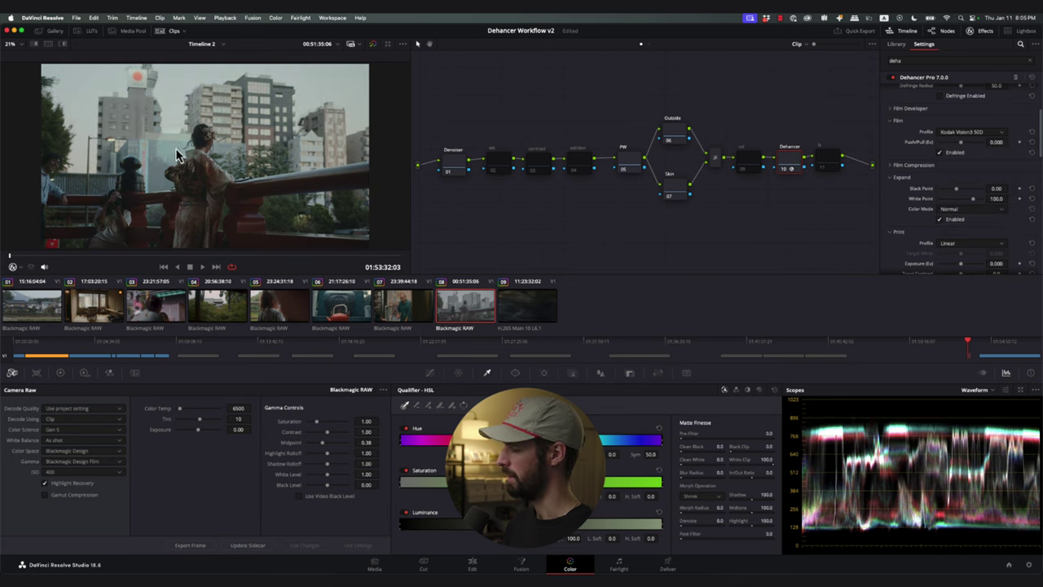
click(968, 132)
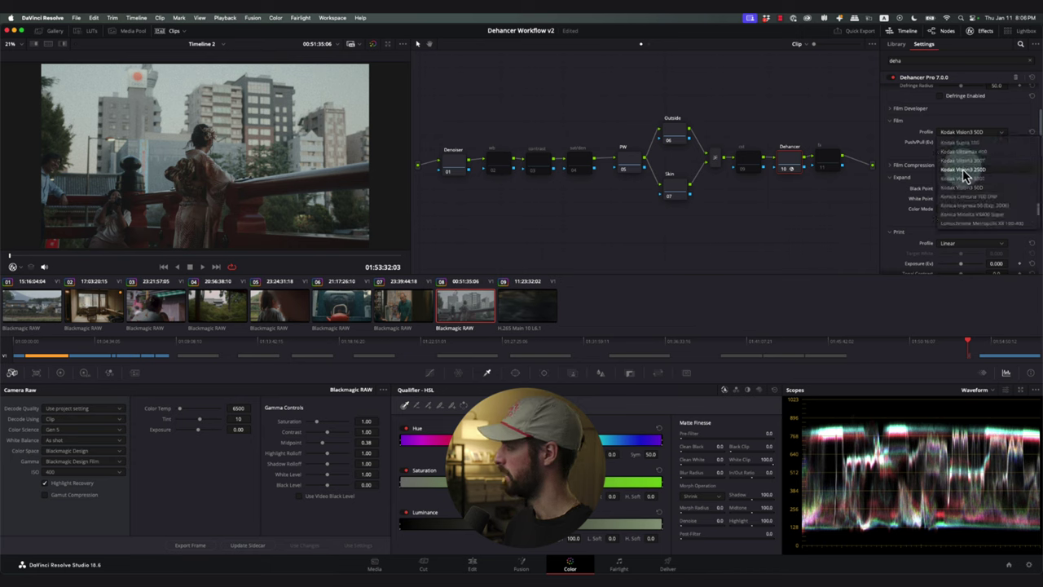
click(962, 169)
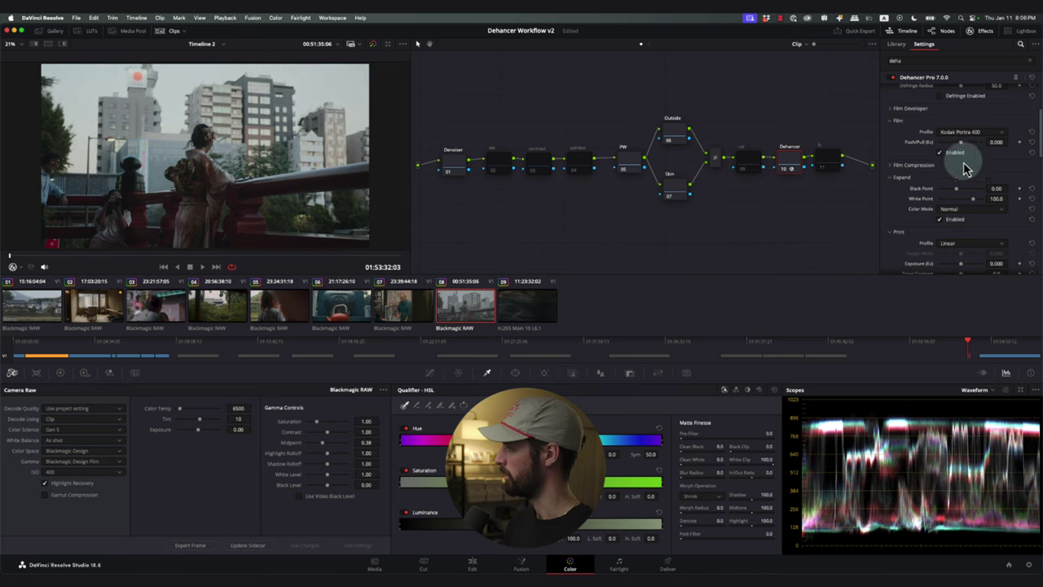
Browse the Kodak film profiles in Dehancer and try Kodak Gold 200 on clip 08.
click(959, 131)
scroll(955, 163, up, 3)
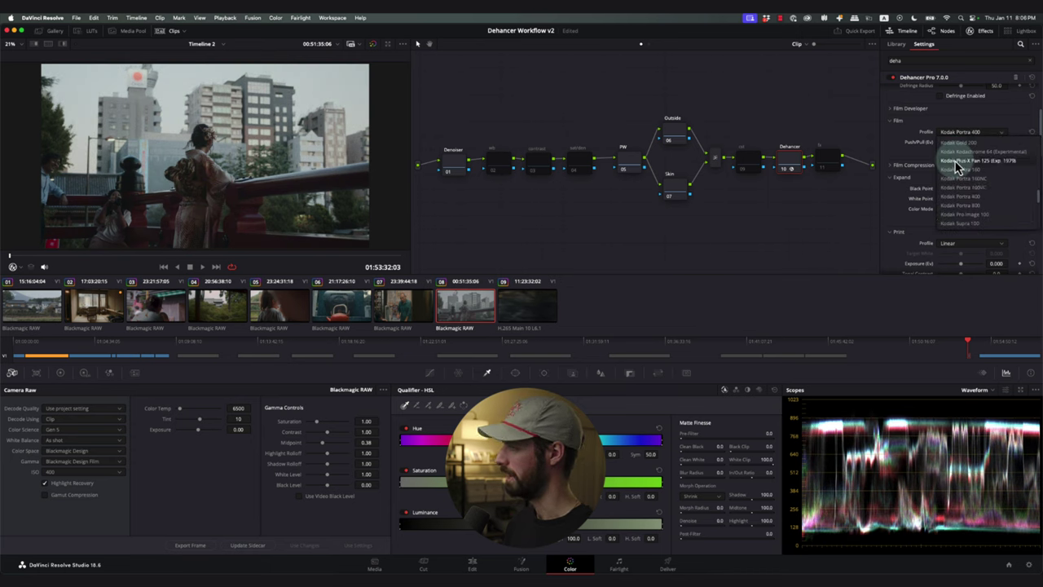
scroll(958, 167, down, 6)
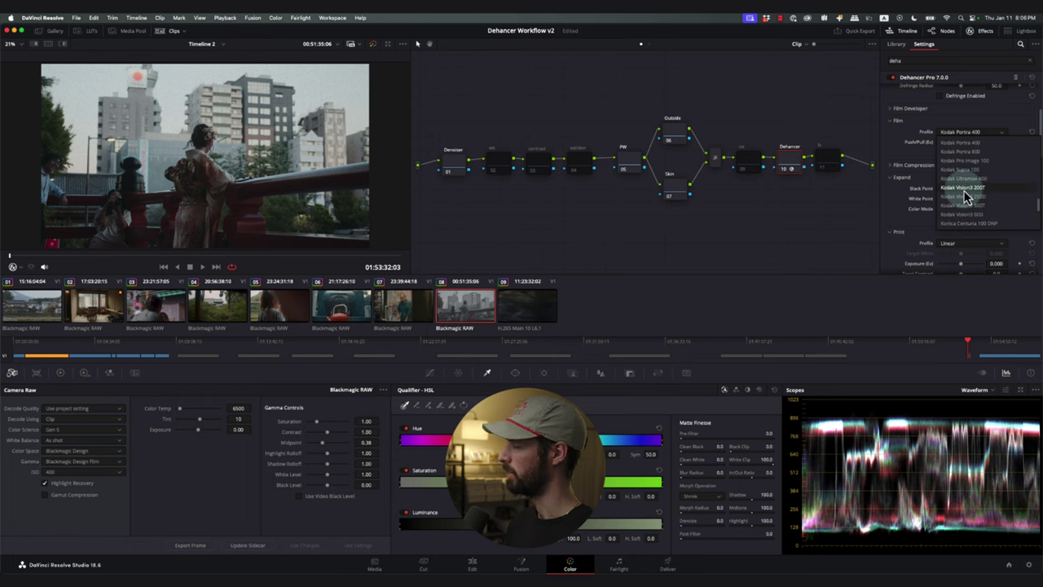
scroll(961, 195, up, 1)
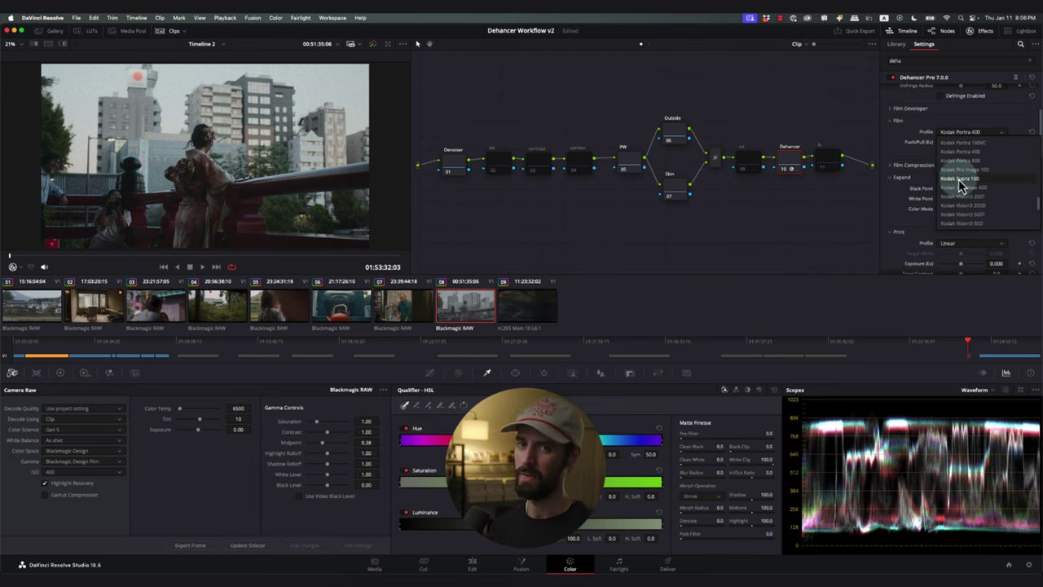
scroll(958, 179, up, 6)
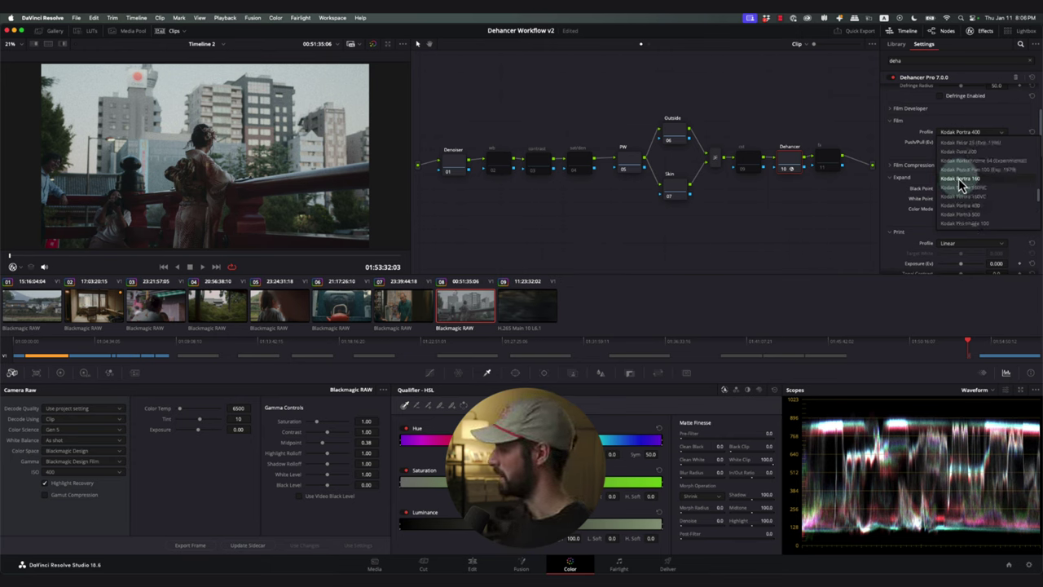
click(964, 153)
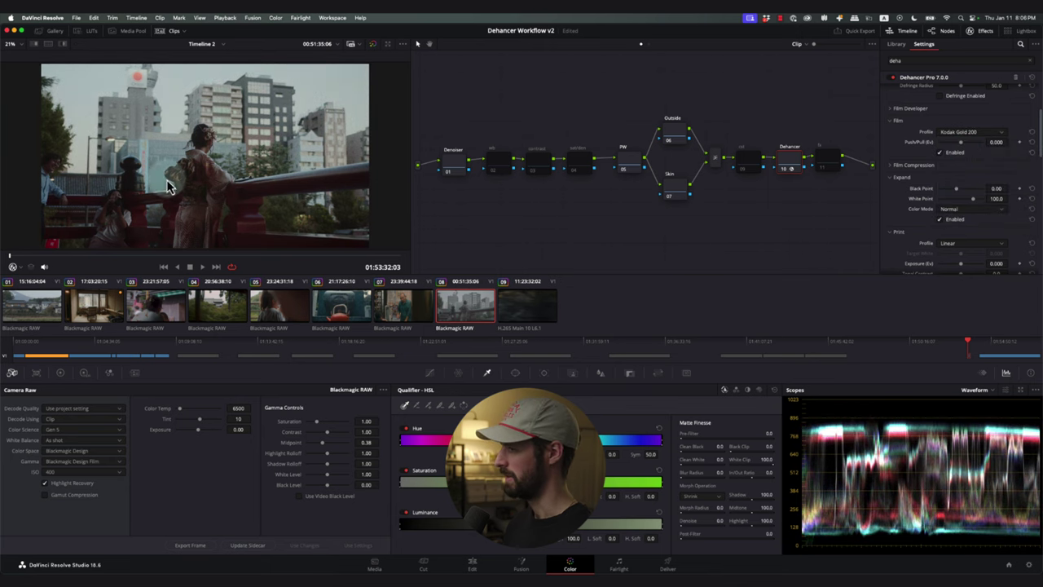
Try the Kodak Ektar 100 and Fujicolor Superia 1600 film profiles in Dehancer.
click(970, 131)
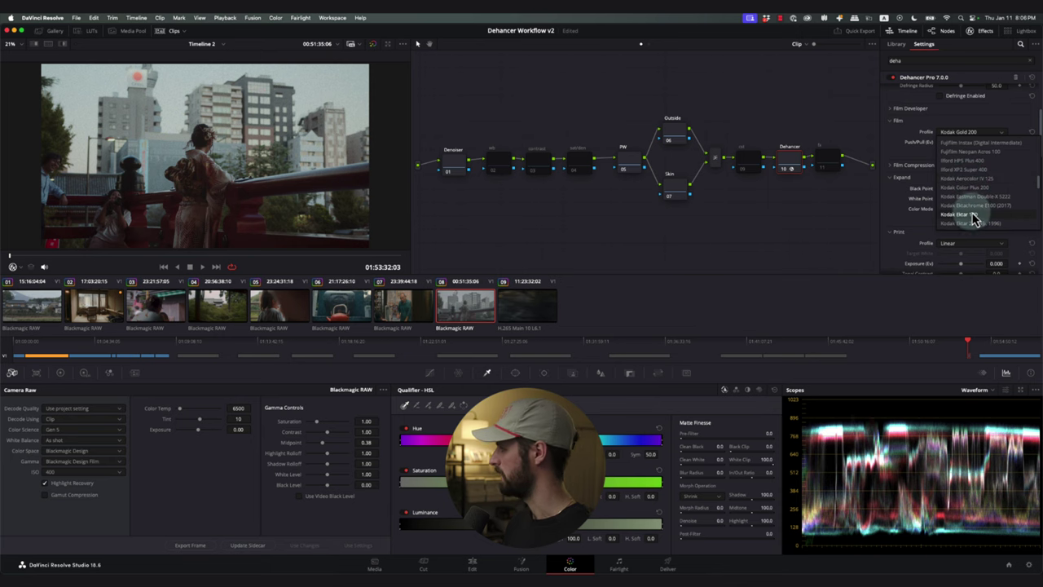
click(973, 219)
click(967, 132)
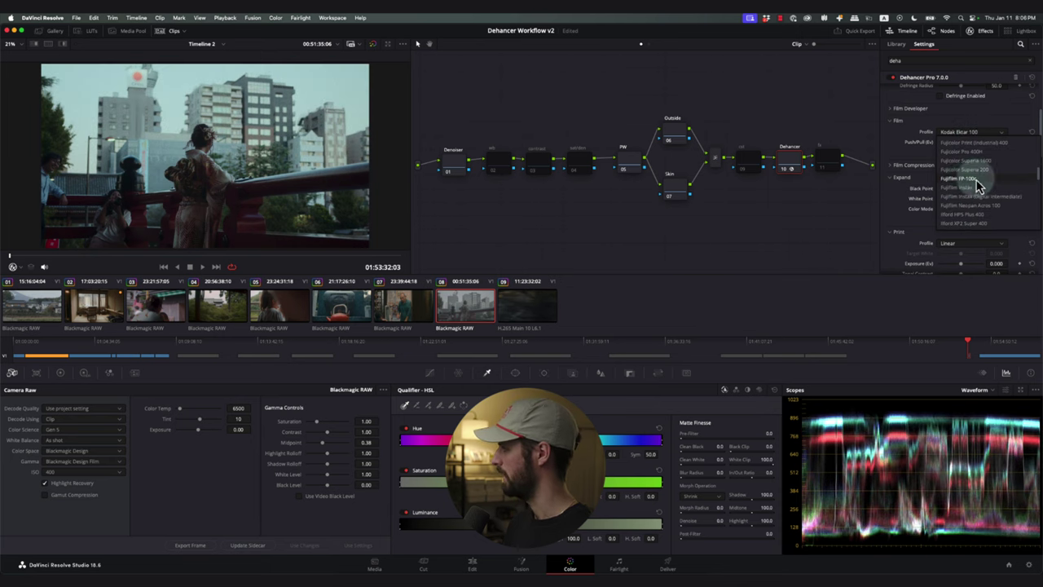
click(973, 161)
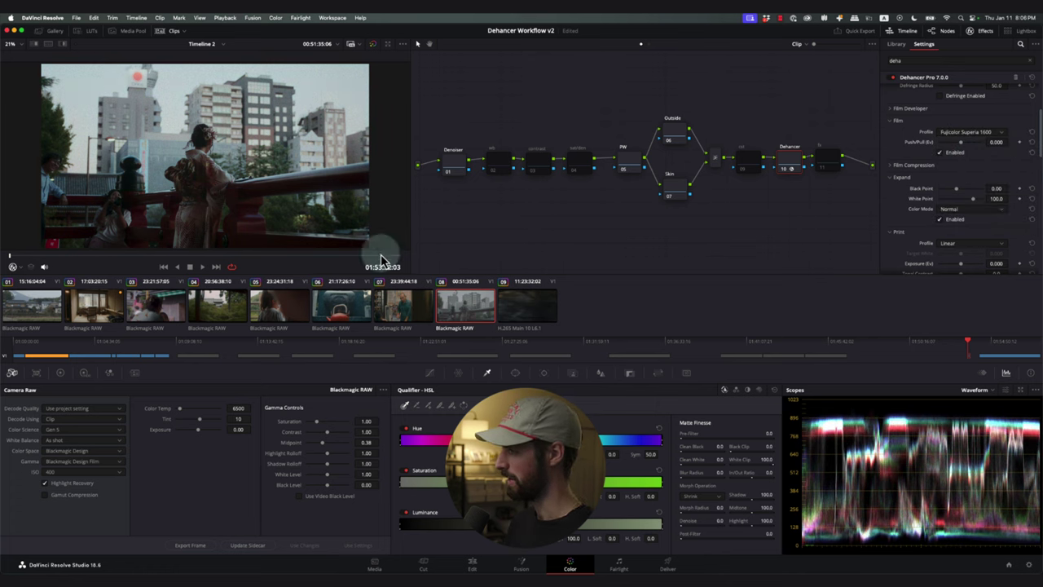
Hide the timeline, set the viewer zoom to Fit and widen the viewer for a larger preview.
click(909, 30)
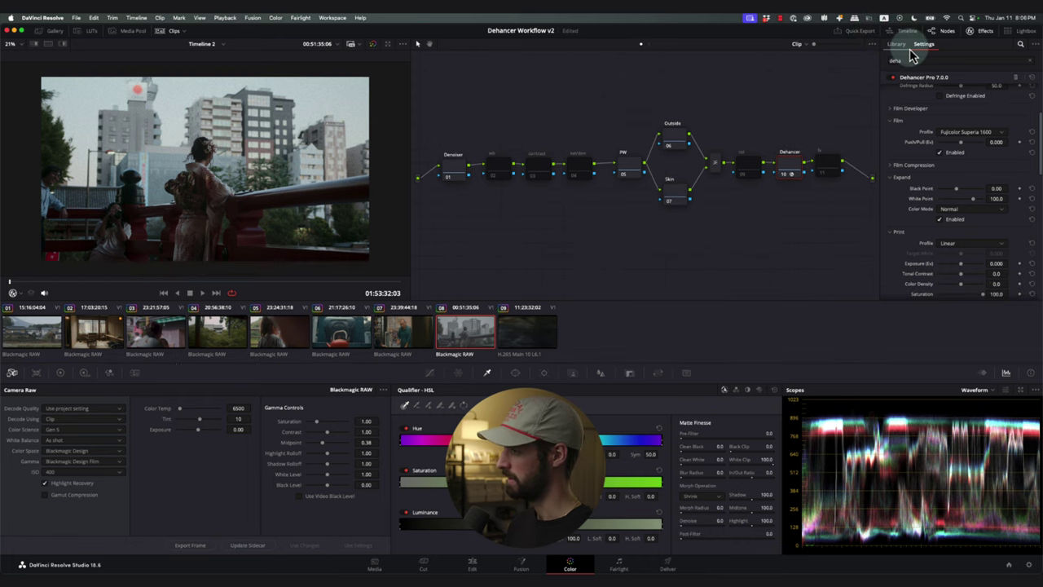
click(15, 44)
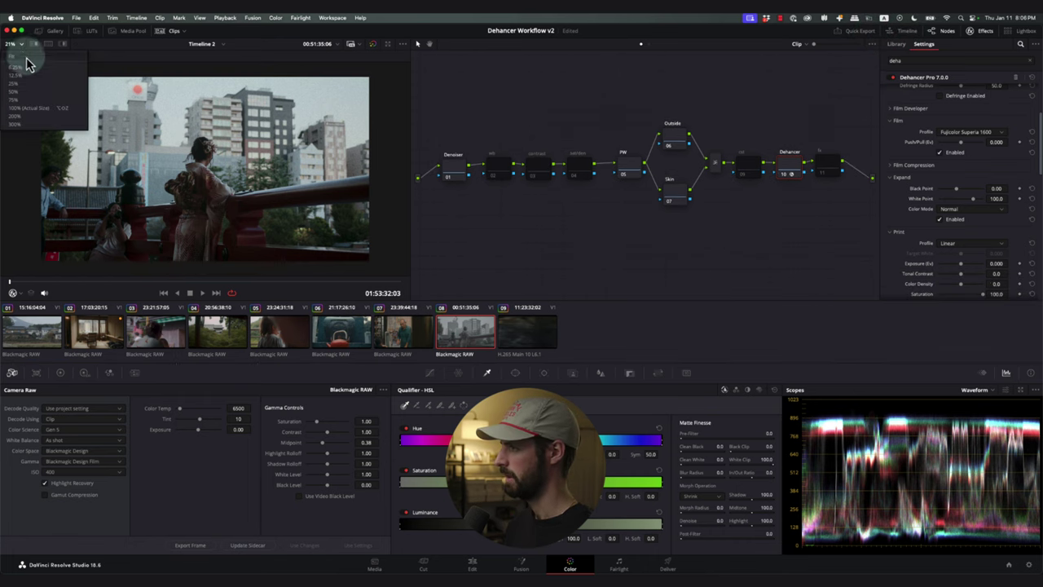
click(24, 55)
drag(409, 132, 447, 139)
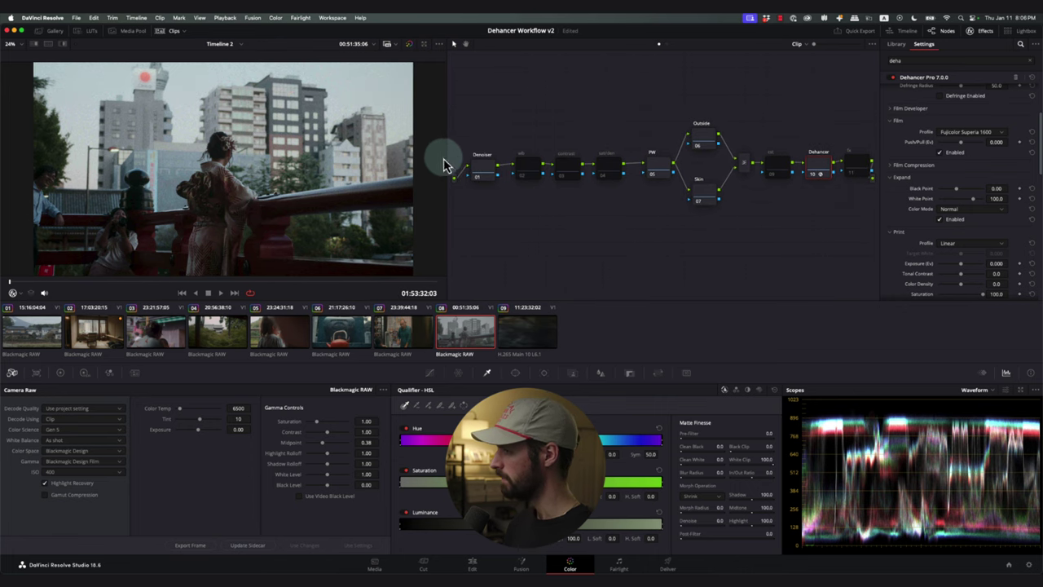
Try the Fujicolor 100, Cinestill 50D and Cinestill 800T film profiles in Dehancer.
click(948, 132)
click(953, 163)
click(954, 132)
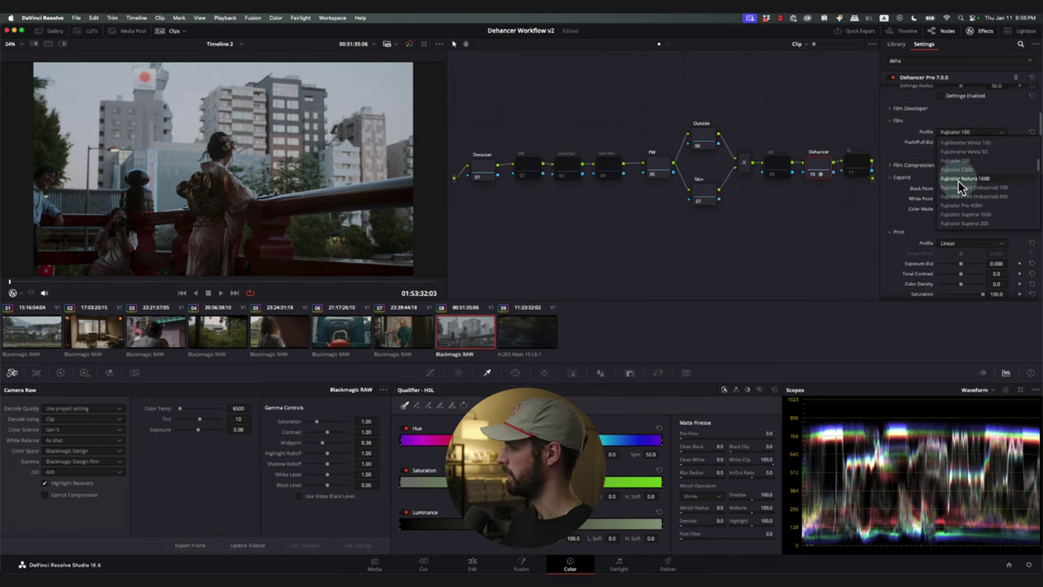
scroll(961, 179, up, 3)
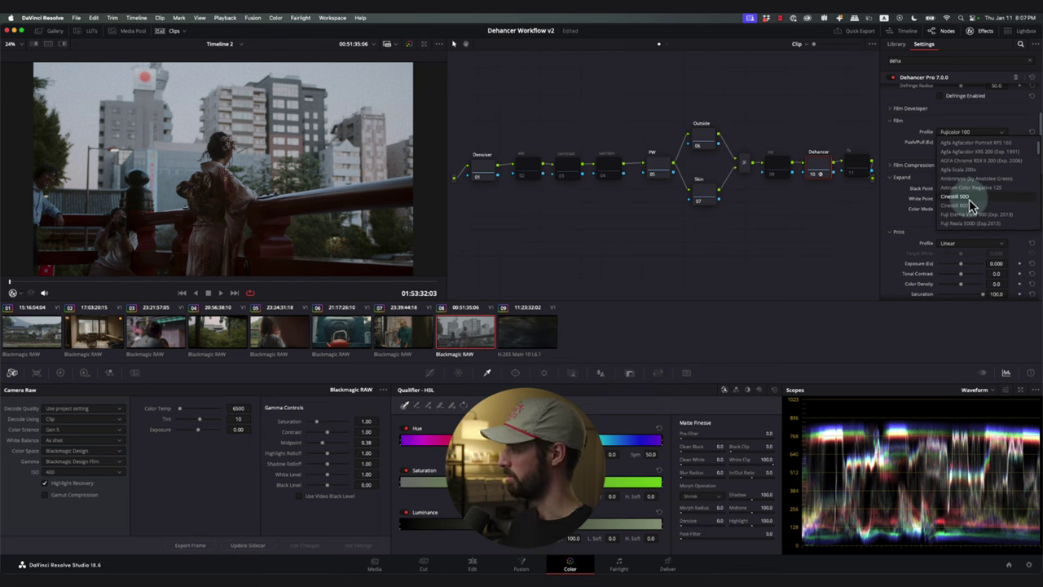
click(968, 198)
click(966, 205)
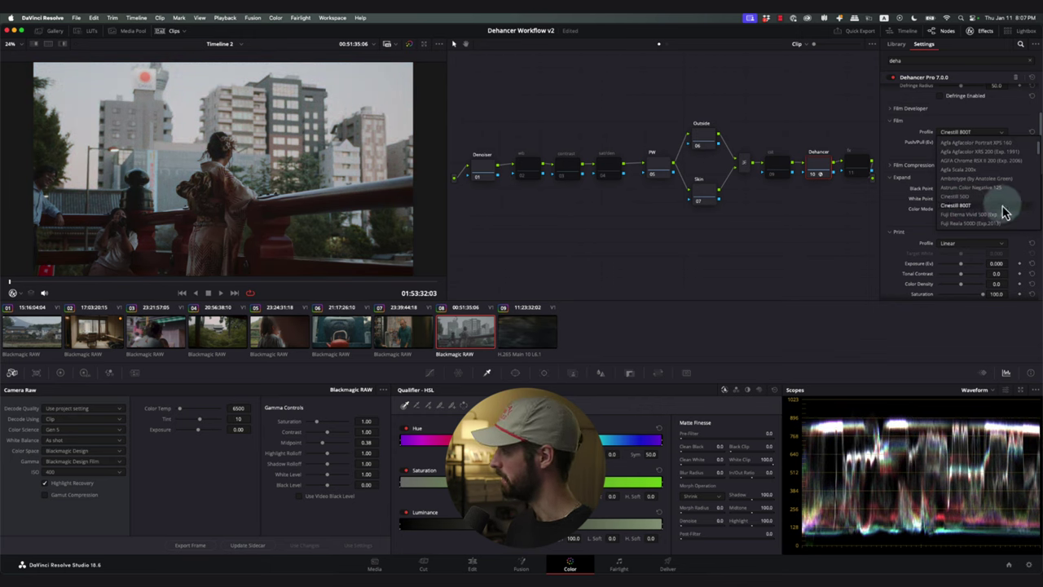
Set the Dehancer film profile to Kodak Vision3 50D.
scroll(961, 188, down, 5)
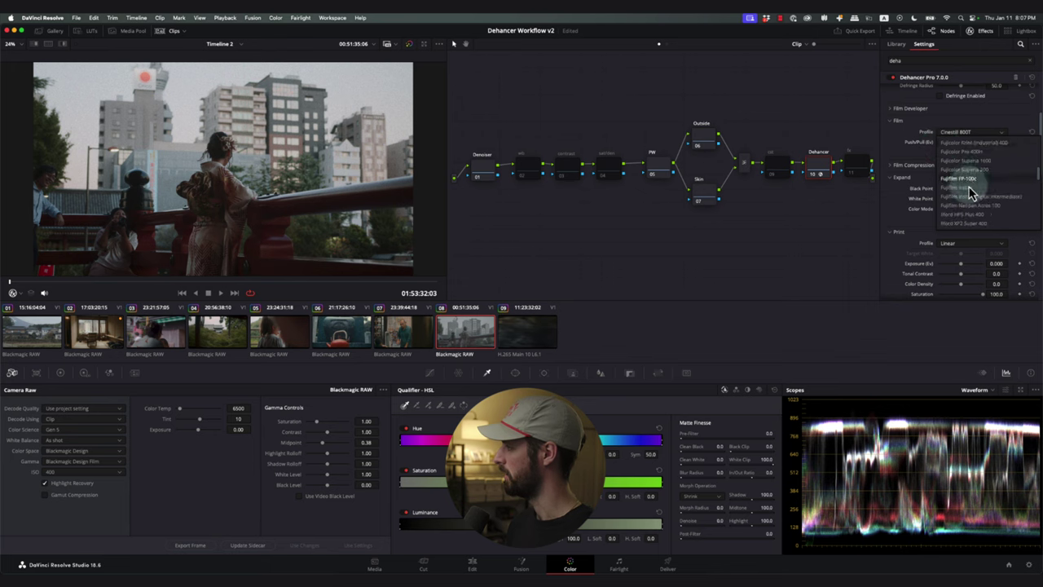
scroll(970, 193, down, 5)
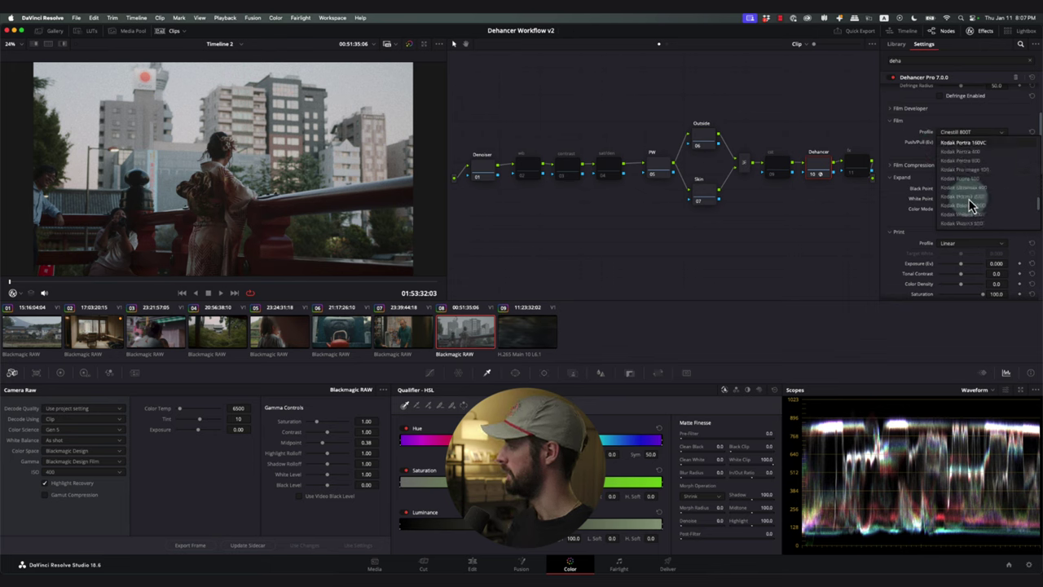
scroll(970, 203, down, 2)
click(972, 199)
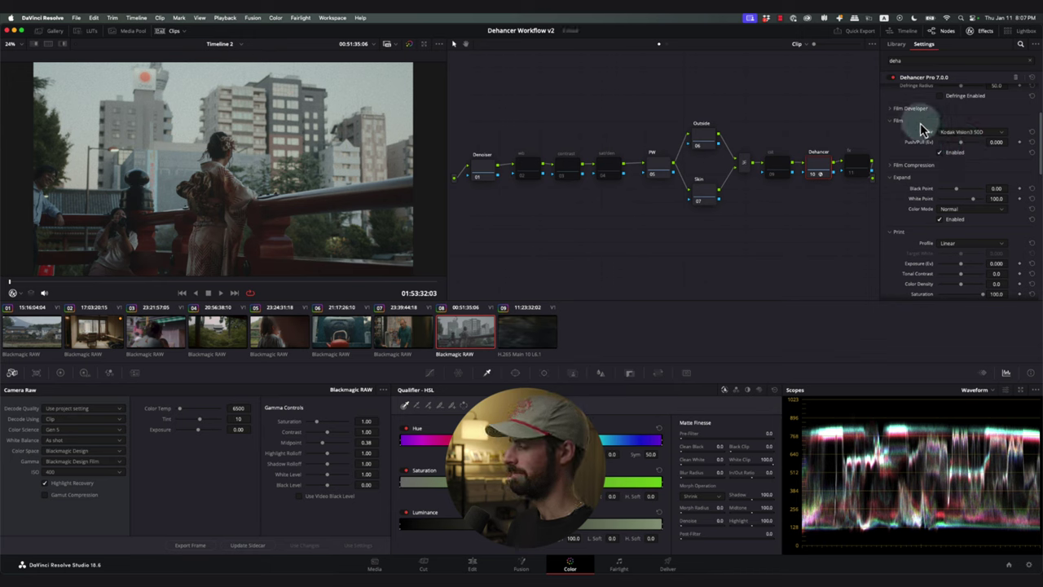
Enable Dehancer's Film Developer with Contrast Boost 17.4, Gamma Correction 13.3 and Color Boost 11.9, keeping Color Separation at 100.
scroll(920, 134, up, 1)
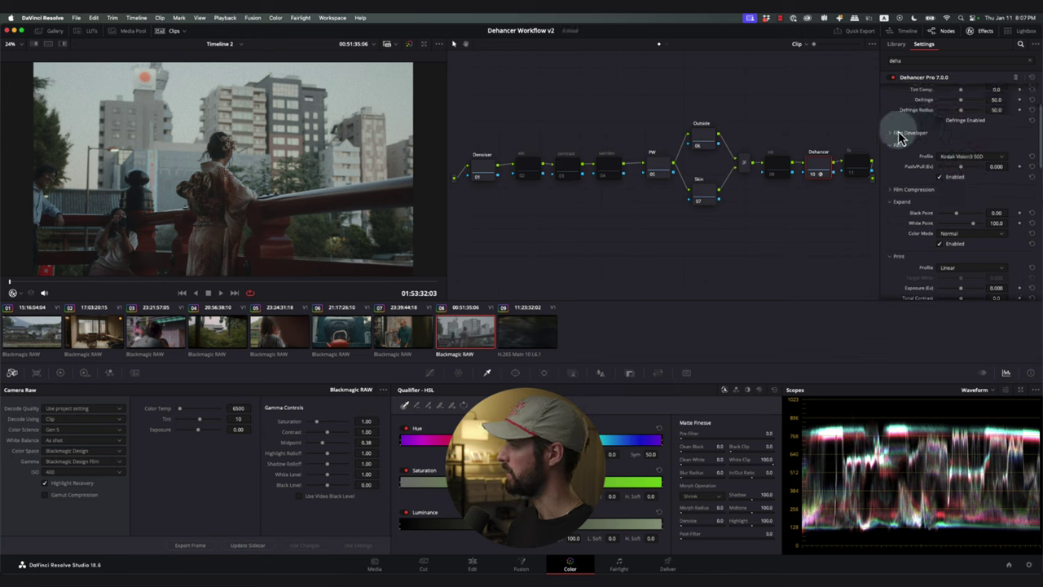
scroll(921, 151, up, 2)
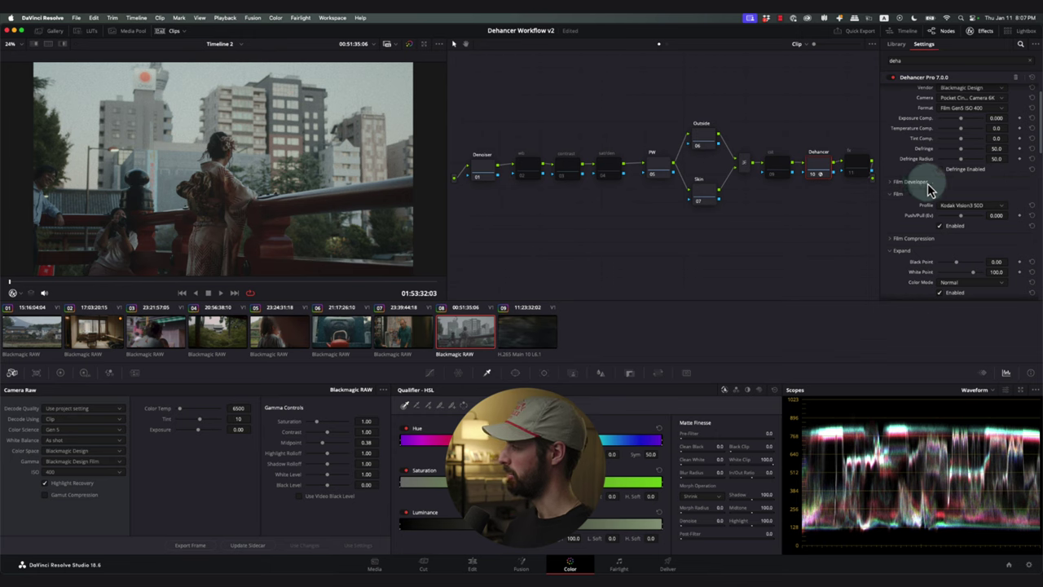
click(925, 182)
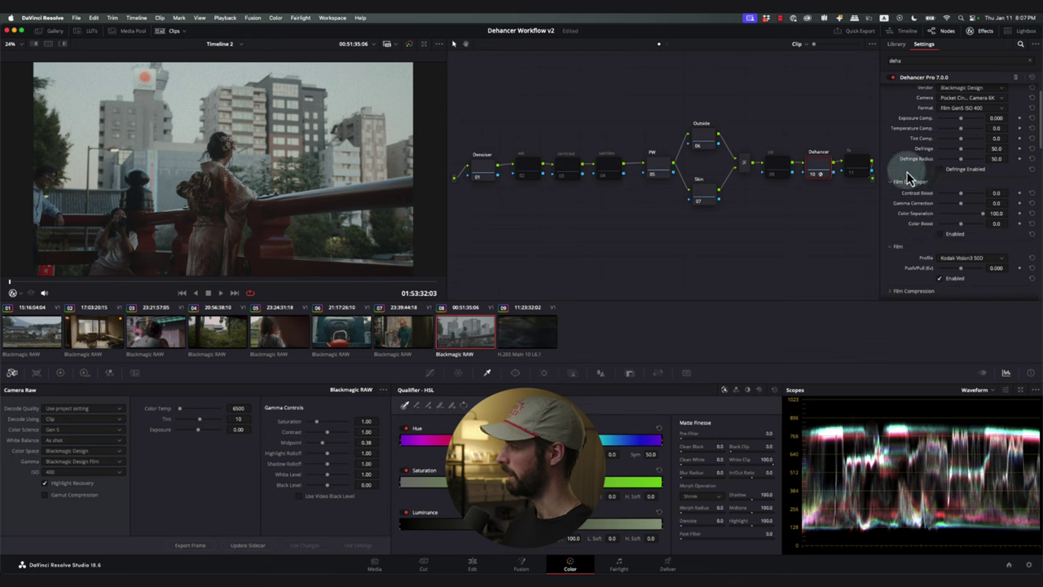
click(940, 235)
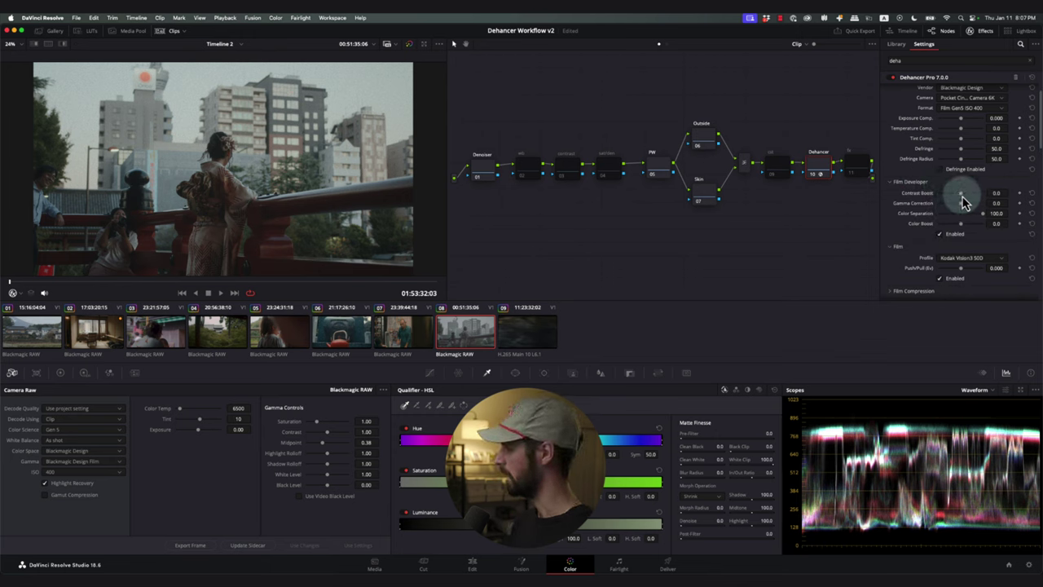
drag(963, 202, 967, 201)
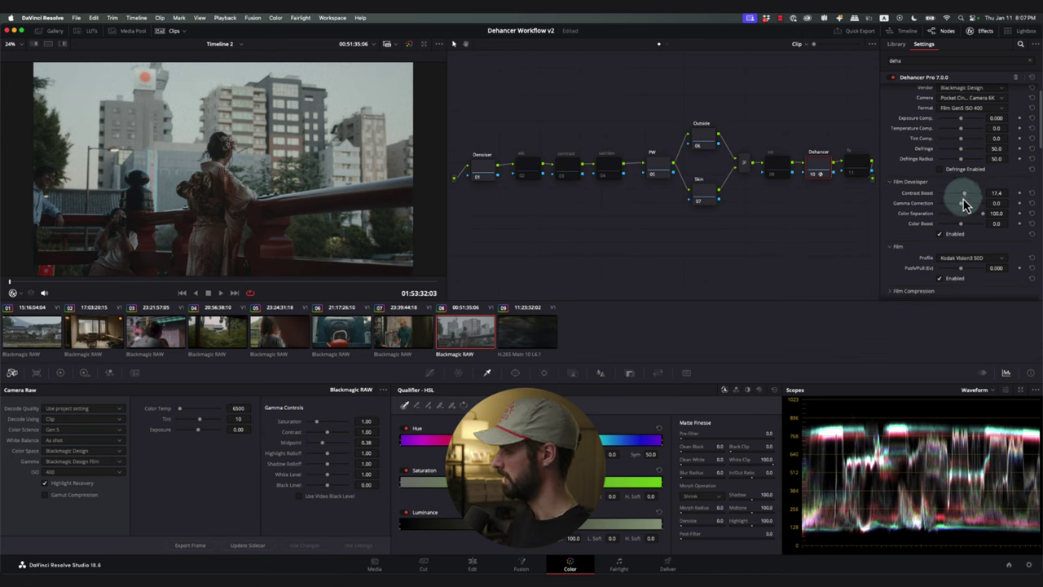
drag(962, 210, 984, 221)
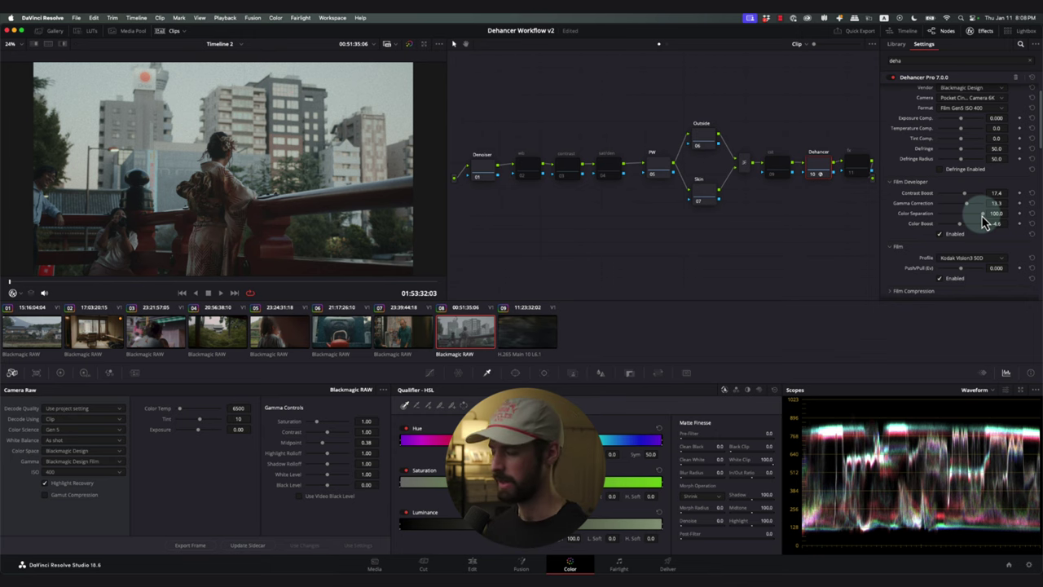
drag(983, 221, 1014, 224)
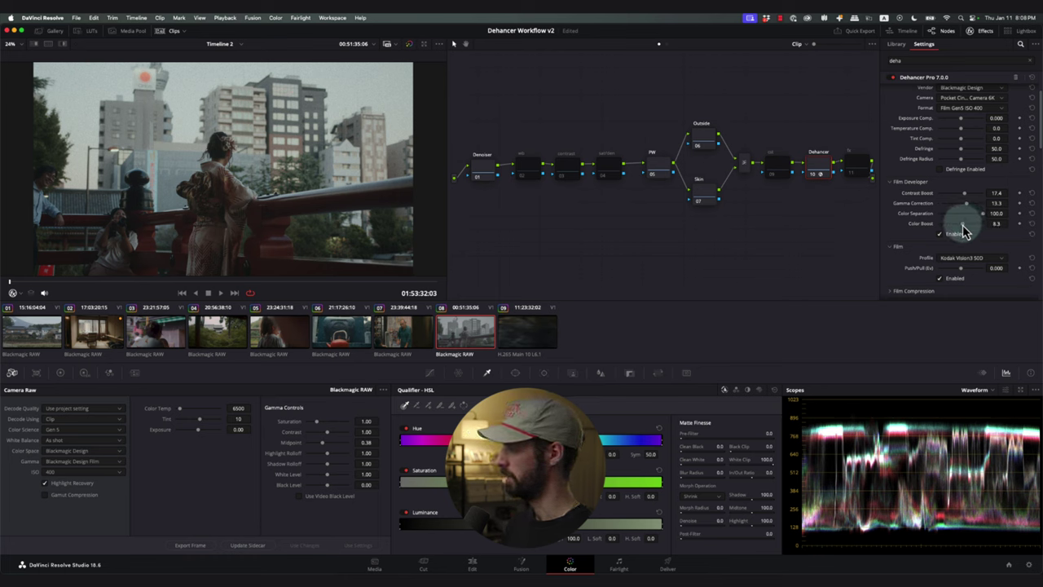
Try Kodak Endura Glossy Paper as Dehancer's print profile and return it to Linear.
scroll(929, 212, down, 5)
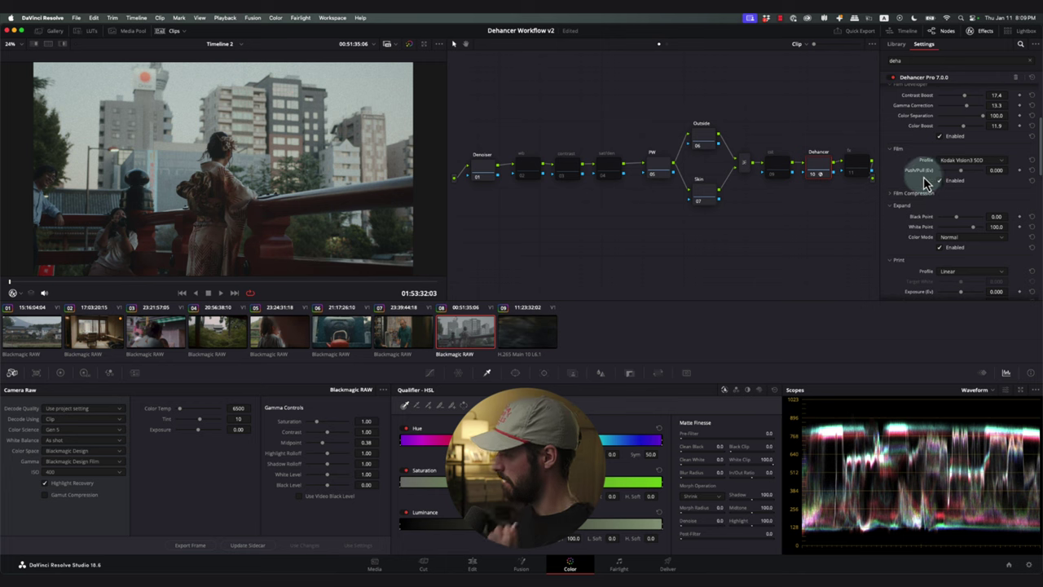
scroll(925, 181, down, 2)
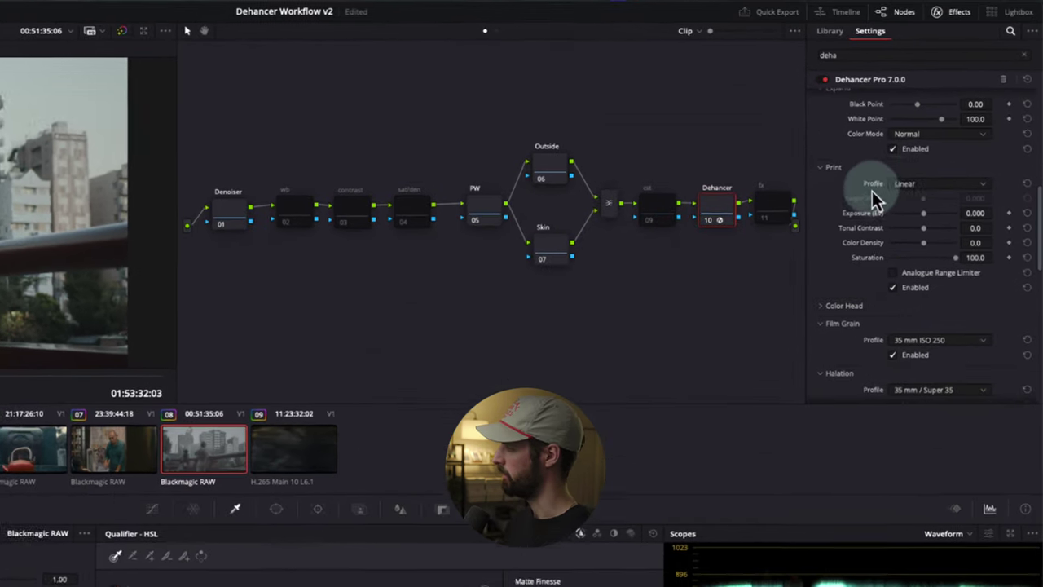
scroll(911, 193, up, 4)
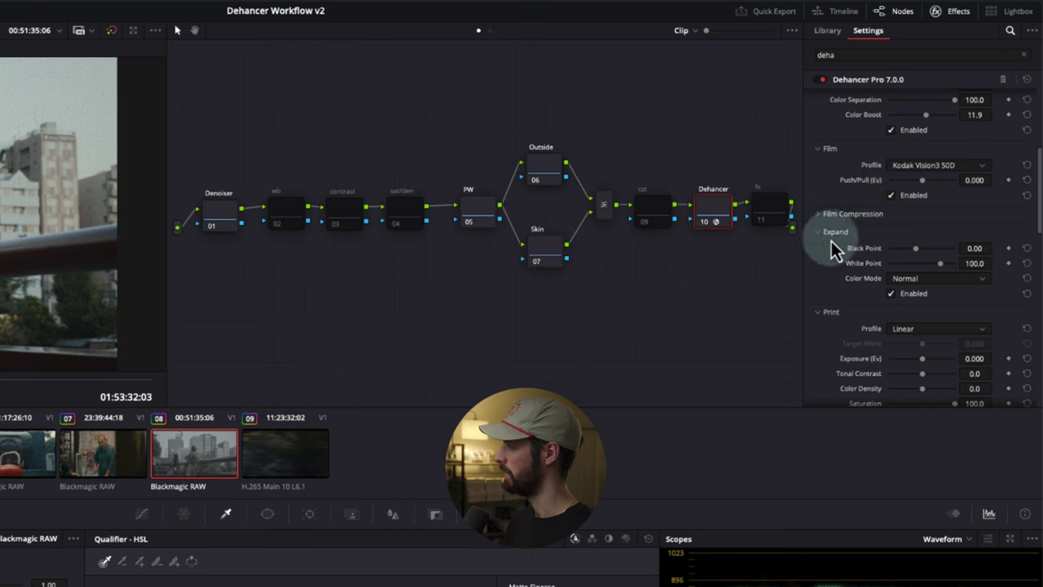
scroll(871, 248, down, 2)
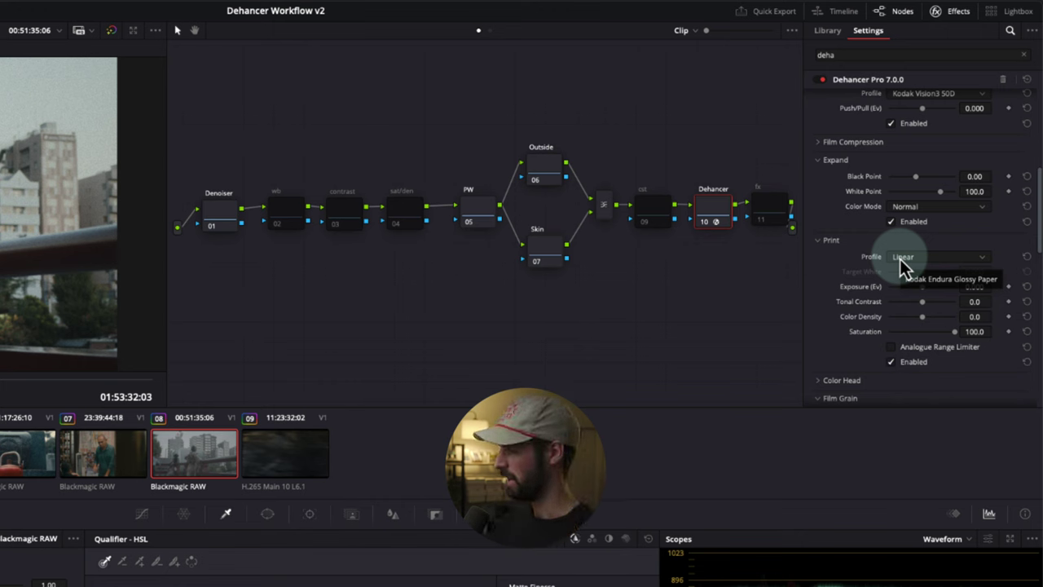
click(911, 261)
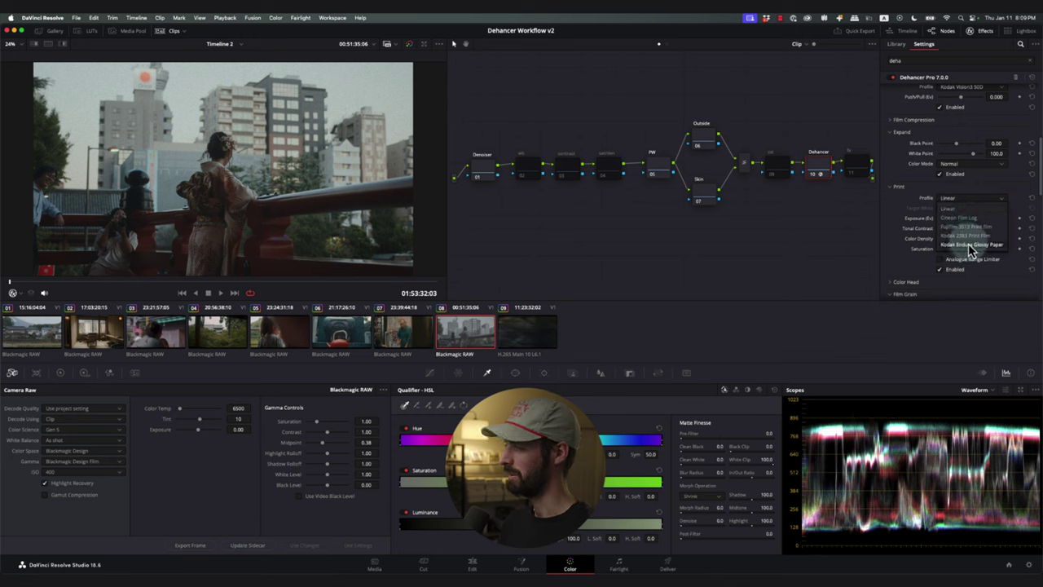
click(968, 244)
click(968, 210)
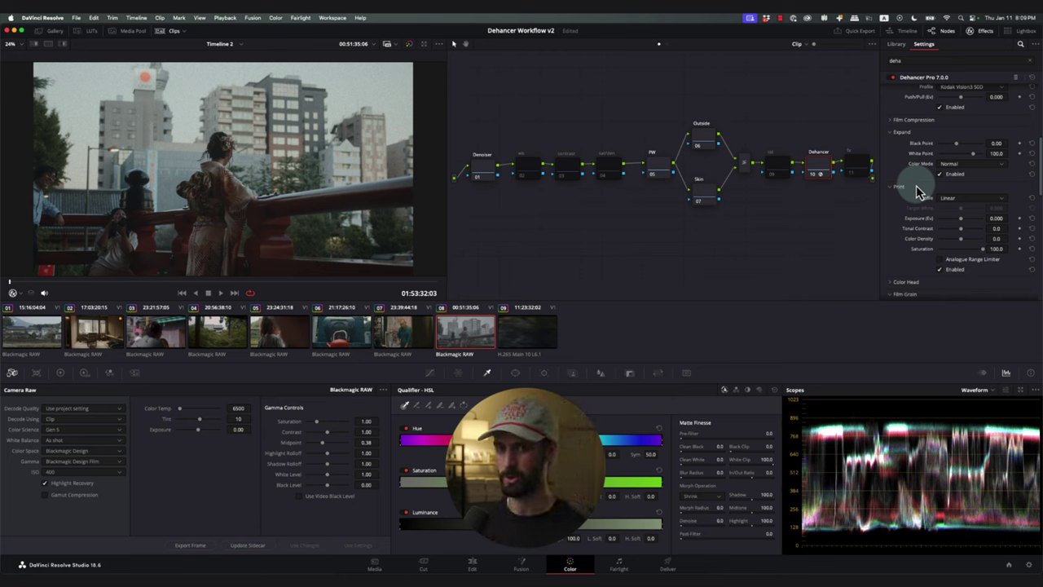
Compare the Kodak 2383 Print Film and Linear print profiles in Dehancer, leaving Kodak 2383 Print Film selected.
click(958, 198)
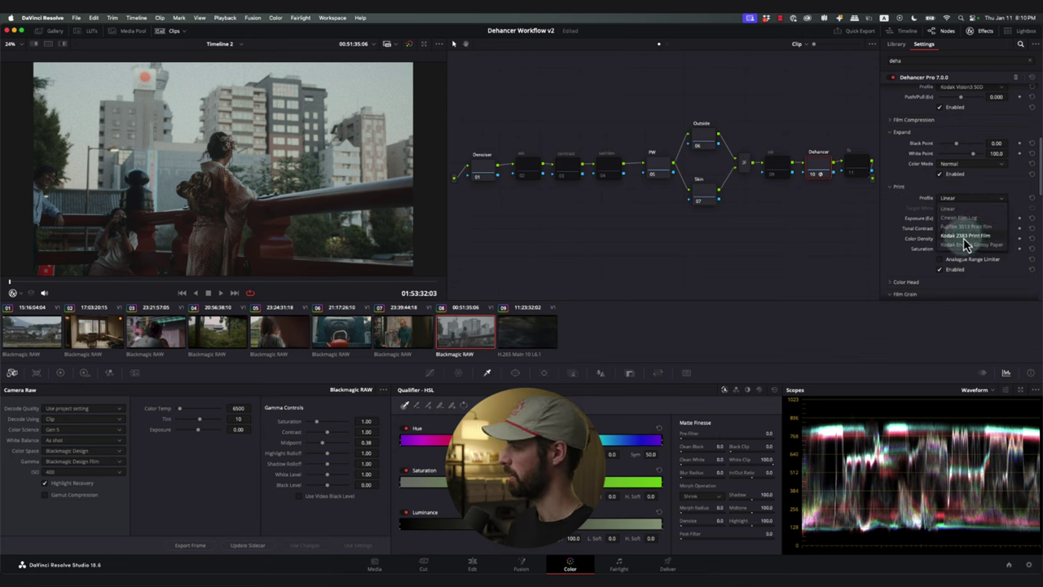
click(971, 236)
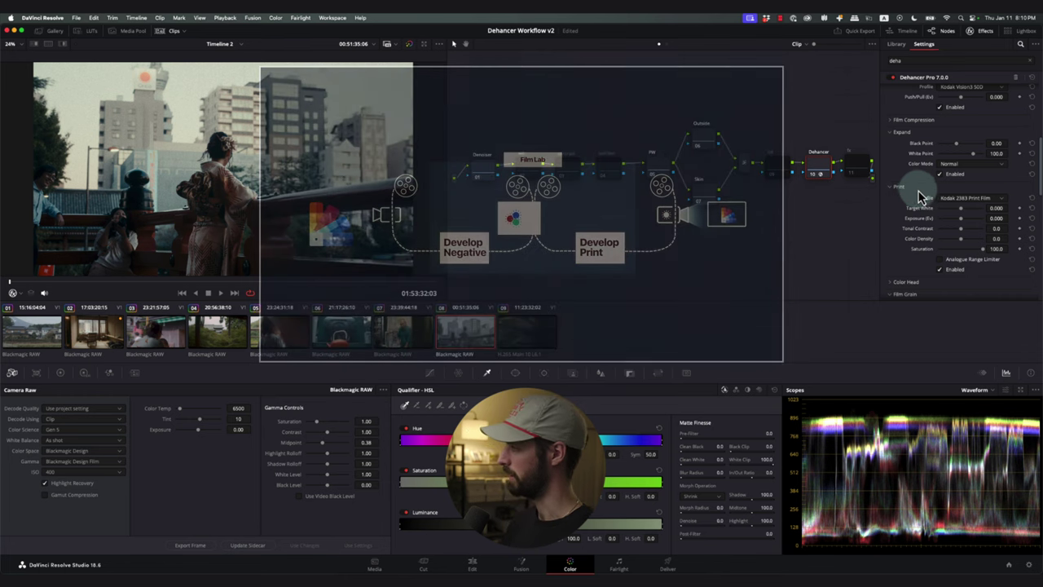
click(958, 199)
click(951, 209)
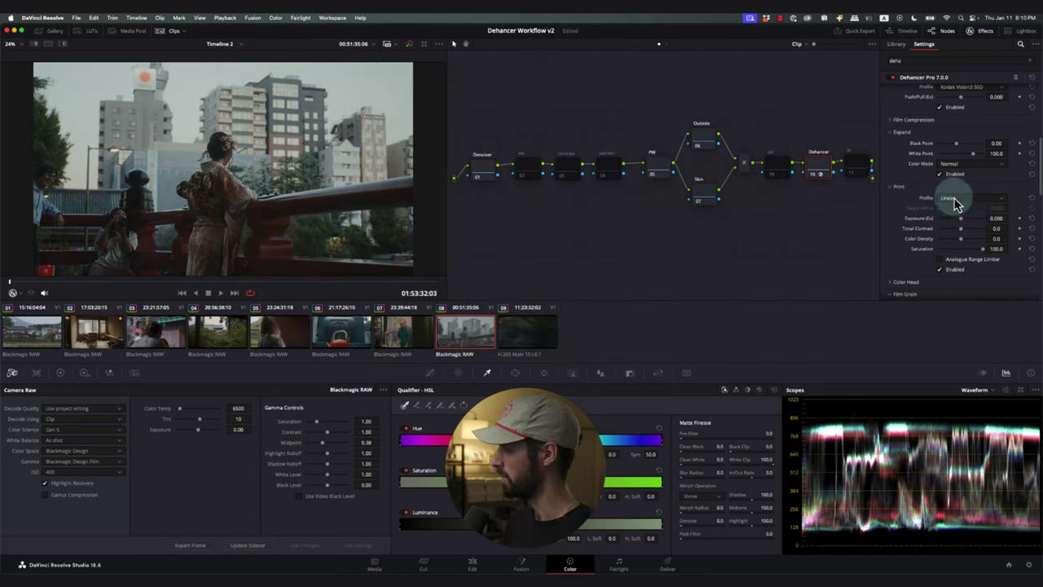
click(953, 198)
click(956, 231)
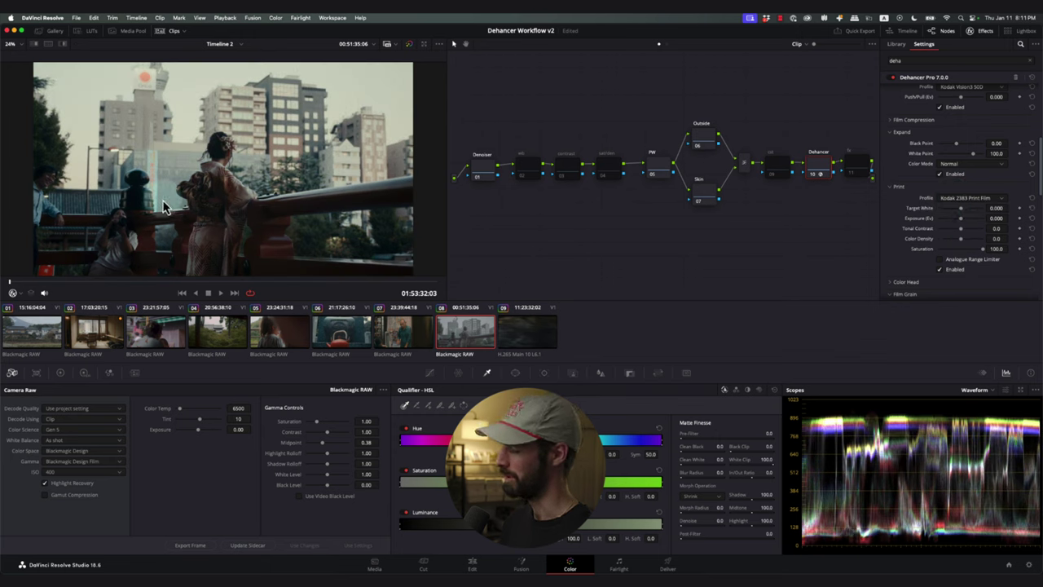
Compare the Fujifilm 3513 Print Film profile with Kodak 2383 Print Film at full screen, returning the print profile to Kodak 2383.
click(962, 200)
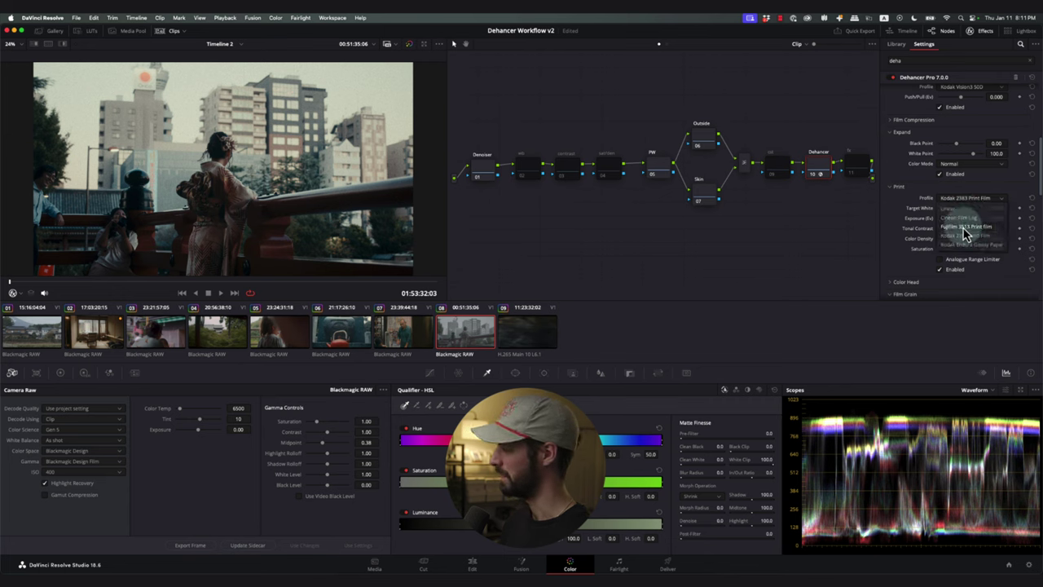
click(966, 234)
key(super+f)
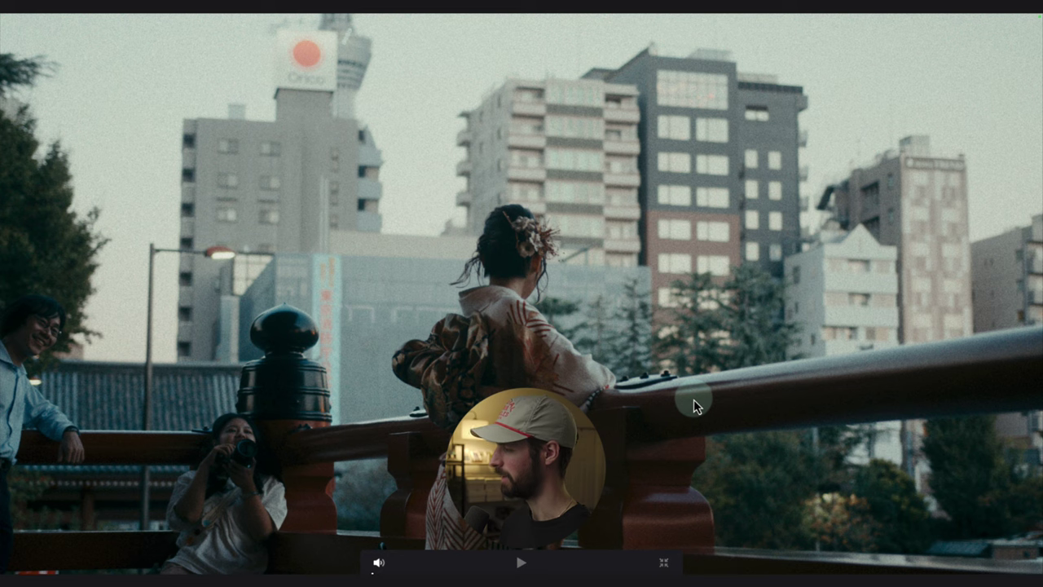
key(super+f)
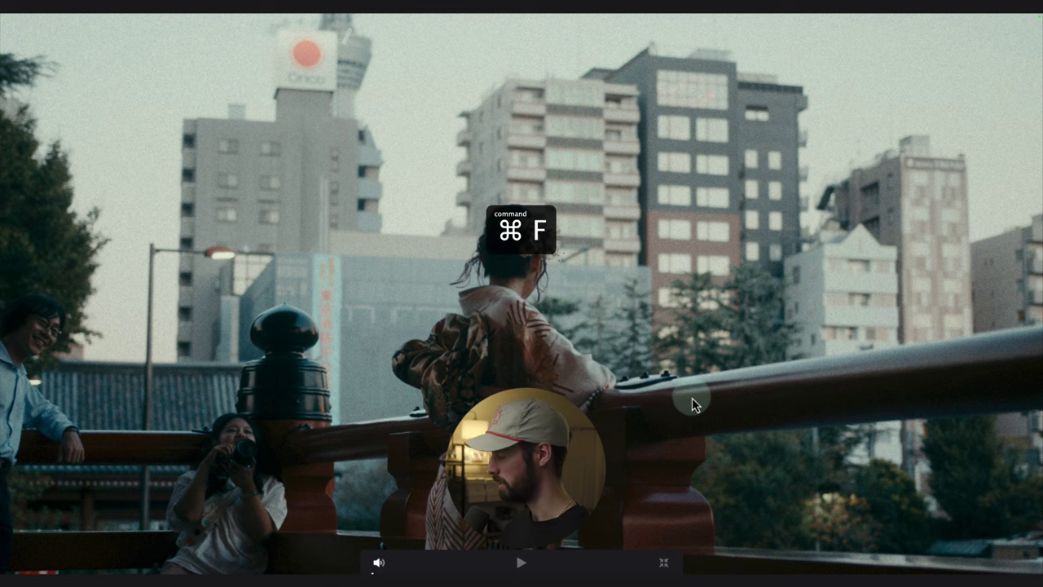
click(966, 200)
click(961, 235)
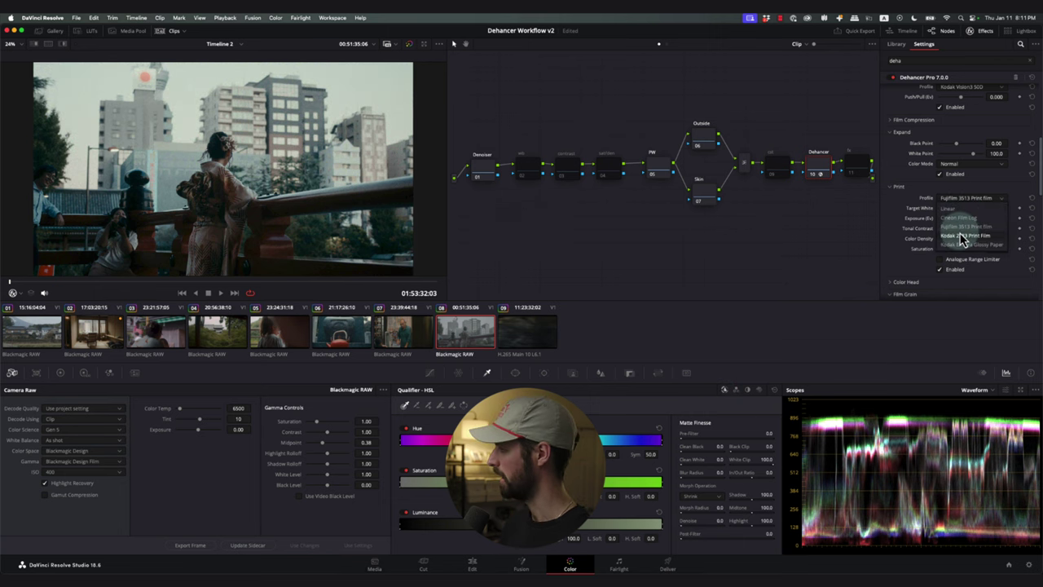
key(super+f)
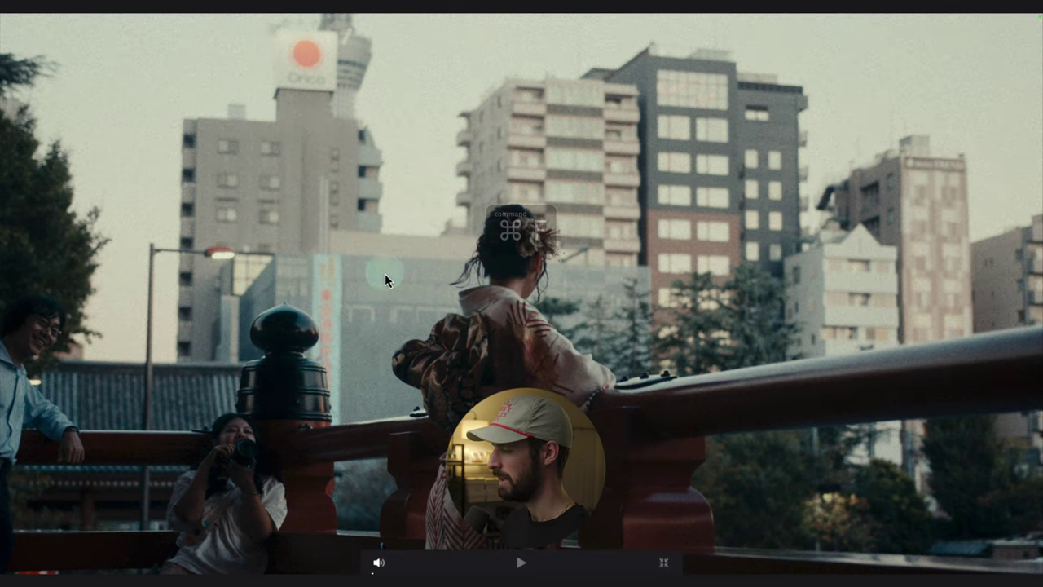
key(super+f)
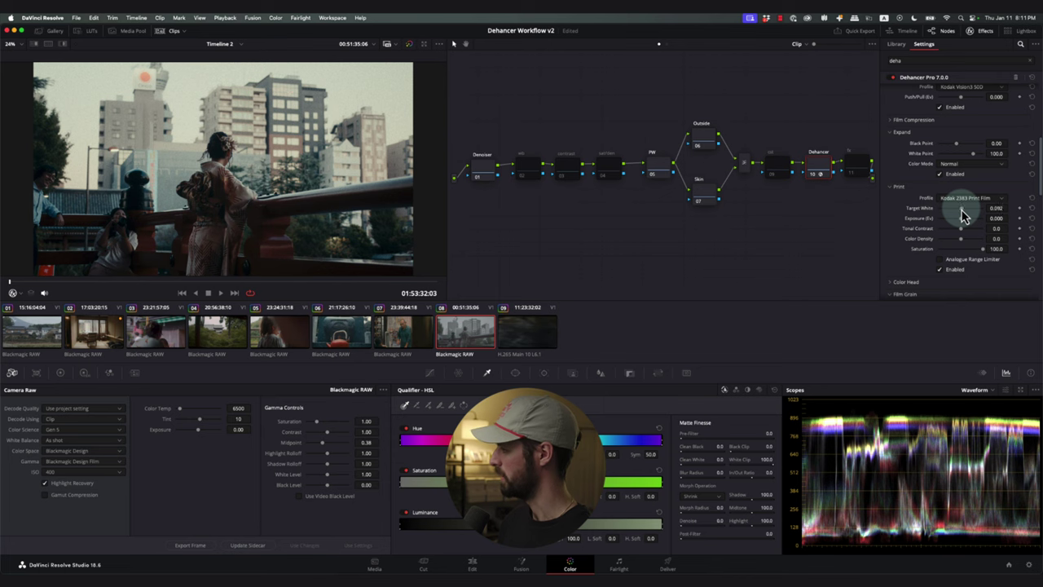
Set Dehancer's print Exposure to -0.138 and Tonal Contrast to -9.6, keeping Target White at 0.
mouse_move(963, 214)
mouse_down()
mouse_move(975, 214)
mouse_move(944, 213)
mouse_move(983, 214)
mouse_move(924, 210)
mouse_move(945, 208)
mouse_move(959, 228)
mouse_up()
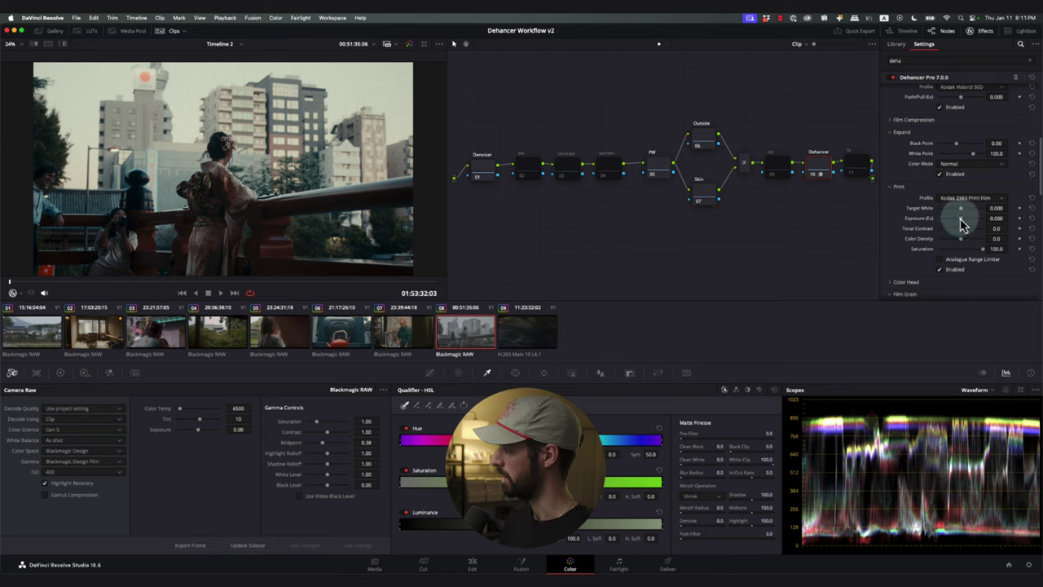
drag(961, 218, 955, 220)
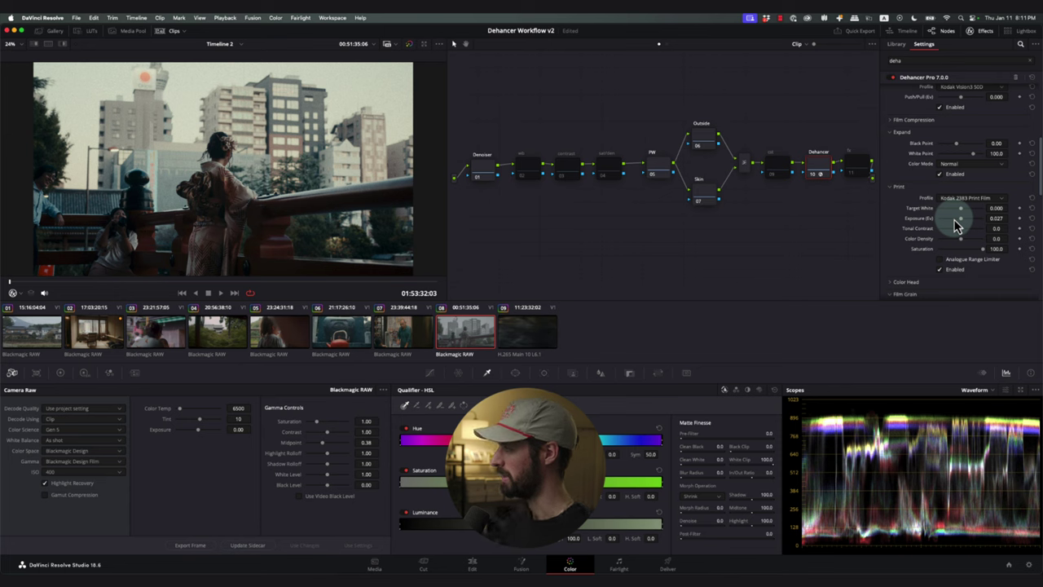
drag(957, 226, 958, 236)
drag(958, 235, 959, 225)
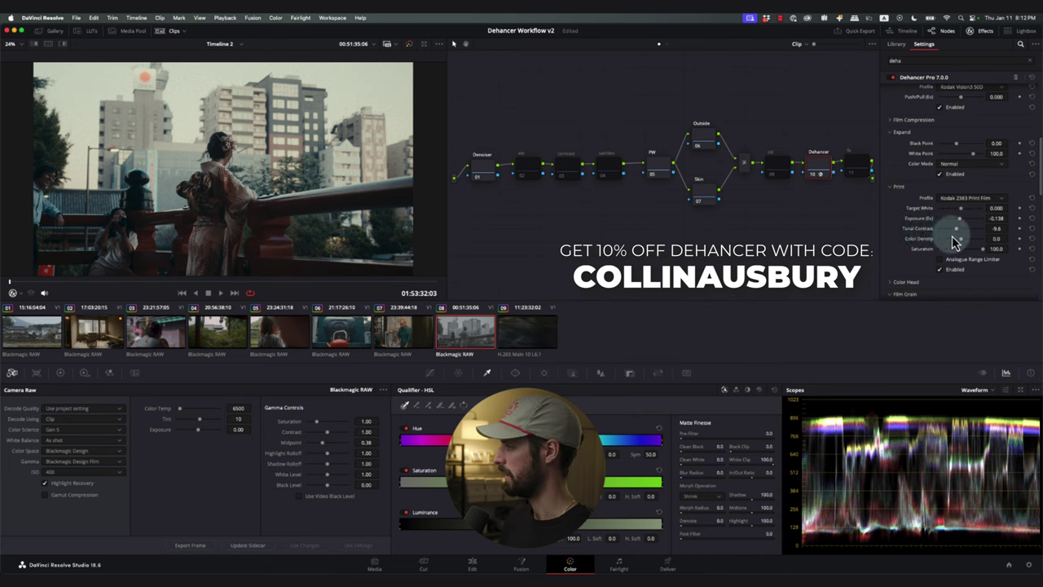
Try the print's Color Density at 100, compare the frame against a gallery still, and settle on -0.9.
mouse_move(946, 244)
mouse_down()
mouse_move(989, 246)
mouse_move(960, 241)
mouse_up()
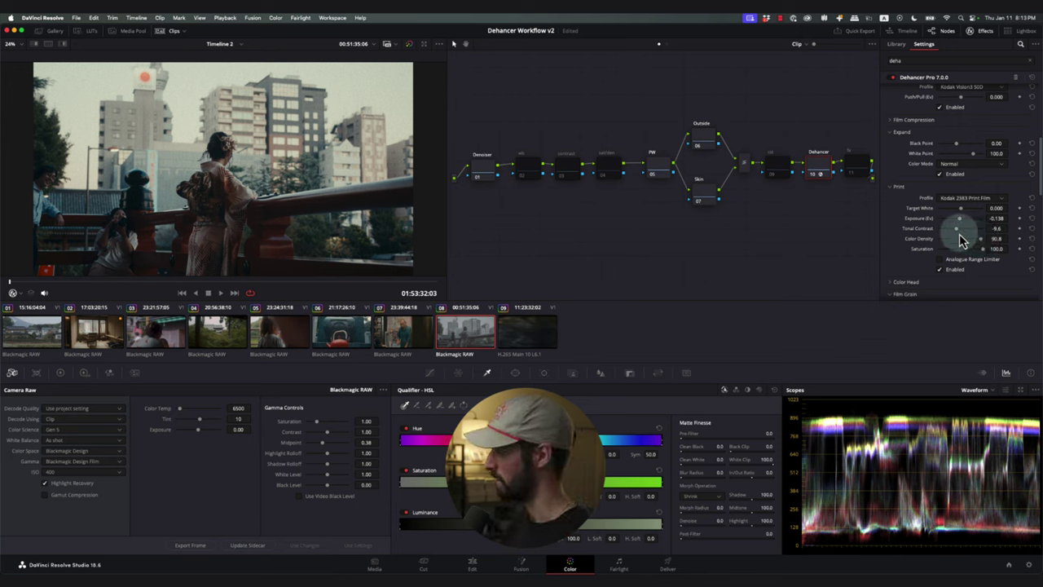
double_click(973, 237)
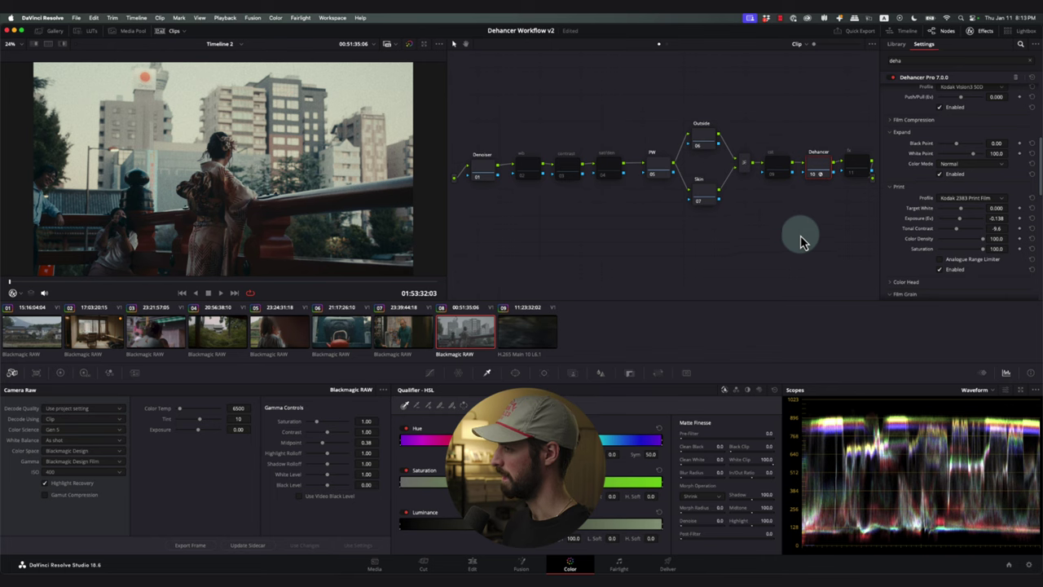
right_click(417, 189)
click(400, 189)
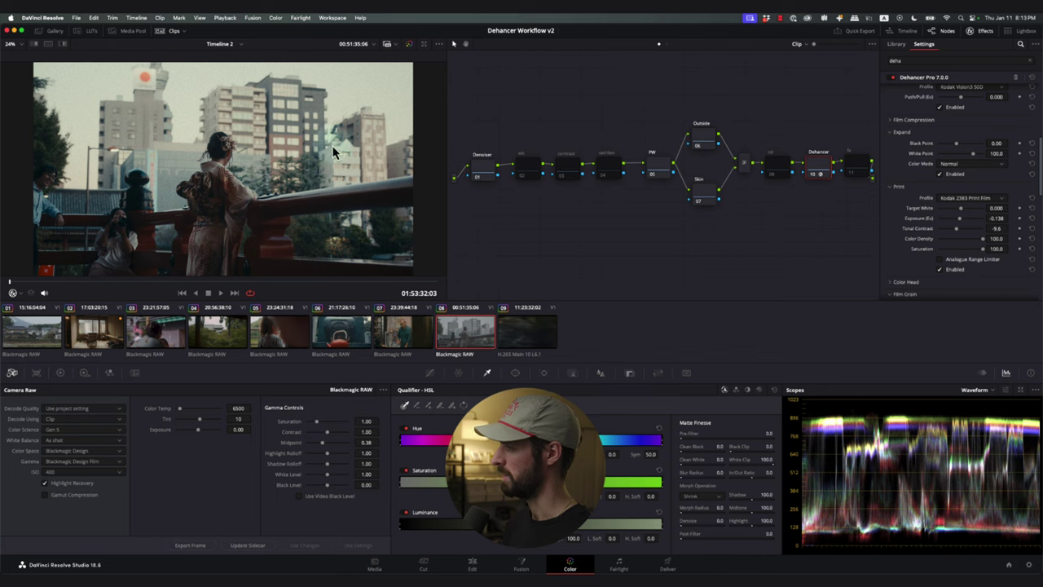
click(56, 31)
right_click(130, 203)
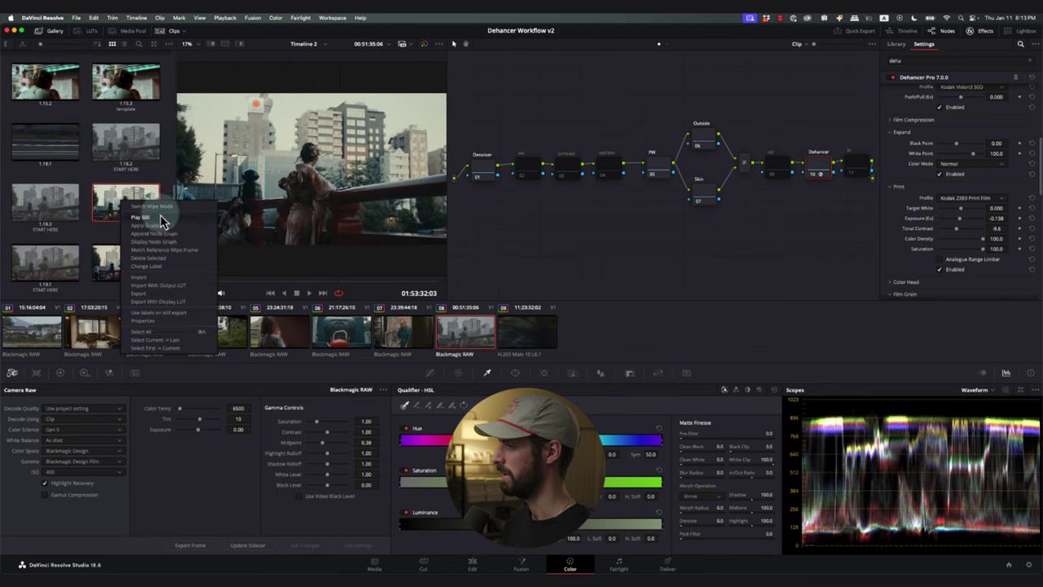
click(151, 214)
click(55, 31)
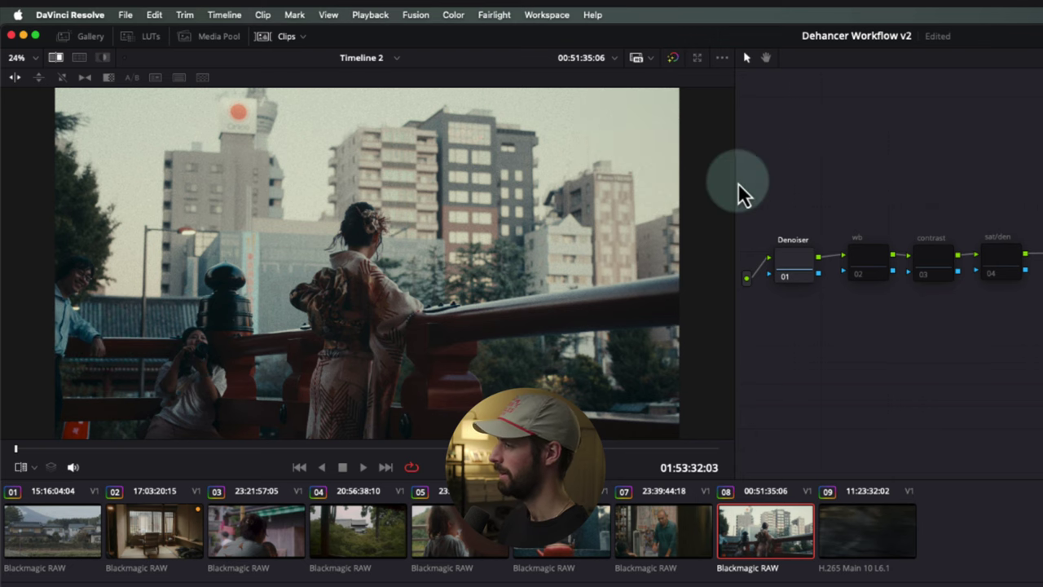
scroll(567, 233, down, 1)
click(17, 58)
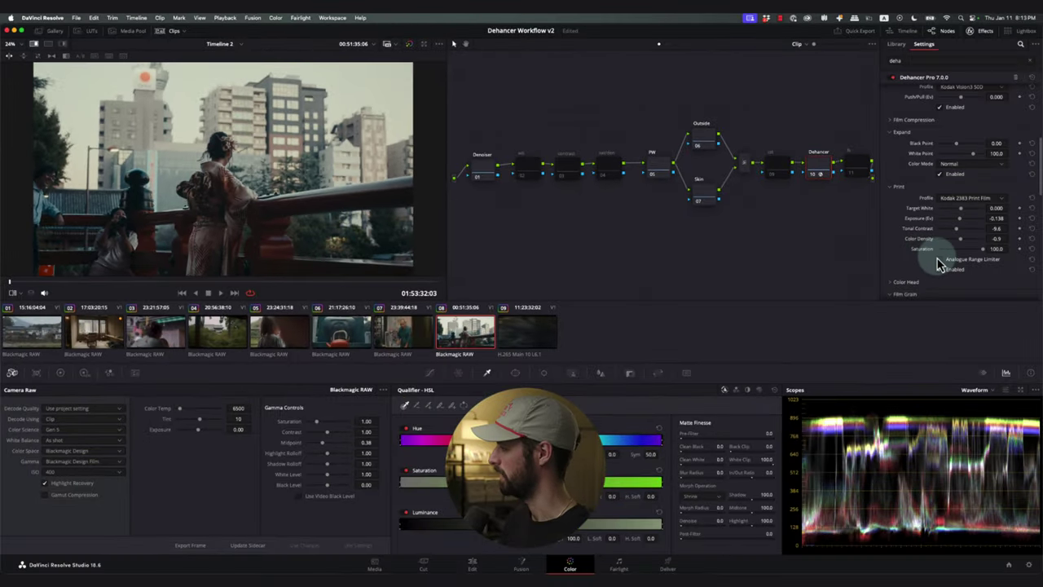
Try the print's Analogue Range Limiter and leave it off, and disable Film Grain to check the clean image at full screen.
click(940, 259)
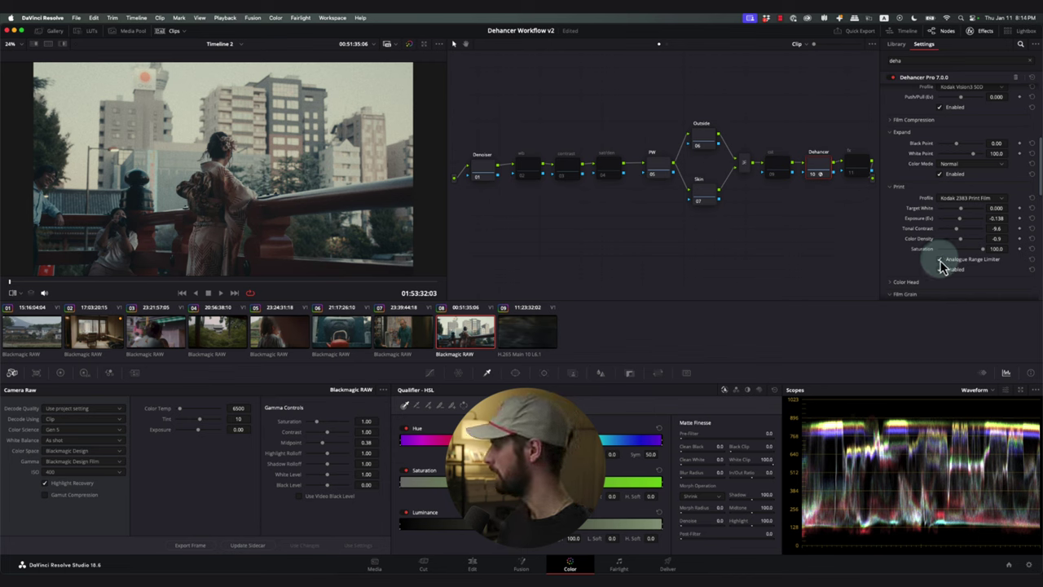
click(940, 261)
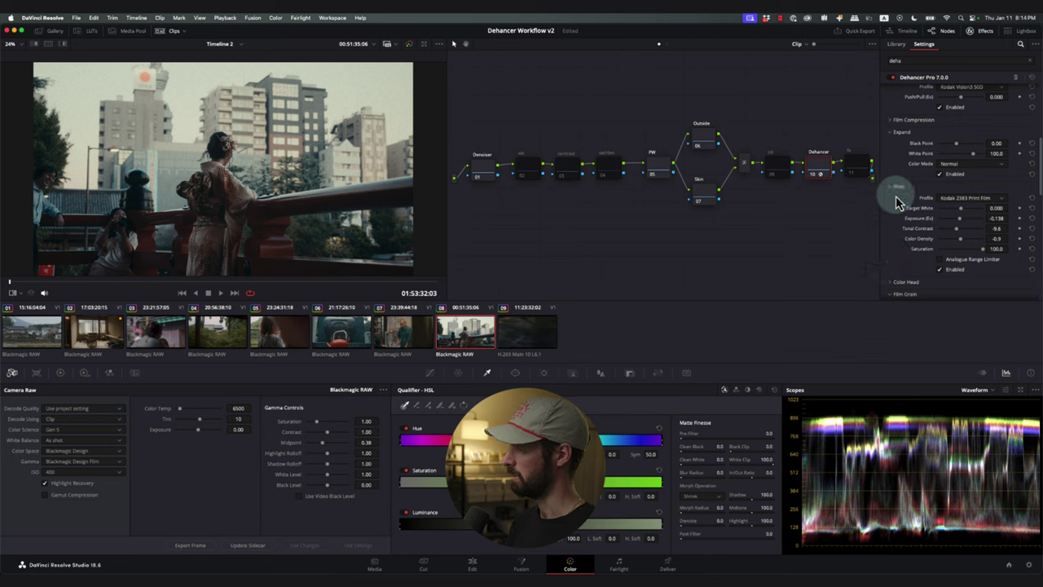
scroll(920, 222, down, 3)
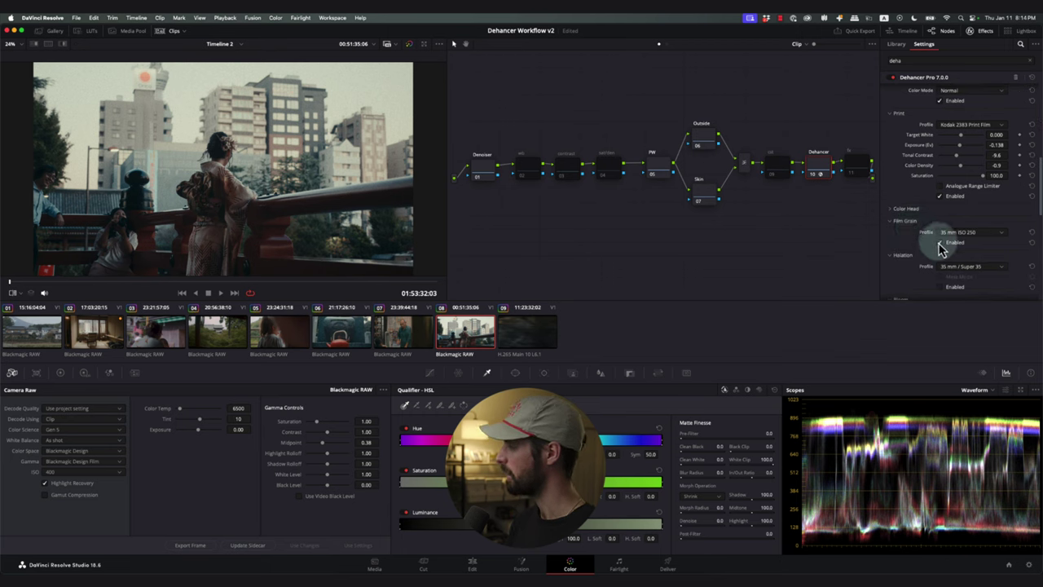
key(super+f)
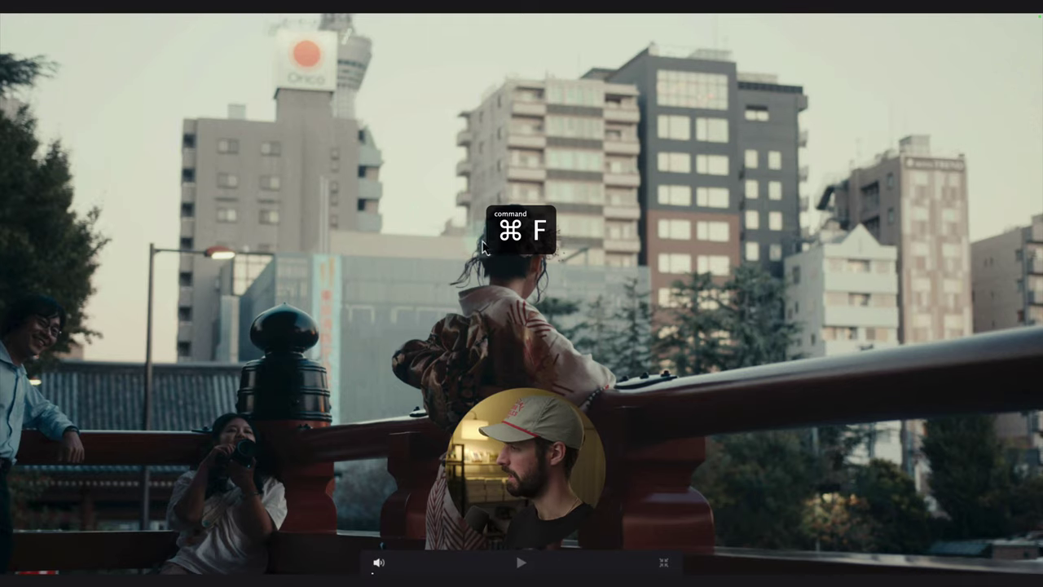
key(super+f)
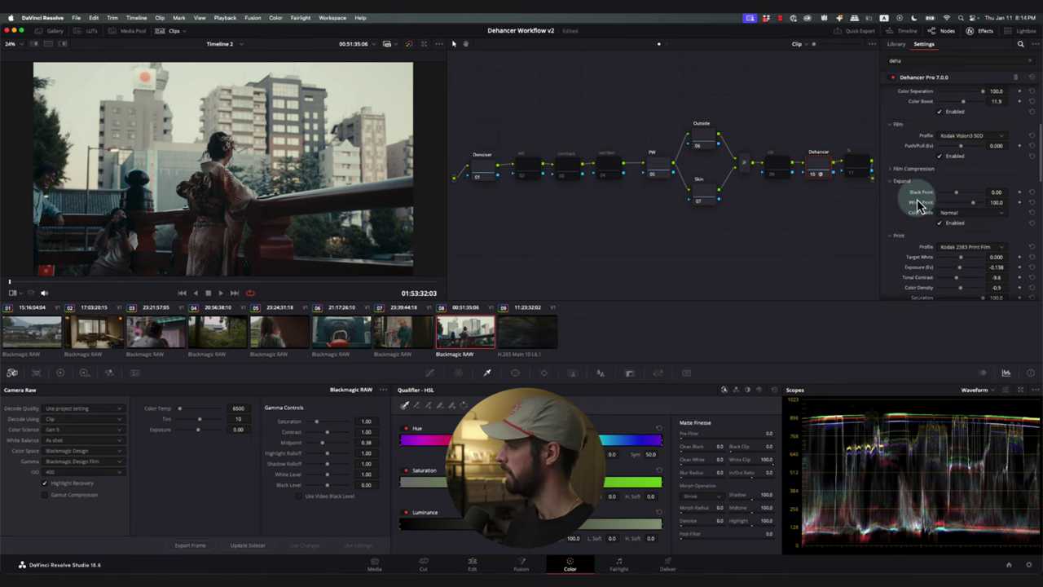
Expand Dehancer's Film Compression settings and toggle the effect to compare it, leaving it enabled.
scroll(919, 207, down, 1)
scroll(917, 207, down, 2)
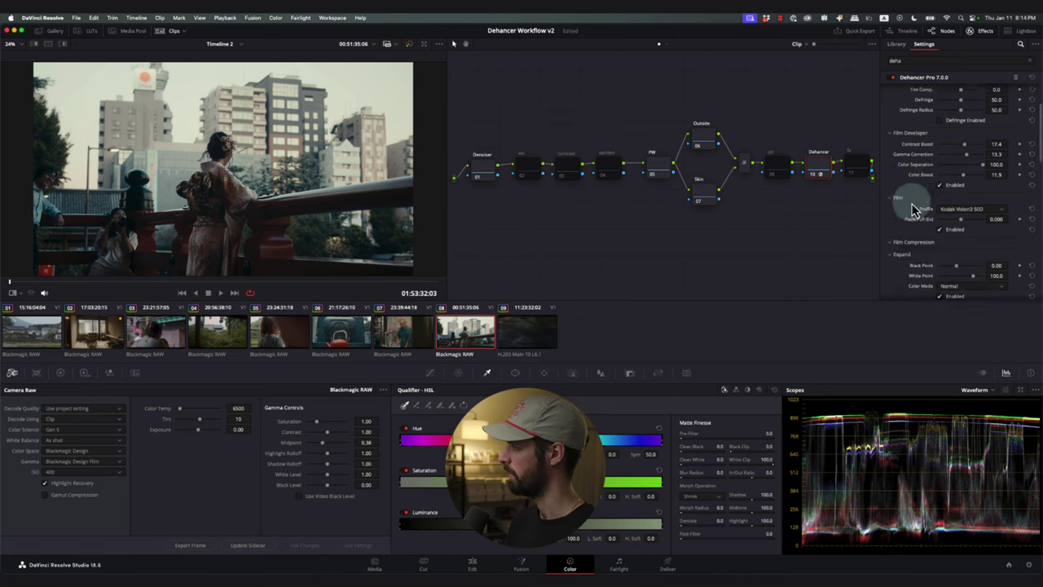
click(917, 217)
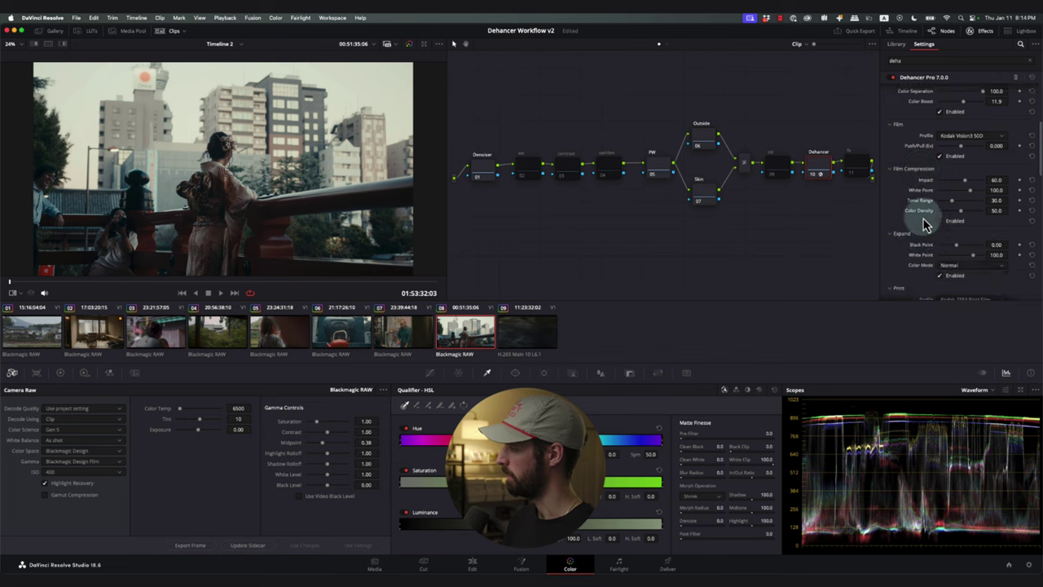
scroll(916, 236, down, 3)
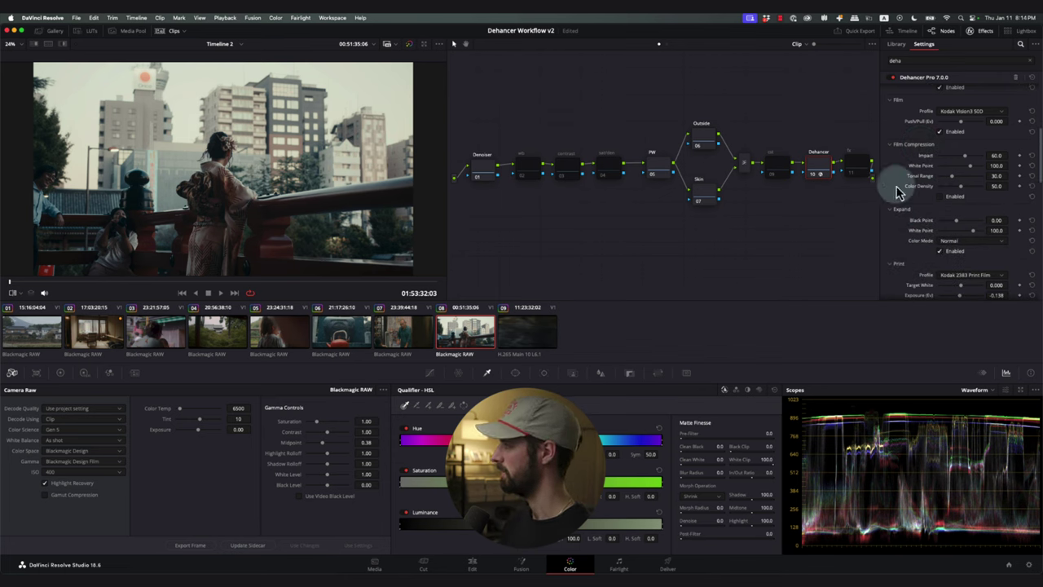
click(941, 197)
click(941, 197)
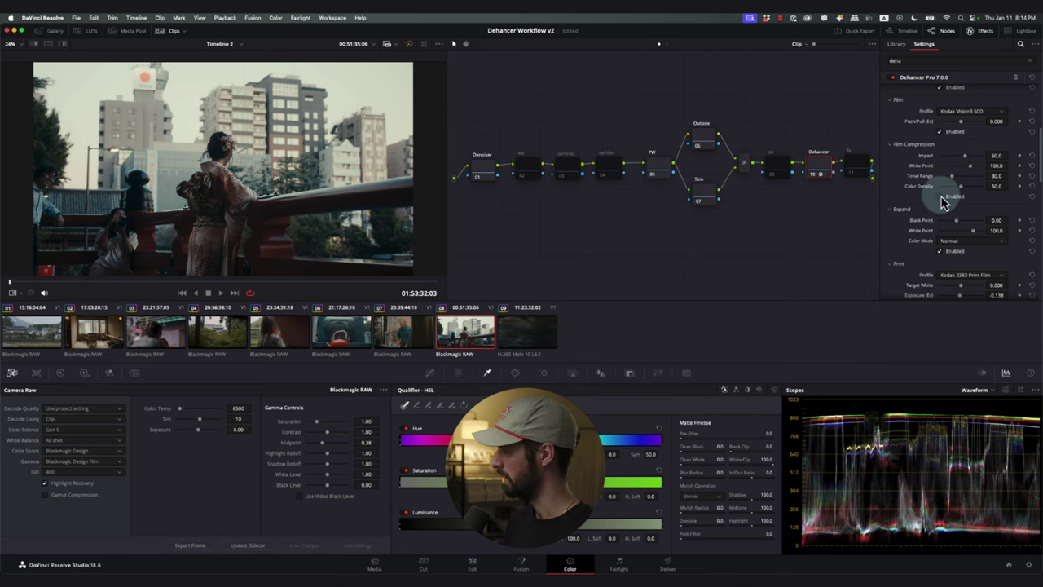
click(941, 197)
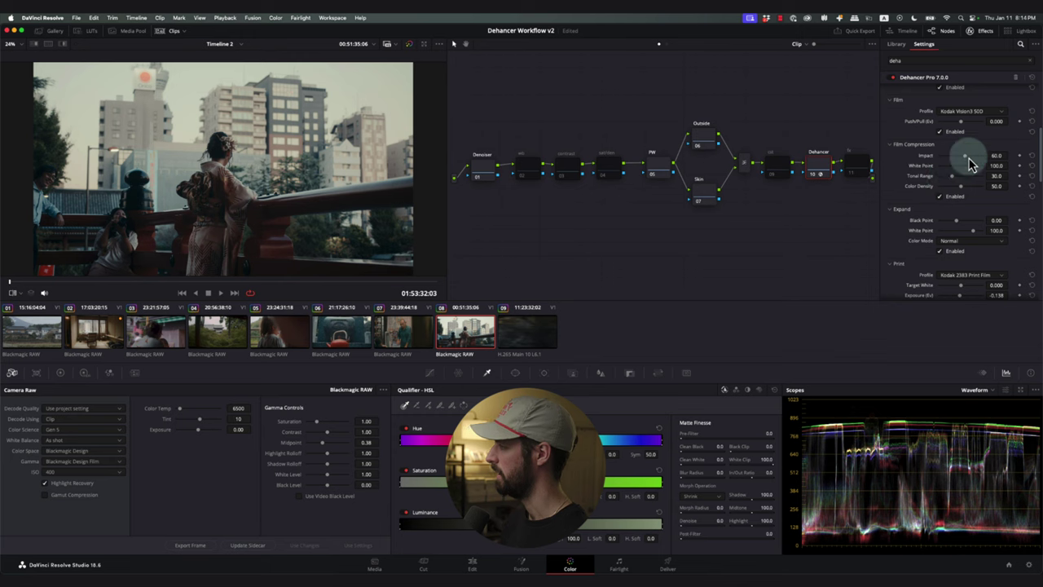
Set Film Compression to Impact 69.7, White Point 85.3, Tonal Range 45.8 and Color Density 100, checking the frame at full screen.
mouse_move(970, 163)
mouse_down()
mouse_move(974, 173)
mouse_move(961, 173)
mouse_up()
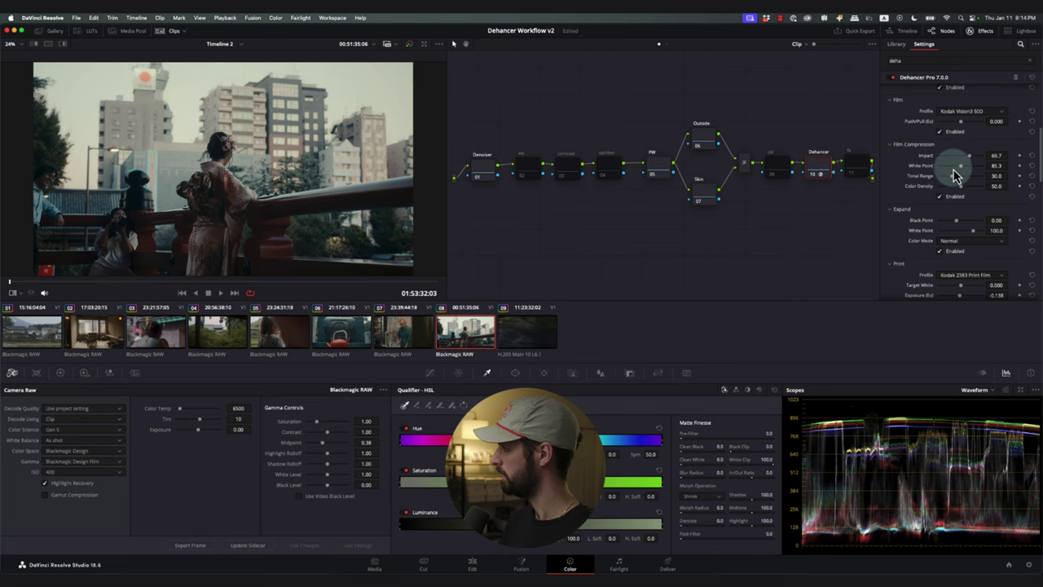
mouse_move(955, 176)
mouse_down()
mouse_move(951, 184)
mouse_move(960, 180)
mouse_up()
key(super+f)
key(super+f)
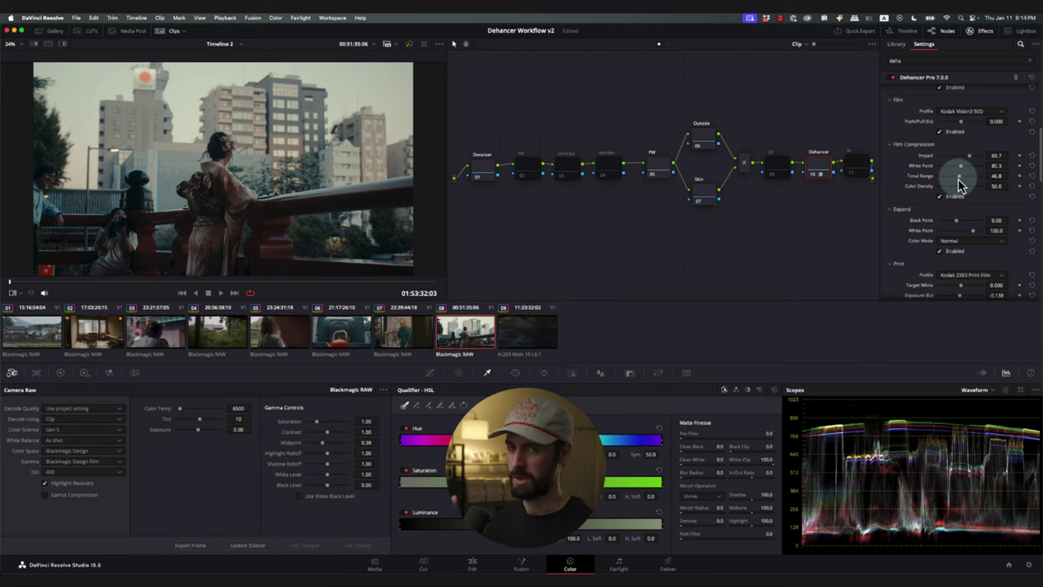
mouse_move(960, 184)
mouse_down()
mouse_move(983, 193)
mouse_move(635, 215)
mouse_move(263, 209)
mouse_move(963, 194)
mouse_up()
key(super+f)
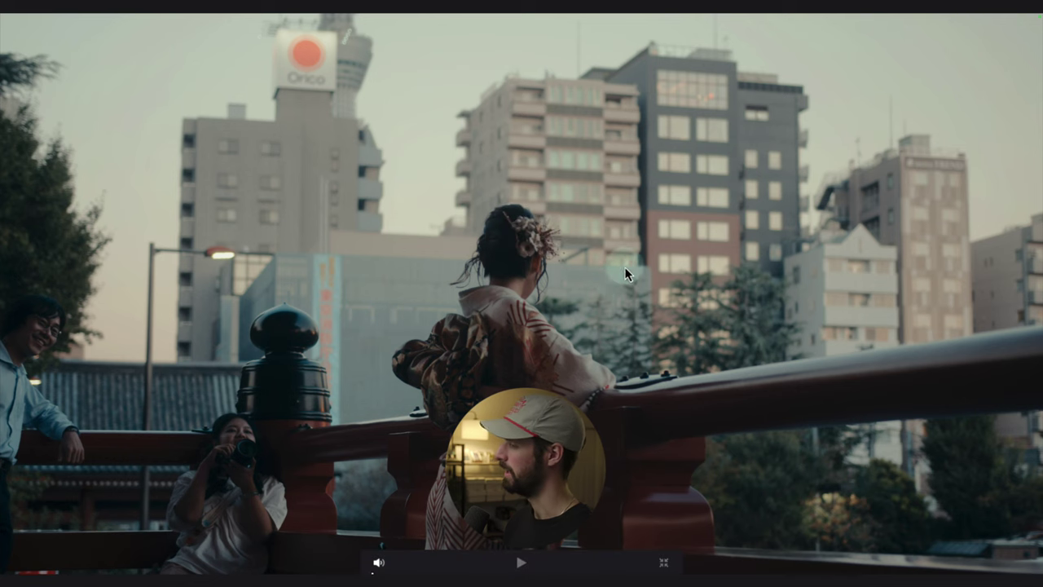
key(super+f)
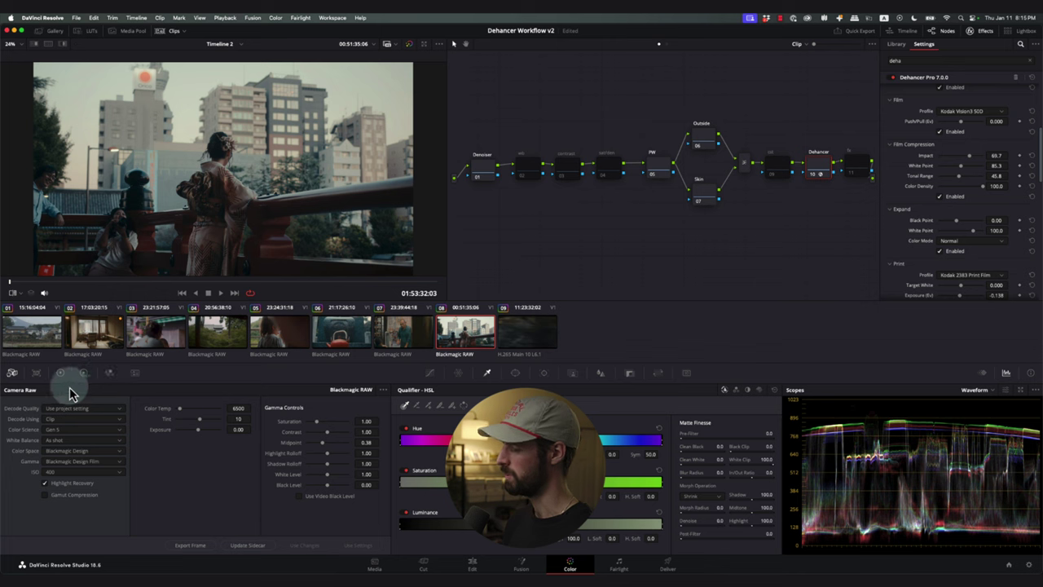
Set Dehancer's Expand Black Point to 1.10 and White Point to 96.9.
scroll(931, 233, down, 3)
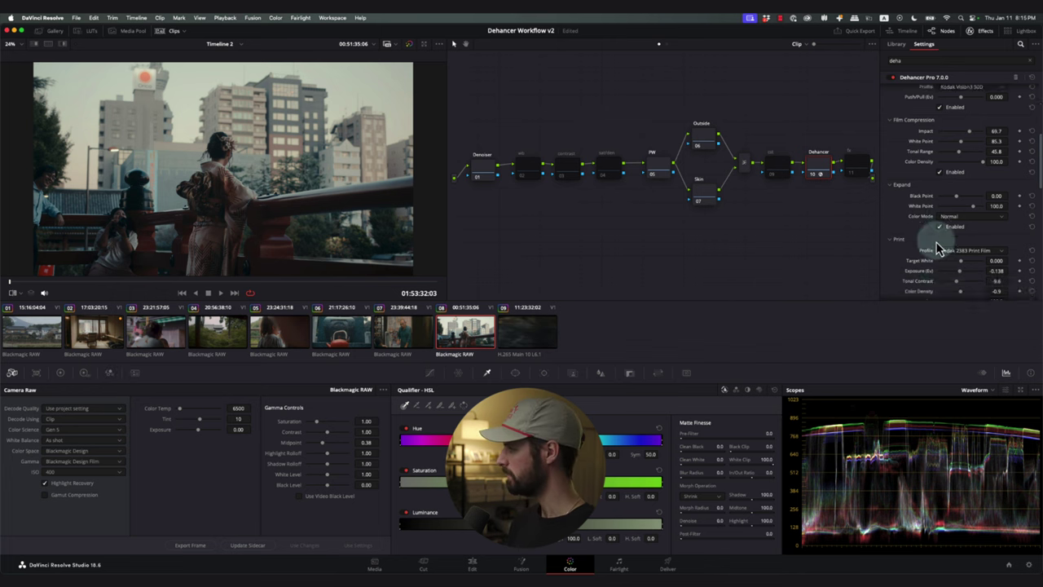
scroll(929, 171, up, 2)
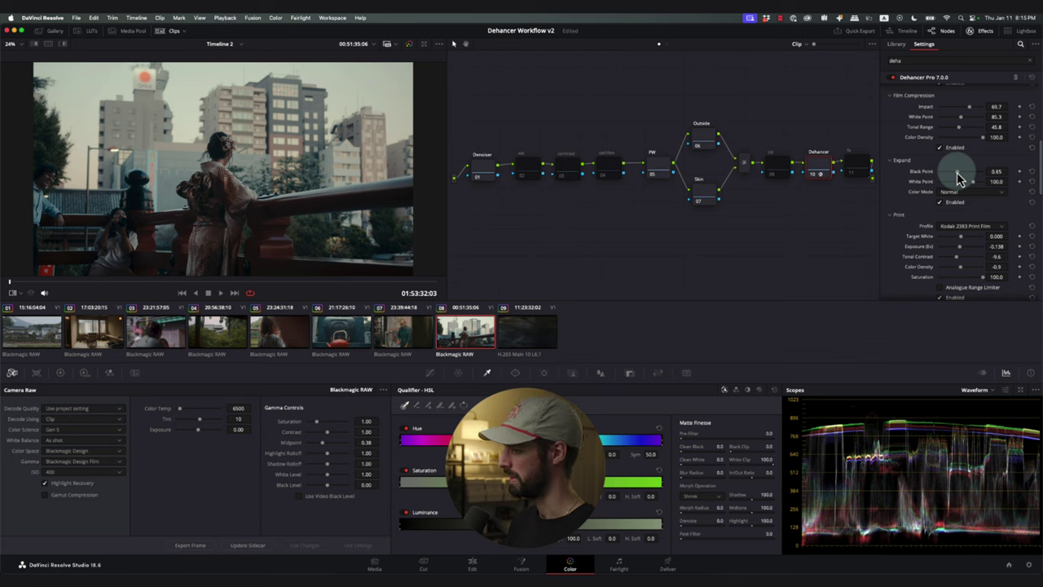
drag(958, 177, 971, 188)
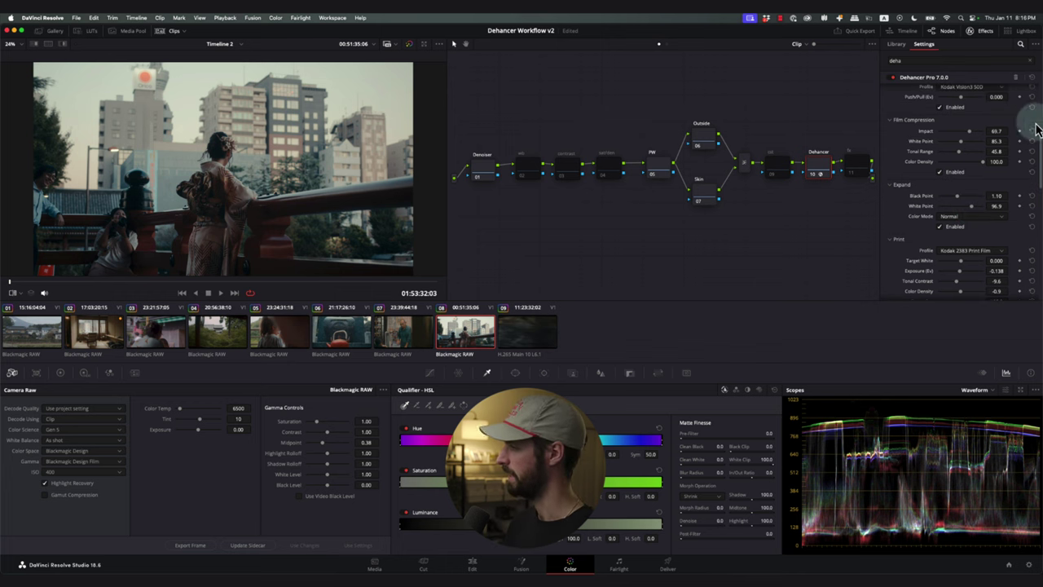
Expand Dehancer's Color Head settings and enable Color Head.
scroll(937, 195, down, 3)
scroll(929, 205, down, 3)
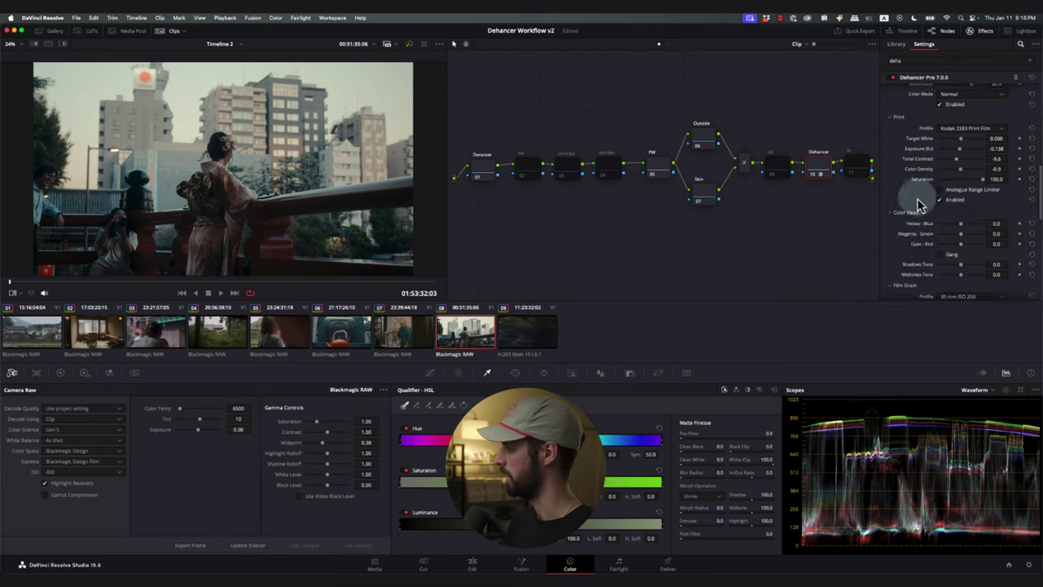
click(915, 205)
scroll(932, 174, down, 3)
scroll(931, 173, down, 1)
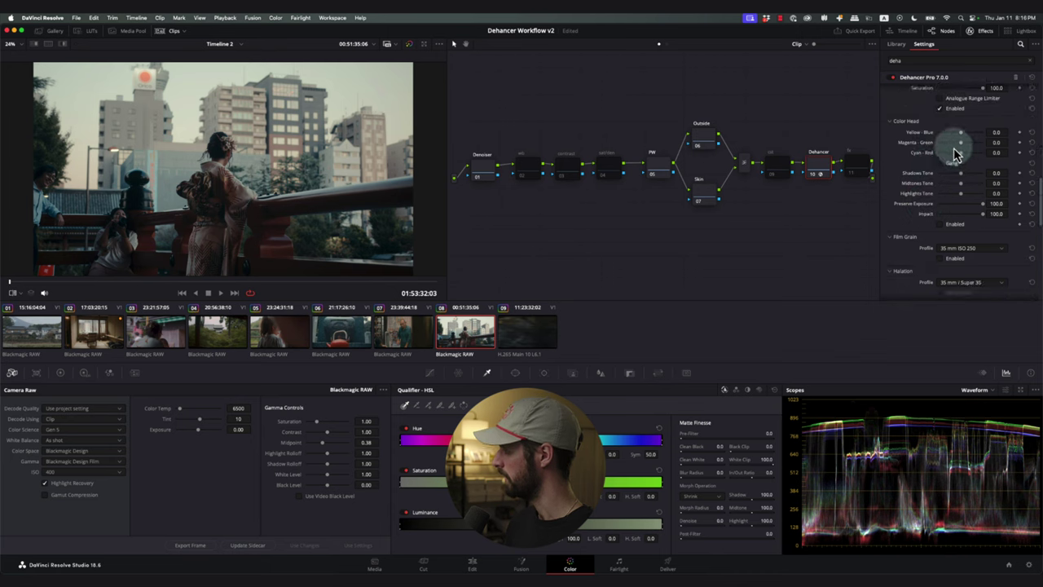
click(940, 224)
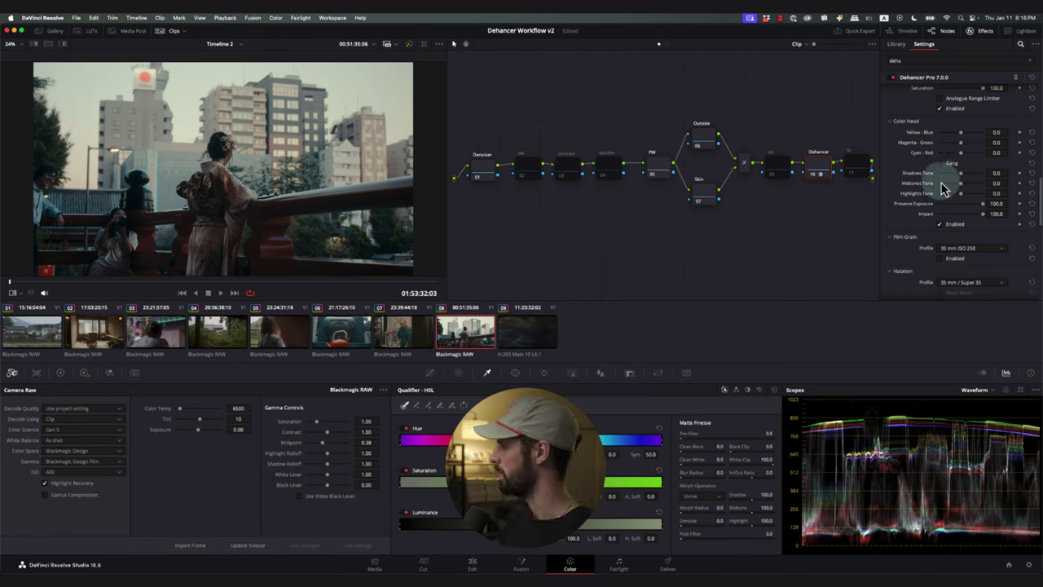
Set Color Head's Midtones Tone to 0.9 and Shadows Tone to 21.1.
drag(963, 190, 962, 189)
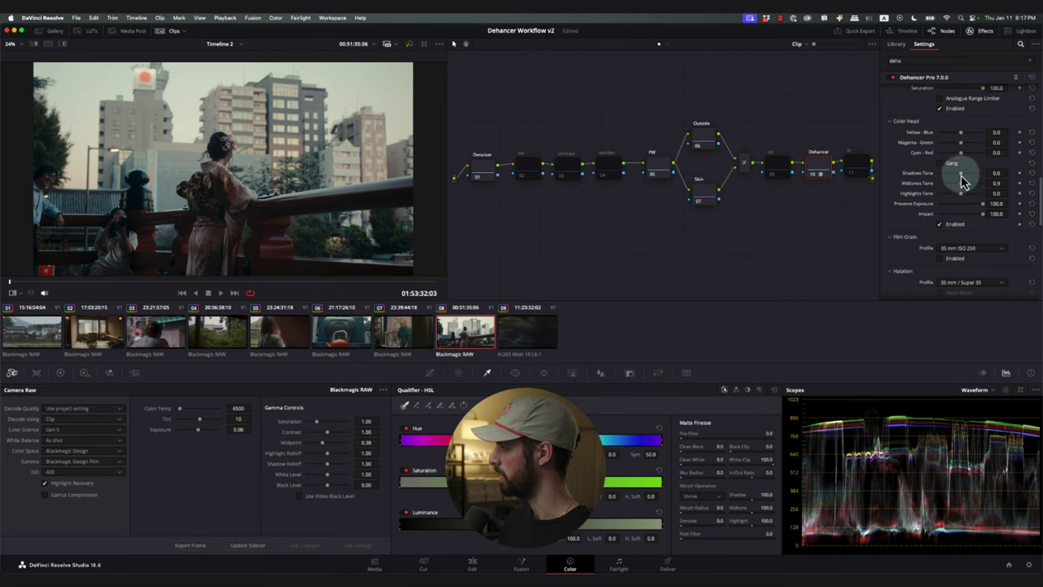
drag(965, 177, 962, 179)
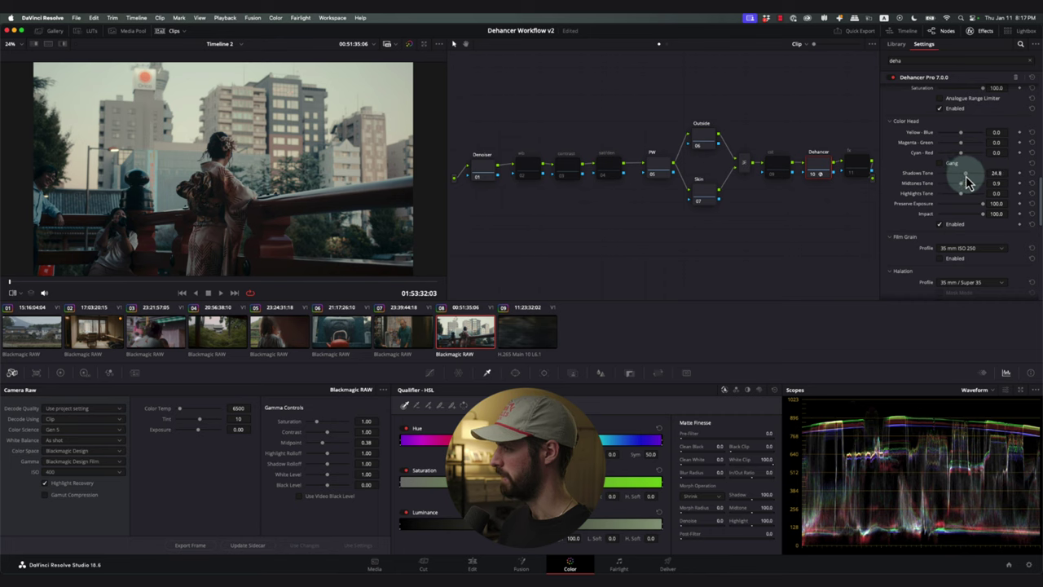
mouse_move(967, 183)
mouse_down()
mouse_move(950, 175)
mouse_move(958, 181)
mouse_up()
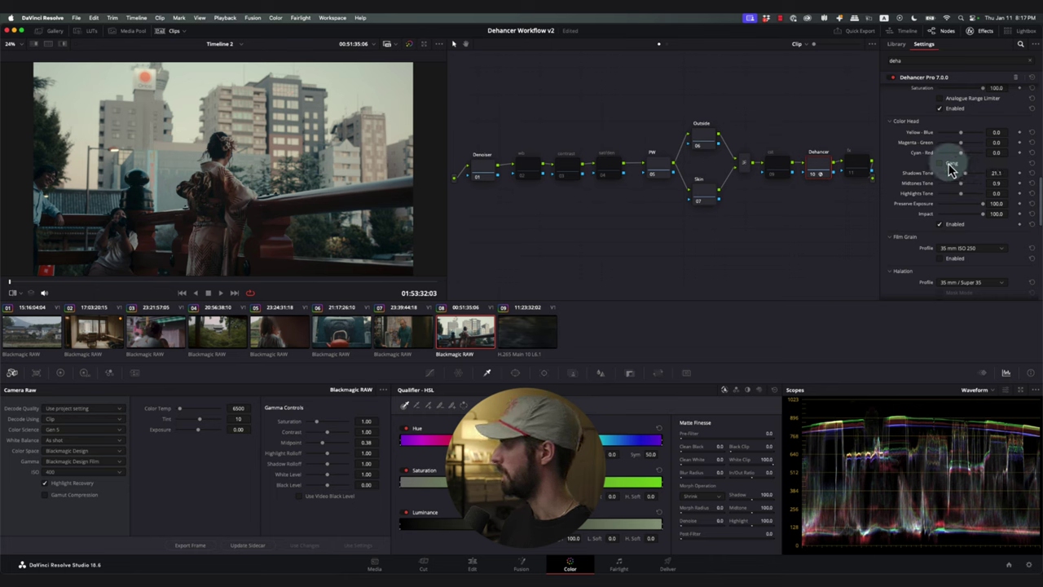
Set Color Head's Magenta-Green to -1.4 with Gang left off, checking the frame at full screen and leaving Color Head enabled.
click(943, 163)
mouse_move(964, 149)
mouse_down()
mouse_move(919, 149)
mouse_move(941, 172)
mouse_move(961, 148)
mouse_up()
click(941, 164)
key(super+f)
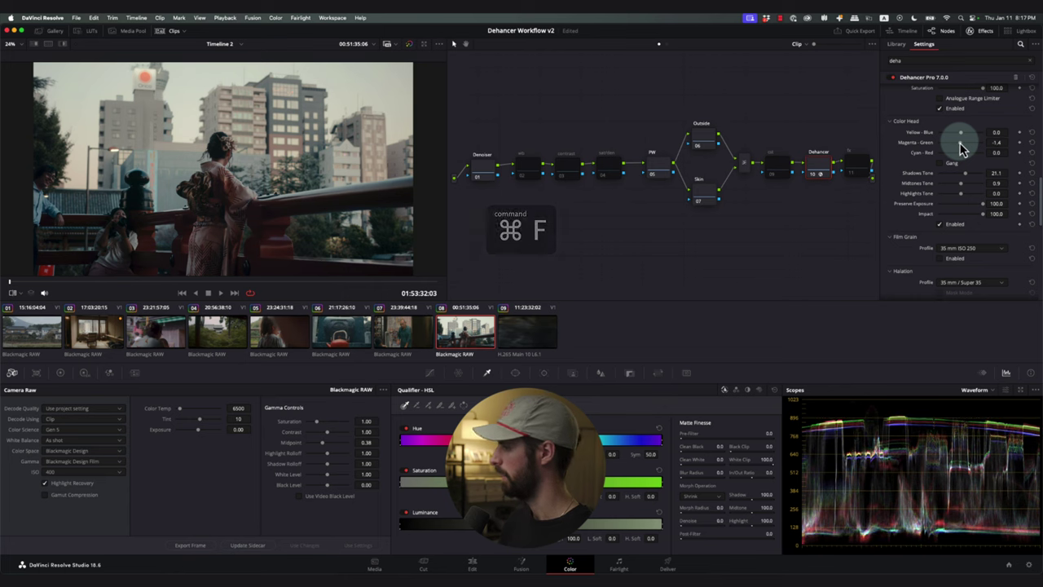
key(super+f)
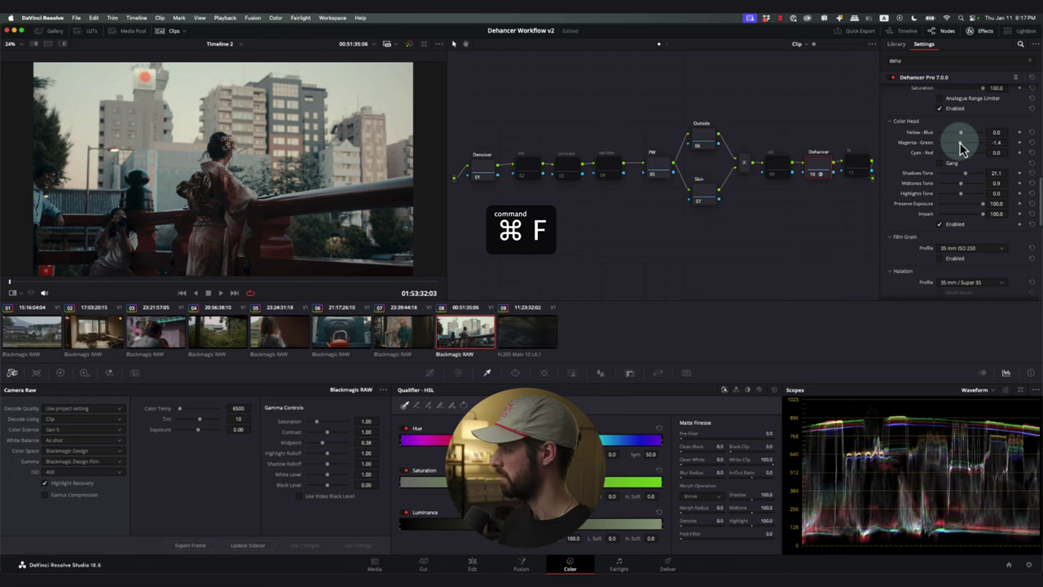
click(940, 225)
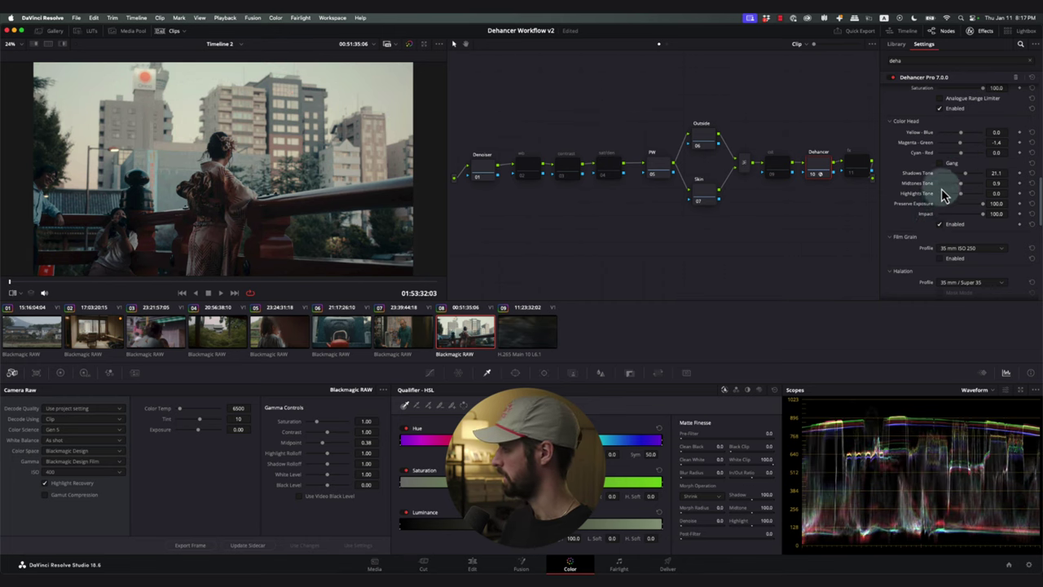
Enable Film Grain and set its profile to 65 mm ISO 50, checking the frame at full screen.
click(970, 248)
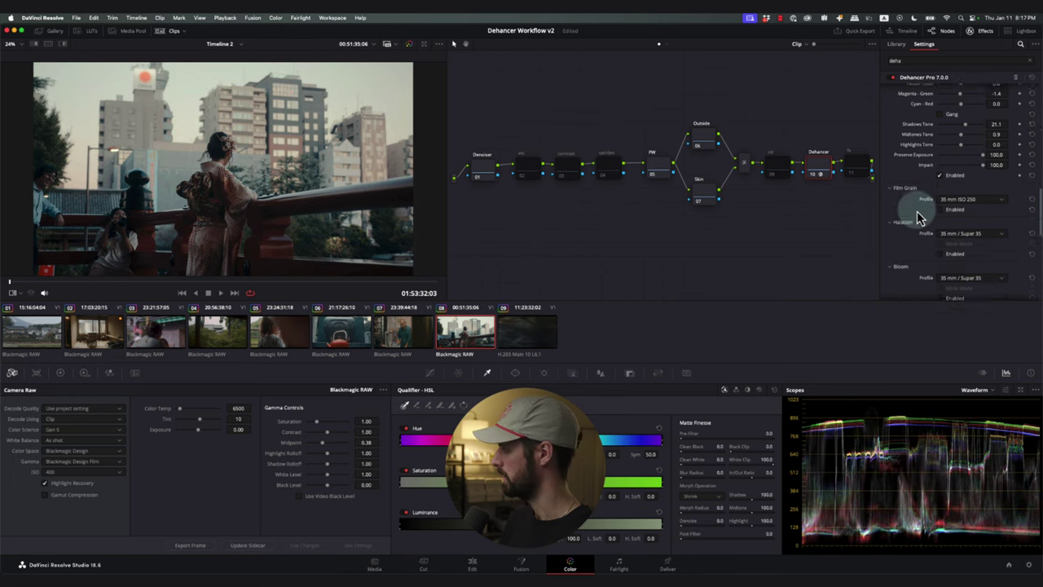
click(922, 209)
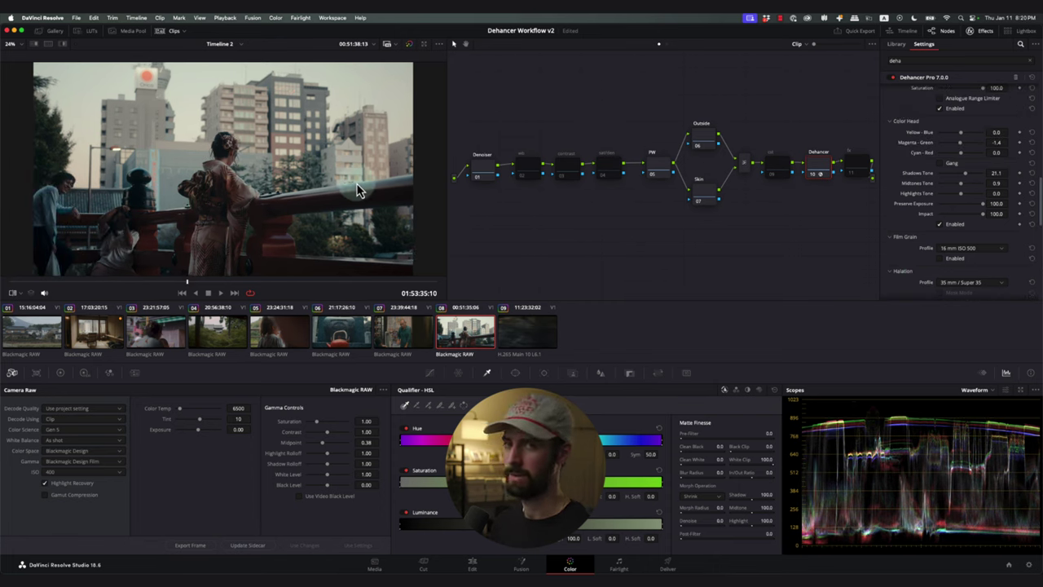
scroll(904, 187, down, 3)
click(957, 174)
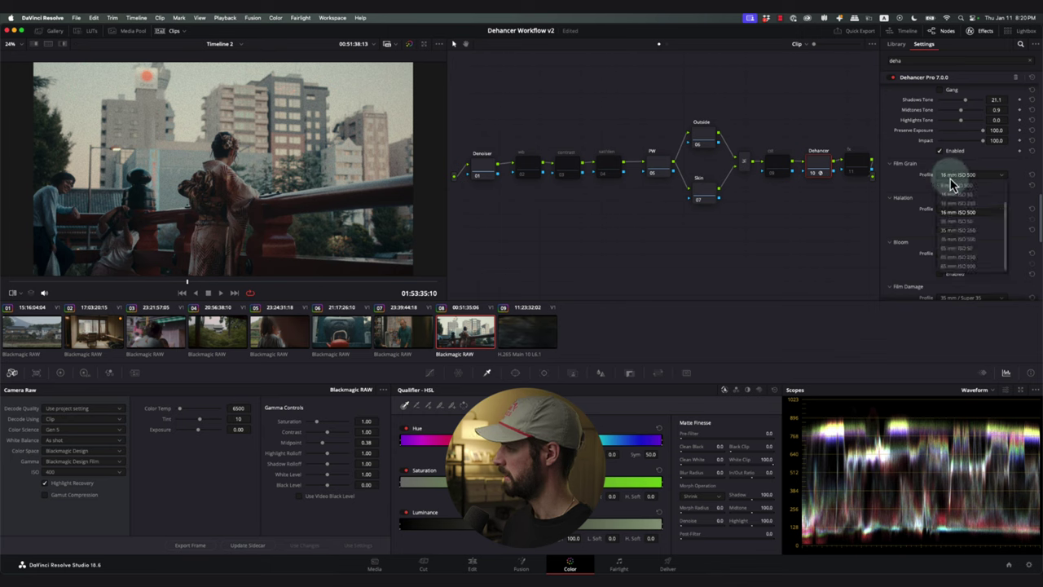
click(960, 249)
key(super+f)
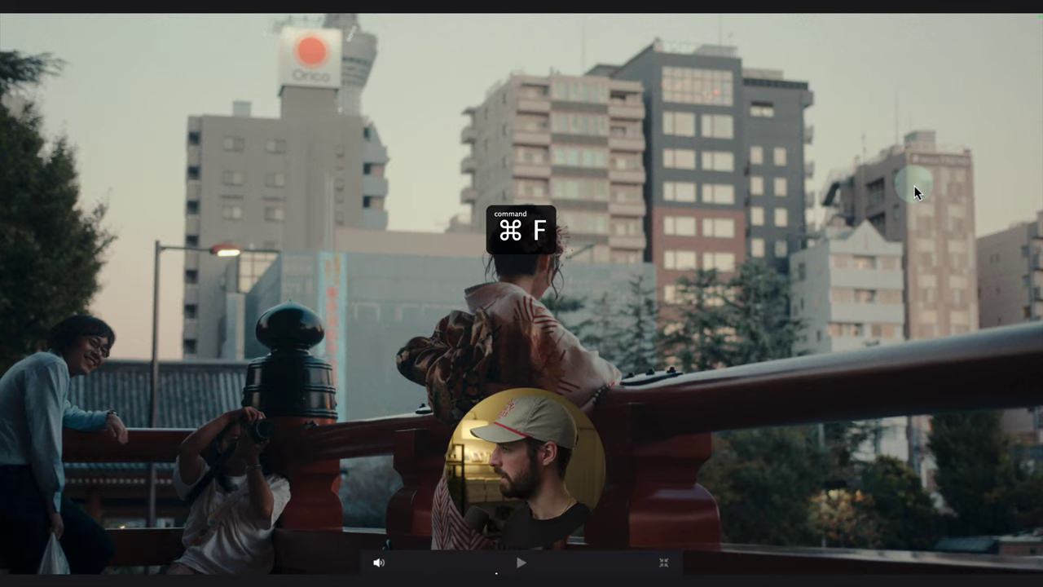
key(super+f)
click(952, 175)
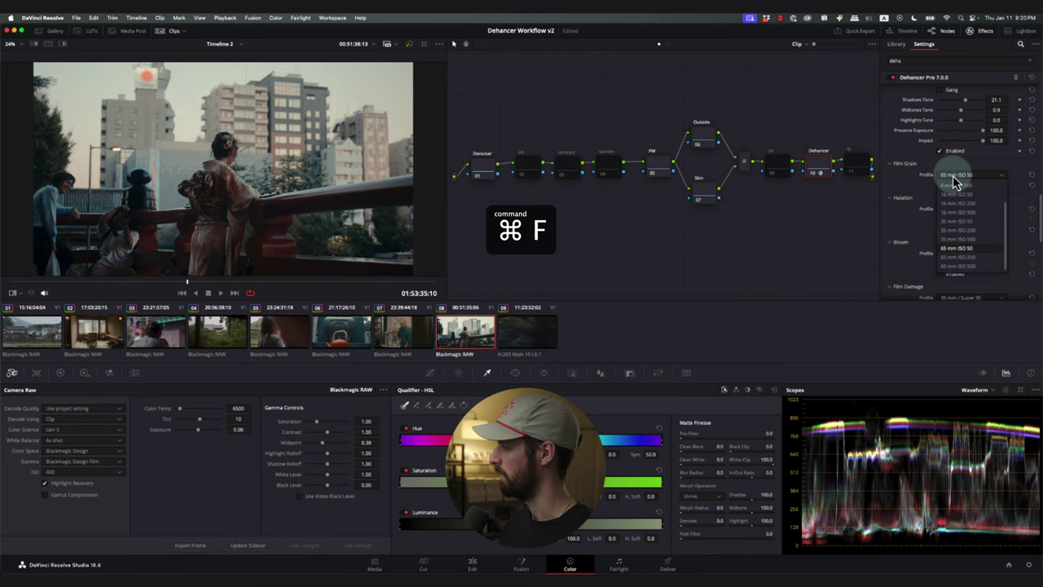
click(924, 206)
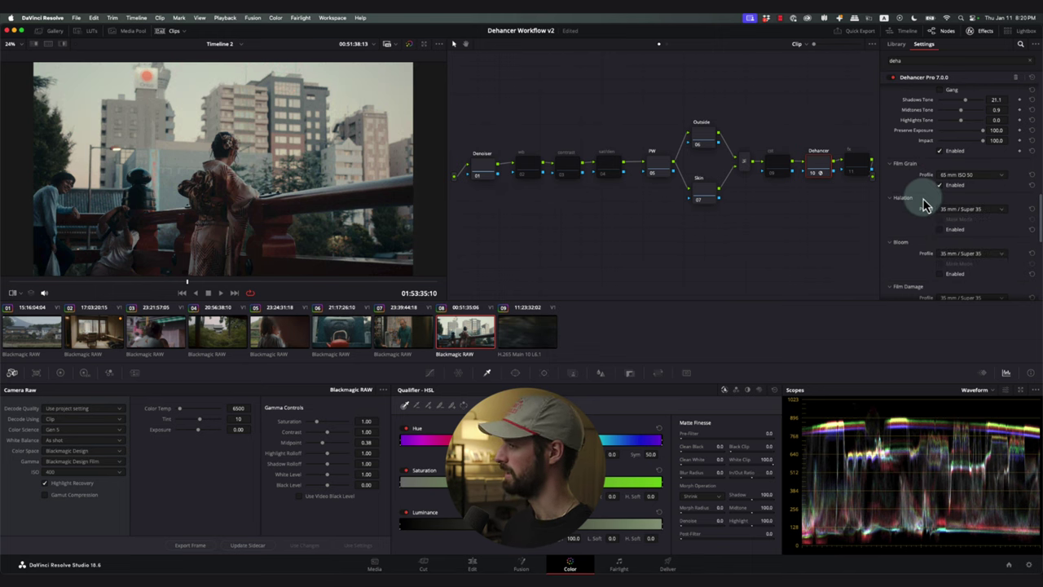
Try the 35 mm ISO 250 Film Grain profile and view the frame at full screen.
click(953, 175)
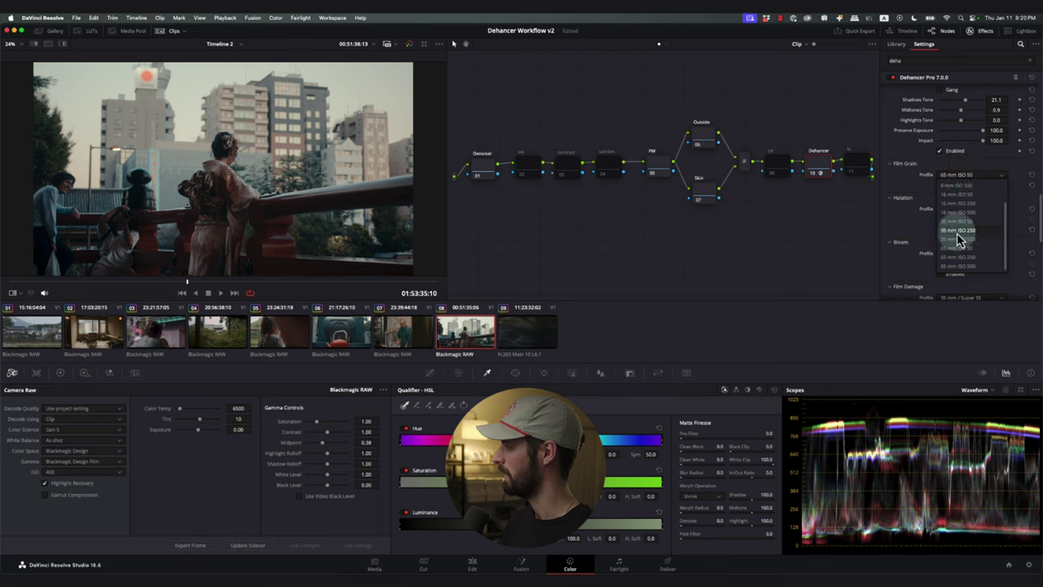
key(super+f)
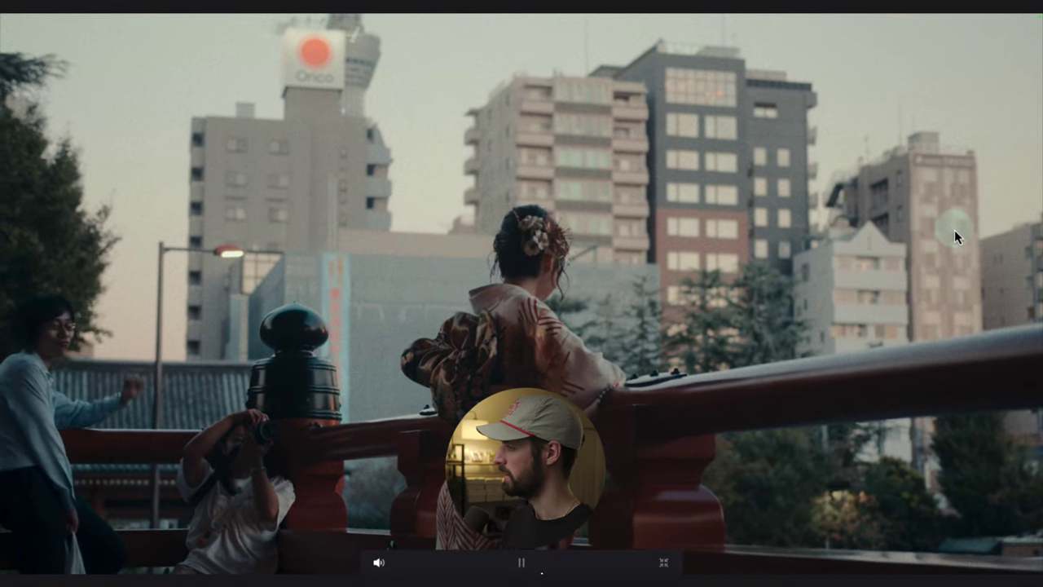
key(super+f)
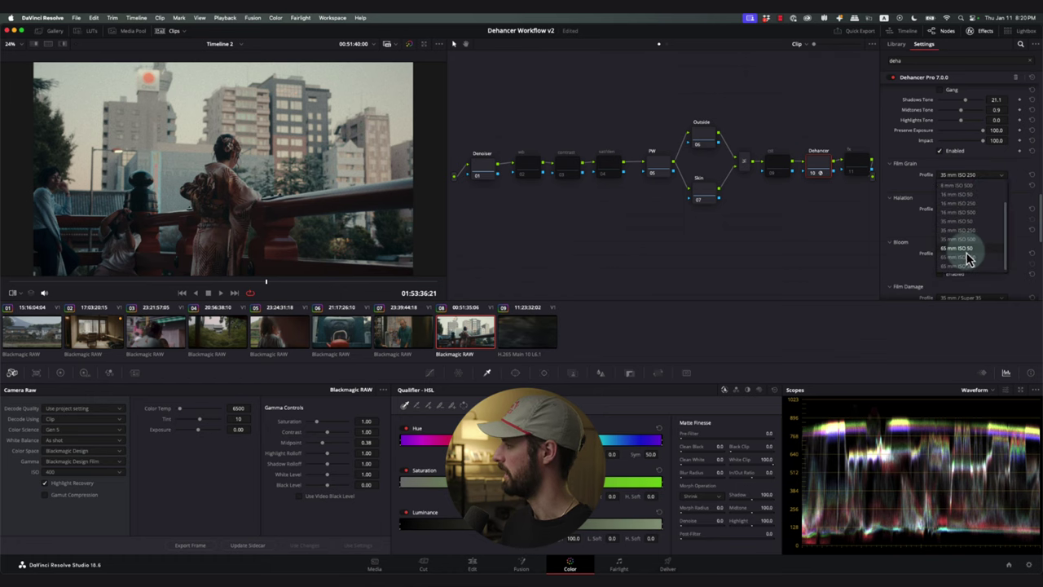
Change the Film Grain profile to 65 mm ISO 250 and check the grain at full screen.
click(968, 257)
key(super+f)
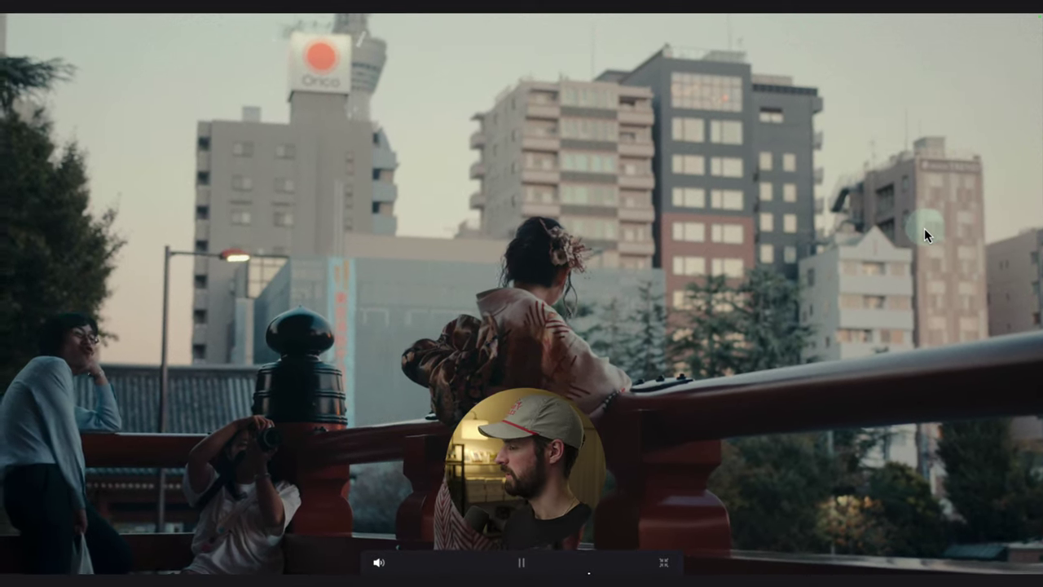
key(super+f)
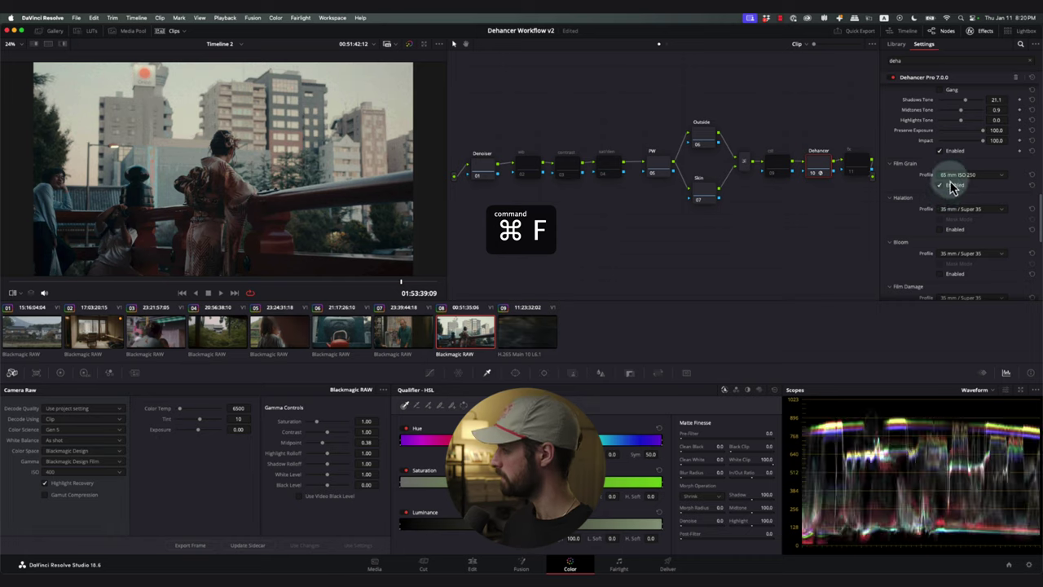
click(933, 181)
key(super+f)
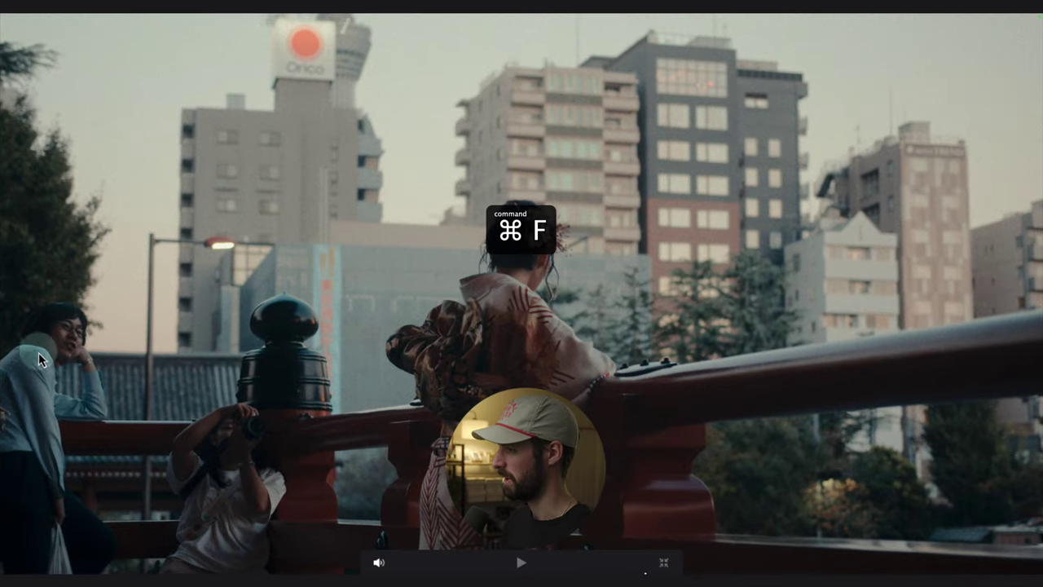
key(super+f)
Try a Custom Film Grain profile with Chroma lowered to 0.0, playing the clip at full screen to check it.
click(963, 174)
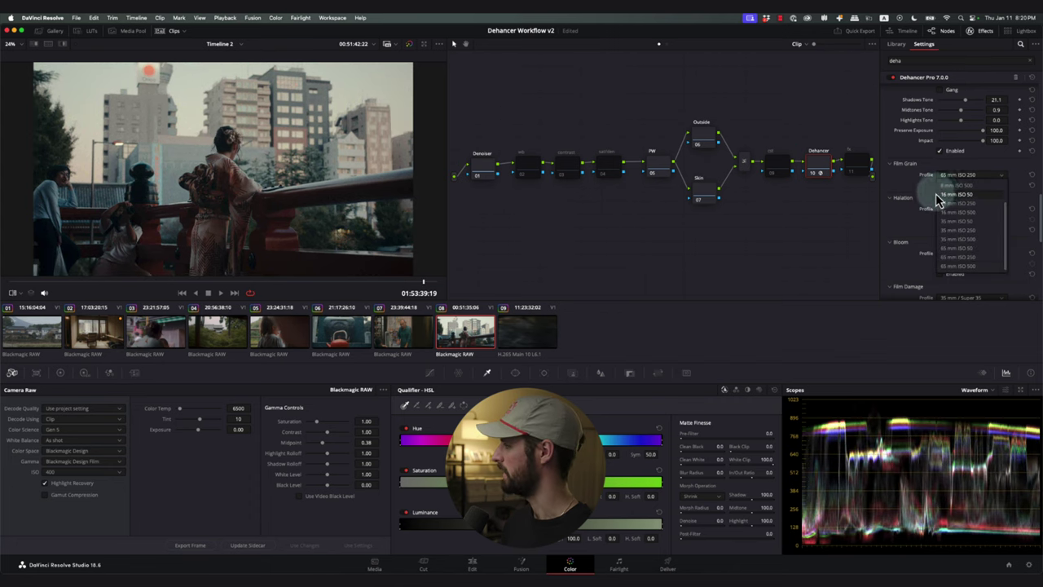
click(945, 178)
click(952, 176)
click(948, 184)
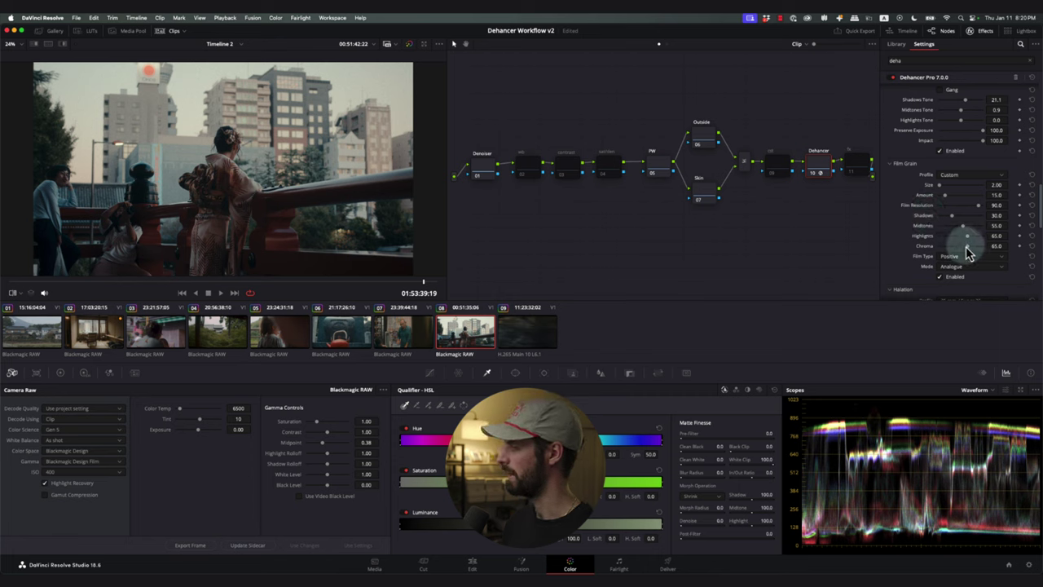
drag(966, 246, 937, 246)
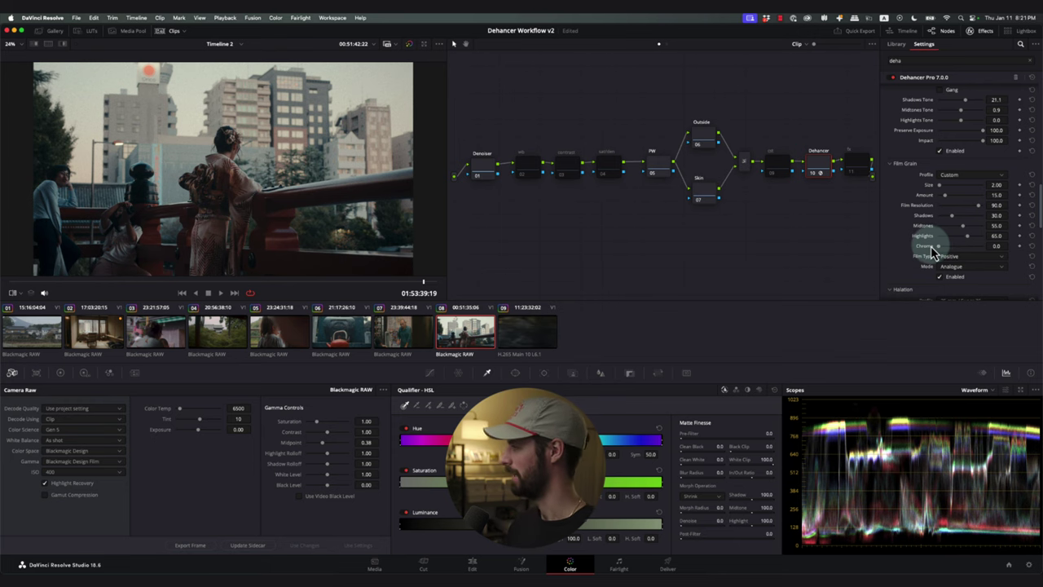
key(super+f)
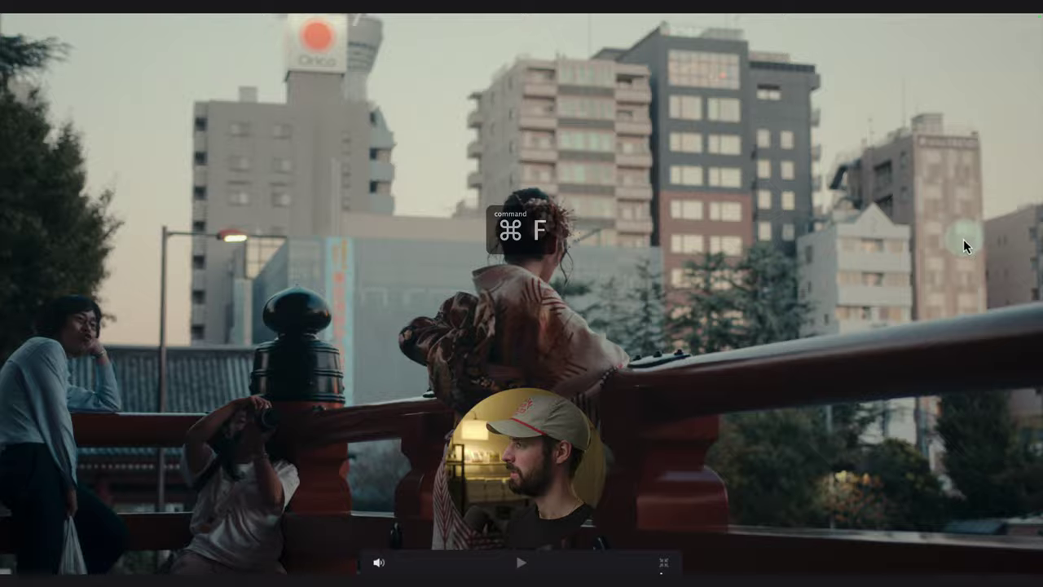
key(super+f)
key(super+f)
key(space)
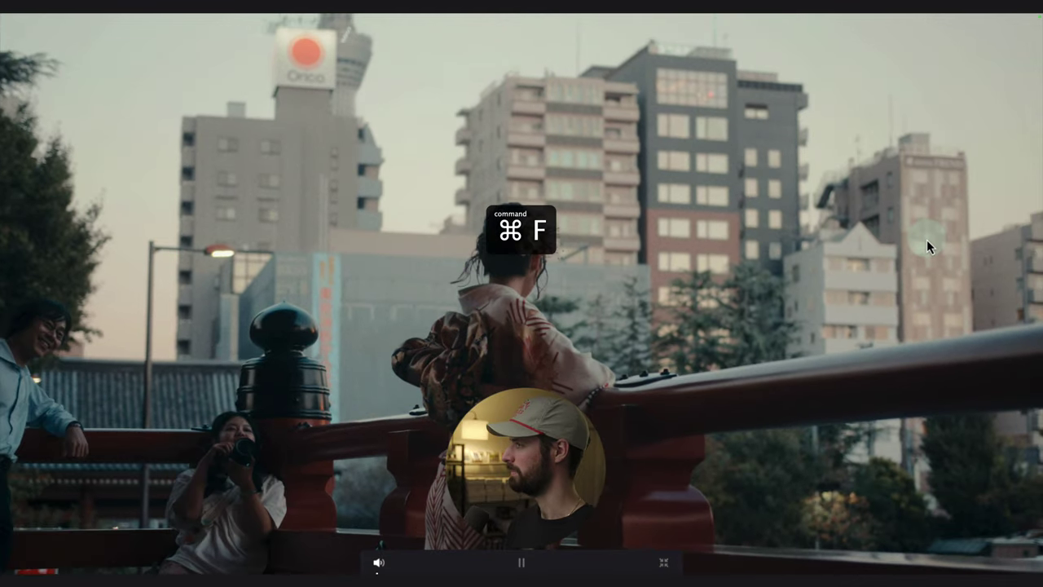
key(space)
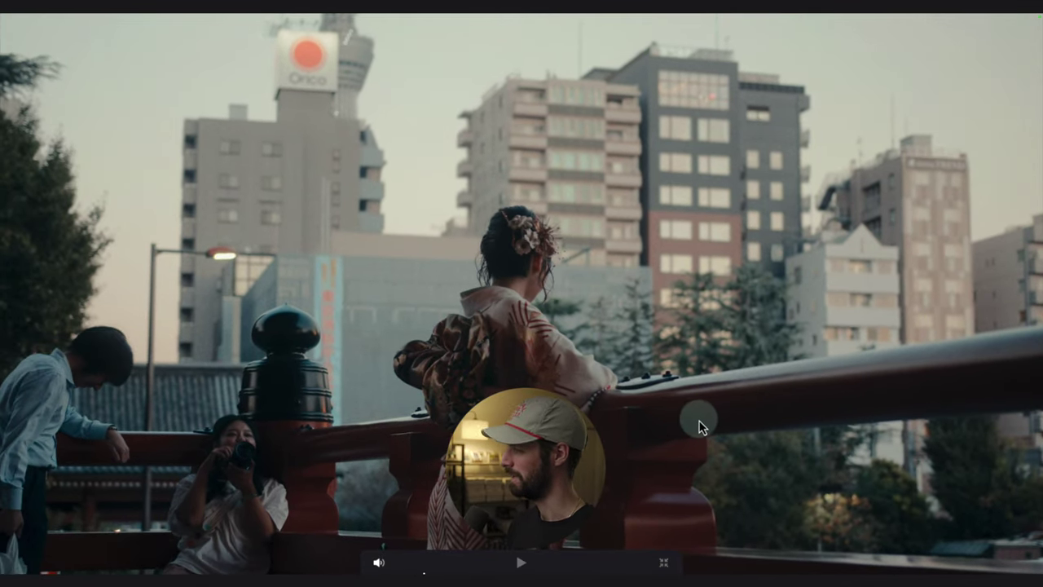
key(super+f)
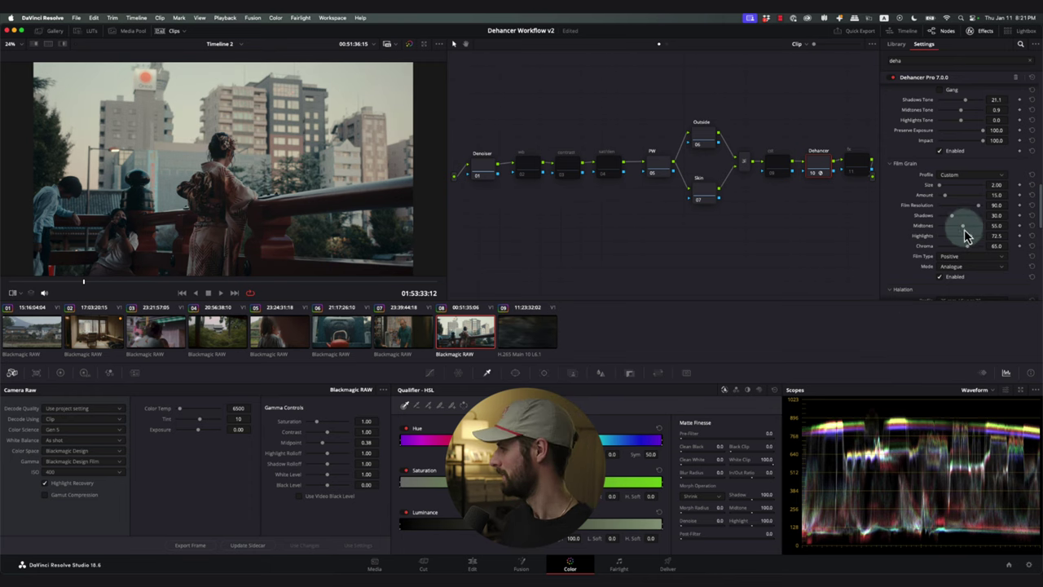
Try the custom grain with Size 12.00 and Amount 85.3, comparing the frame at full screen.
drag(940, 186, 948, 192)
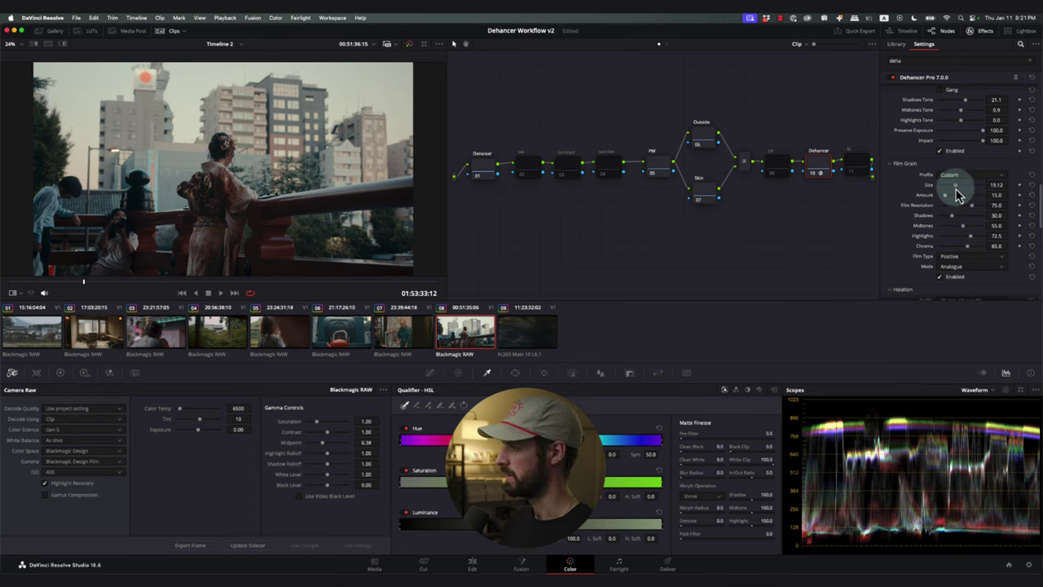
key(super+f)
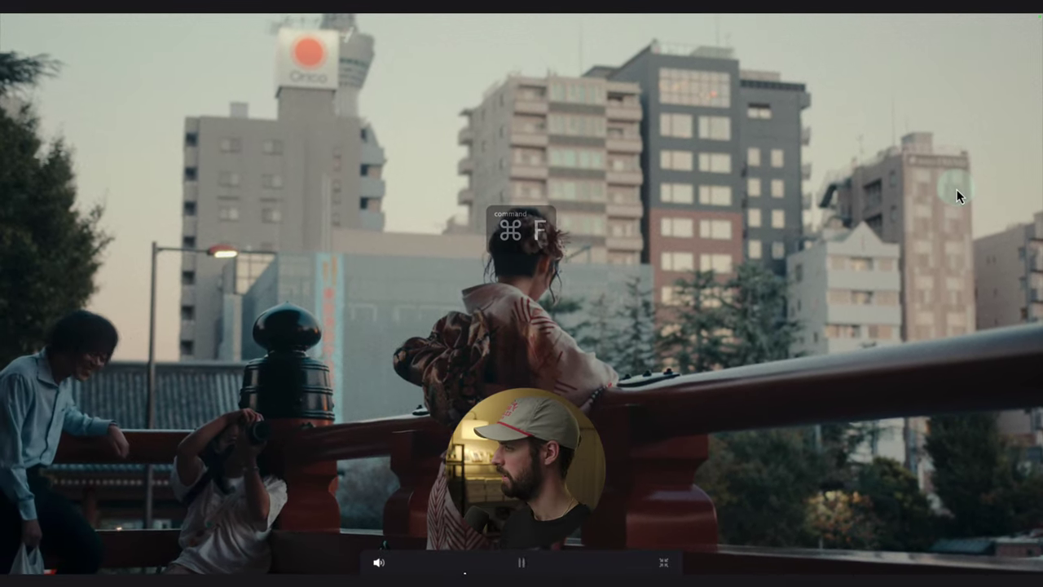
key(super+f)
drag(957, 189, 970, 202)
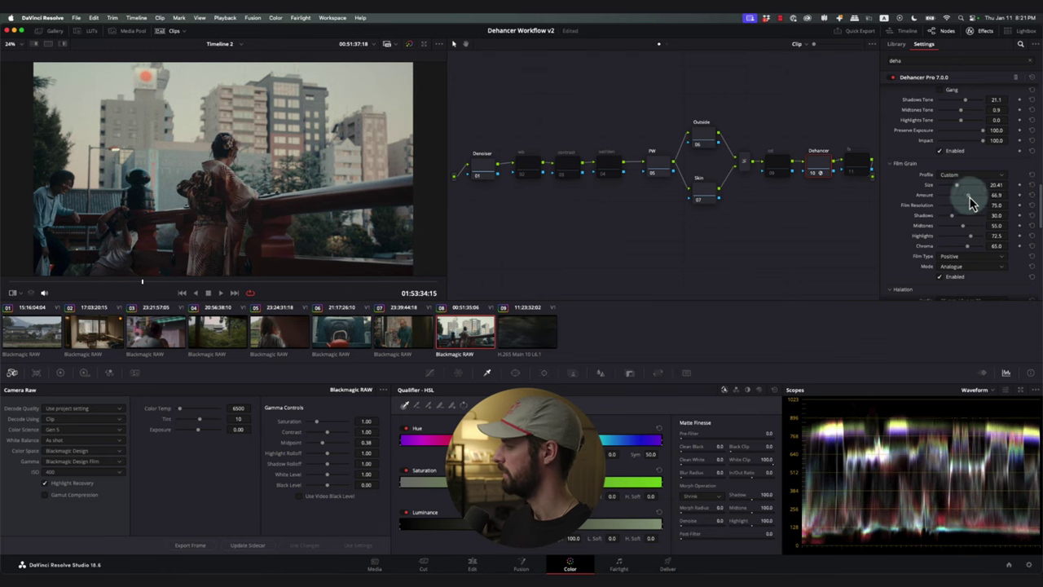
key(super+f)
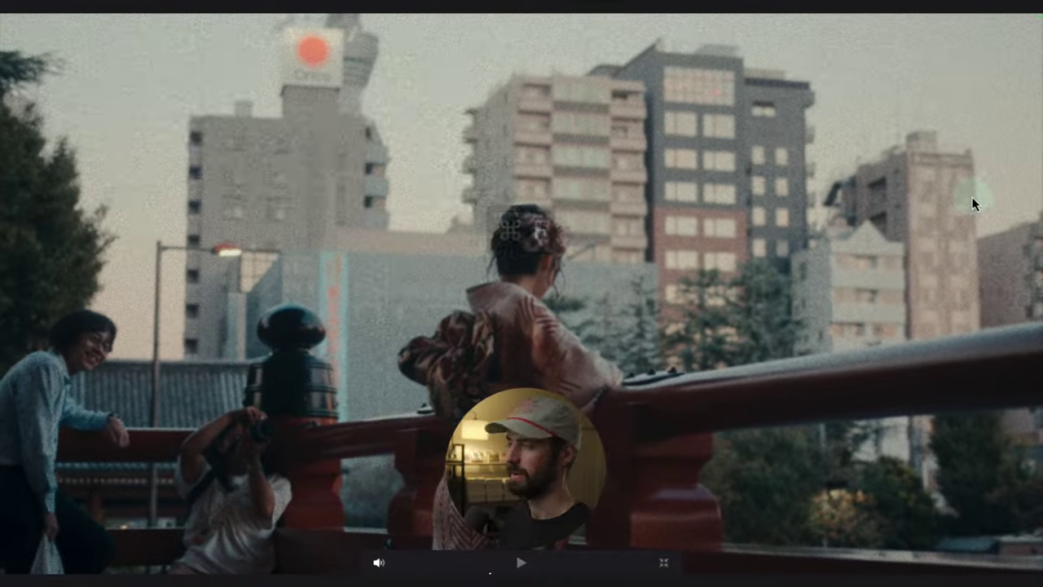
key(super+f)
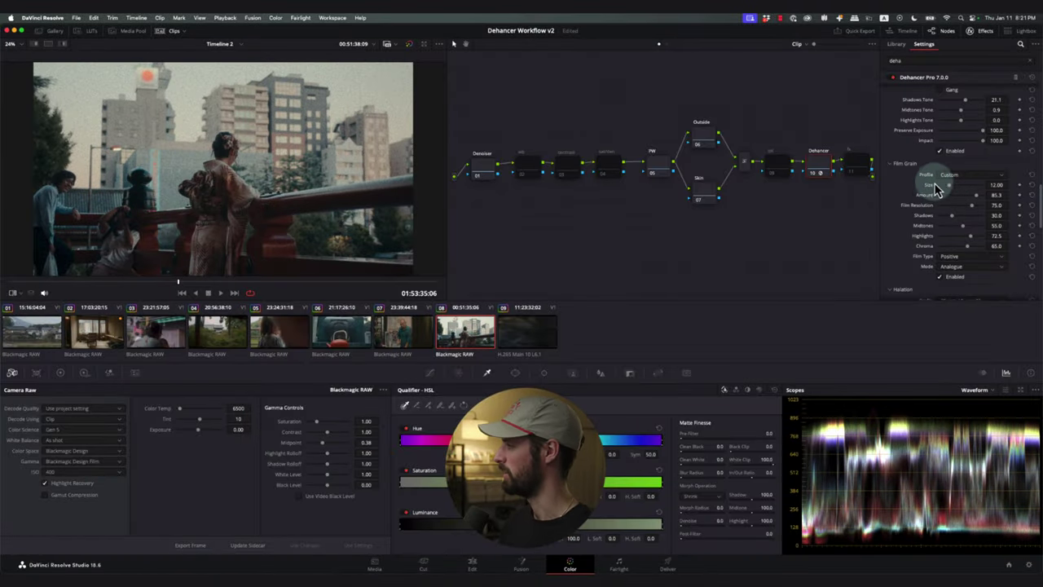
Return the Film Grain profile from Custom to 65 mm ISO 250 and check the frame at full screen.
click(949, 175)
click(958, 258)
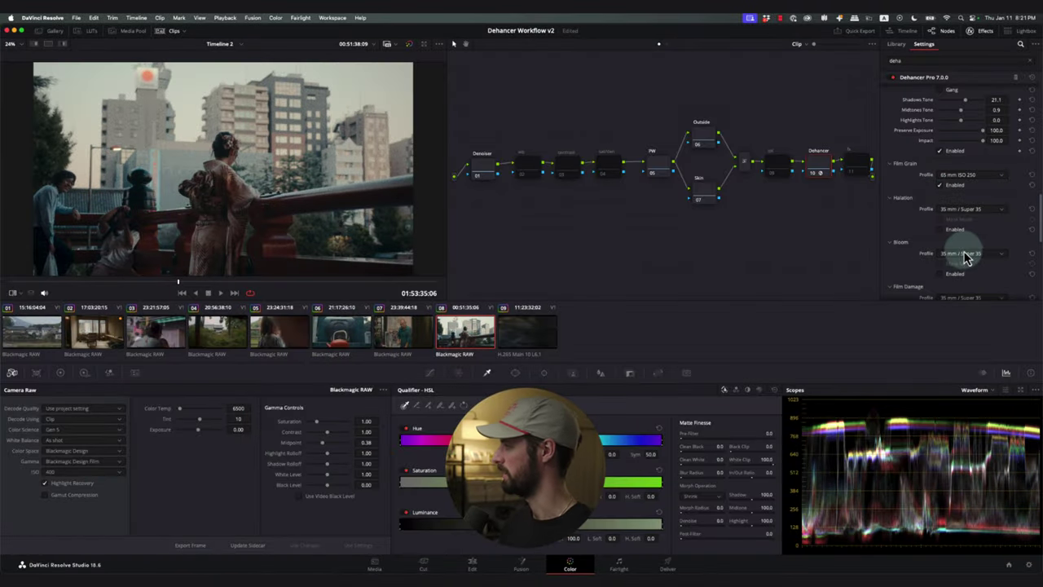
key(super+f)
key(super+f)
click(970, 175)
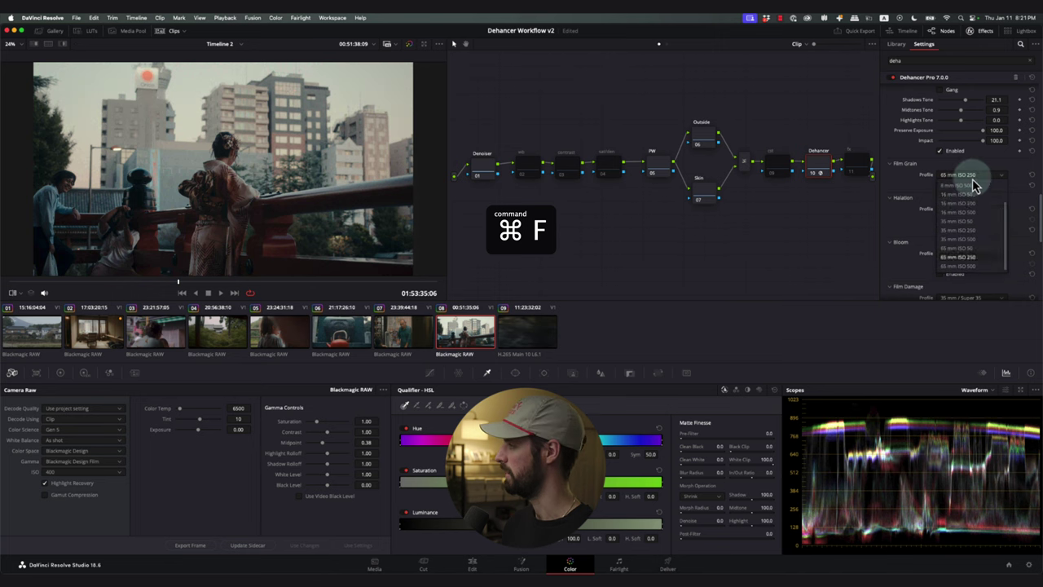
click(900, 199)
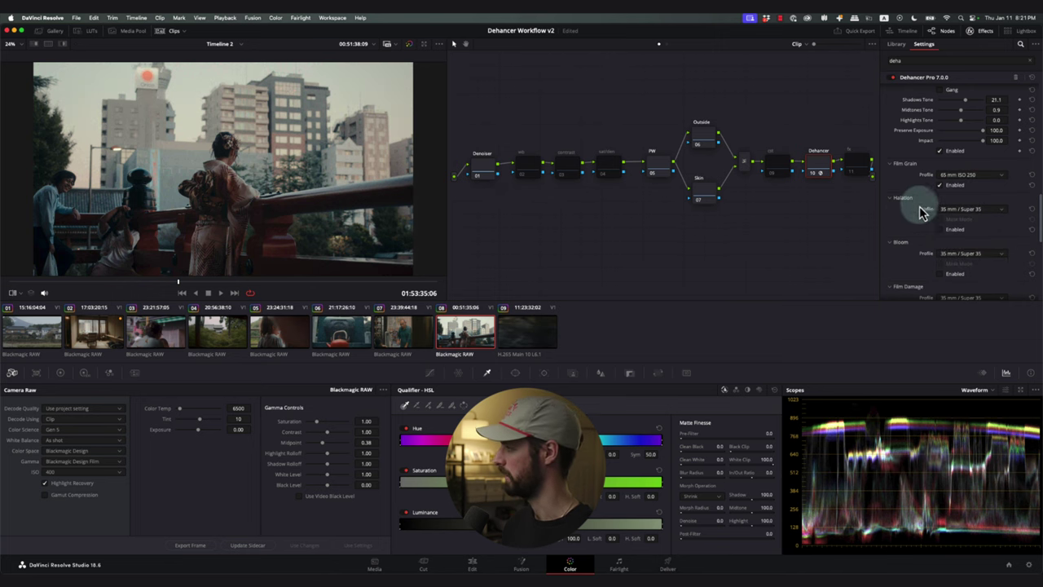
Enable Halation with the 35 mm / Super 35 profile and check the frame at full screen.
scroll(928, 196, down, 1)
click(940, 205)
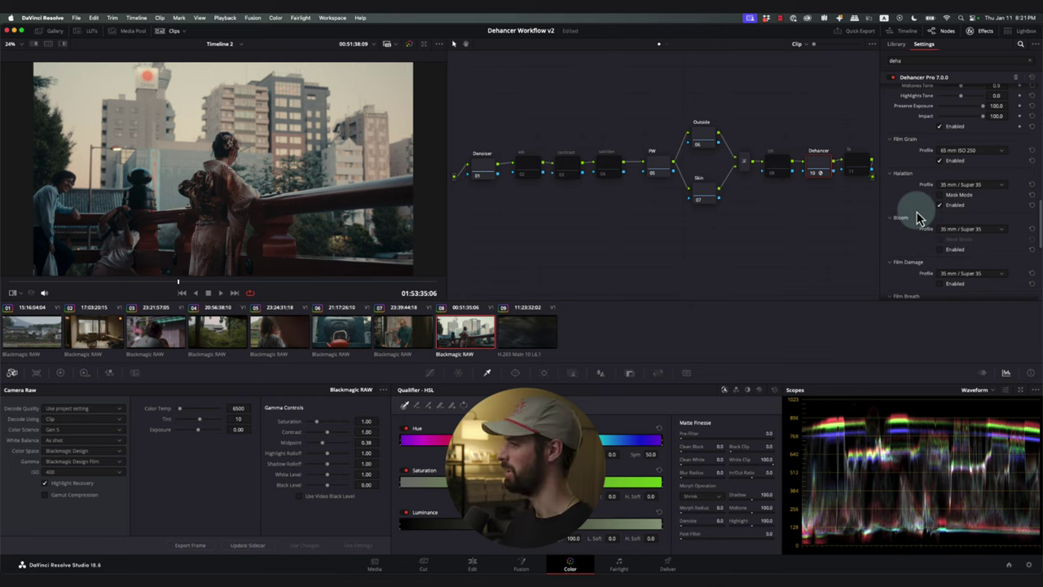
key(super+f)
key(super+f)
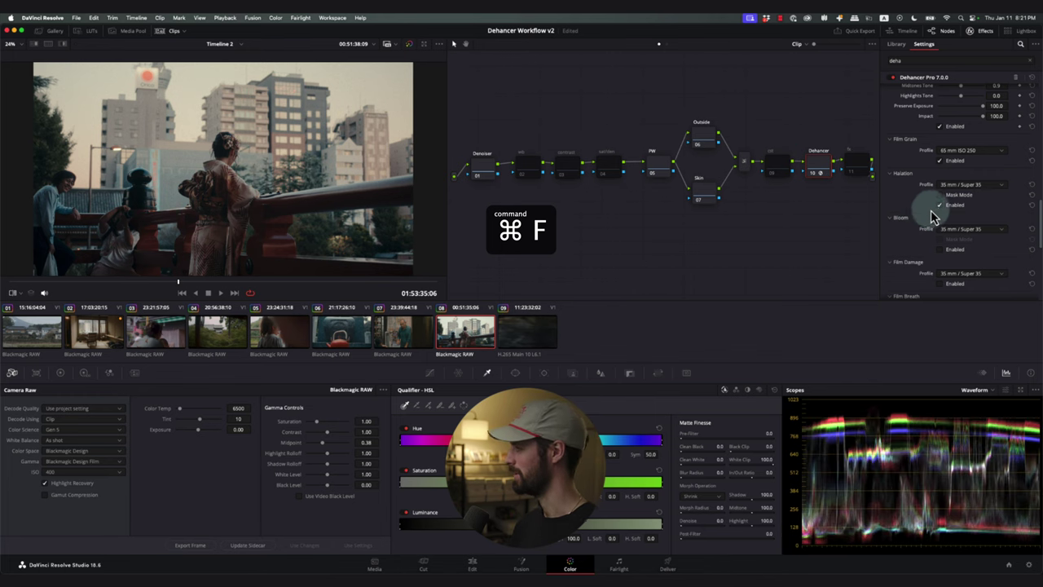
Toggle Halation off and on to compare the frame, and try the 65 mm / 70 mm Halation profile.
click(939, 206)
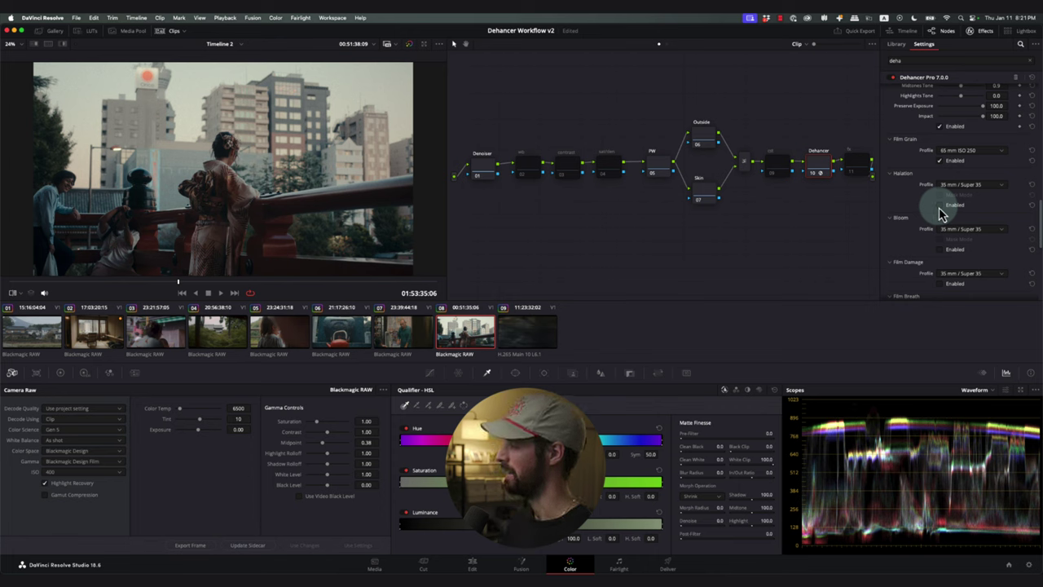
click(939, 206)
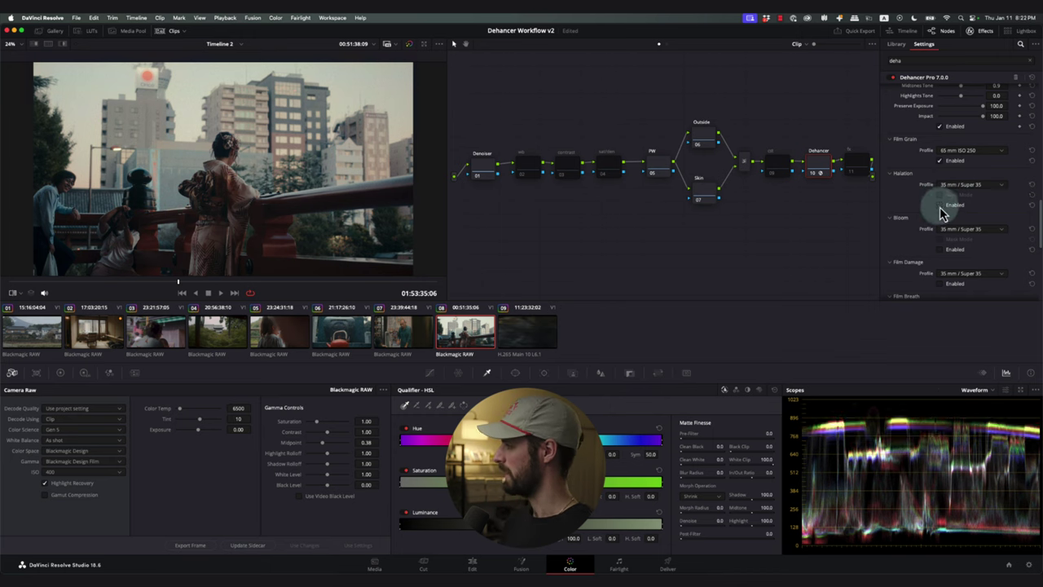
click(951, 186)
click(964, 247)
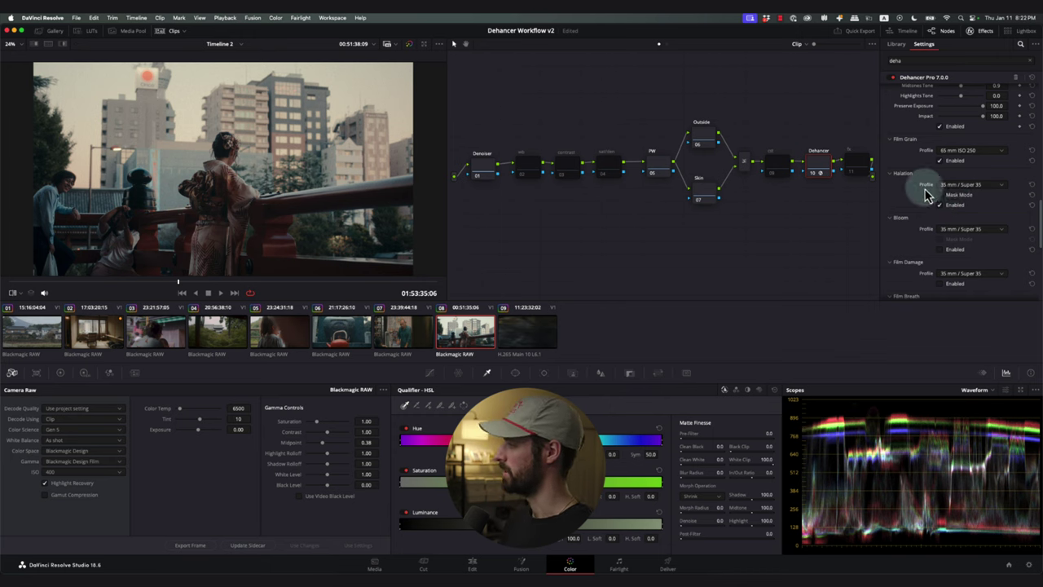
click(960, 186)
click(962, 266)
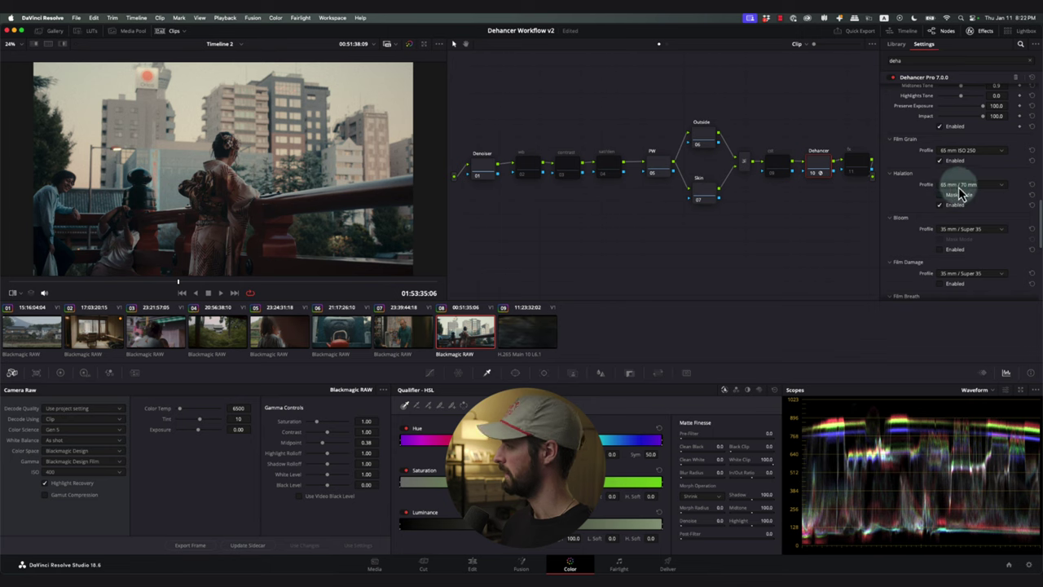
Try the 8 mm / Super 8 No Remjet Halation profile and play the clip at full screen to check it.
click(958, 185)
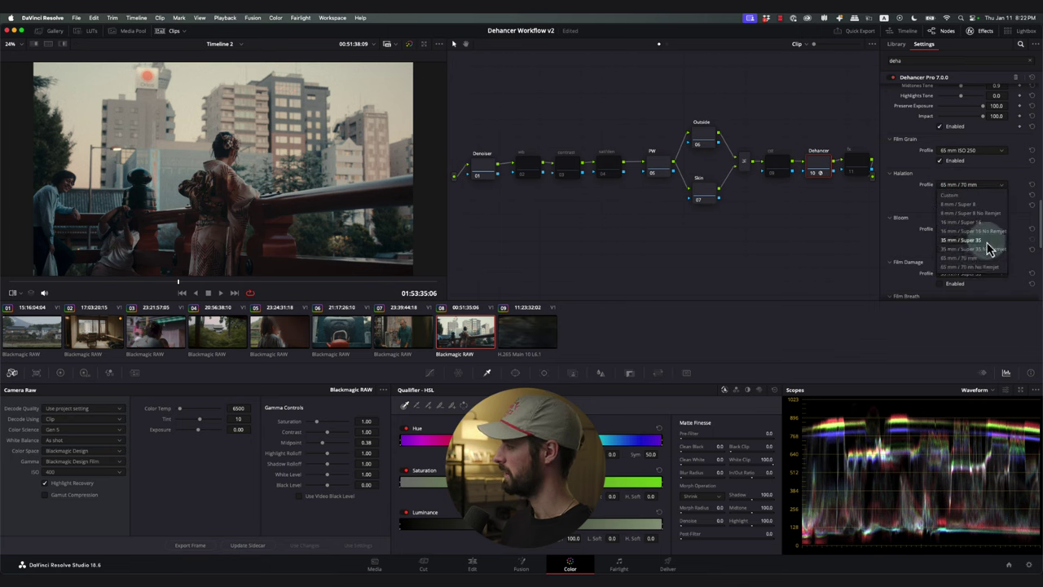
click(968, 213)
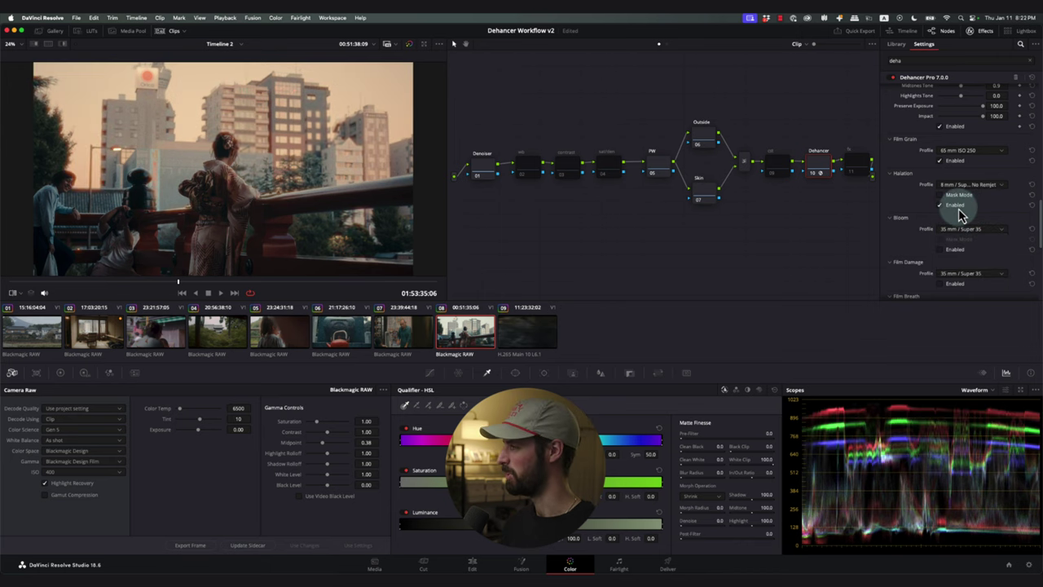
key(super+f)
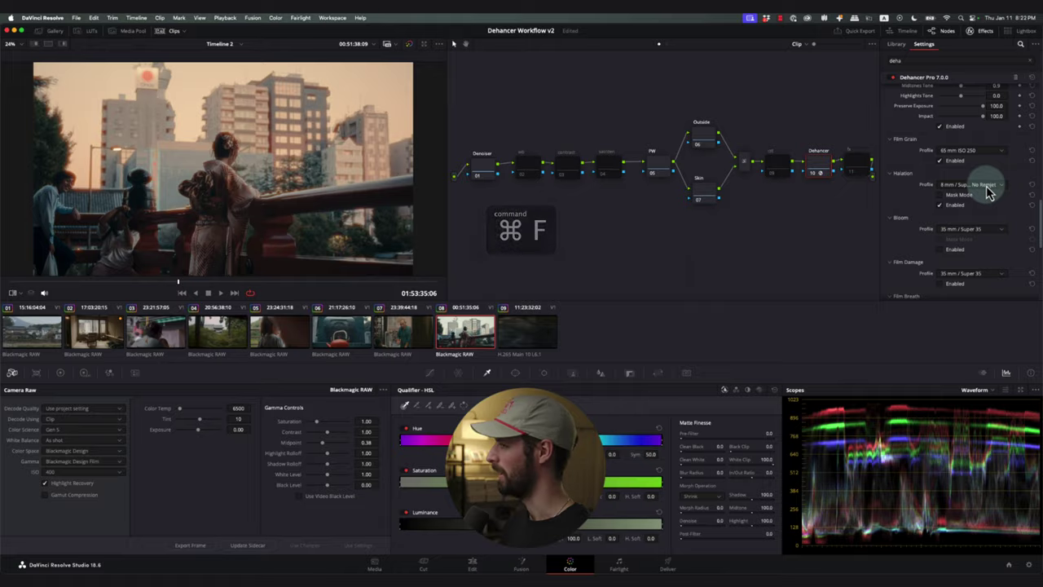
key(super+f)
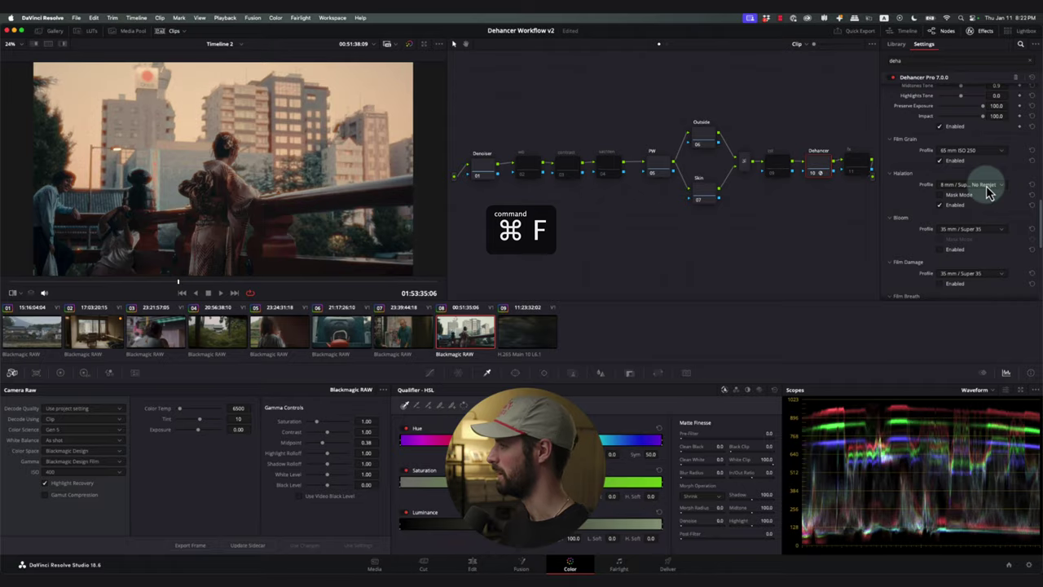
key(super+f)
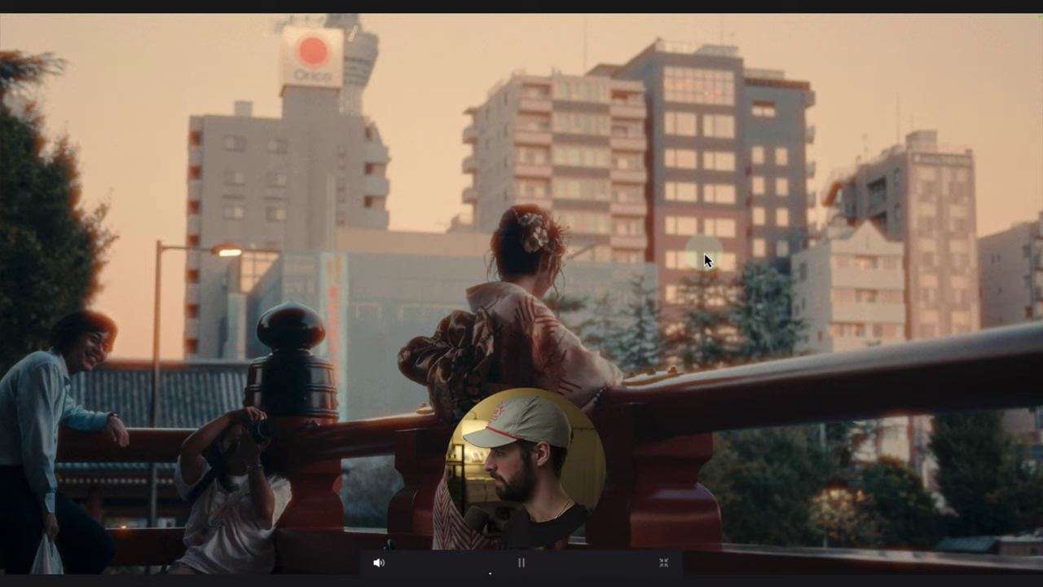
key(space)
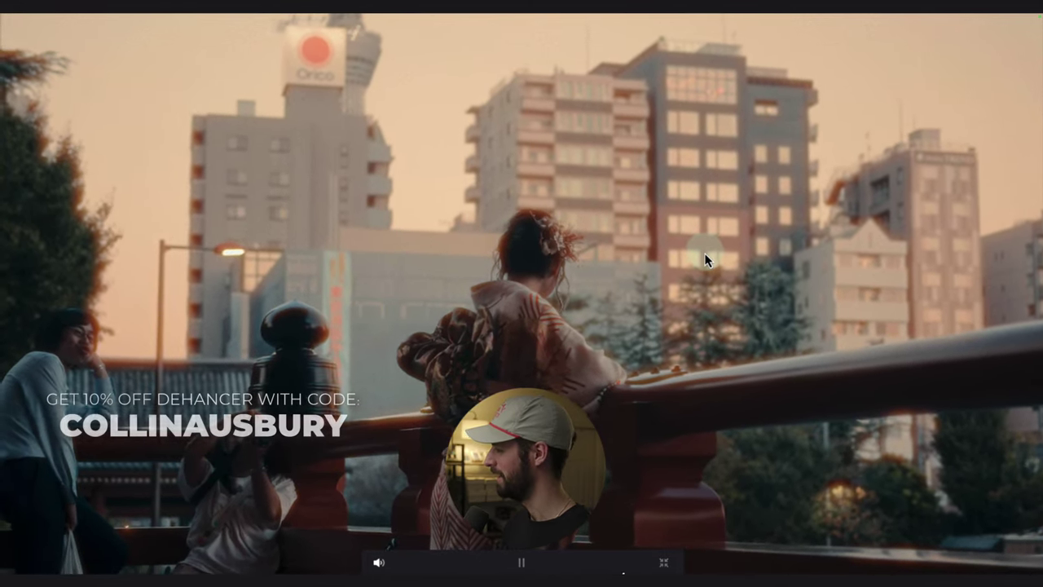
key(super+f)
Return the Halation profile to 35 mm / Super 35 and enable Mask Mode, checking the halation mask at full screen.
click(940, 204)
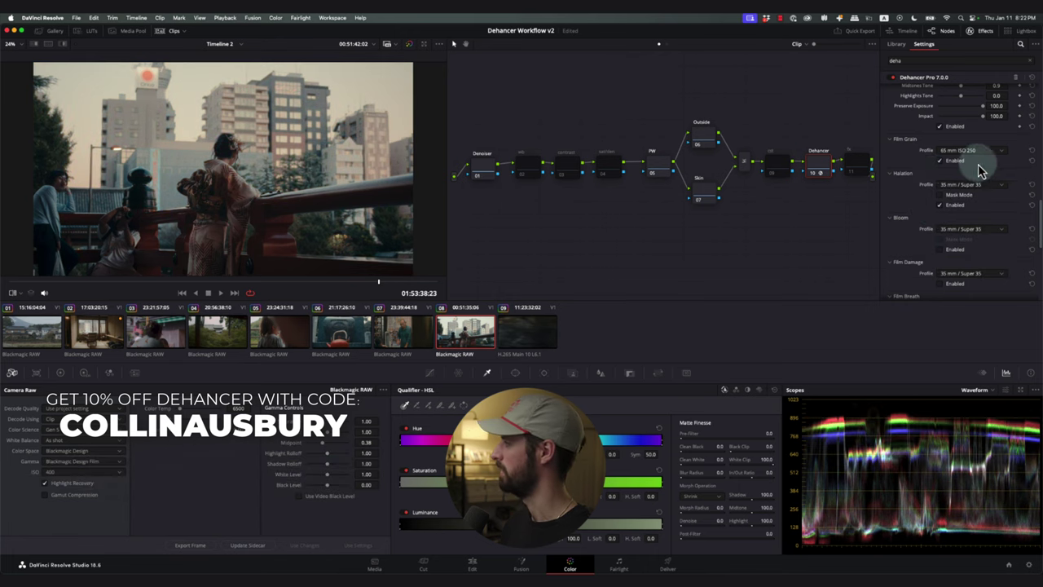
click(941, 195)
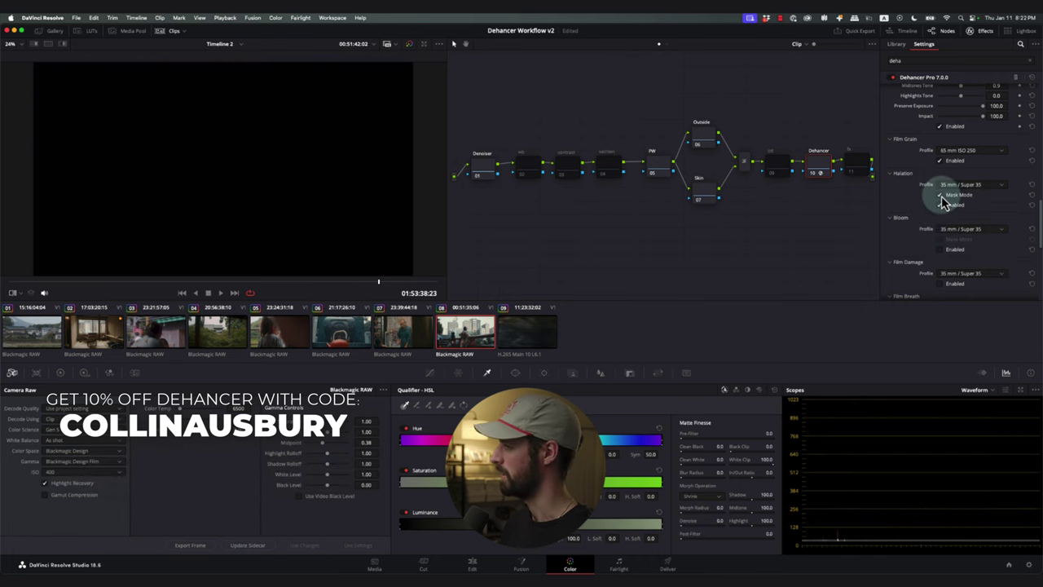
key(super+f)
key(super+f)
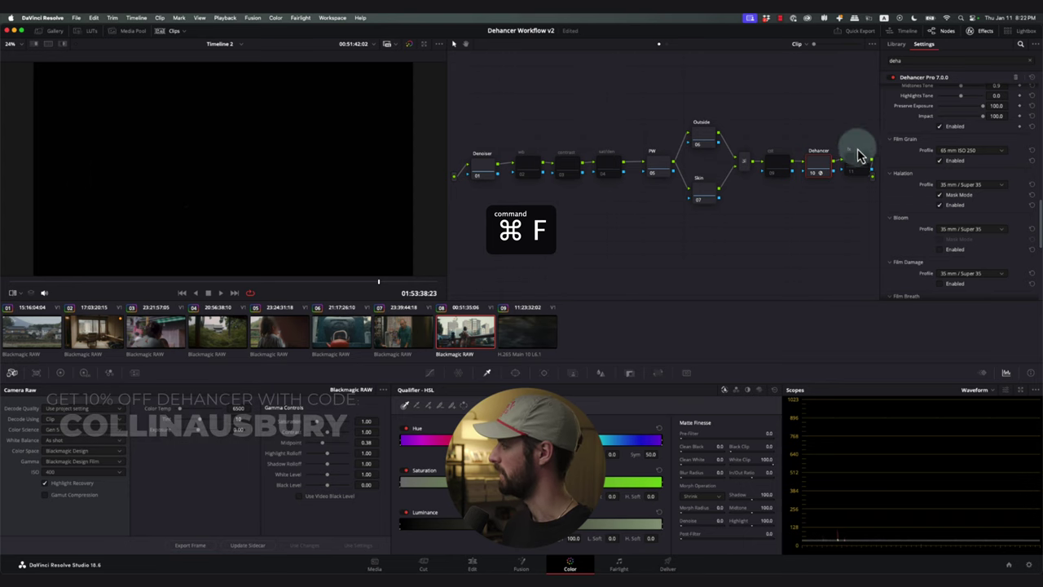
Switch the Halation profile to 8 mm / Super 8 No Remjet and inspect the halation mask full screen.
click(957, 191)
click(969, 216)
key(super+f)
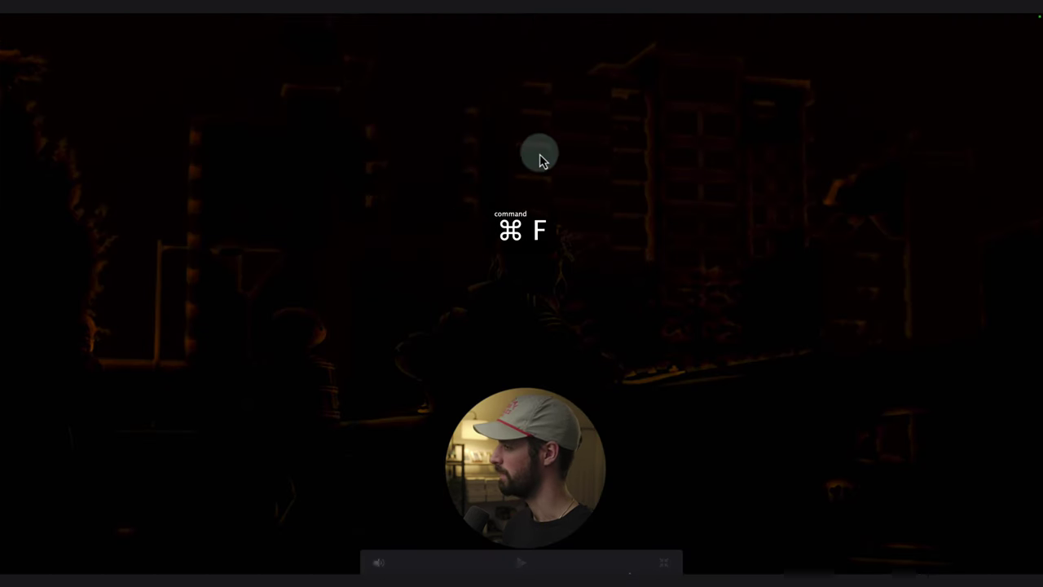
key(super+f)
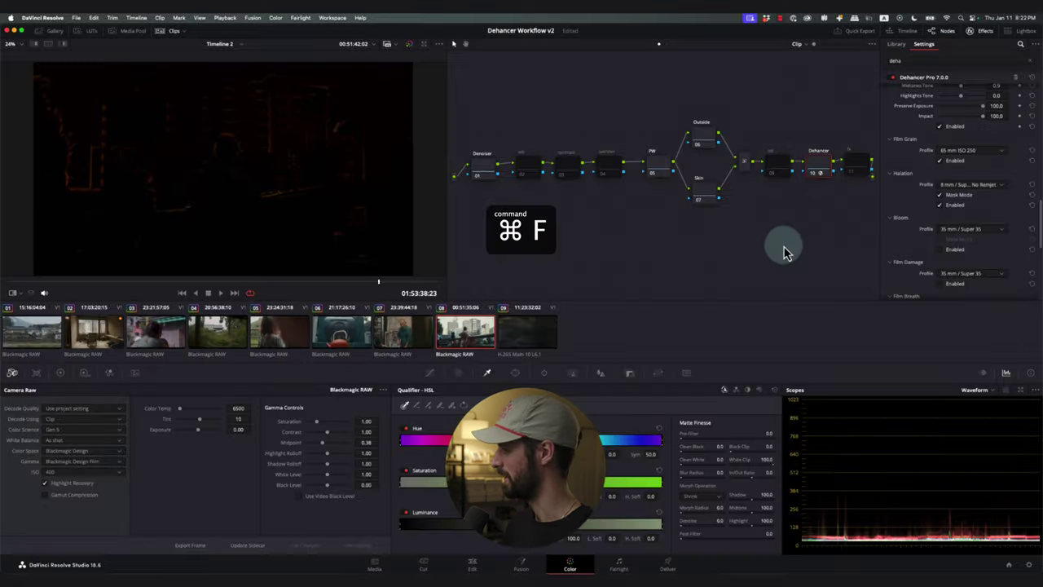
Set the Halation profile to 35 mm / Super 35 and turn off its Mask Mode, keeping Halation enabled.
click(958, 184)
click(963, 240)
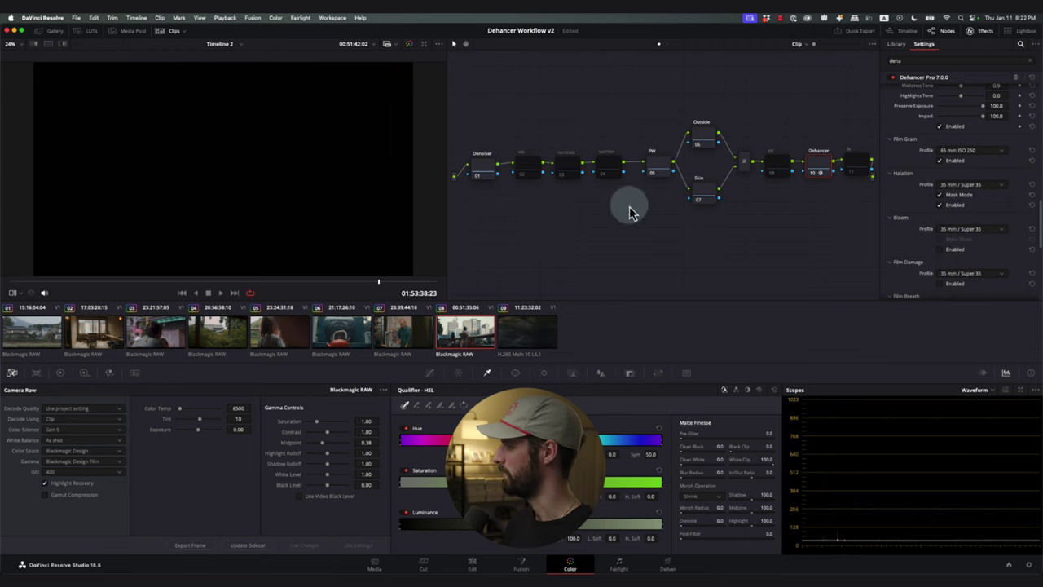
click(941, 197)
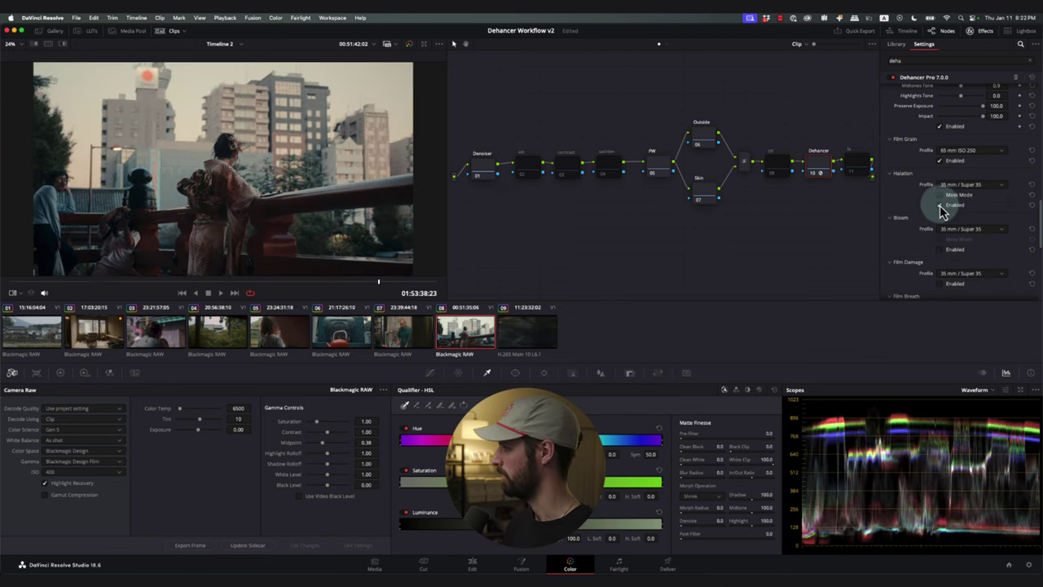
click(940, 205)
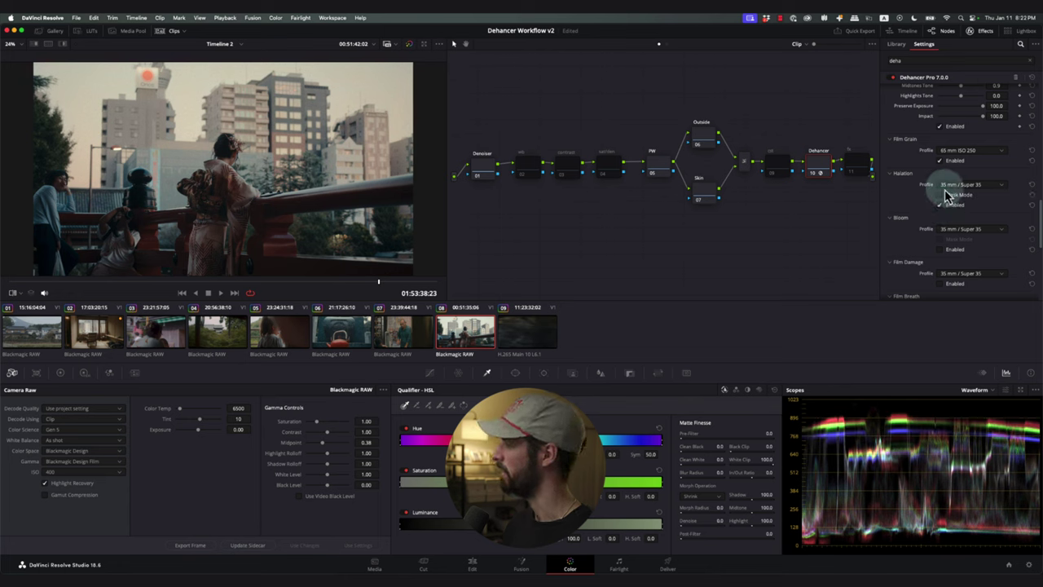
Switch the Halation profile to Custom to examine its parameters, and return it to 35 mm / Super 35.
scroll(947, 198, down, 3)
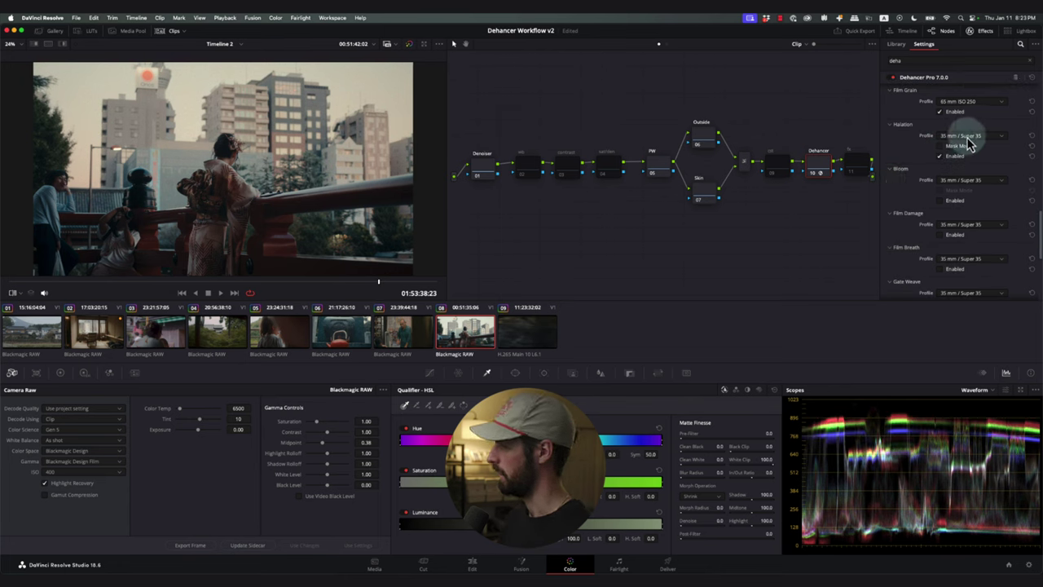
scroll(968, 144, up, 1)
click(958, 167)
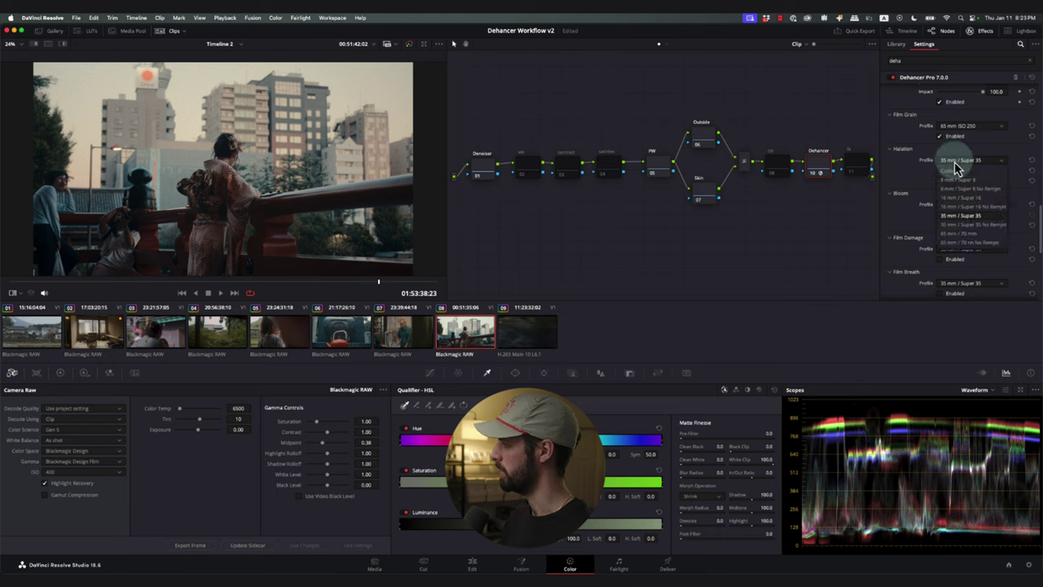
click(956, 171)
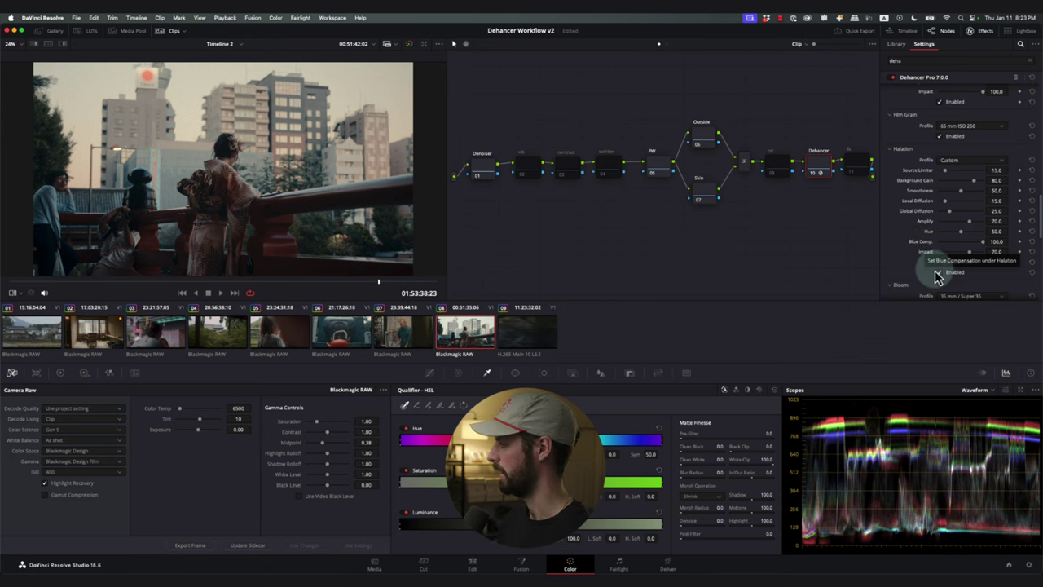
scroll(917, 256, down, 1)
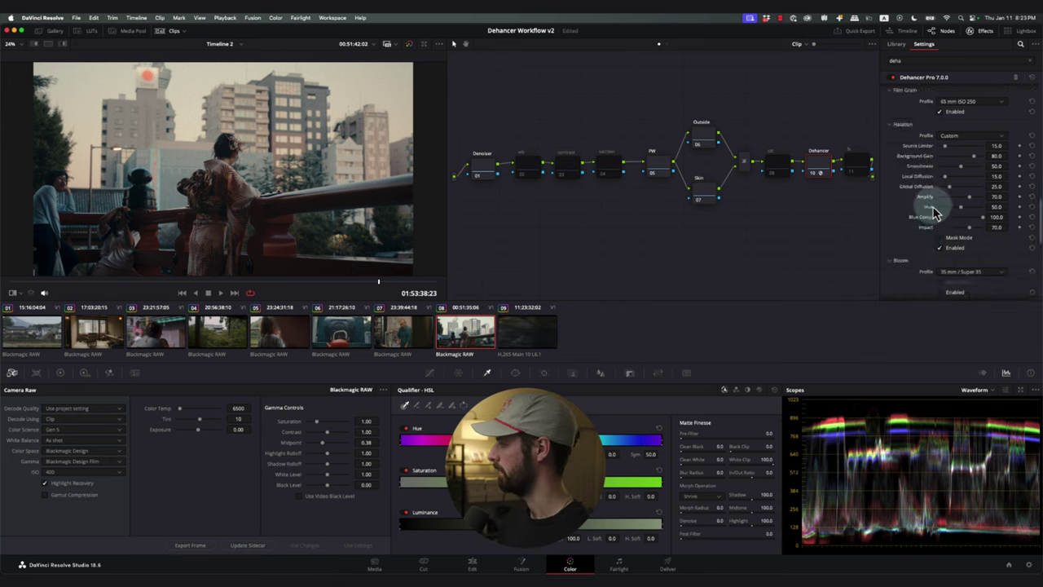
click(952, 135)
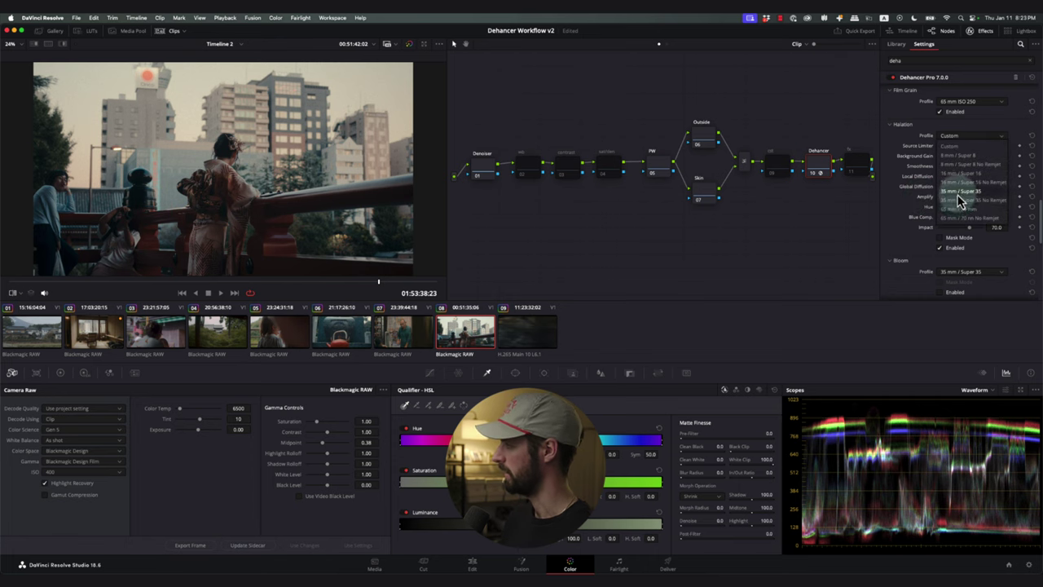
click(958, 193)
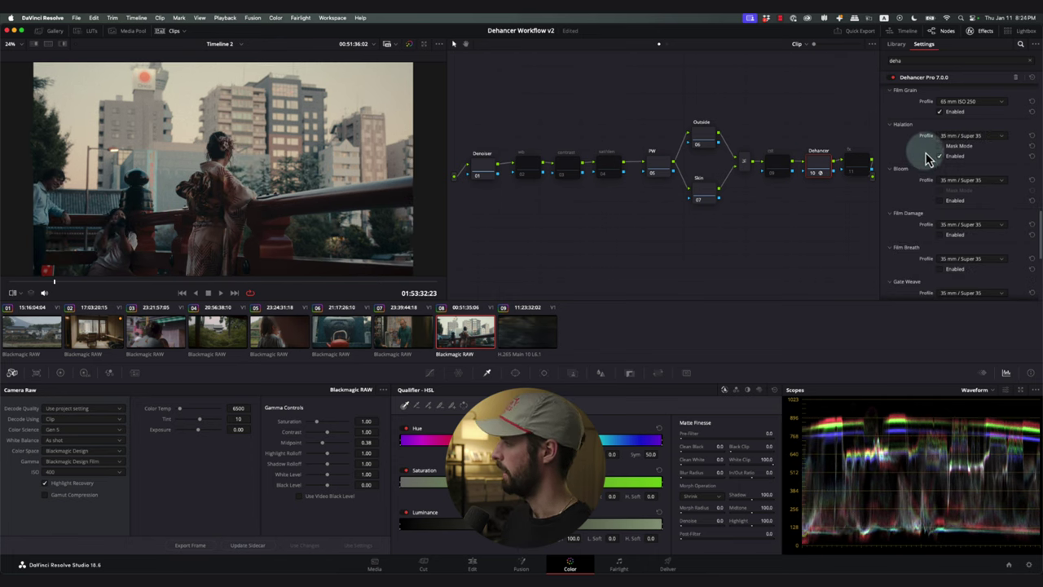
Toggle Bloom on and off to compare the image using the 35 mm / Super 35 and 16 mm / Super 16 profiles.
click(940, 201)
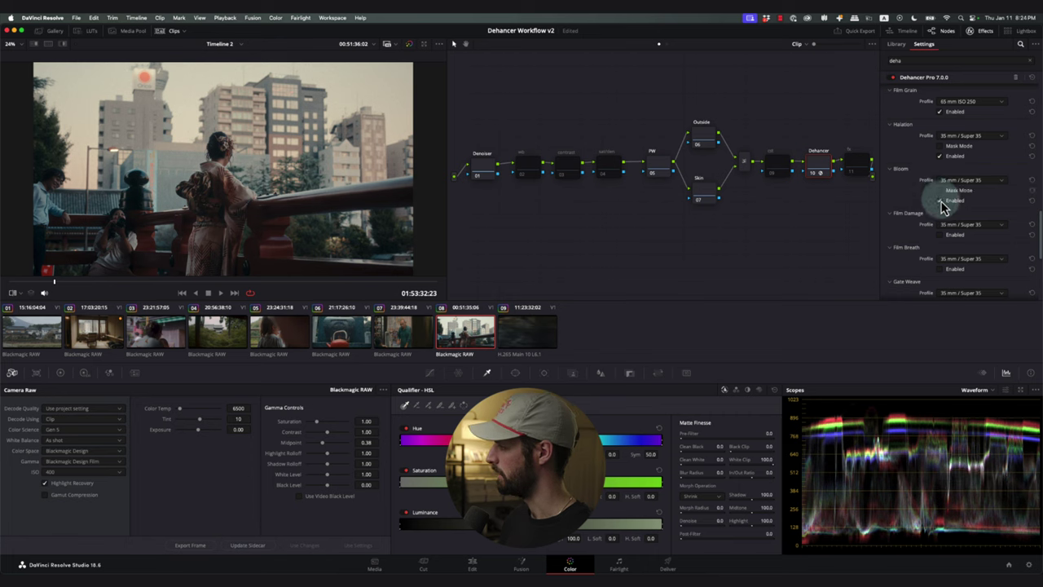
click(940, 201)
click(940, 201)
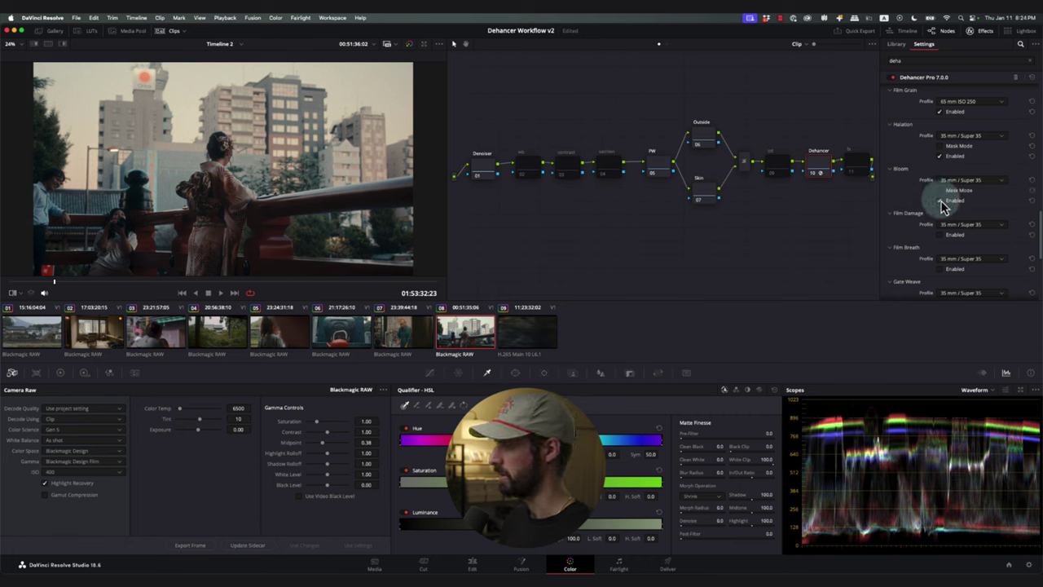
click(943, 180)
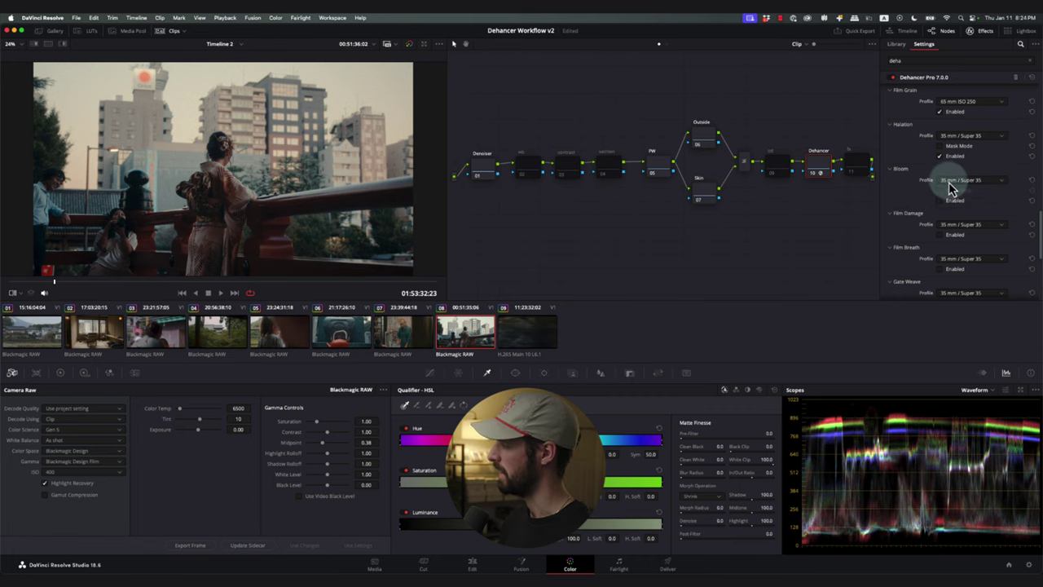
click(953, 210)
click(928, 200)
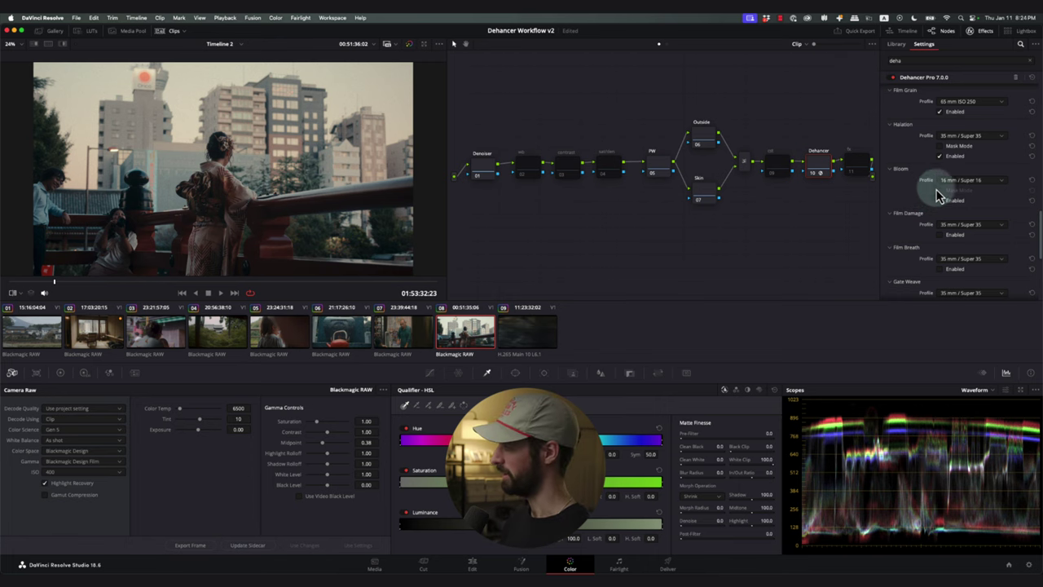
Set the Bloom profile to 35 mm / Super 35 and enable Bloom with its Mask Mode on.
click(948, 182)
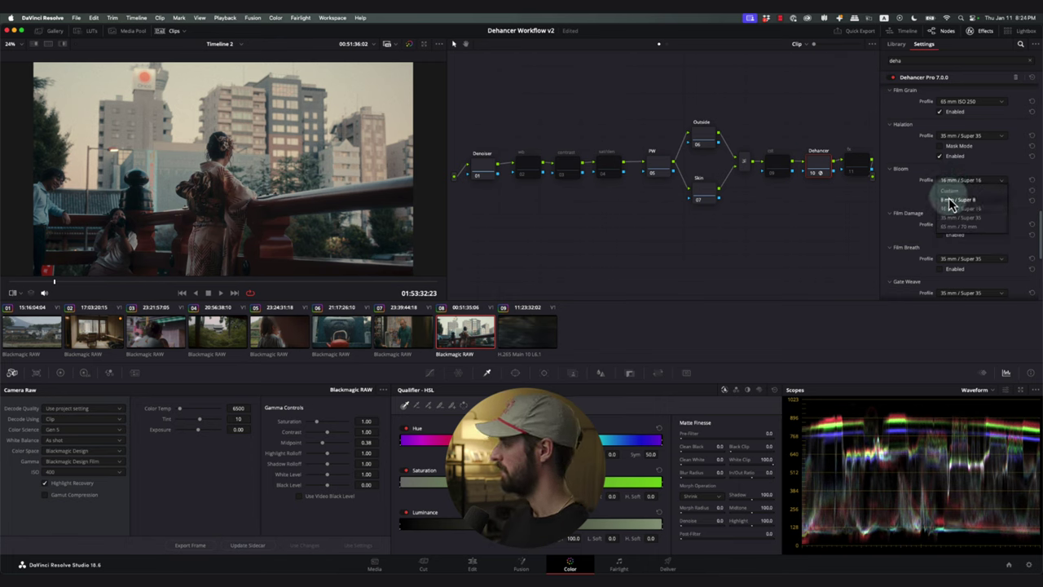
click(953, 219)
click(950, 202)
click(941, 193)
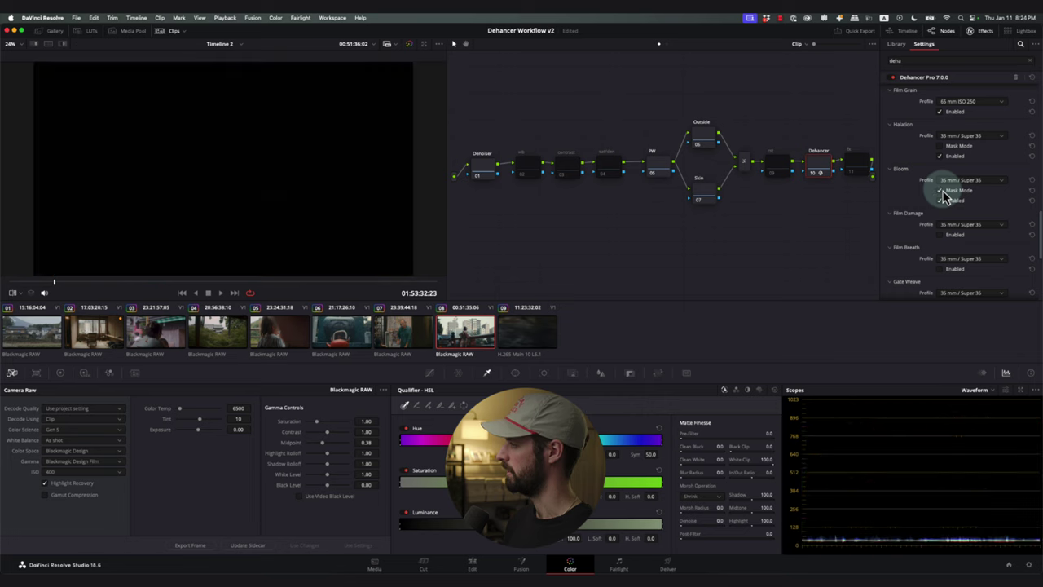
Change the Bloom profile to 8 mm / Super 8 and inspect the bloom mask full screen.
click(941, 200)
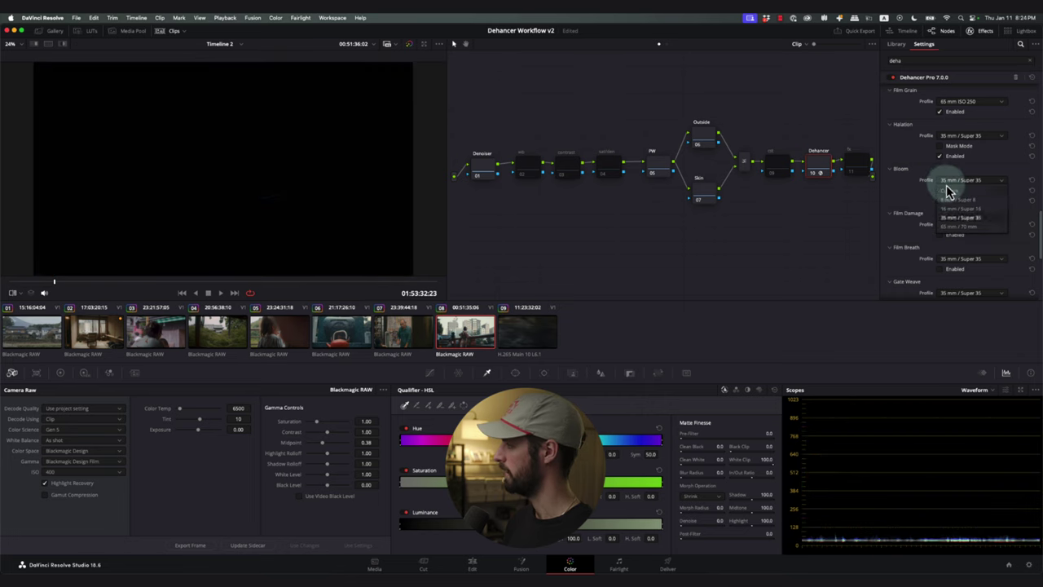
key(super+f)
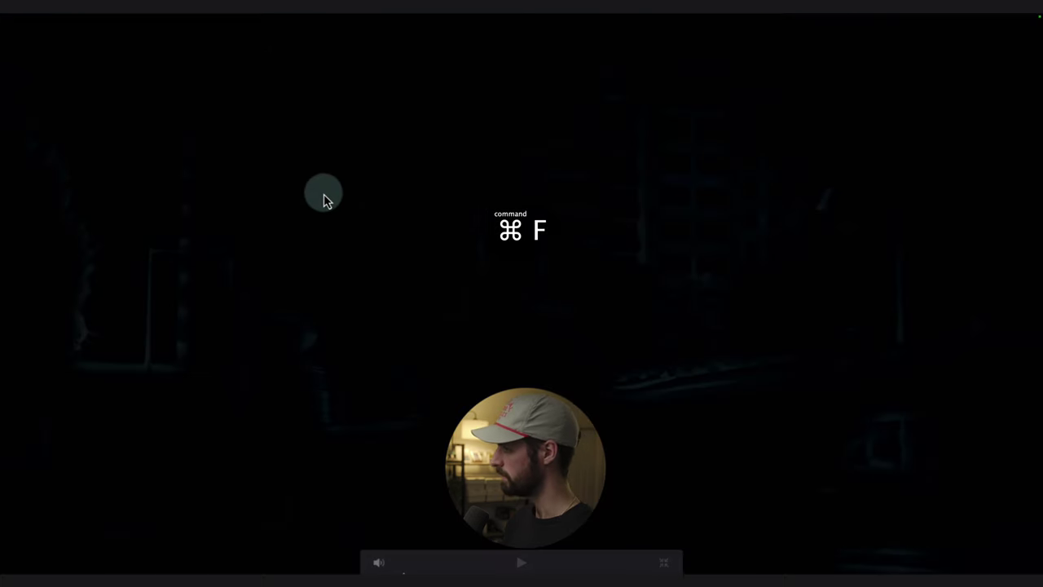
key(super+f)
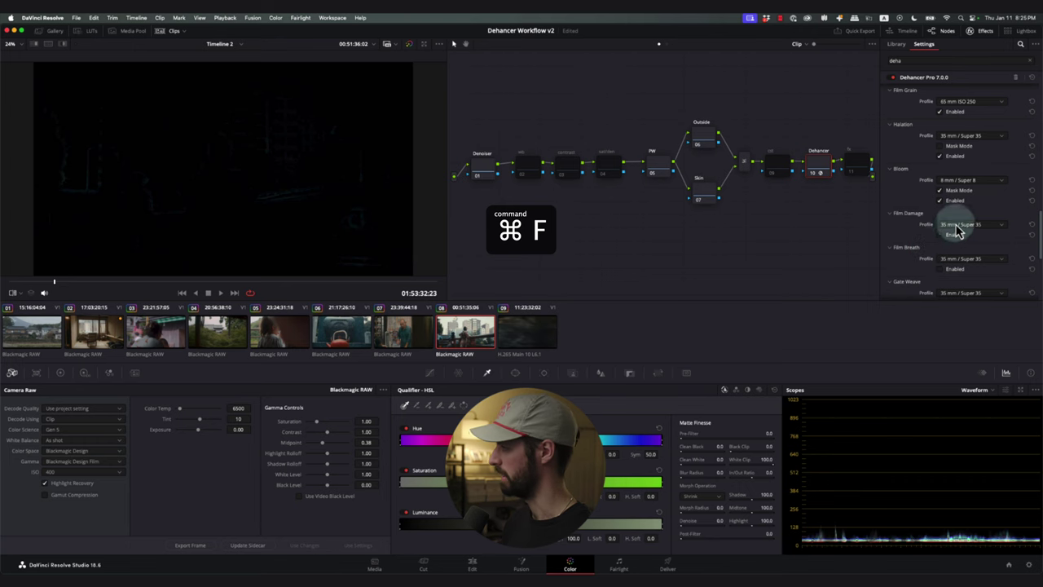
Turn off Bloom's Mask Mode and compare the full image with and without Bloom, including full screen.
click(940, 200)
click(940, 200)
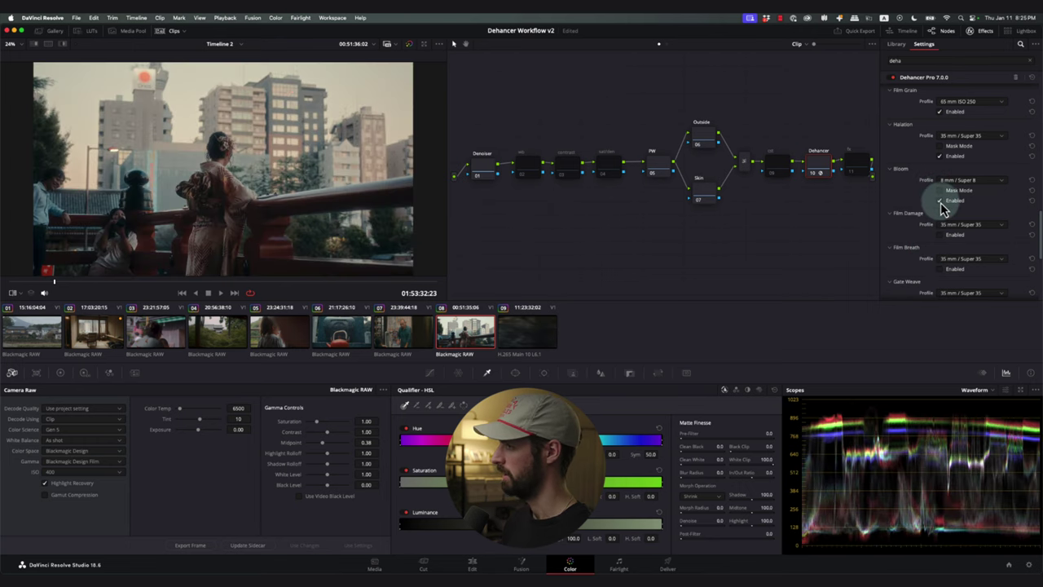
click(940, 201)
click(940, 201)
key(super+f)
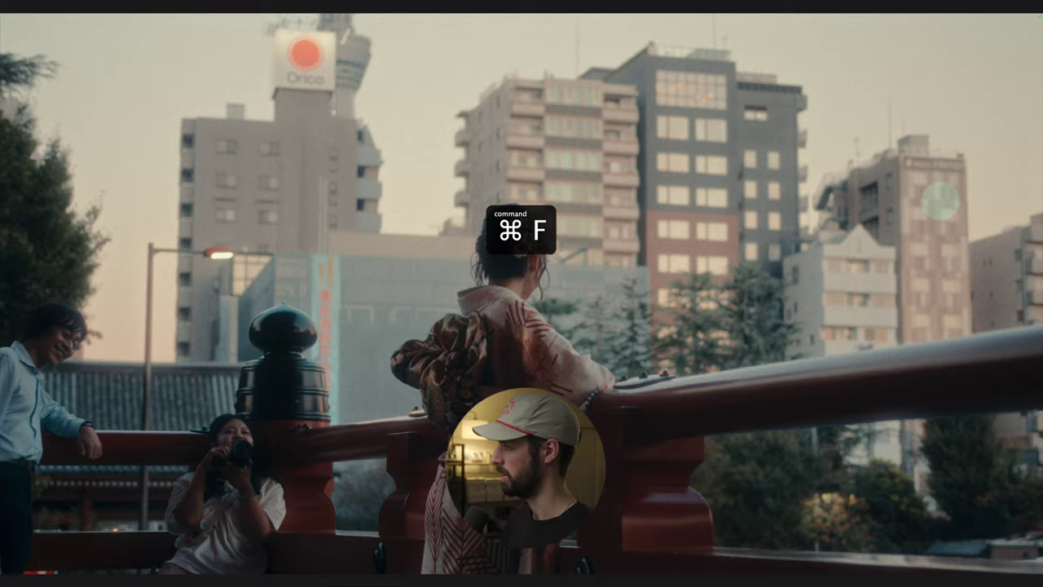
key(super+f)
Switch Bloom to a Custom profile with Highlights 79.8, Source Limiter 14.7, Details 73.4 and Diffusion 25.7, and compare the node on and off full screen.
click(951, 181)
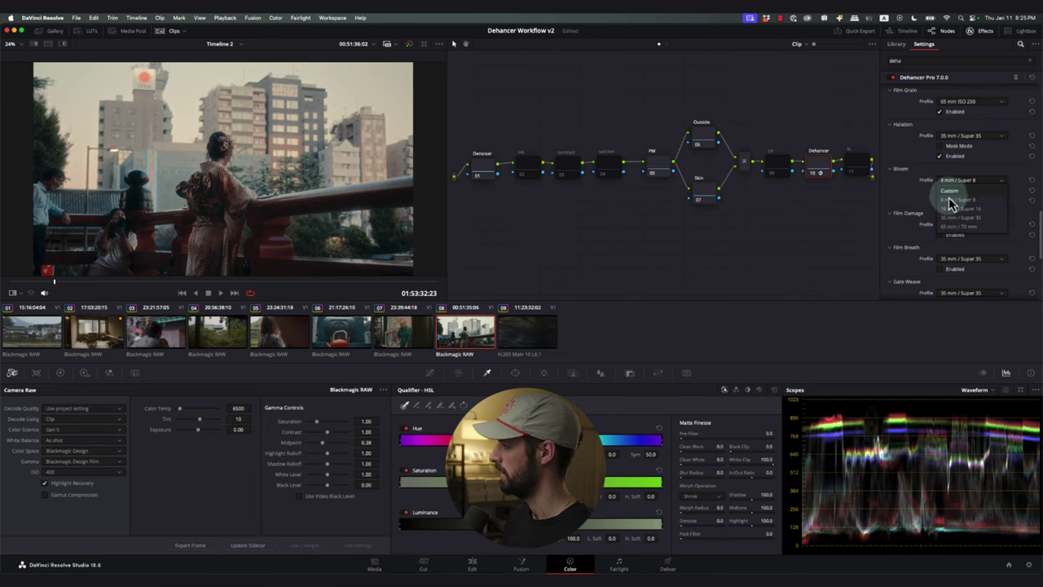
click(948, 190)
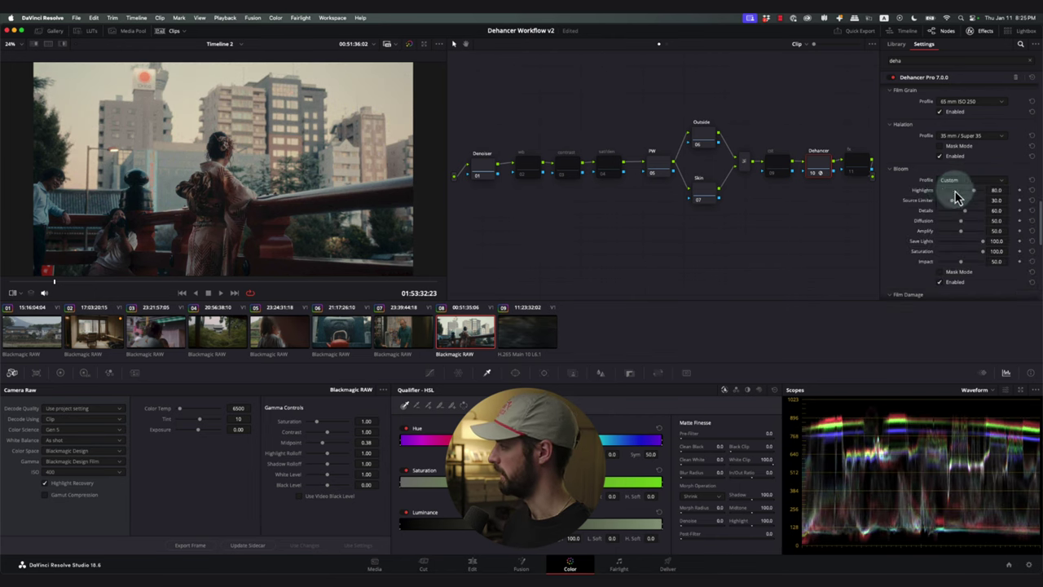
drag(970, 196, 953, 208)
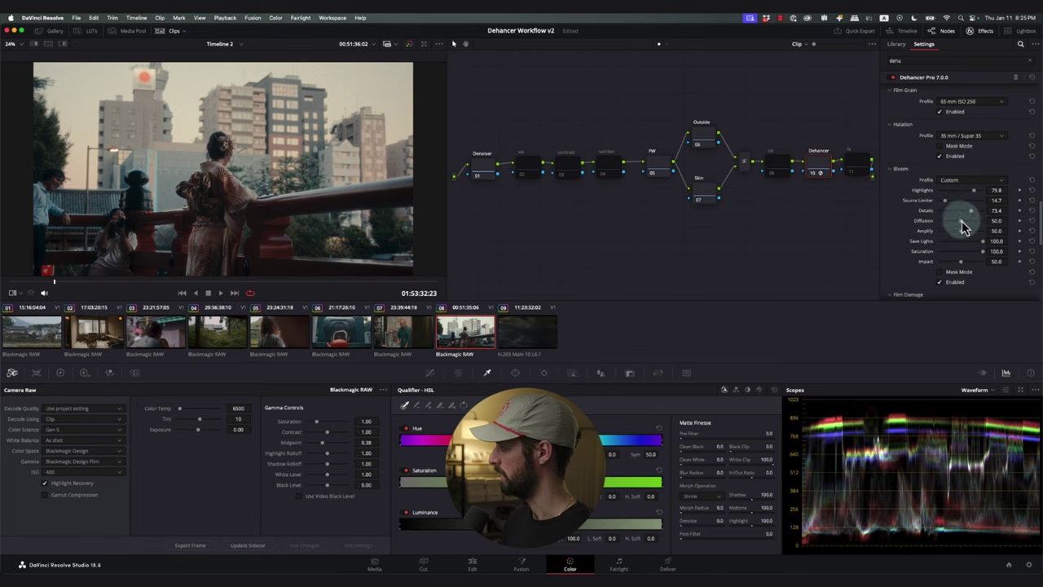
drag(942, 223, 954, 226)
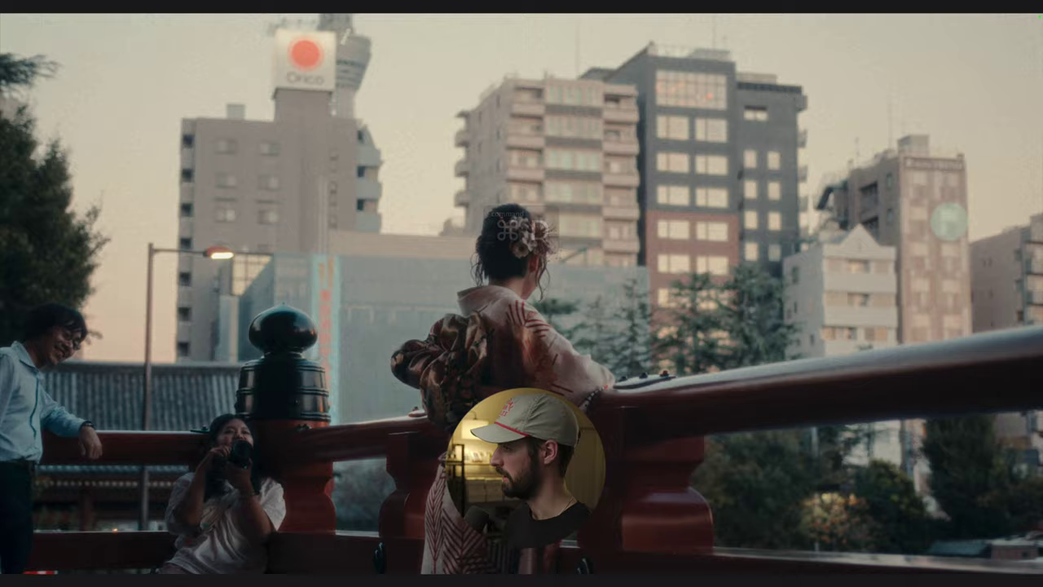
key(super+d)
key(super+d)
key(super+f)
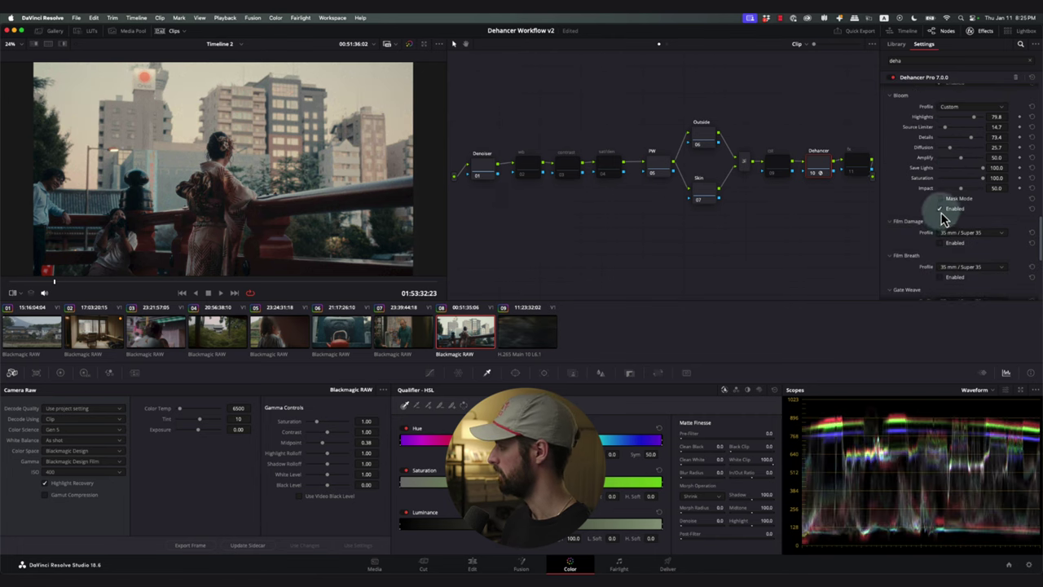
Enable Film Damage with the 35 mm / Super 35 profile and review the clip's playback full screen.
scroll(928, 232, down, 5)
scroll(935, 189, up, 2)
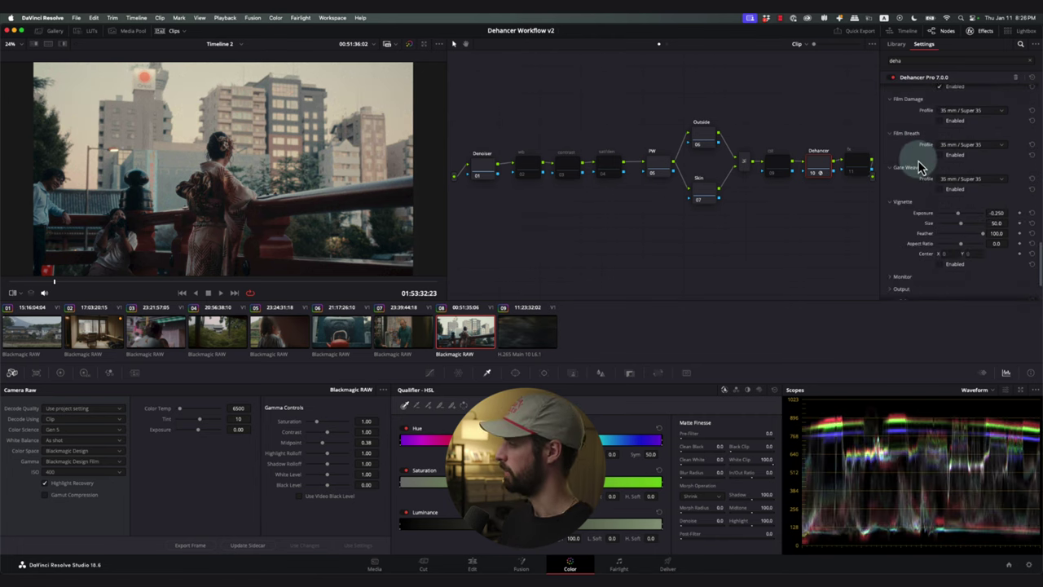
scroll(912, 171, down, 2)
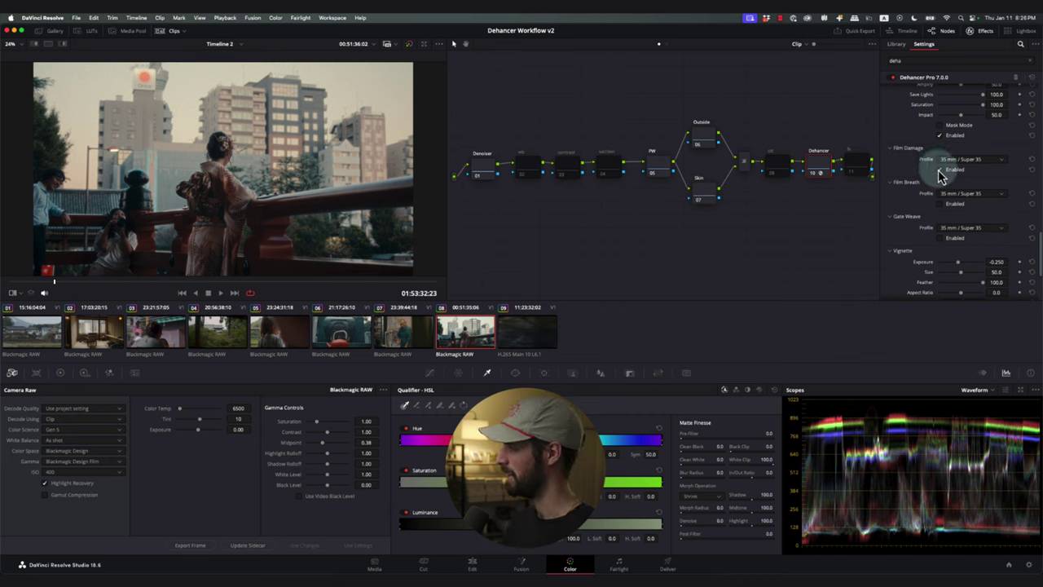
key(super+f)
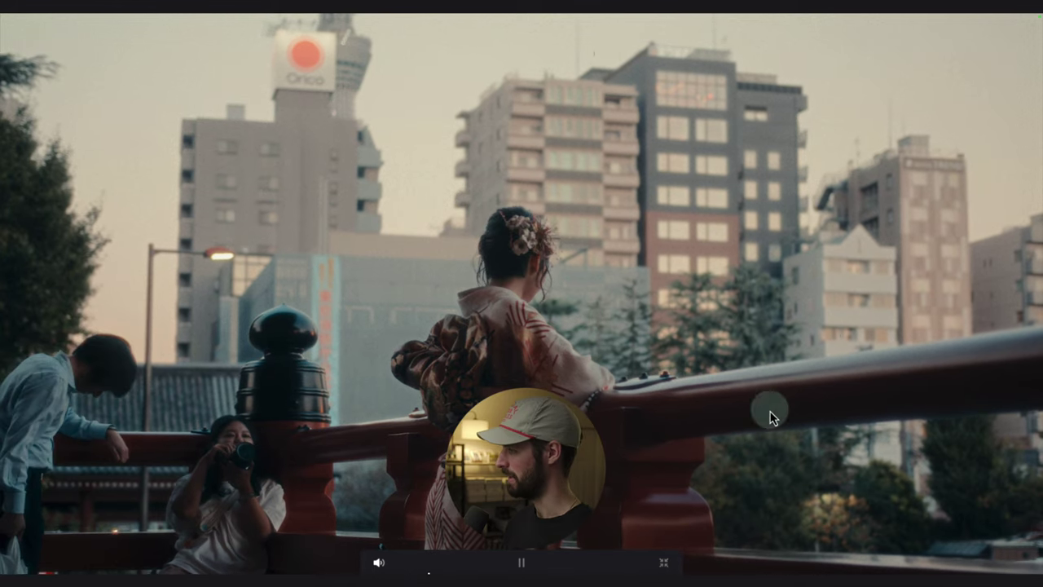
key(super+f)
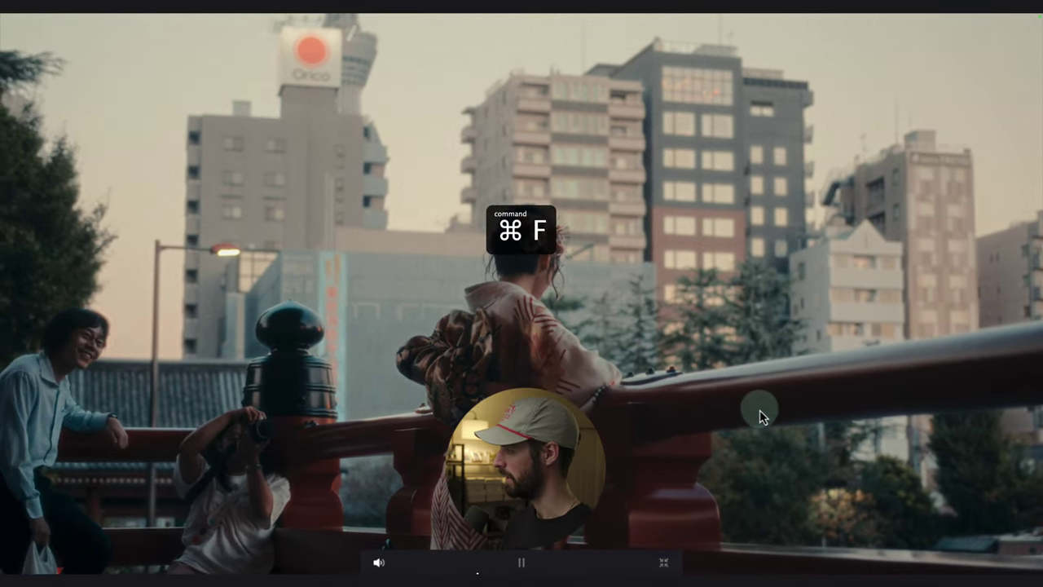
Try another Film Damage profile in full-screen playback, and set the Film Damage profile to Custom.
click(959, 163)
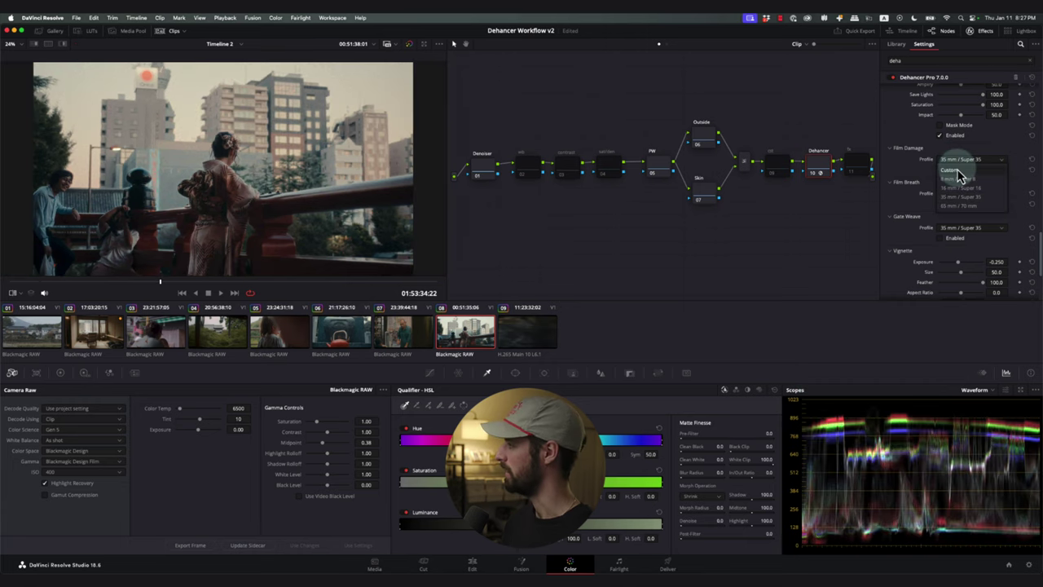
key(super+f)
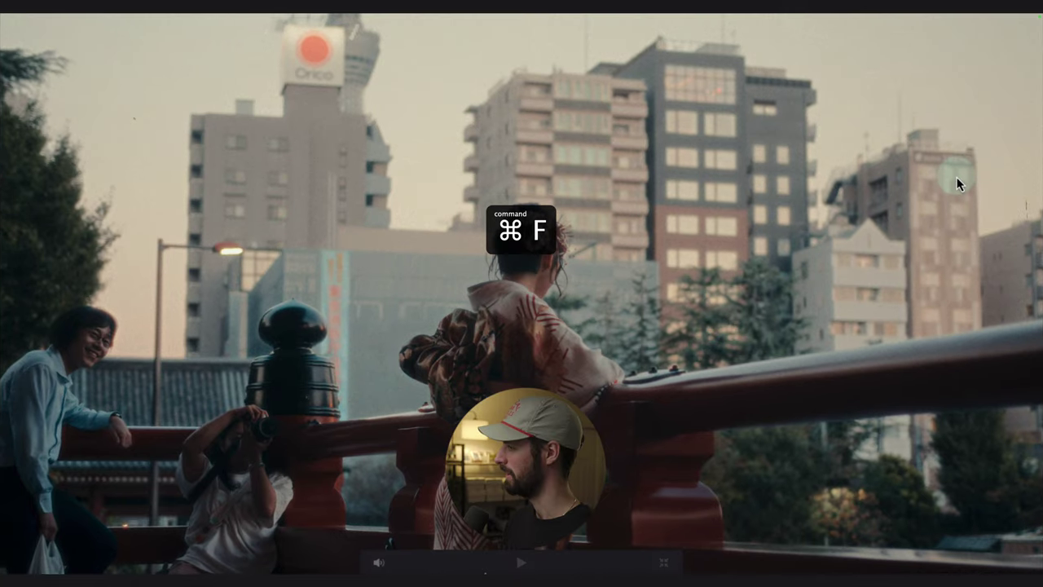
key(super+f)
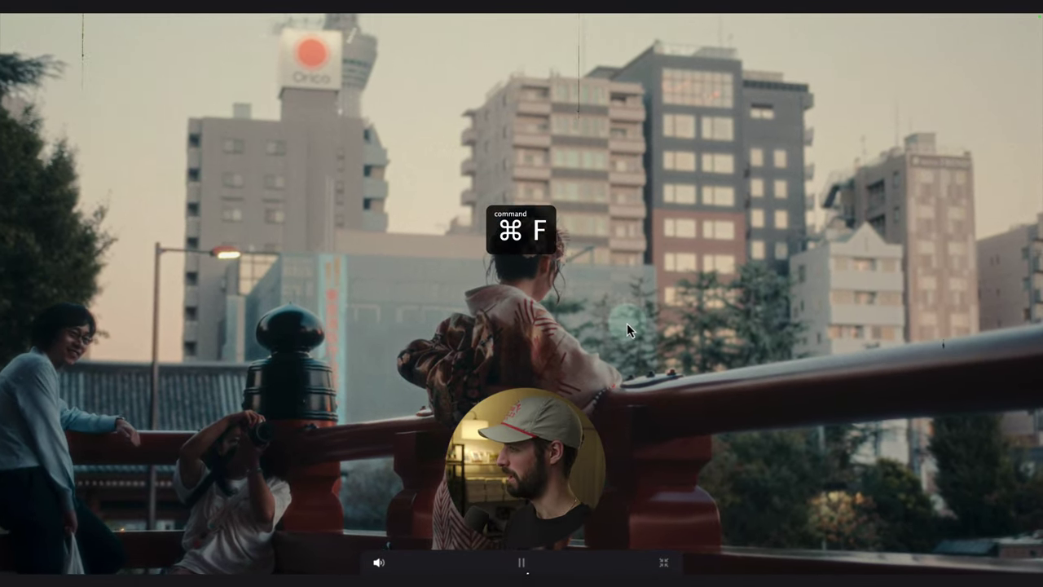
click(958, 170)
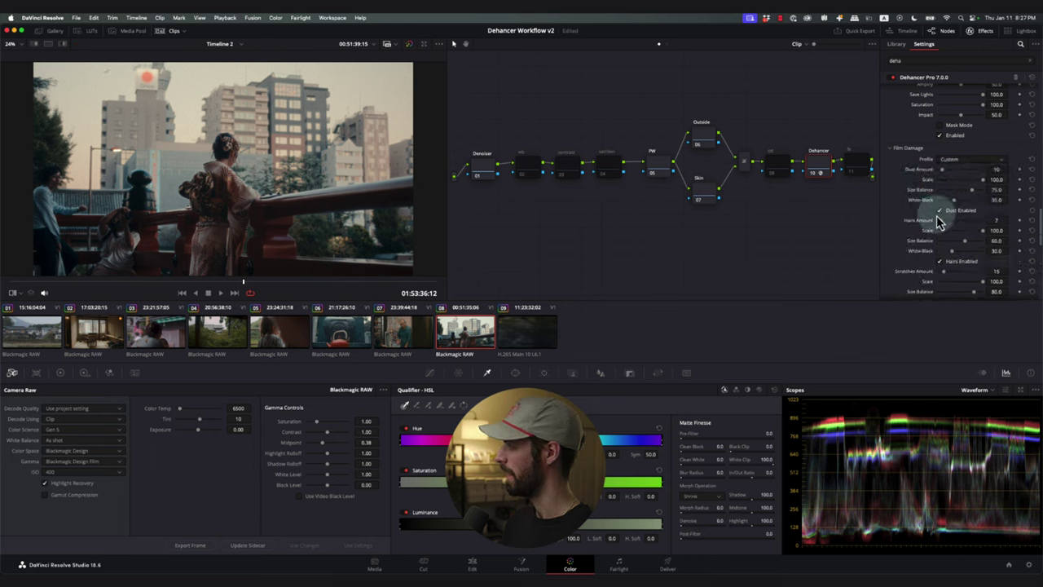
Change the Film Damage profile to 8 mm / Super 8 and disable the Film Damage effect.
scroll(928, 229, down, 3)
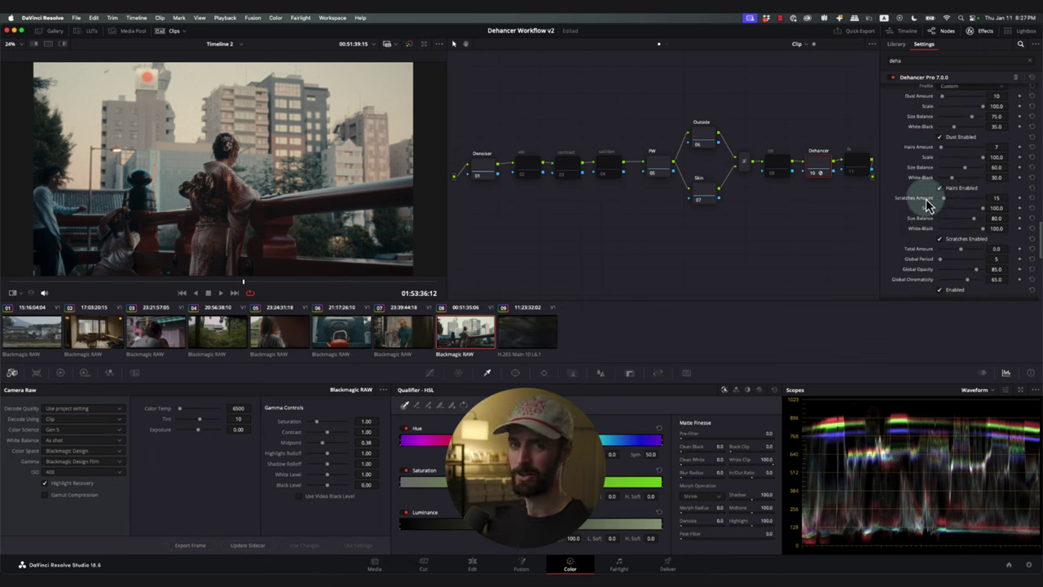
scroll(950, 186, up, 4)
click(950, 185)
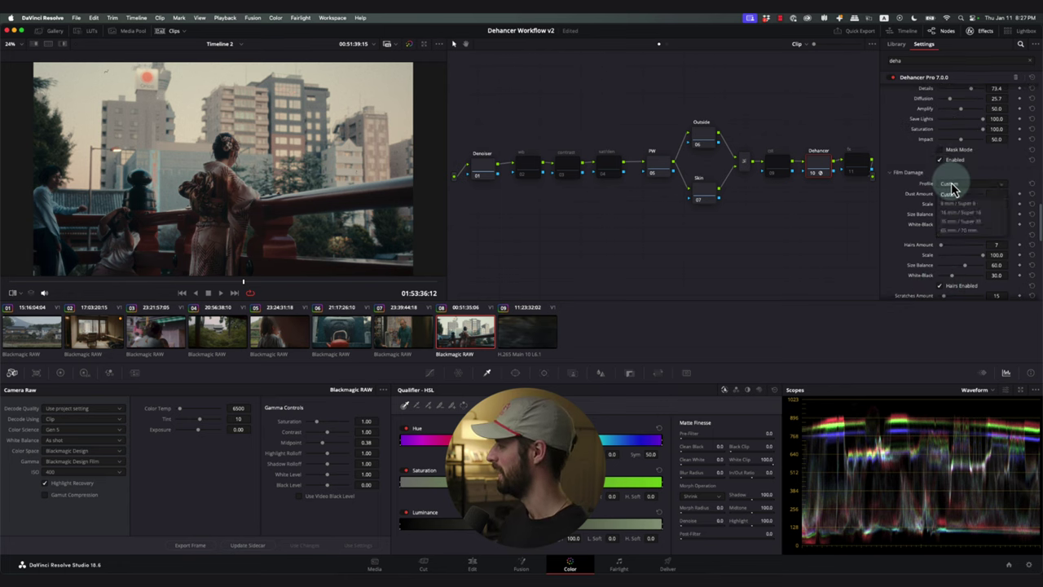
click(948, 204)
scroll(929, 212, down, 7)
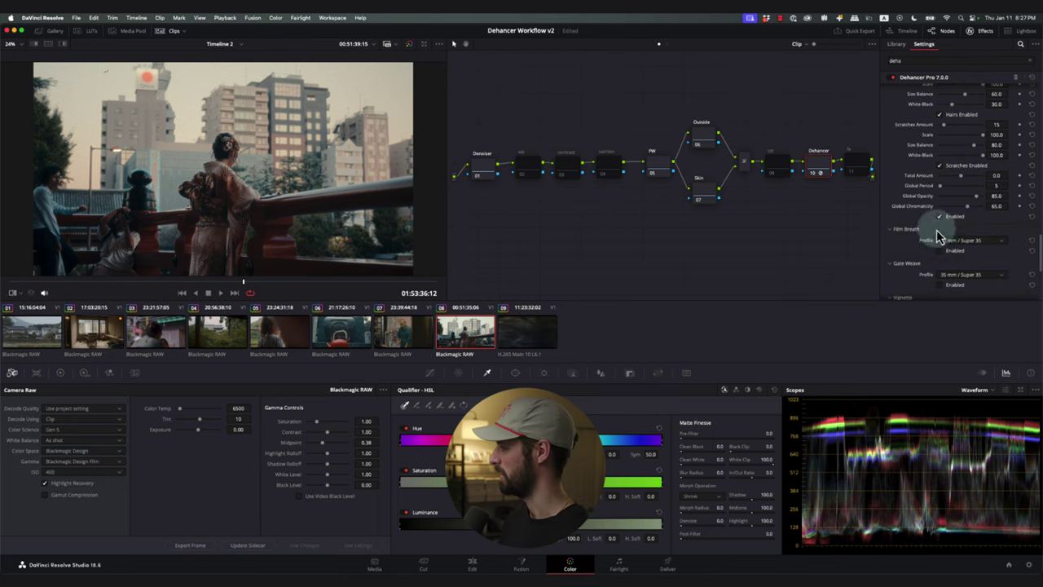
click(939, 216)
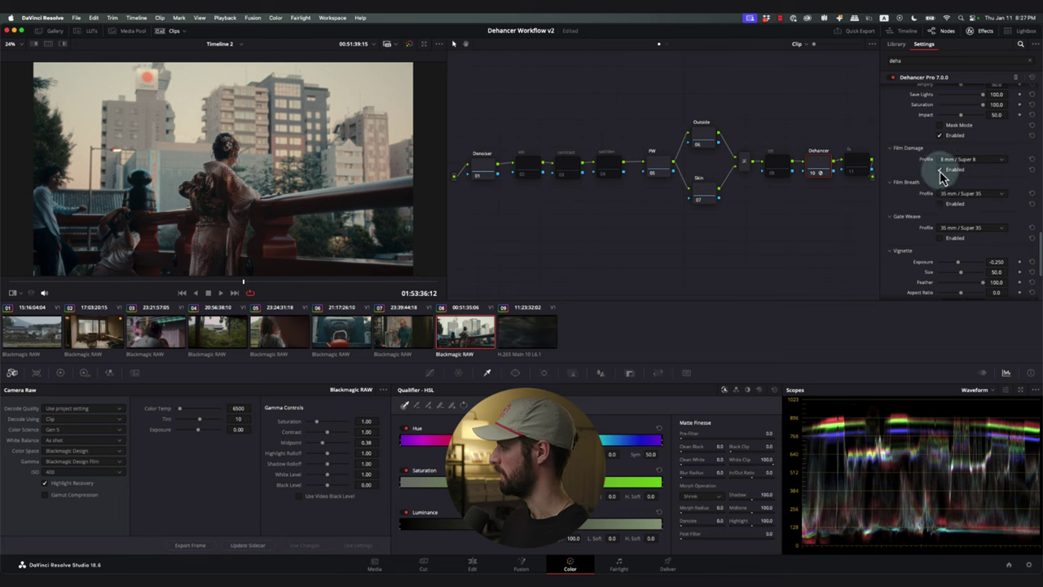
Enable Film Breath with the 35 mm / Super 35 profile and review the clip full screen.
click(938, 205)
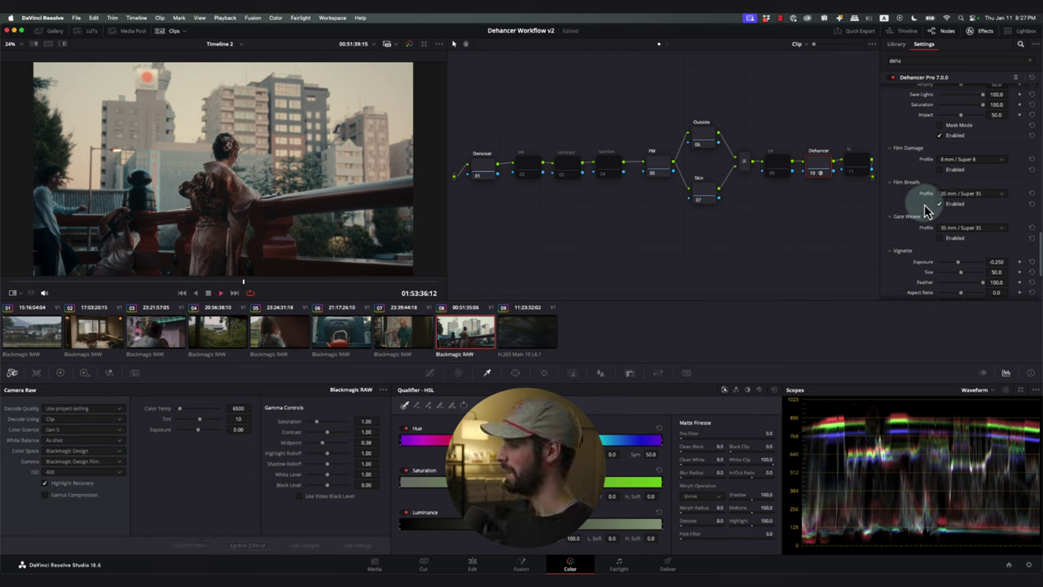
key(super+f)
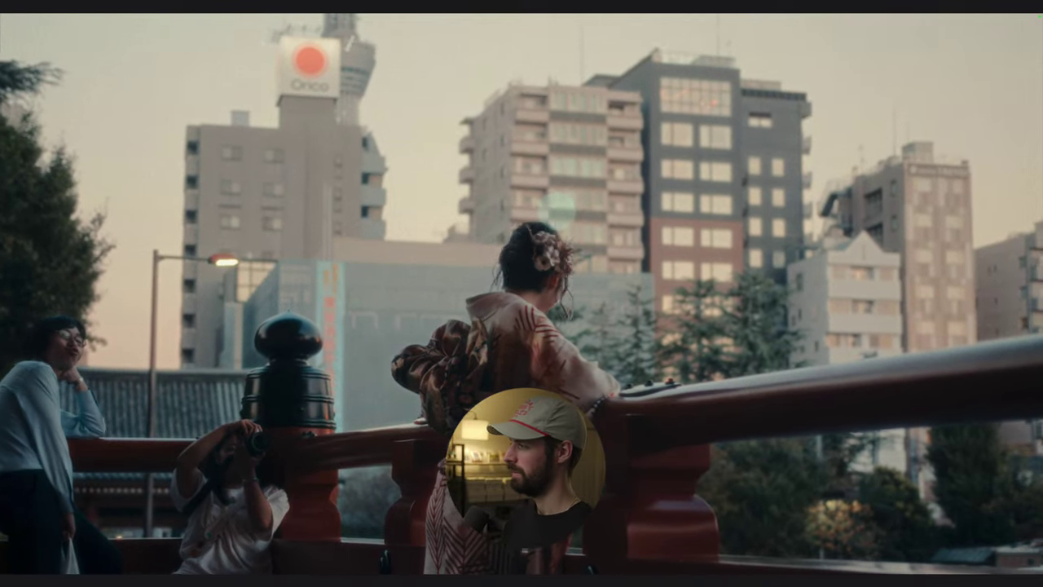
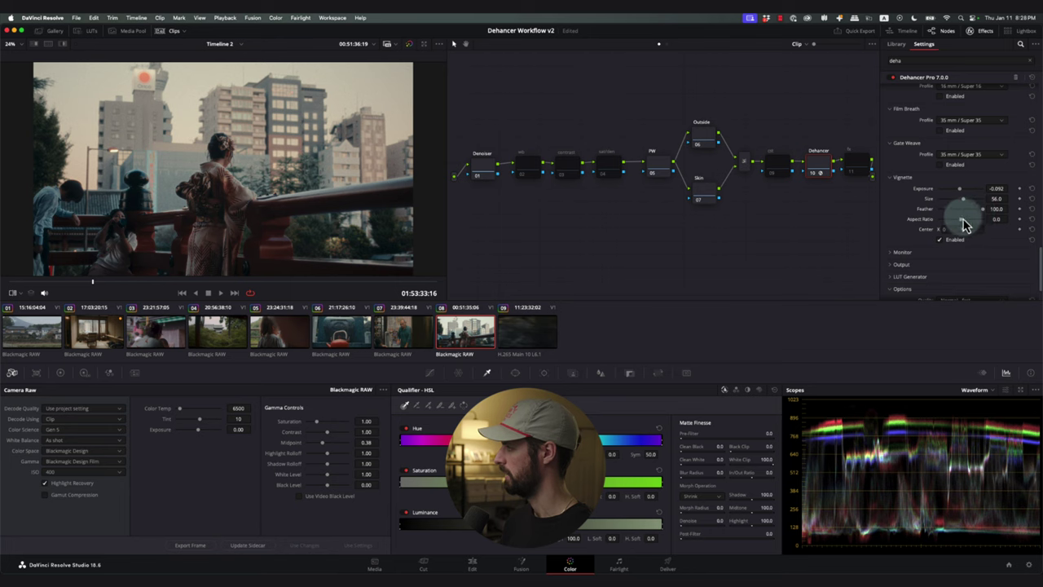
Set the Vignette's Aspect Ratio to -19.3 and compare the Dehancer node on and off full screen.
mouse_move(963, 225)
mouse_down()
mouse_move(939, 225)
mouse_move(969, 227)
mouse_move(960, 227)
mouse_up()
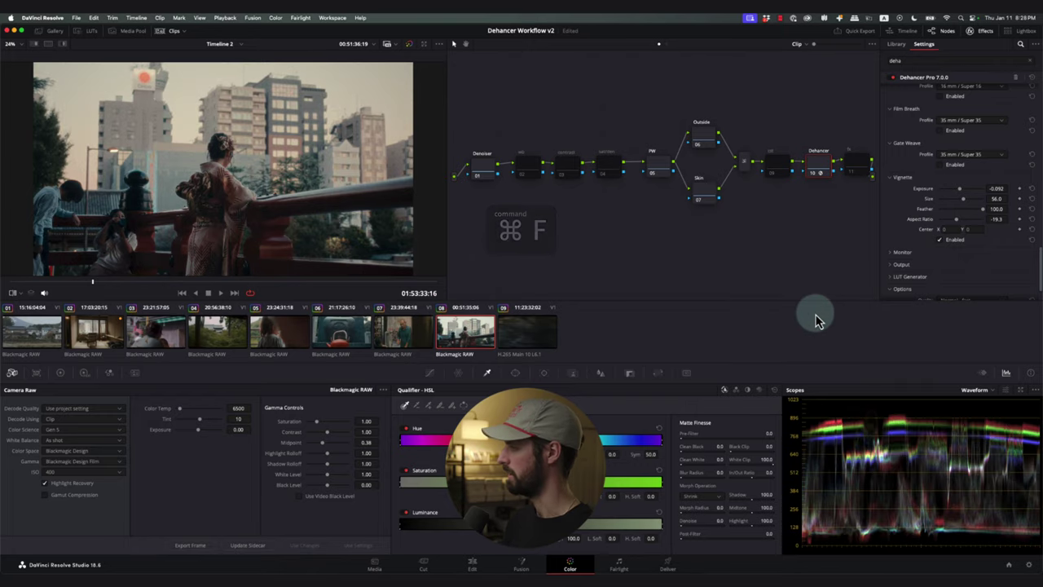
key(ctrl+f)
key(ctrl+d)
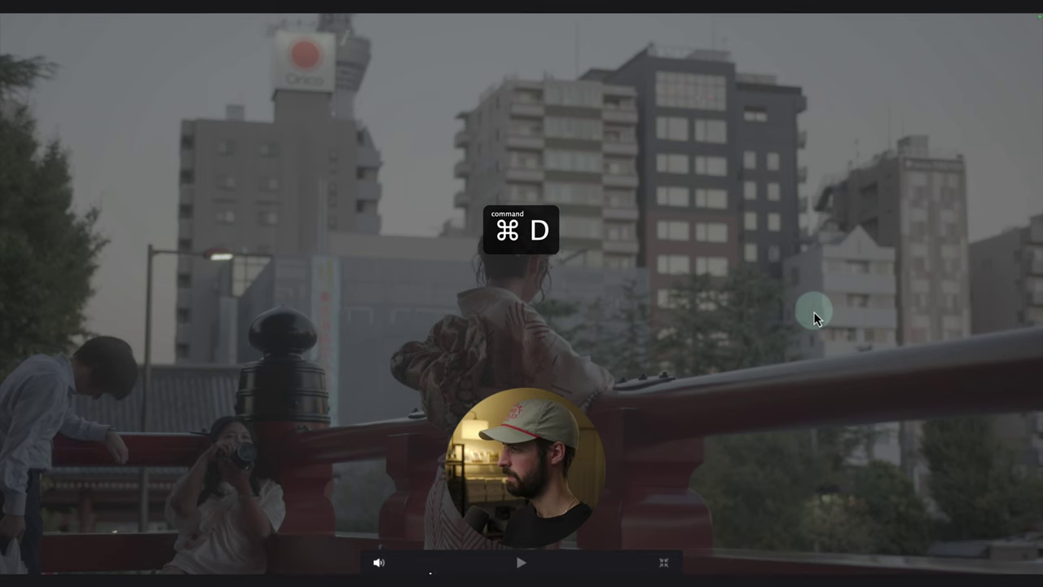
key(ctrl+d)
key(ctrl+f)
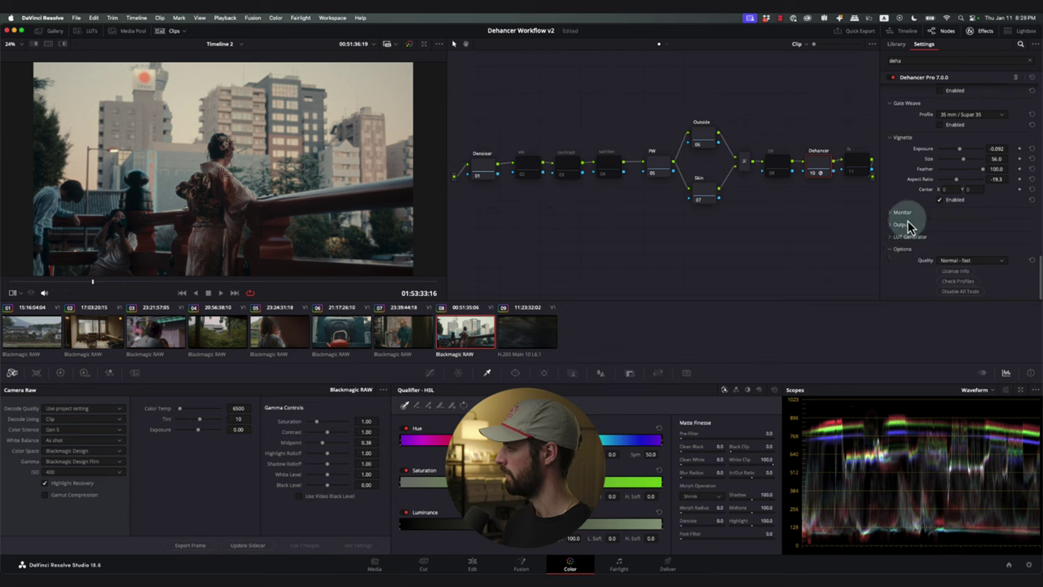
Check the image with the False Color IRE, 16 zones and Clipping Indication monitors, turning each one off after viewing.
click(903, 213)
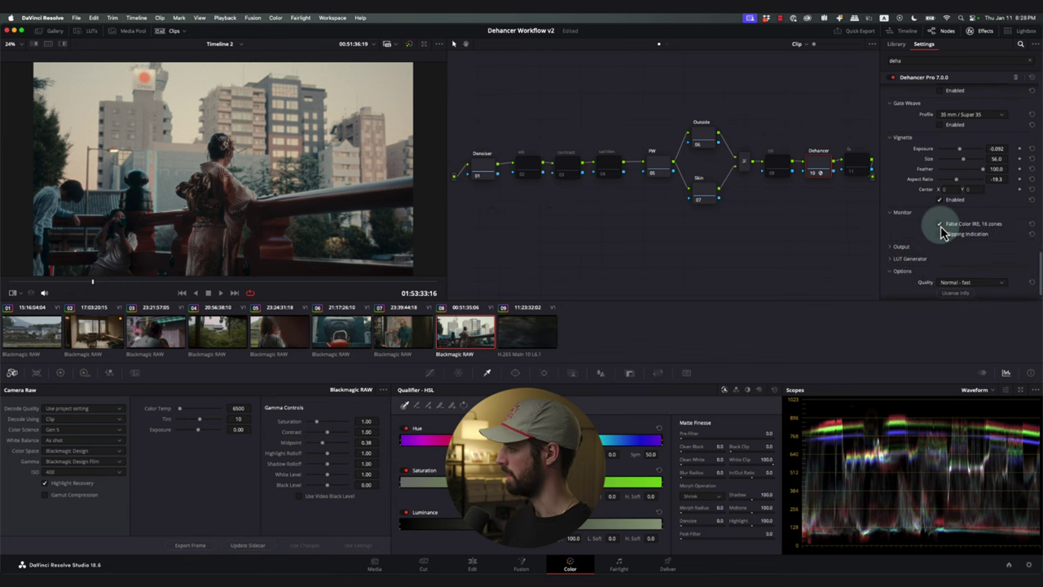
click(940, 225)
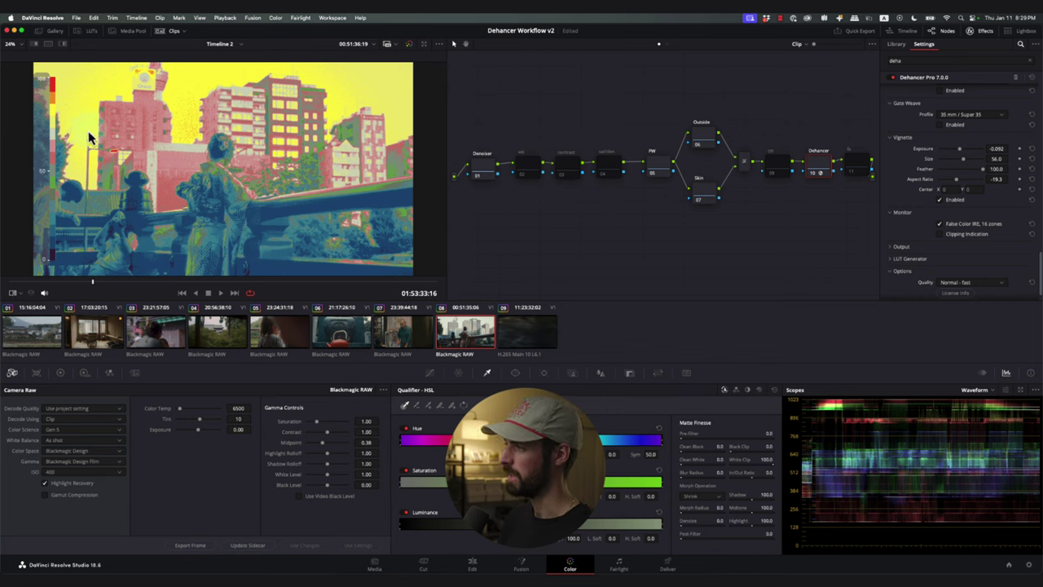
scroll(917, 131, up, 5)
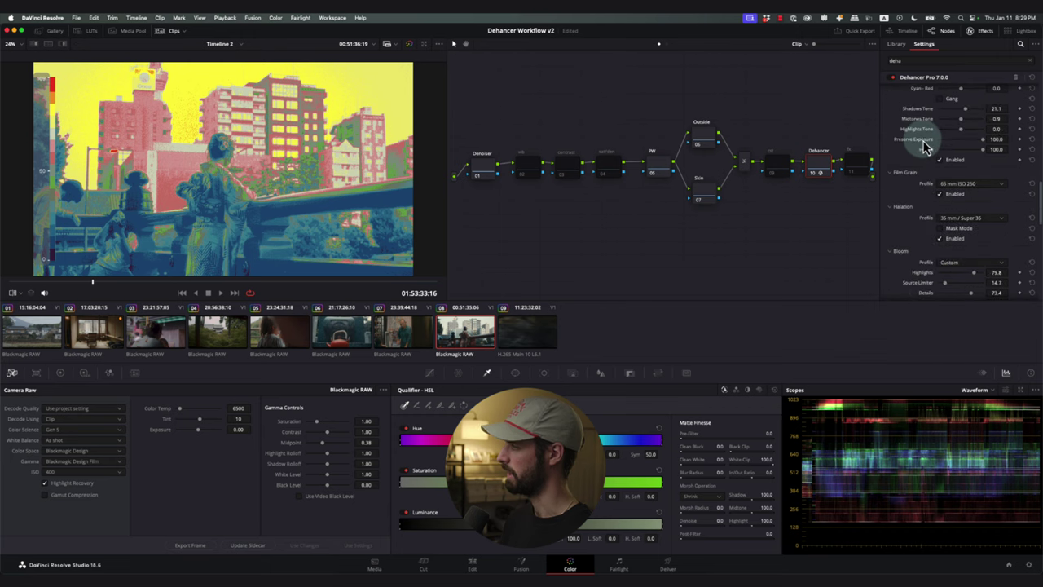
scroll(921, 155, down, 5)
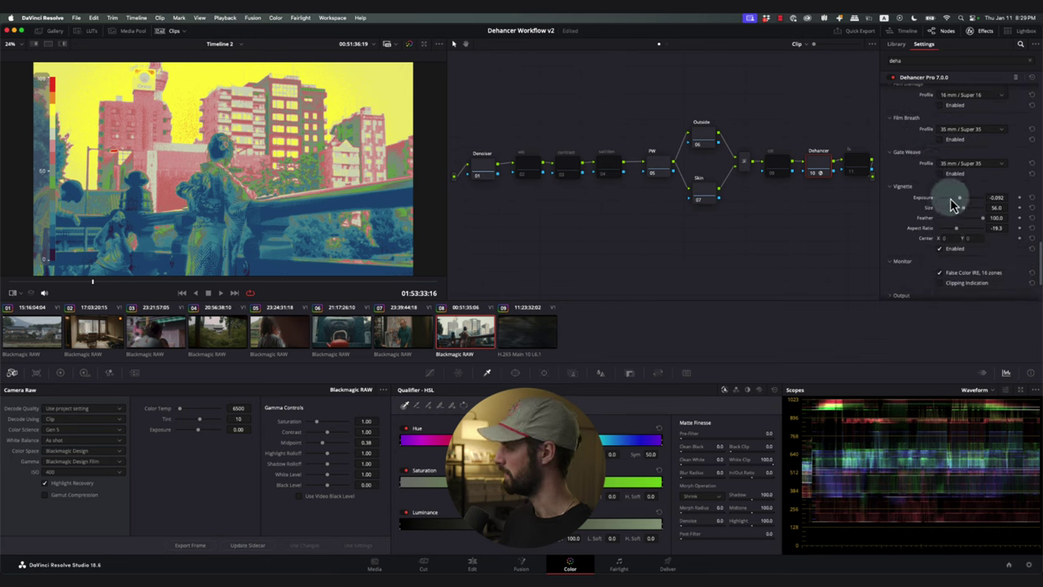
scroll(947, 209, down, 2)
click(941, 203)
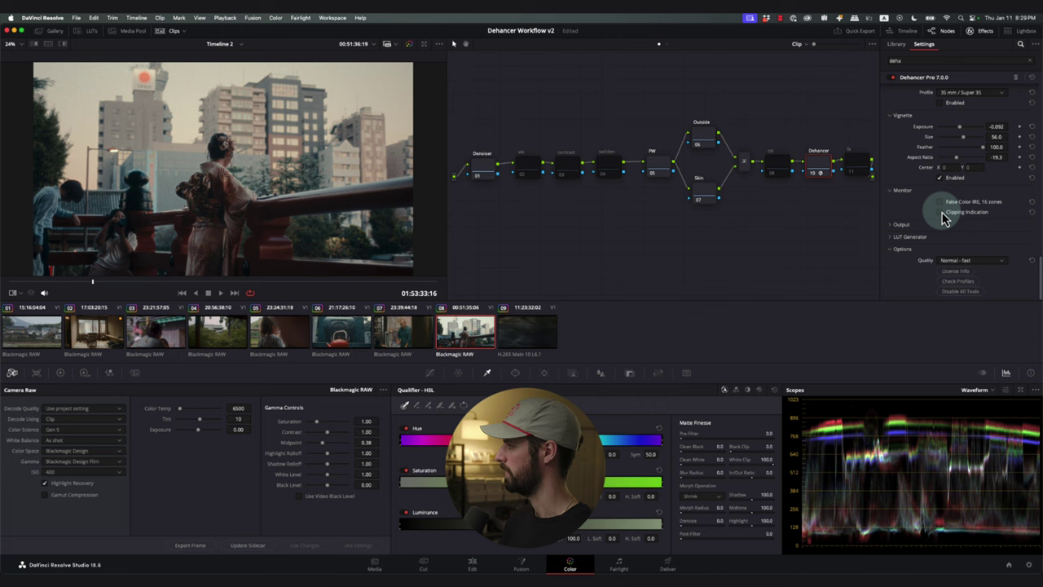
click(941, 213)
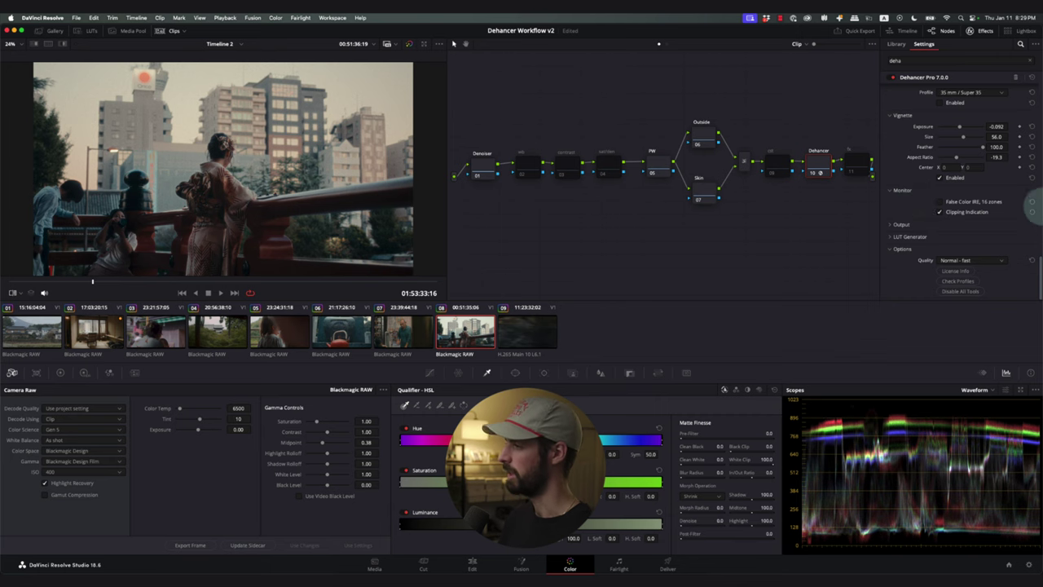
click(941, 222)
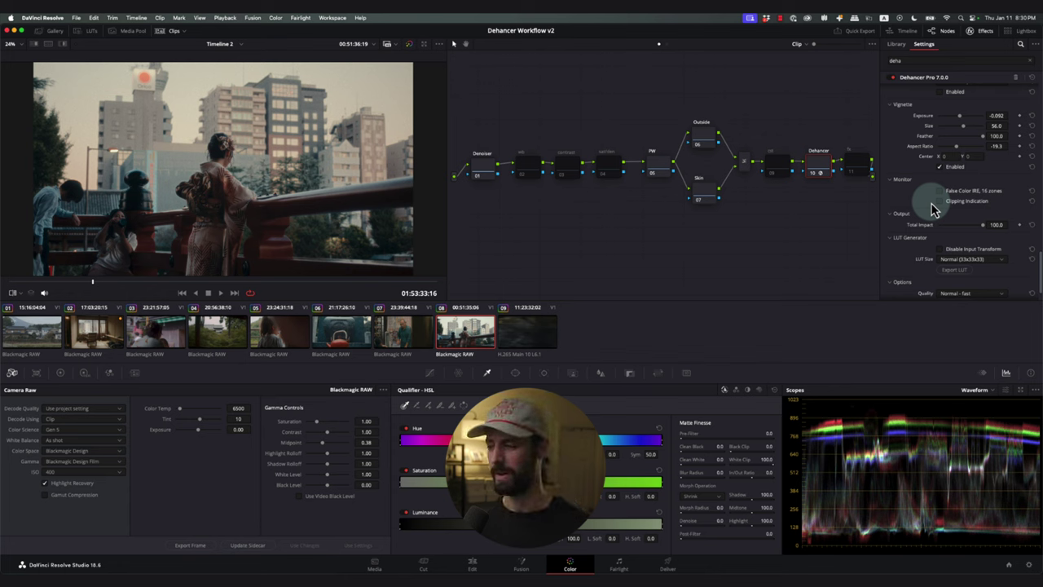
Choose Normal (33x33x33) as the LUT Size in the LUT Generator.
scroll(932, 211, down, 1)
click(961, 227)
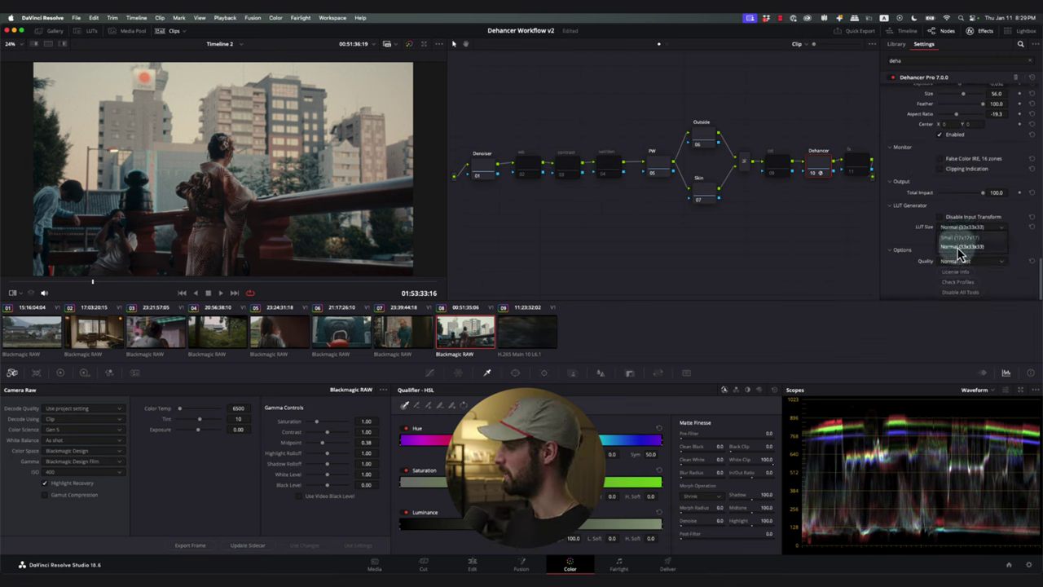
click(960, 245)
click(803, 234)
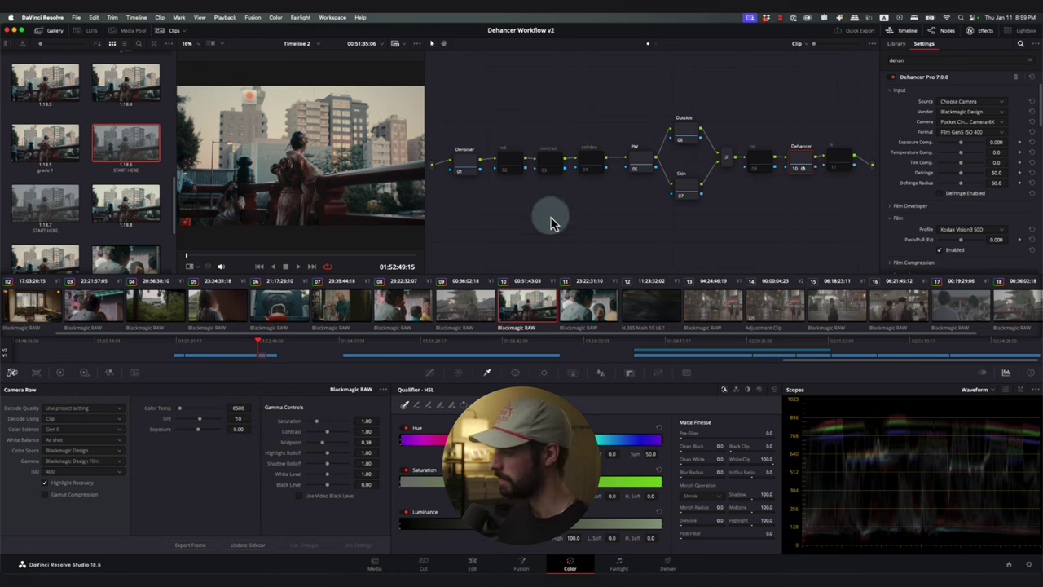
Play through clip 12, the H.265 Main 10 footage, and apply the grade from the START HERE still 1.18.6 to it.
click(649, 300)
key(space)
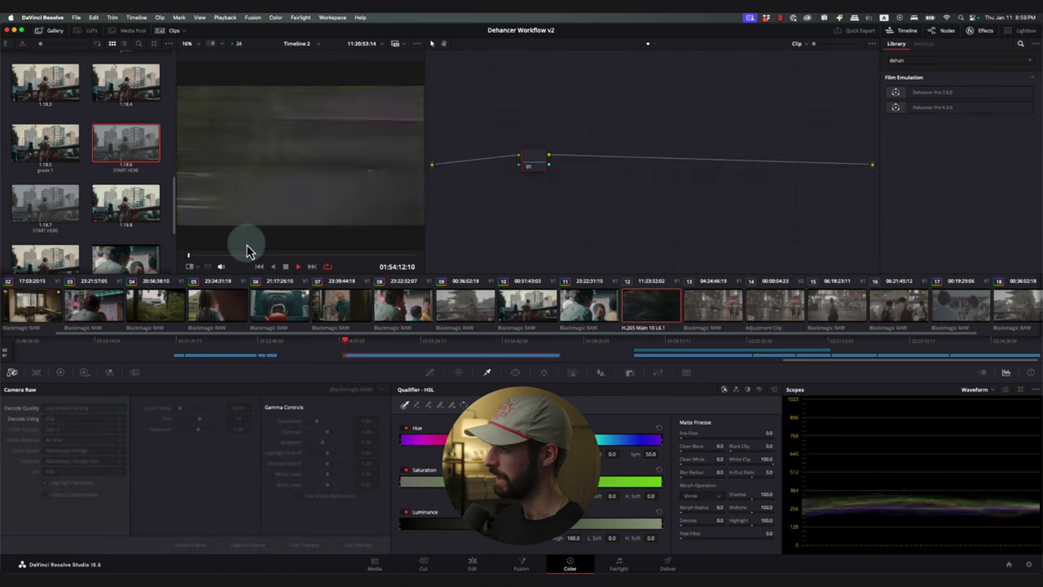
click(256, 257)
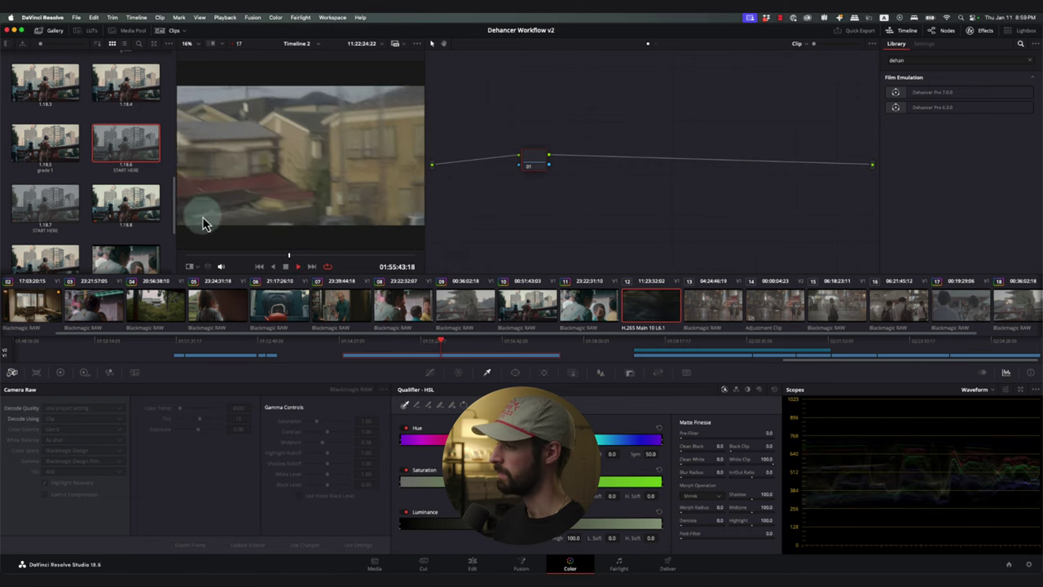
right_click(145, 151)
click(163, 173)
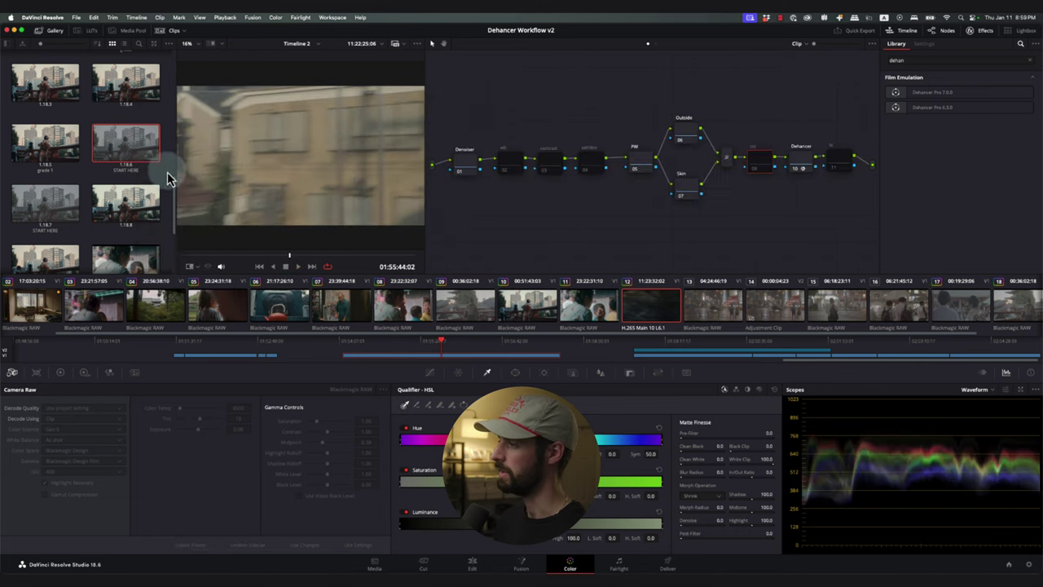
Set the Dehancer node's input source to Choose Camera with vendor Fujifilm, camera X-T3 and format F-Log, and view the clip full screen.
click(801, 161)
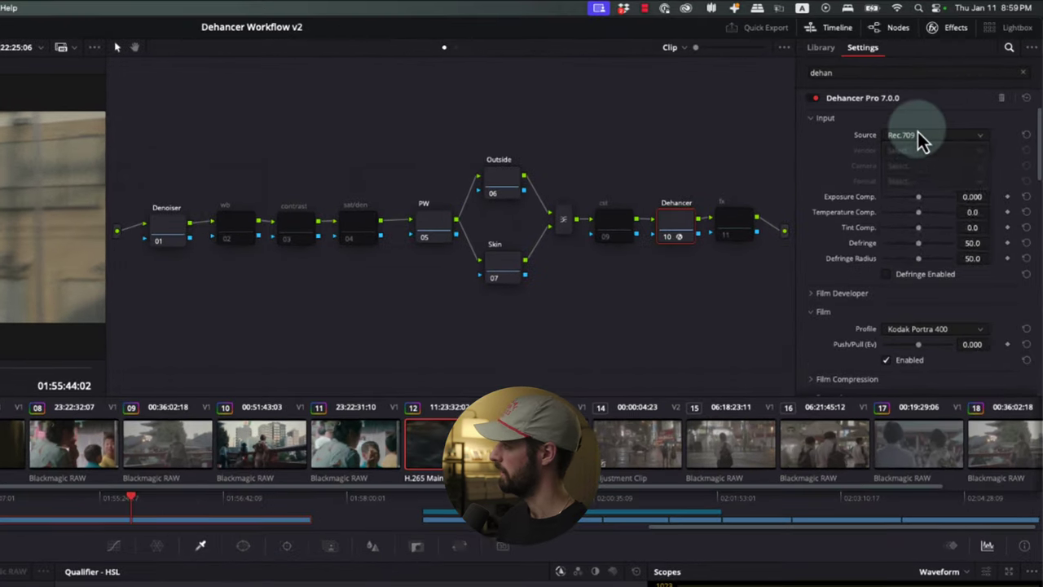
click(963, 102)
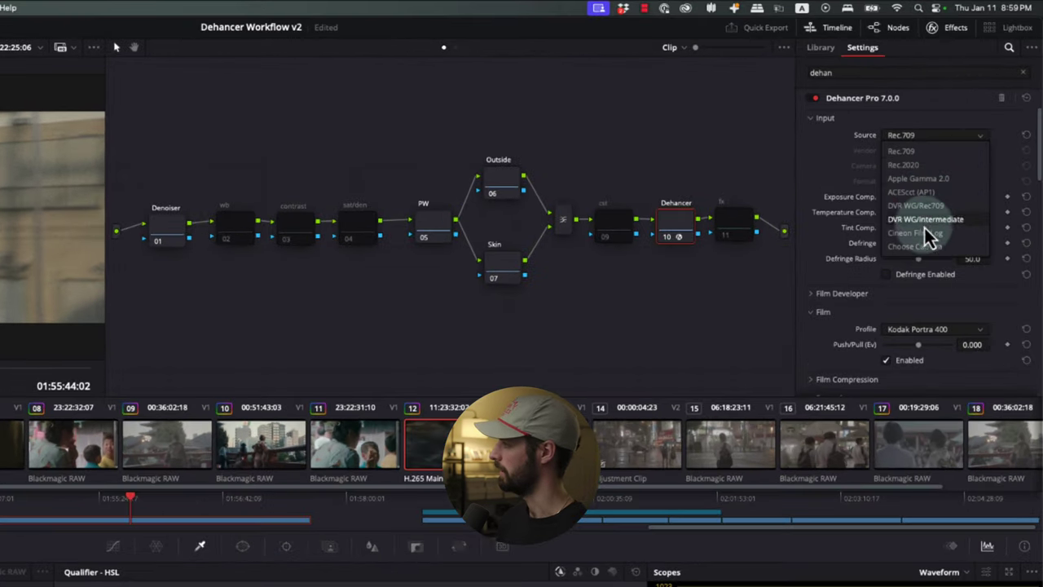
click(920, 246)
click(919, 153)
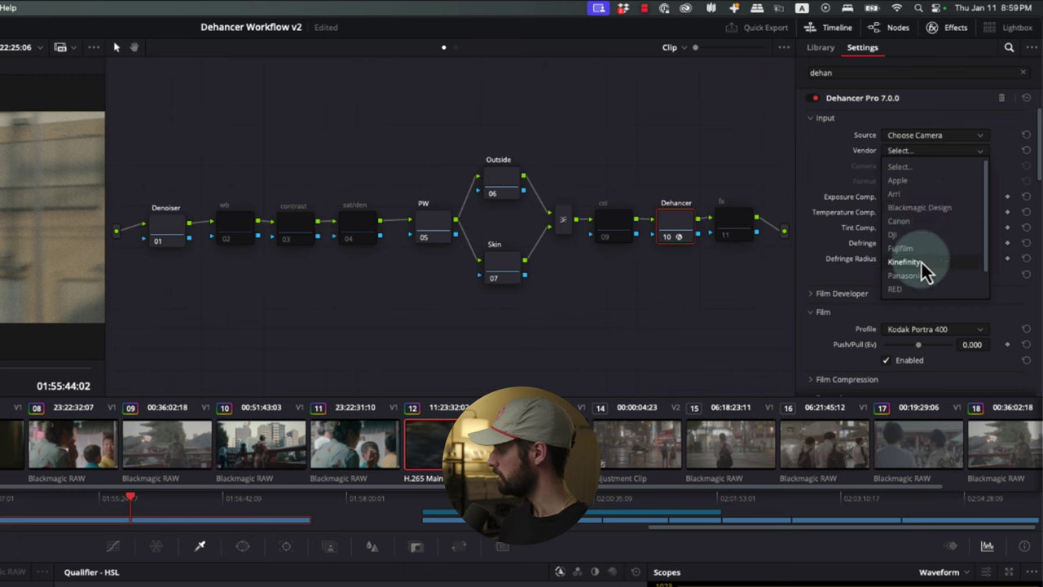
click(920, 266)
click(920, 263)
click(917, 167)
click(912, 210)
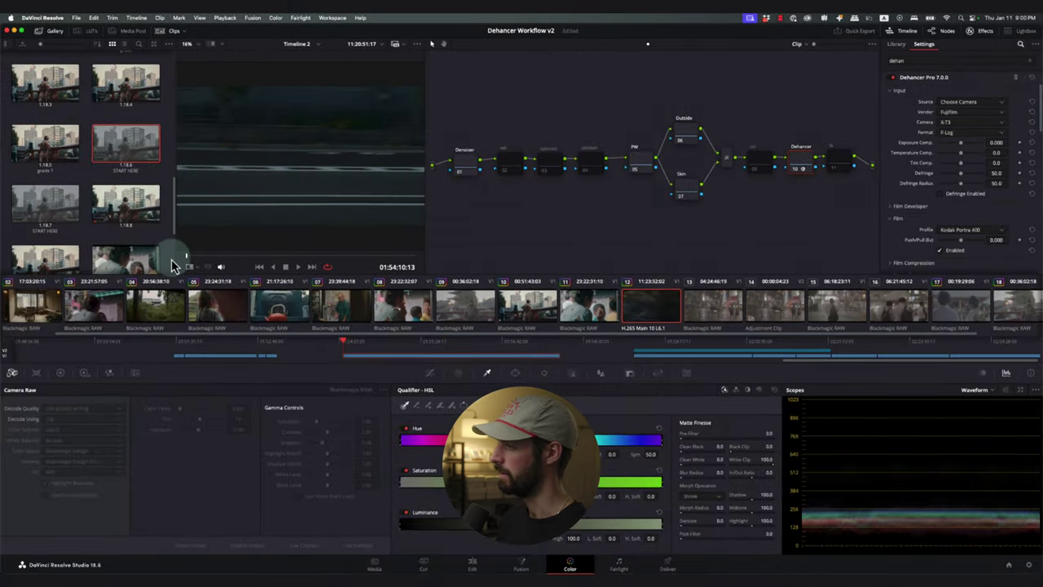
key(super+f)
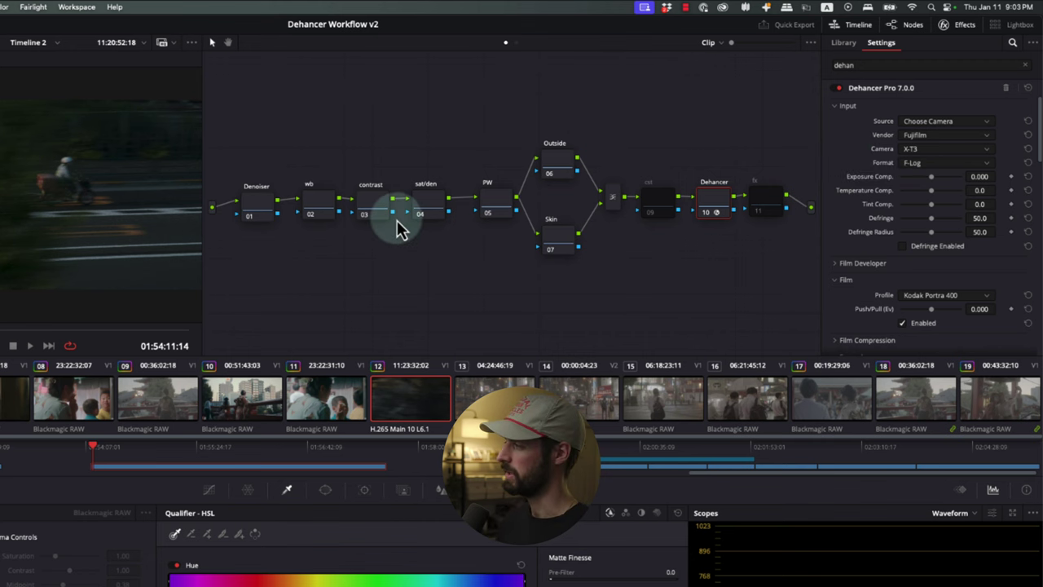
Select the wb, contrast and sat/den nodes together, show the Primaries color wheels, and select the contrast node alone.
drag(450, 157, 310, 240)
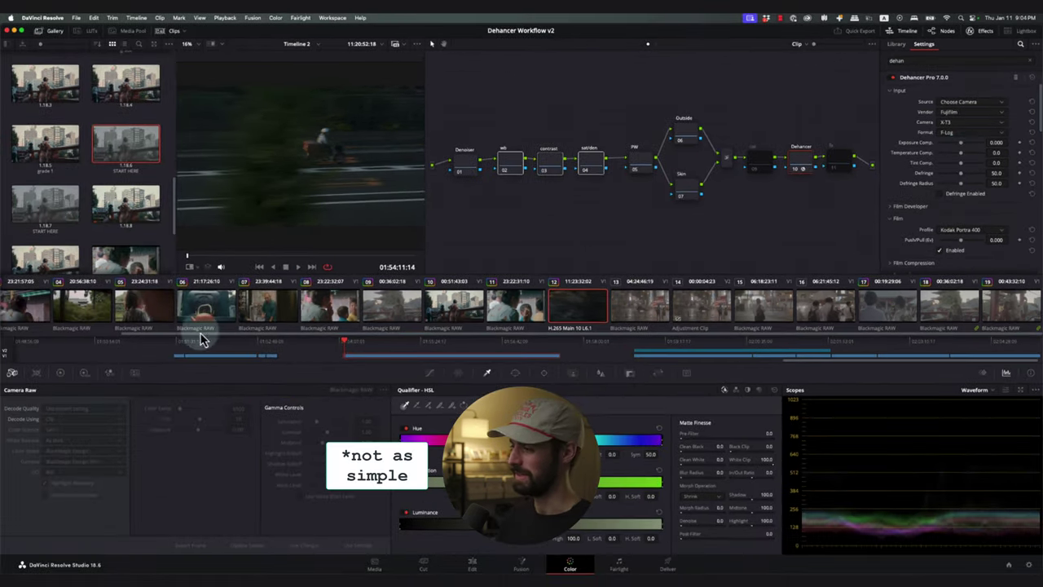
click(56, 381)
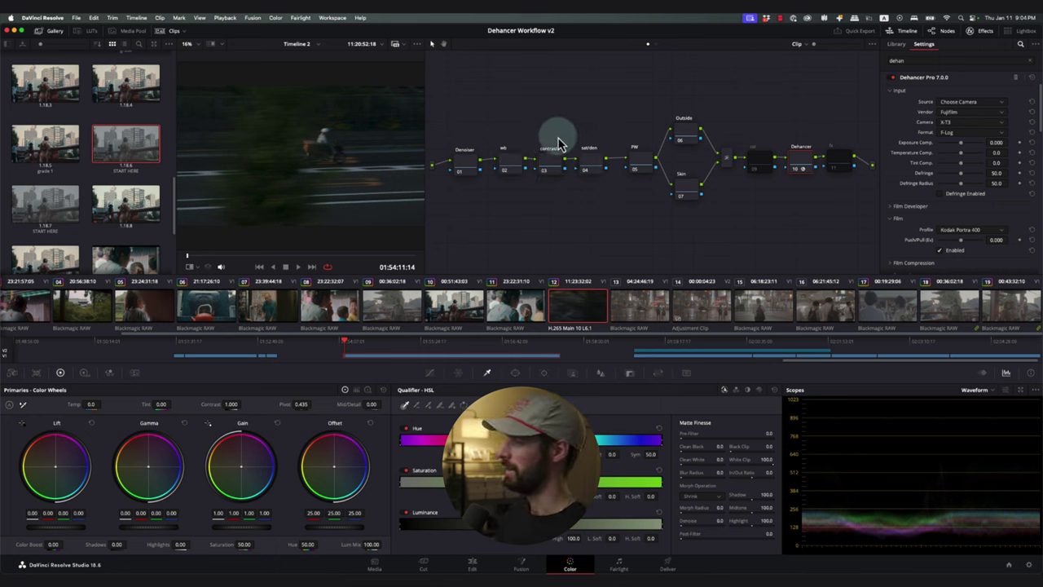
click(553, 165)
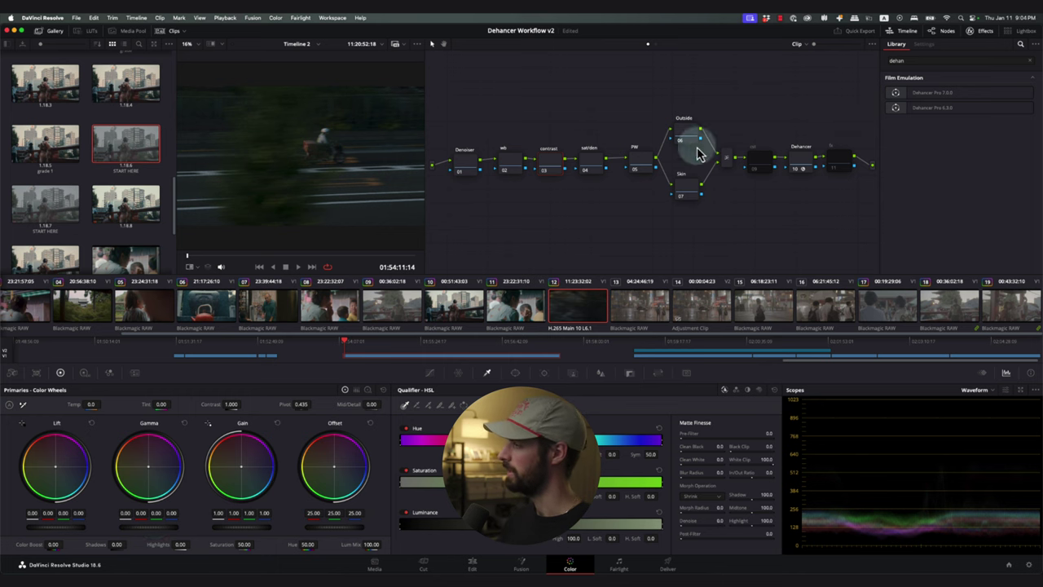
Disable the Dehancer node, and disable the wb, contrast and sat/den nodes together.
click(797, 160)
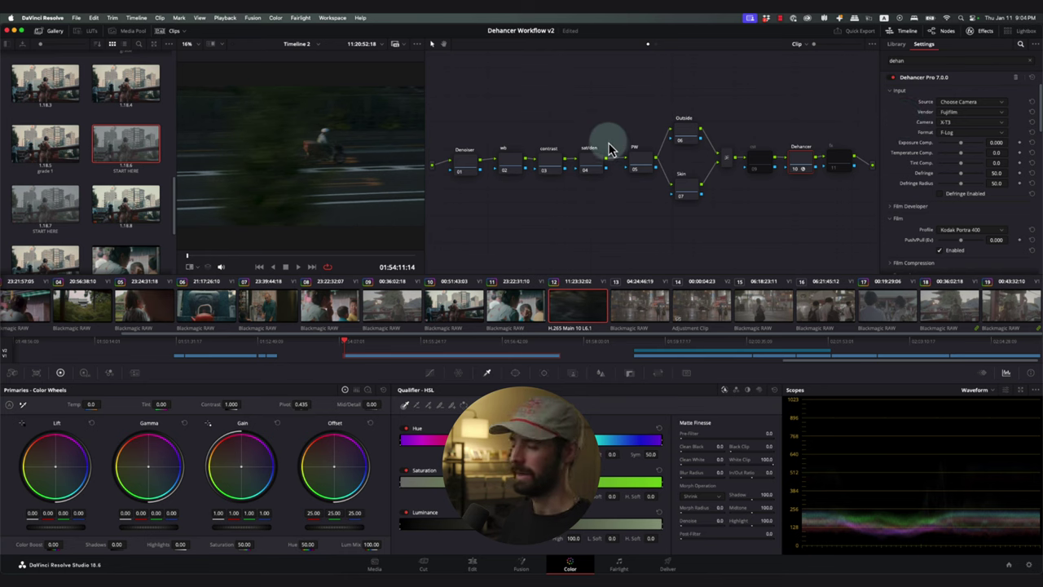
key(super+d)
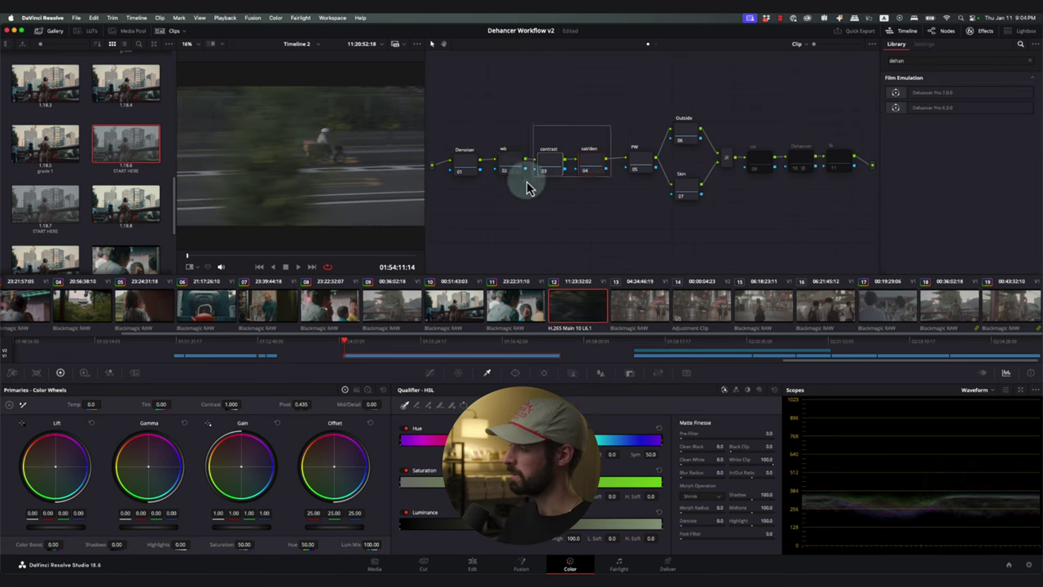
key(super+d)
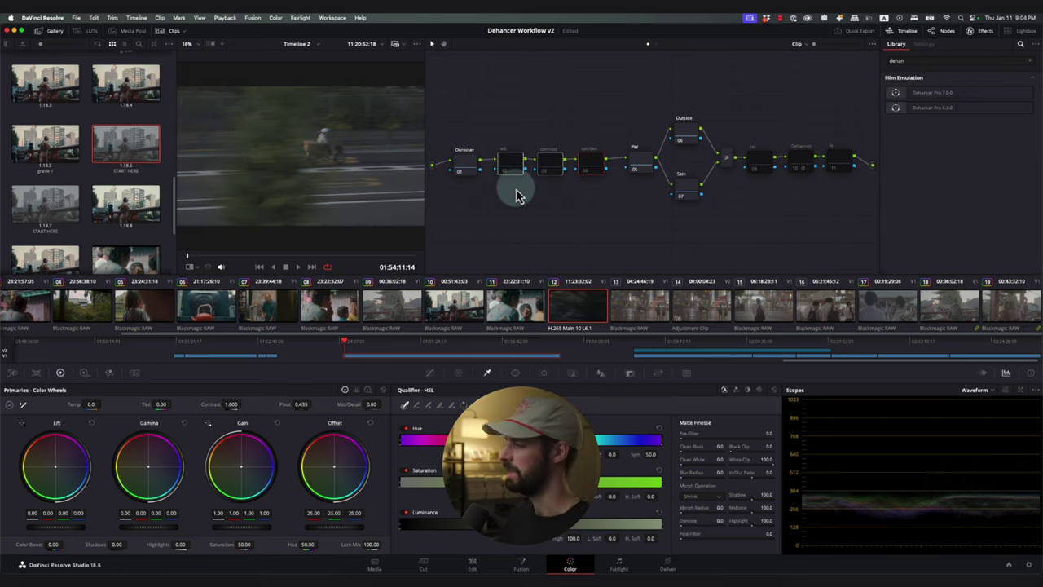
Delete the wb, contrast and sat/den nodes and undo the deletion.
key(Delete)
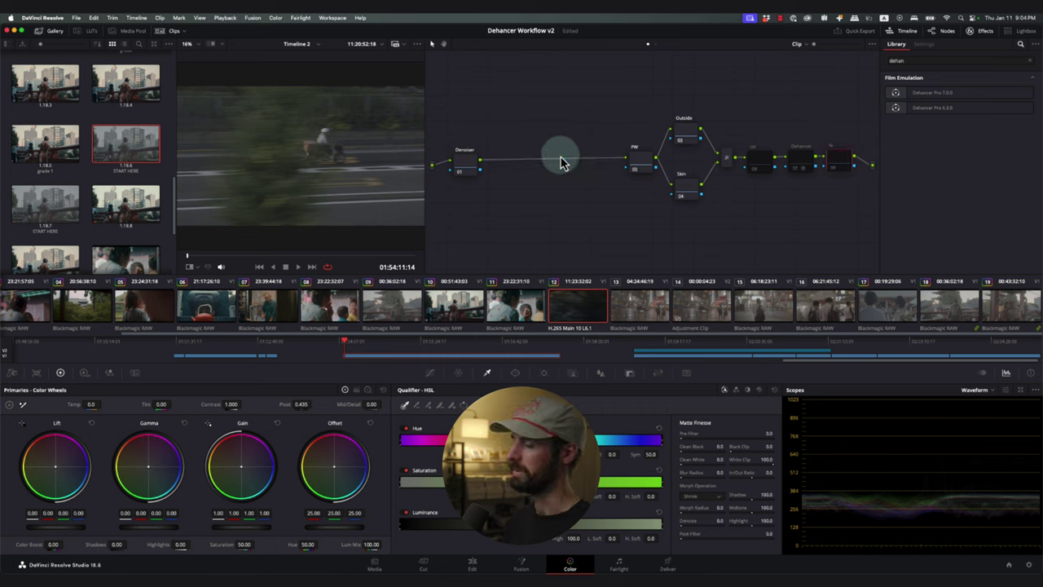
key(super+z)
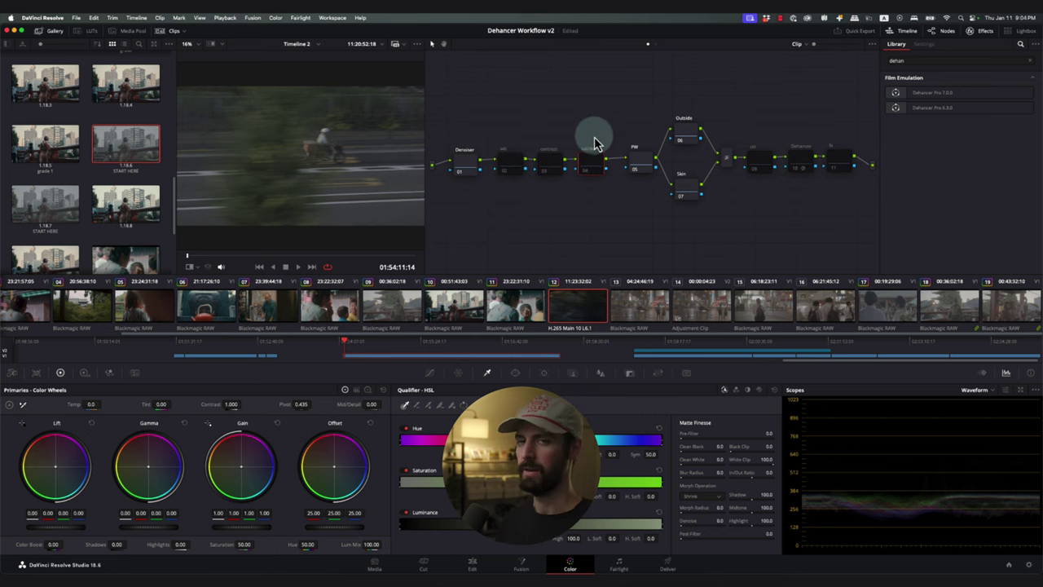
Re-enable the wb, contrast and sat/den nodes together, and select the Dehancer node.
key(super+d)
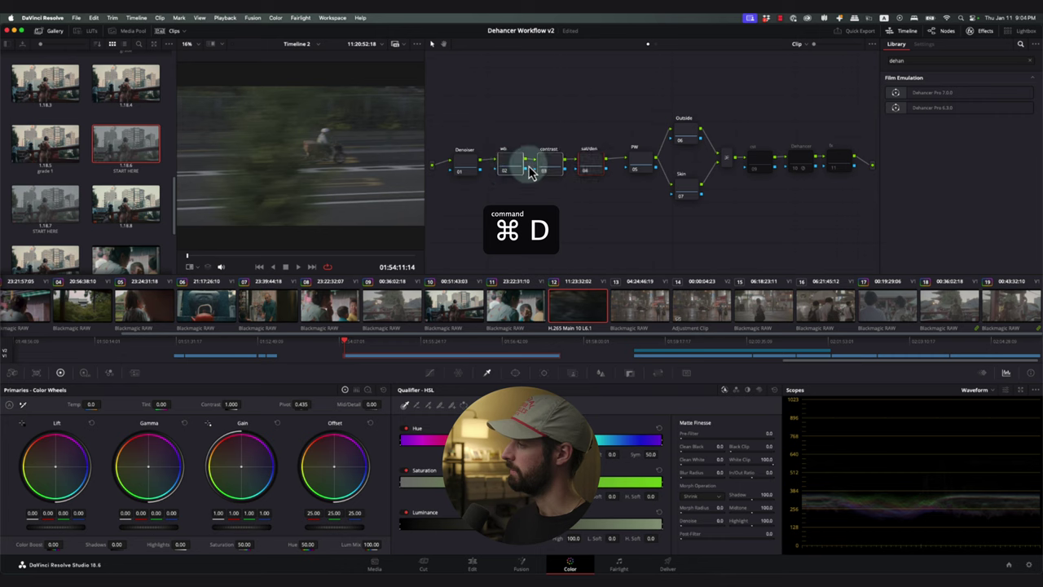
click(805, 161)
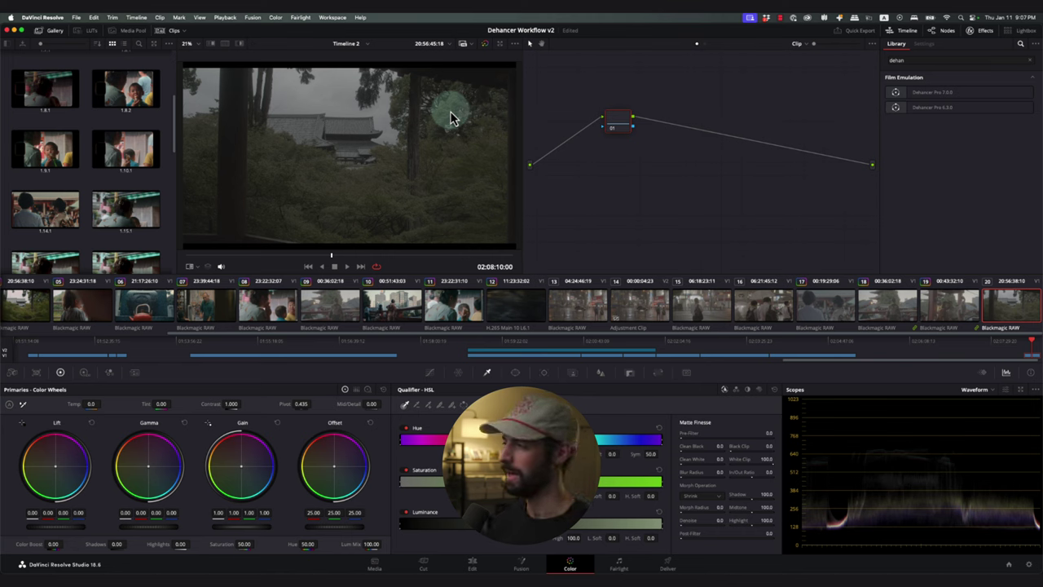
Apply the START HERE still's grade to the temple clip, and widen the node graph to show the whole tree.
scroll(122, 163, down, 8)
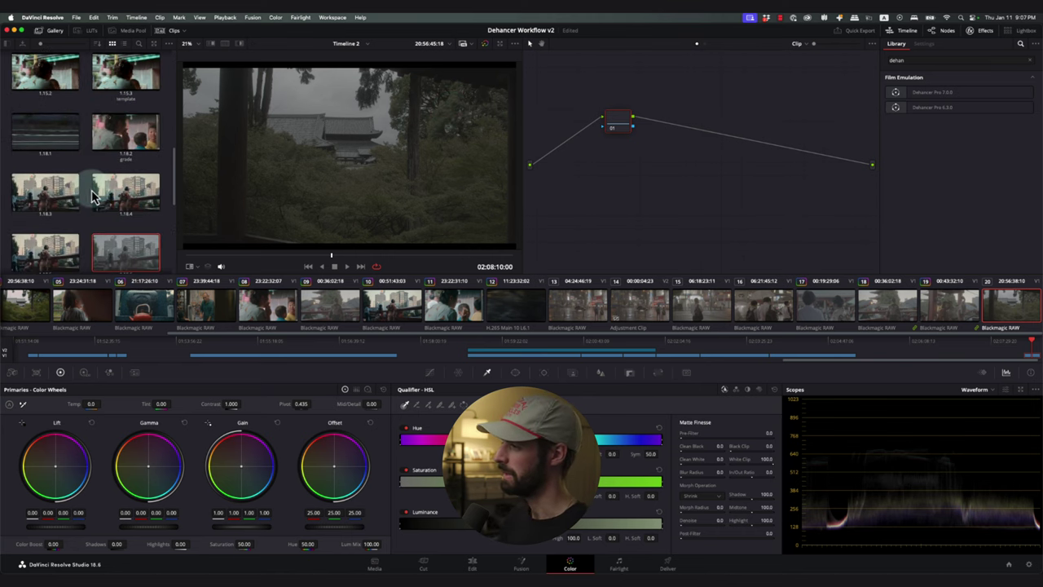
scroll(92, 196, down, 3)
right_click(124, 124)
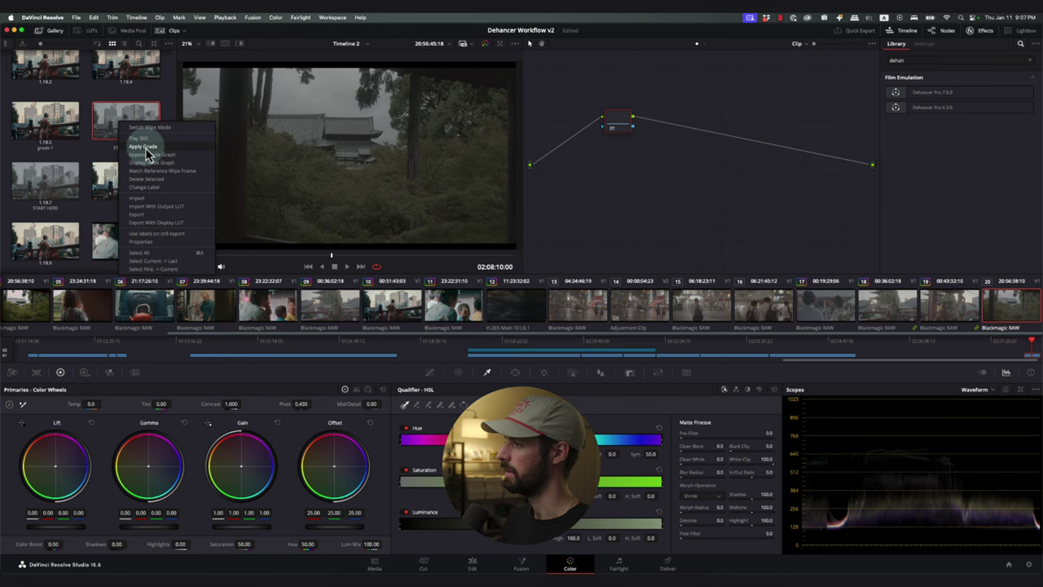
click(145, 148)
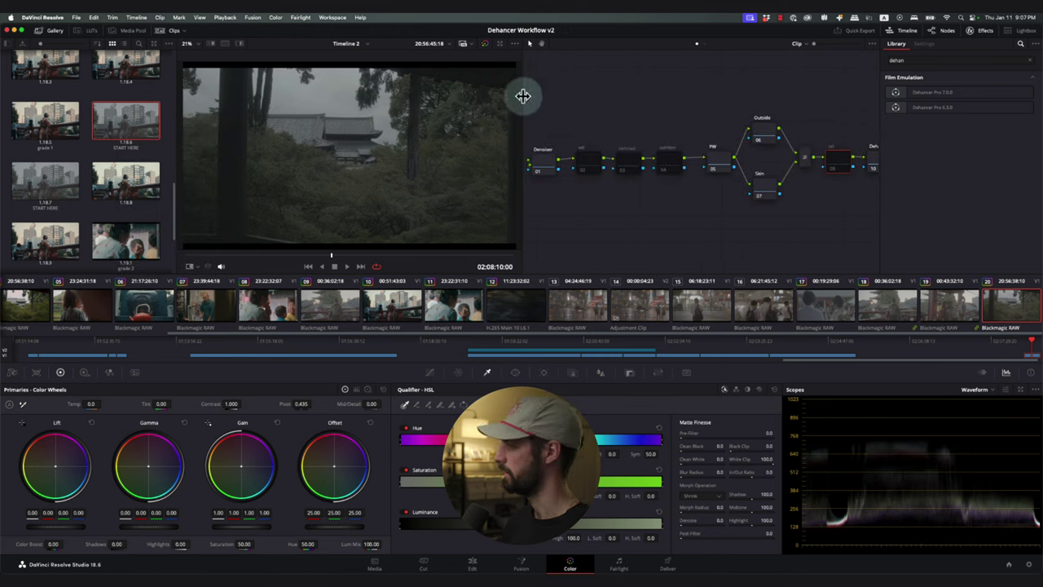
drag(522, 97, 428, 107)
Set the Dehancer node's input source to Rec.709.
click(766, 159)
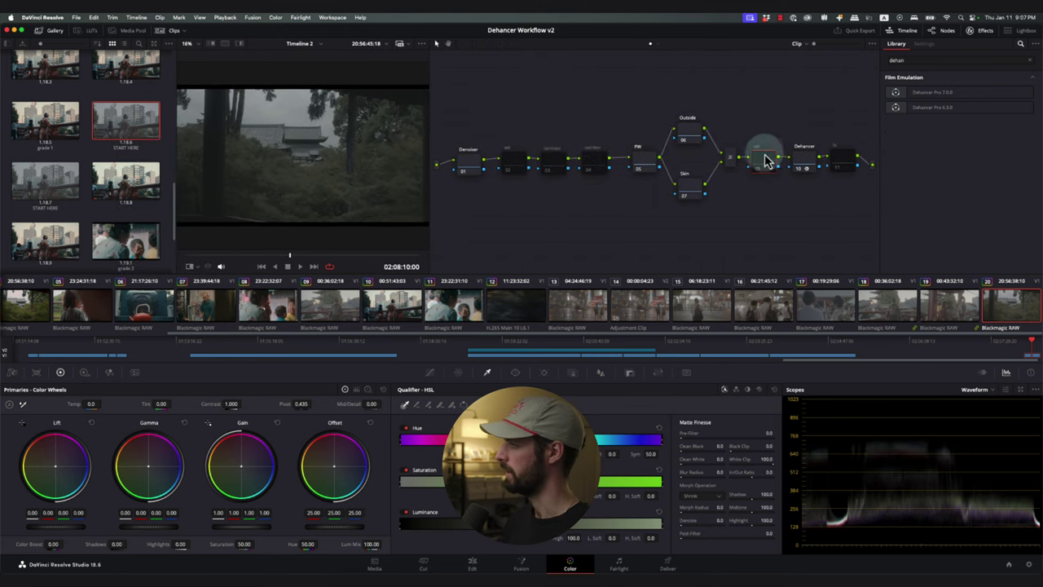
click(800, 157)
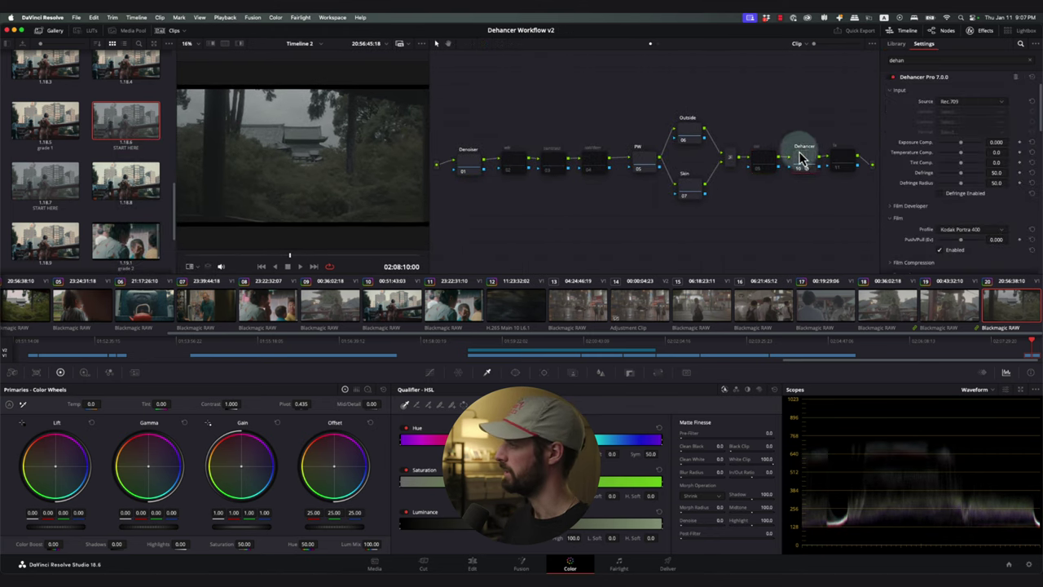
click(951, 101)
click(953, 112)
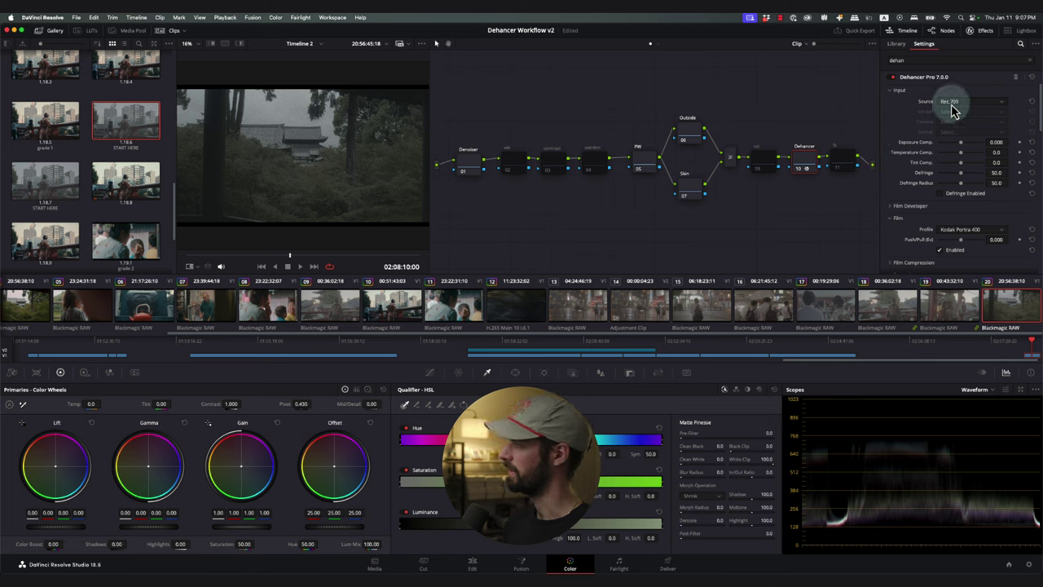
Save the project, and enable the cst node in front of the Dehancer node.
click(761, 163)
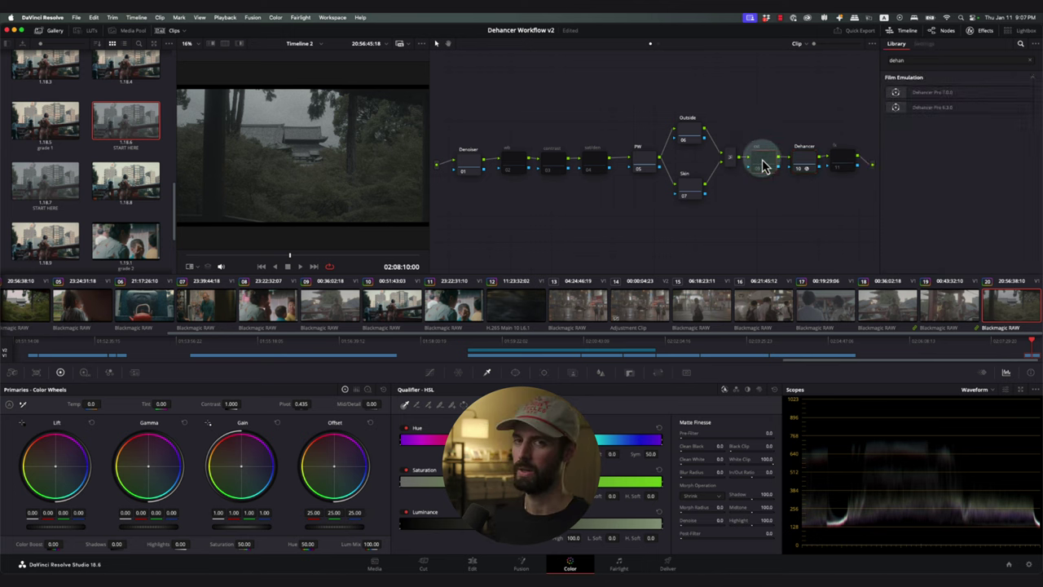
key(super+s)
key(super+d)
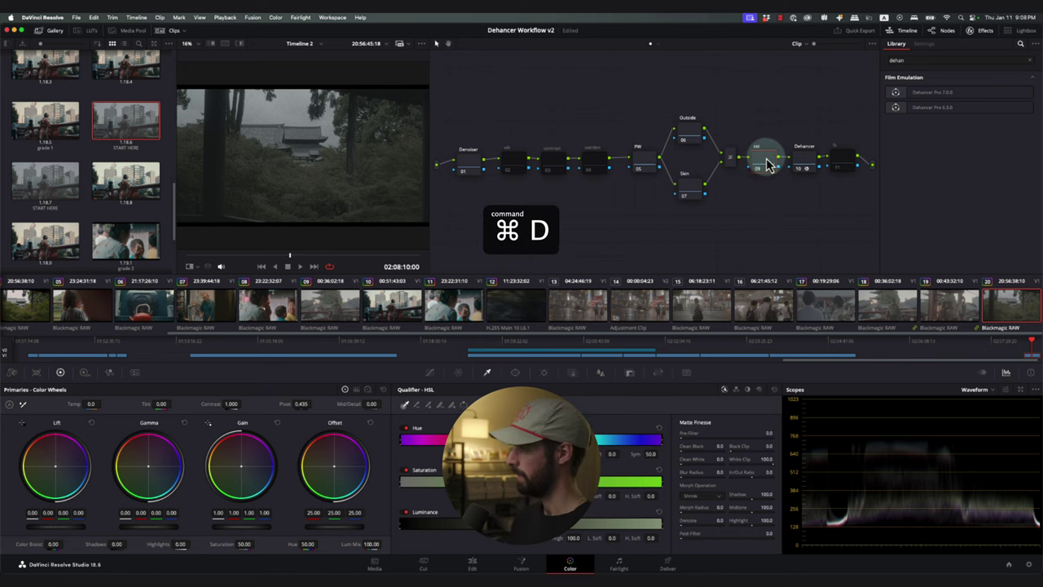
key(super+d)
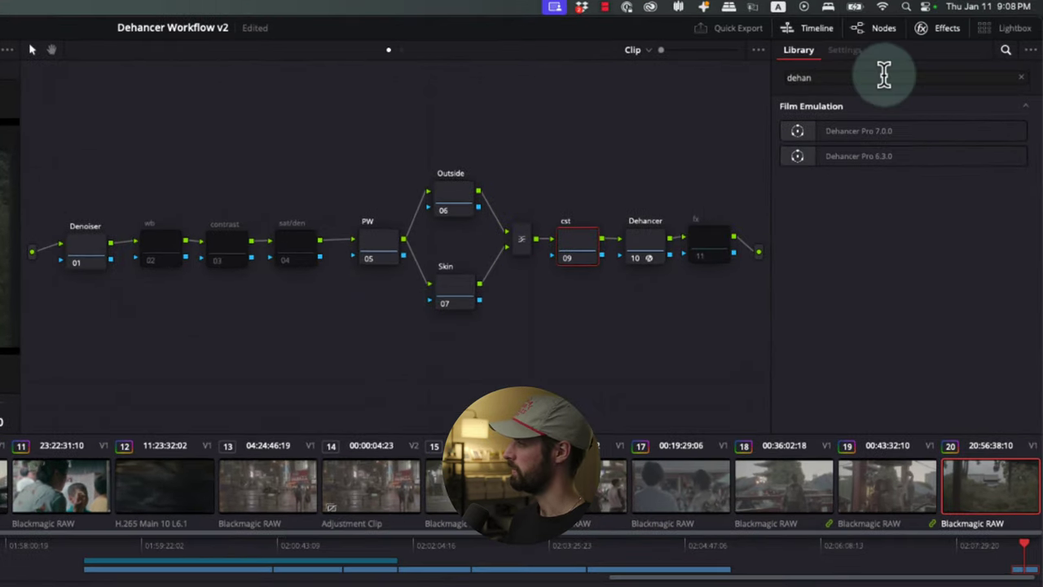
Search the effects library for "color", and add the Color Space Transform effect to the cst node.
click(910, 60)
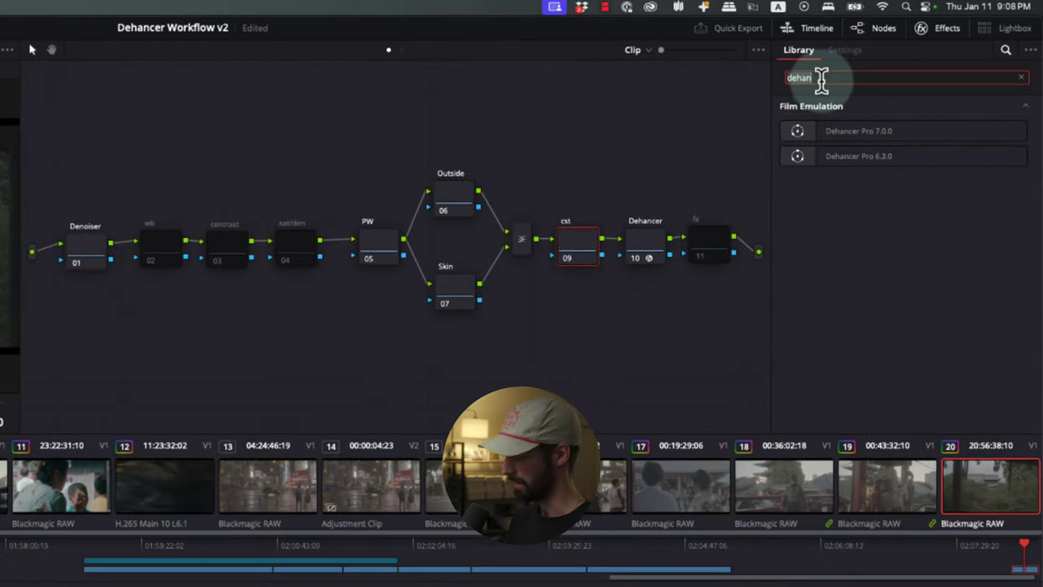
key(BackSpace)
key(BackSpace)
key(BackSpace)
key(BackSpace)
key(BackSpace)
text(color)
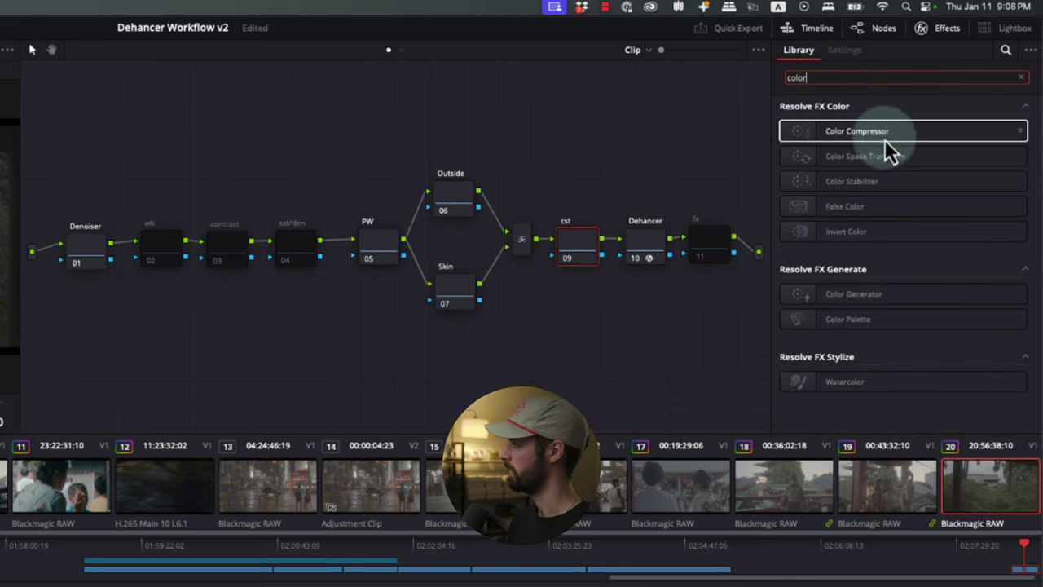
drag(906, 151, 585, 254)
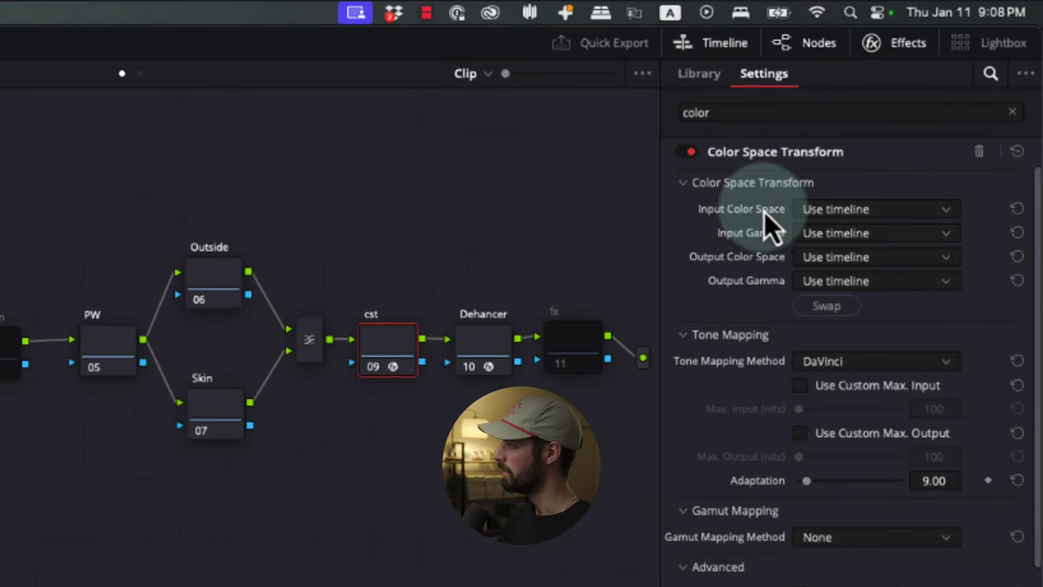
Set the transform's input color space to DaVinci Wide Gamut and its input gamma to DaVinci Intermediate.
click(844, 210)
scroll(870, 322, down, 3)
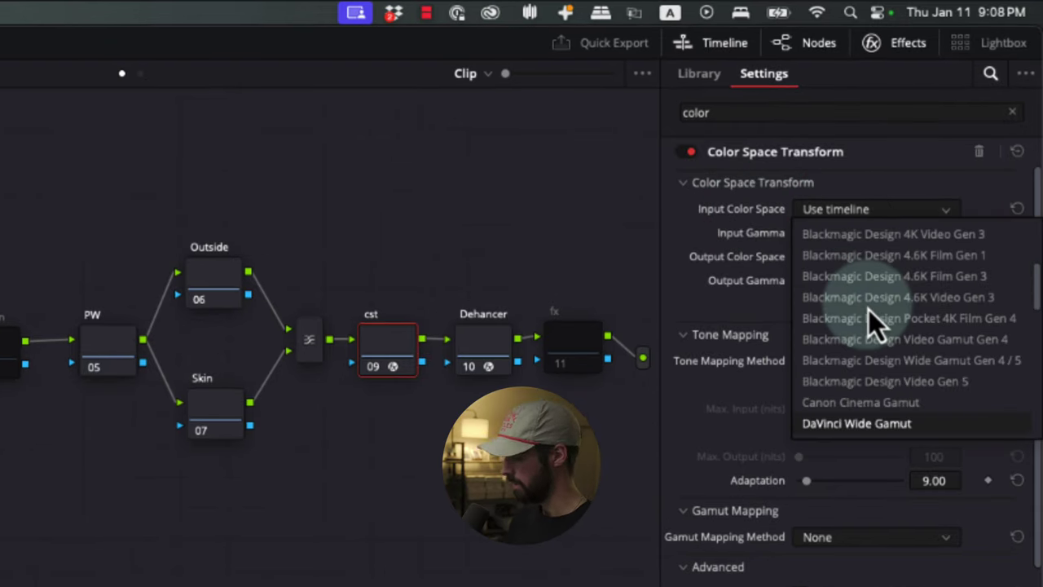
click(873, 422)
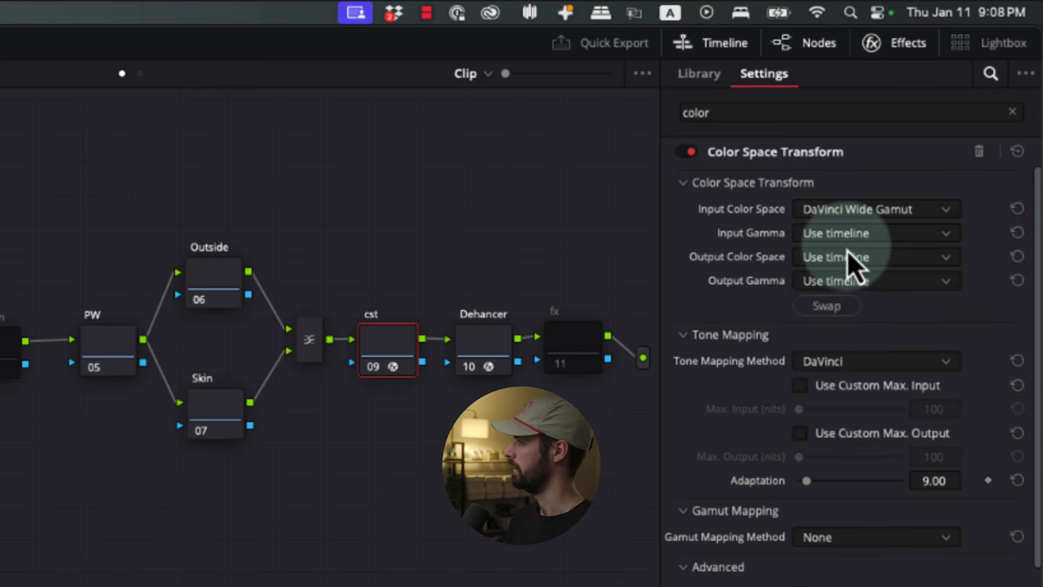
click(849, 235)
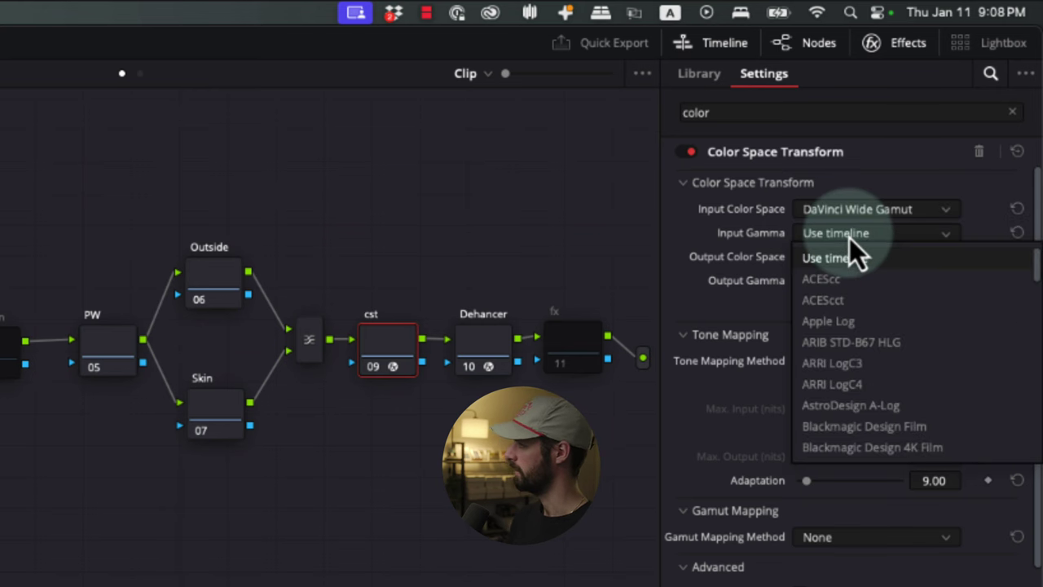
key(d)
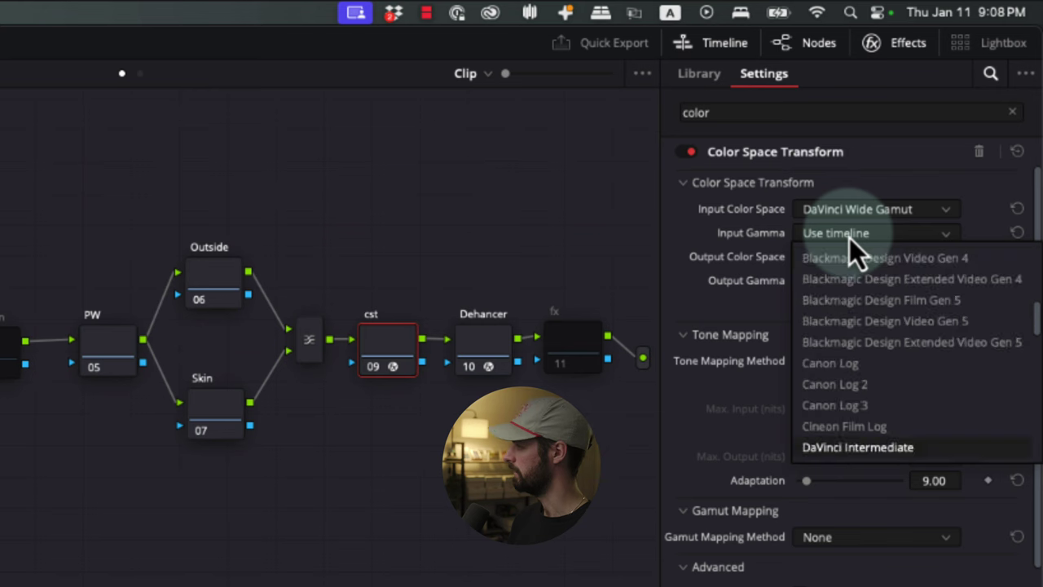
key(Return)
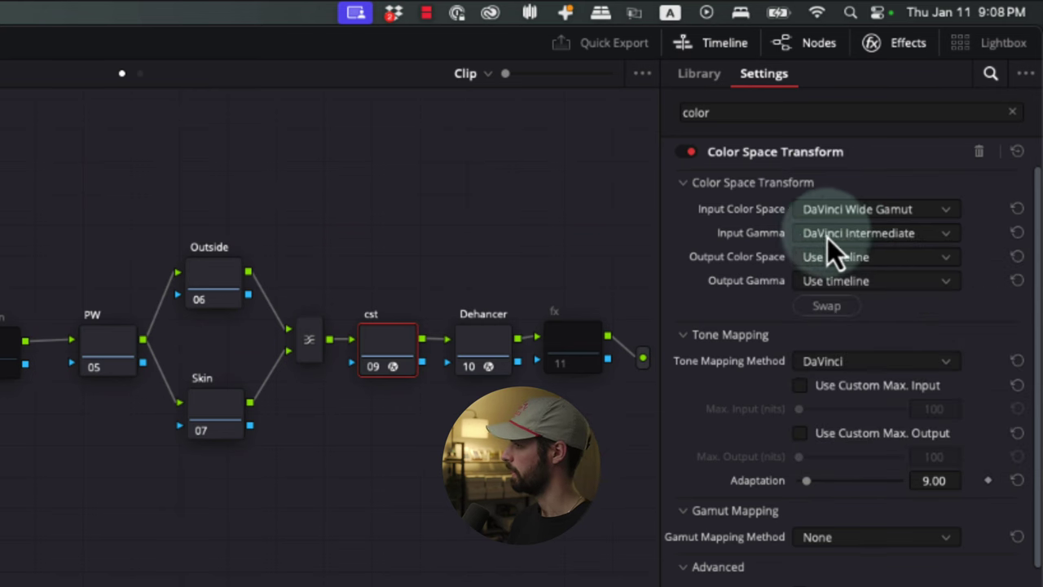
Set the transform's output color space to Rec.709 and its output gamma to Gamma 2.4.
click(820, 259)
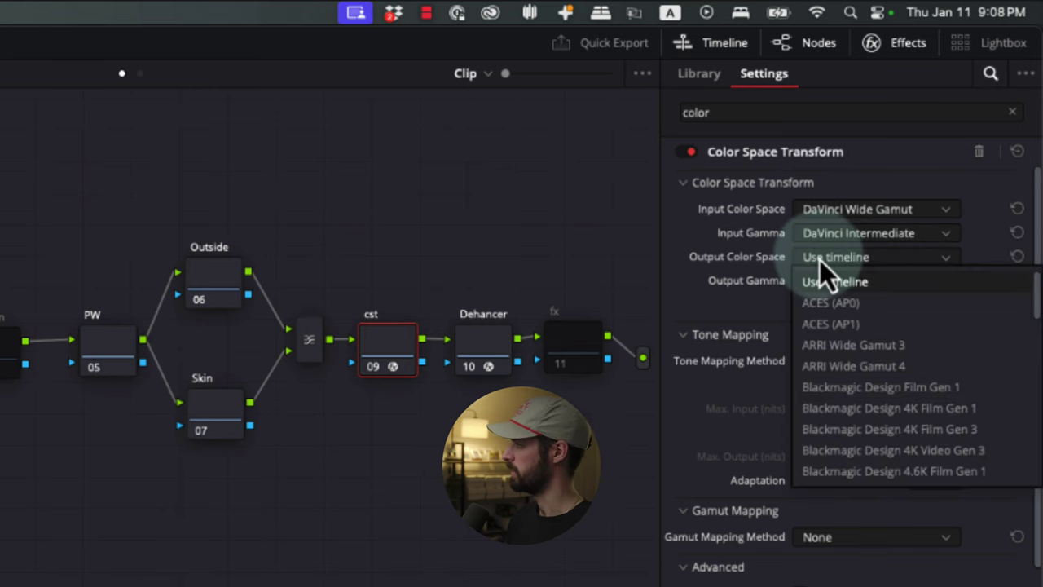
key(r)
key(Return)
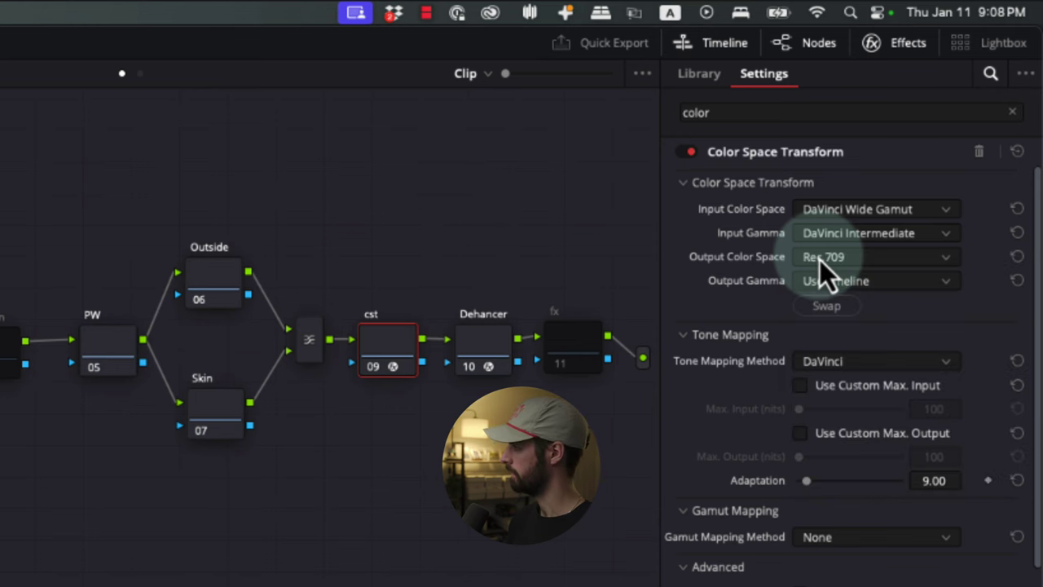
click(834, 291)
key(g)
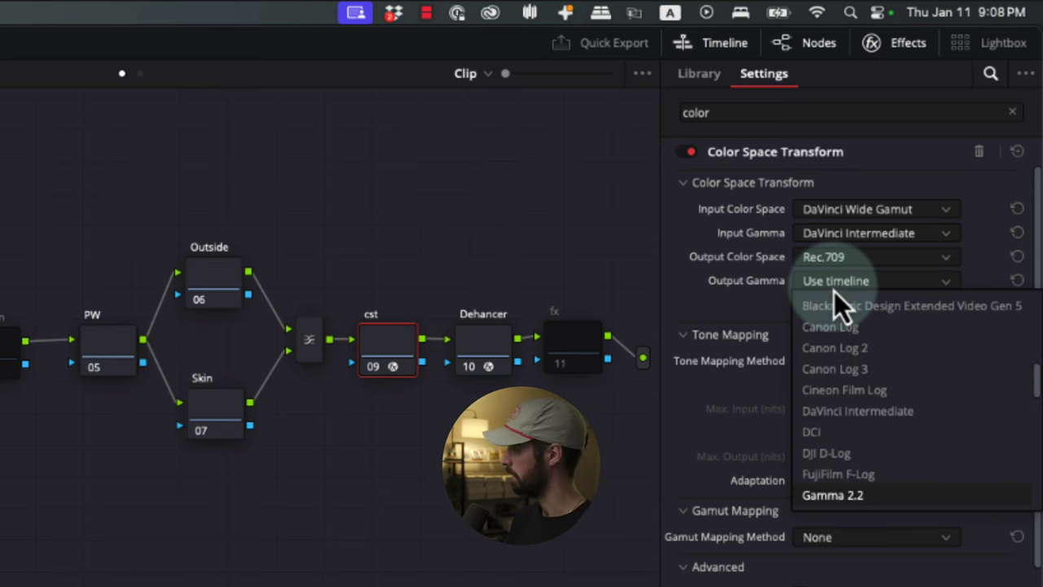
key(Down)
key(Return)
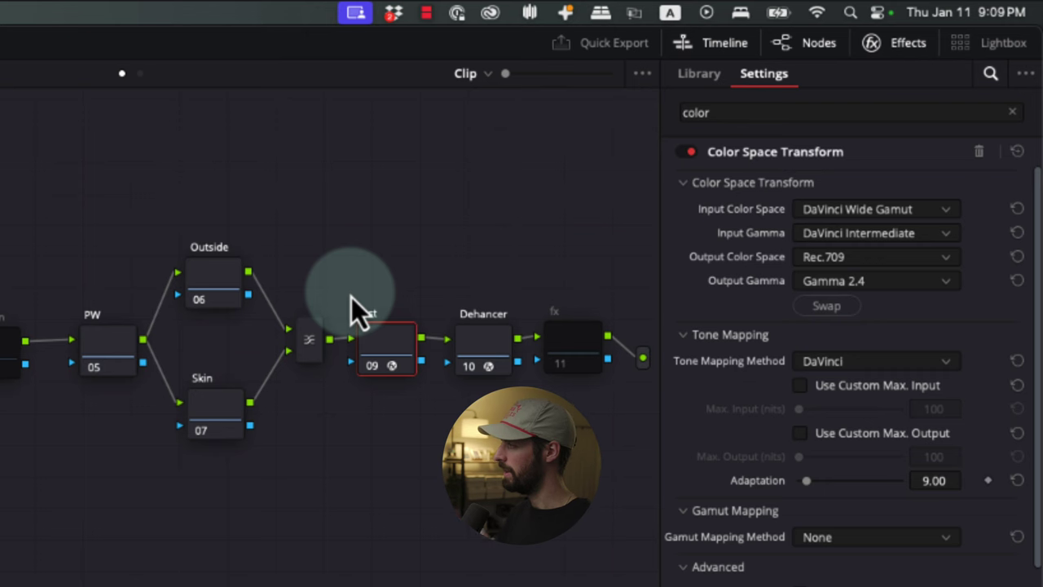
Try the Kodak Ektar 100 film profile on the Dehancer node, and set the film profile to Kodak Vision3 50D.
click(484, 342)
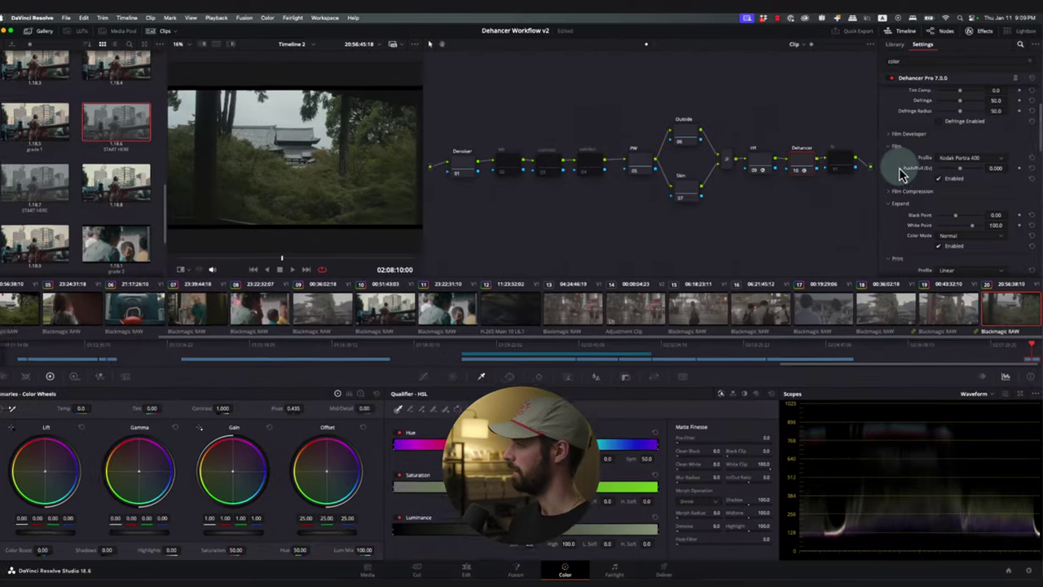
scroll(822, 365, down, 3)
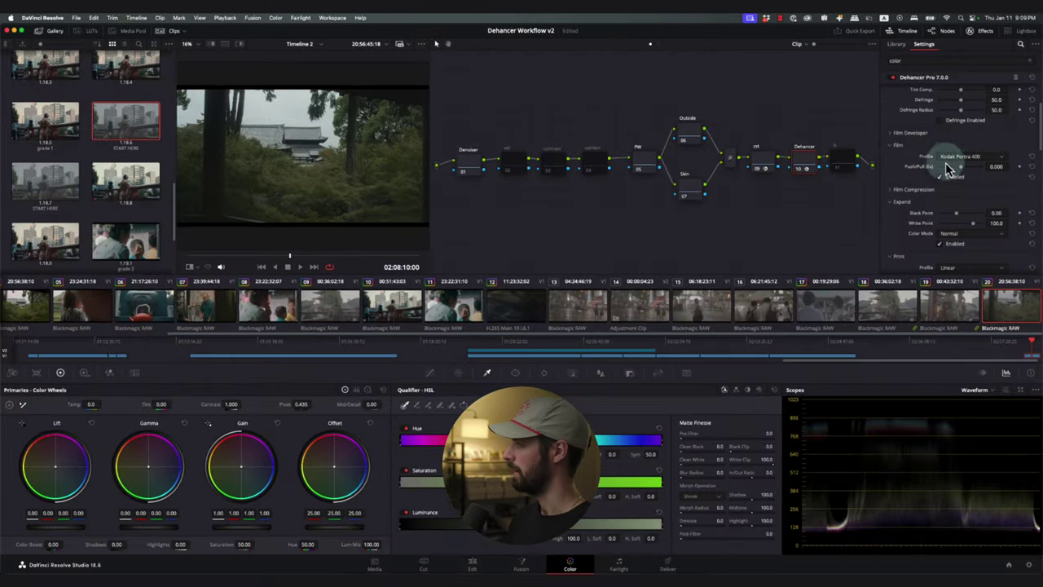
click(957, 157)
click(954, 181)
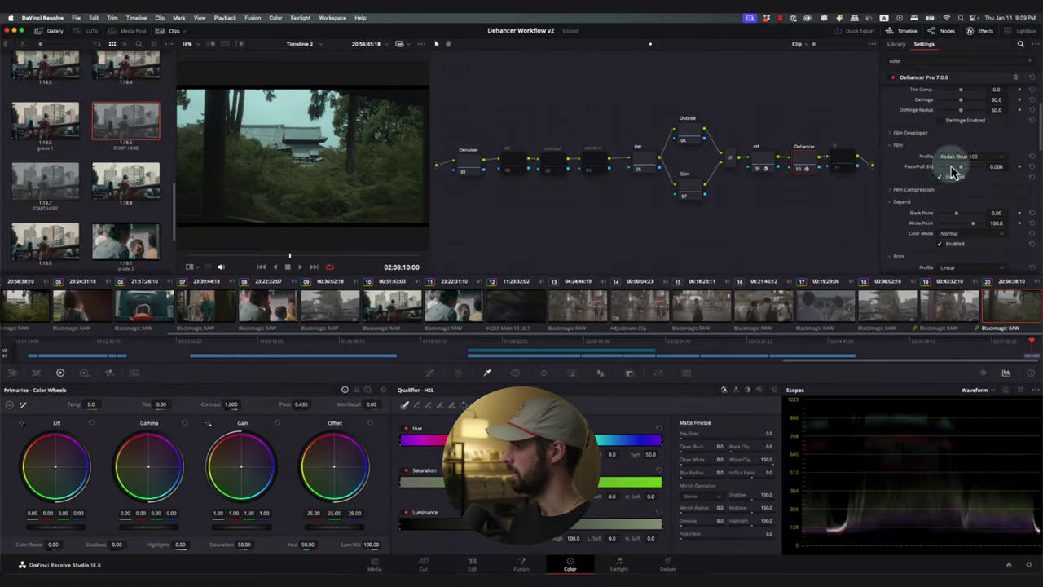
click(957, 157)
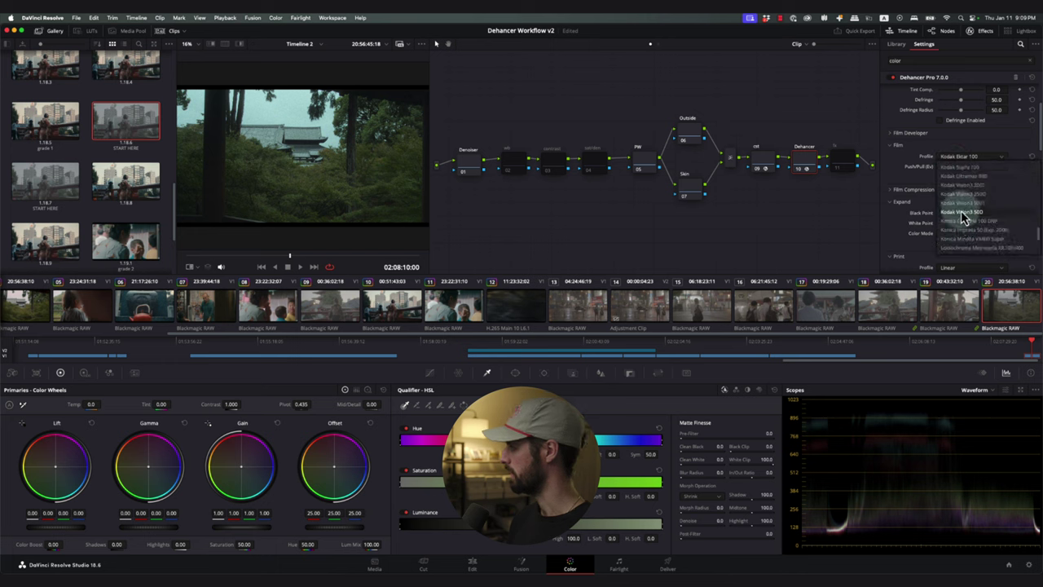
click(963, 213)
scroll(919, 186, down, 3)
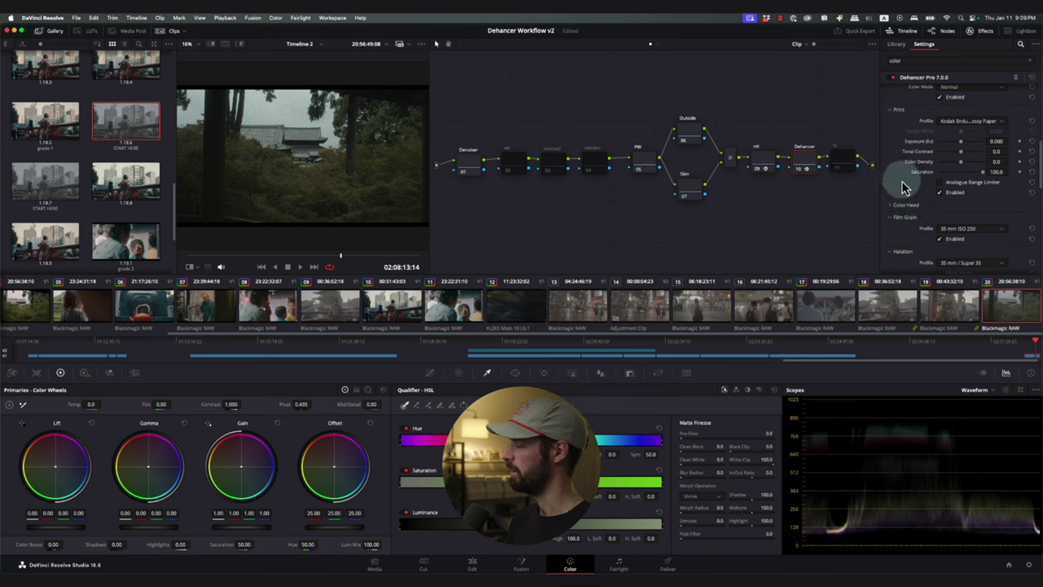
Select the cst node, and grab a still of the graded temple clip.
click(766, 160)
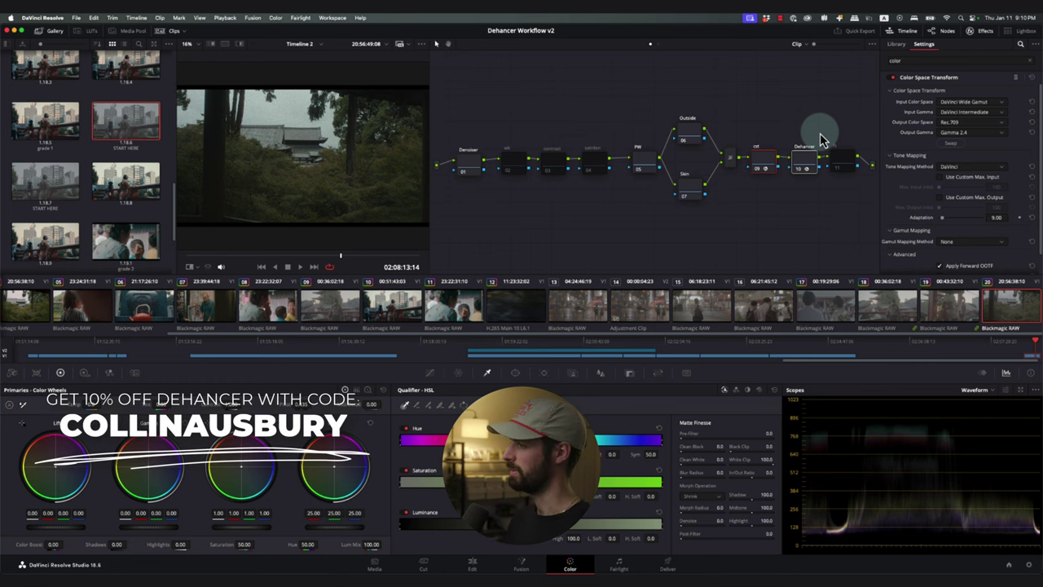
right_click(395, 163)
click(411, 155)
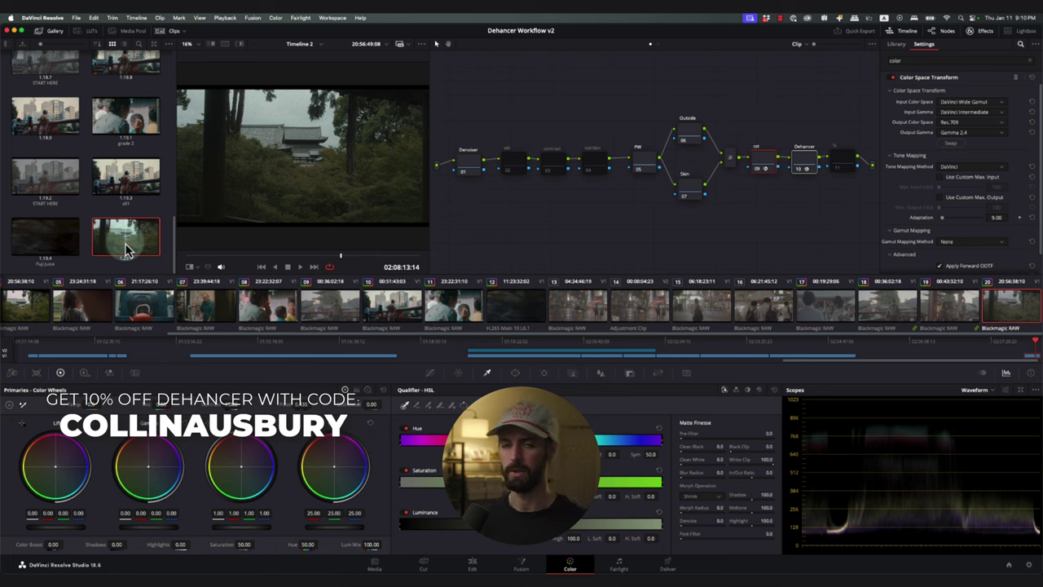
View the graded clip of the woman in the kimono full screen, and grab a still of it.
key(super+f)
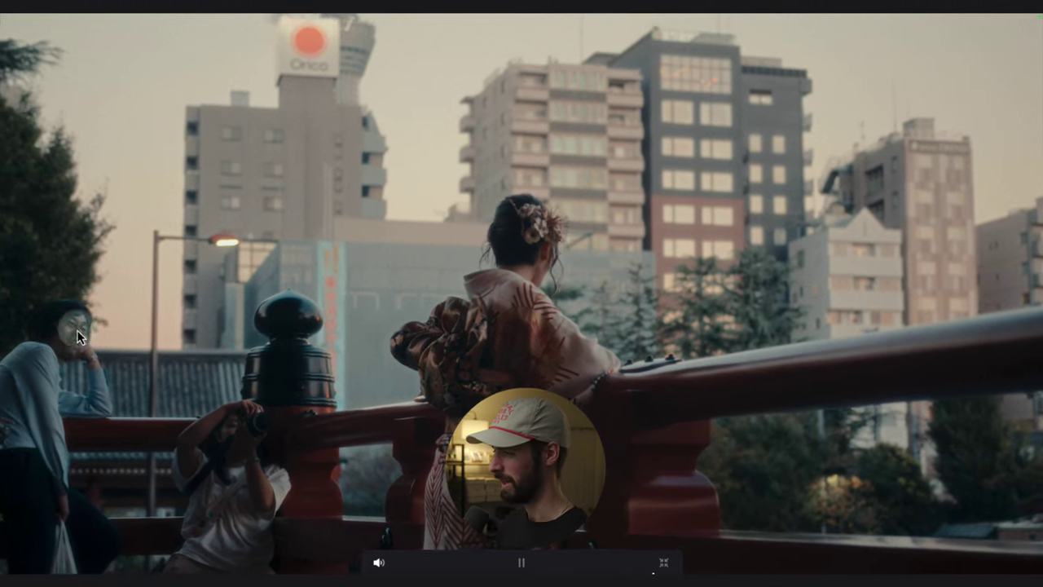
key(super+f)
right_click(333, 202)
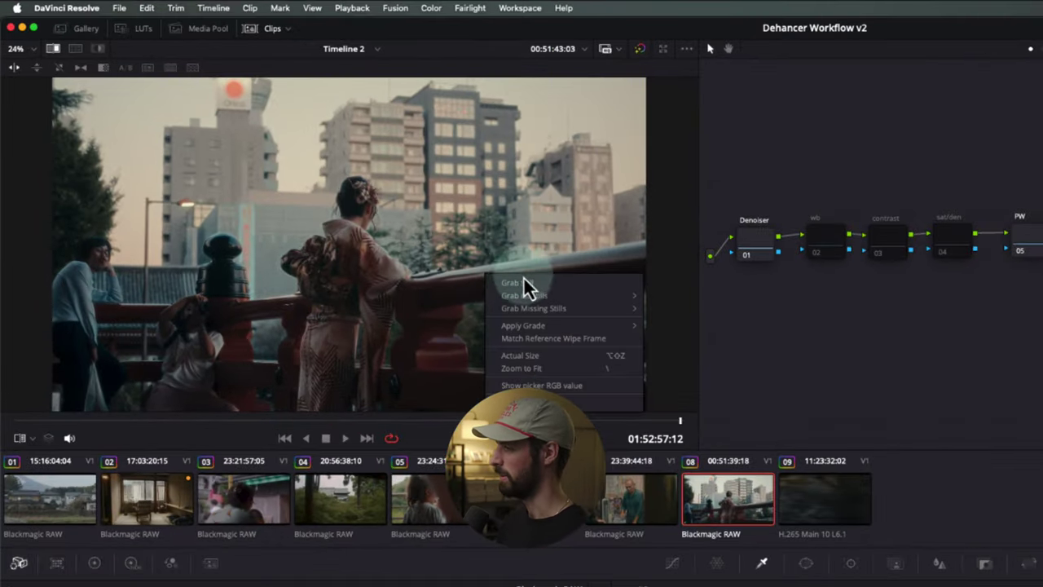
click(523, 283)
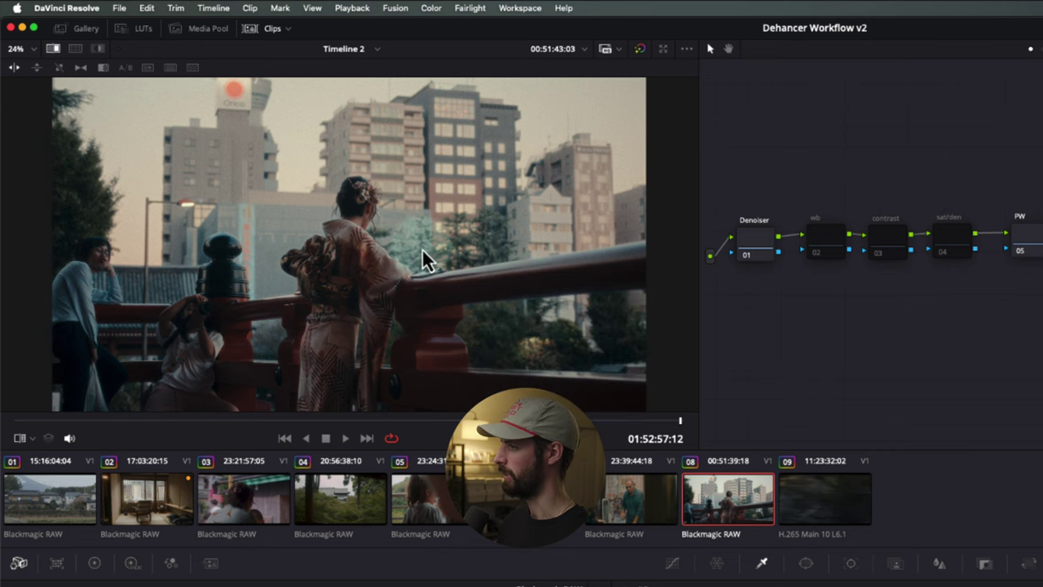
Show the gallery of stills, and switch to the Edit page.
click(72, 29)
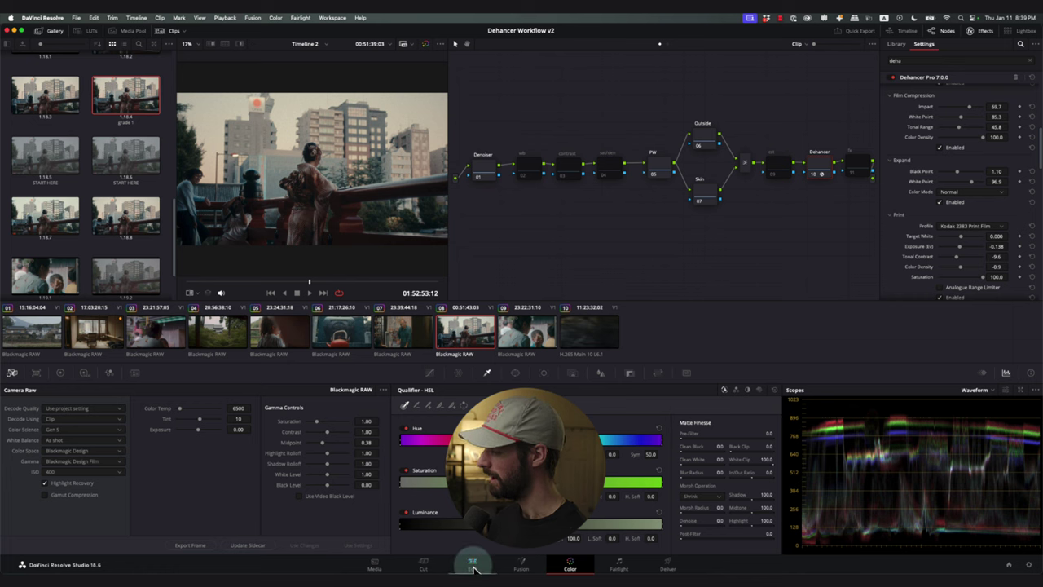
click(472, 564)
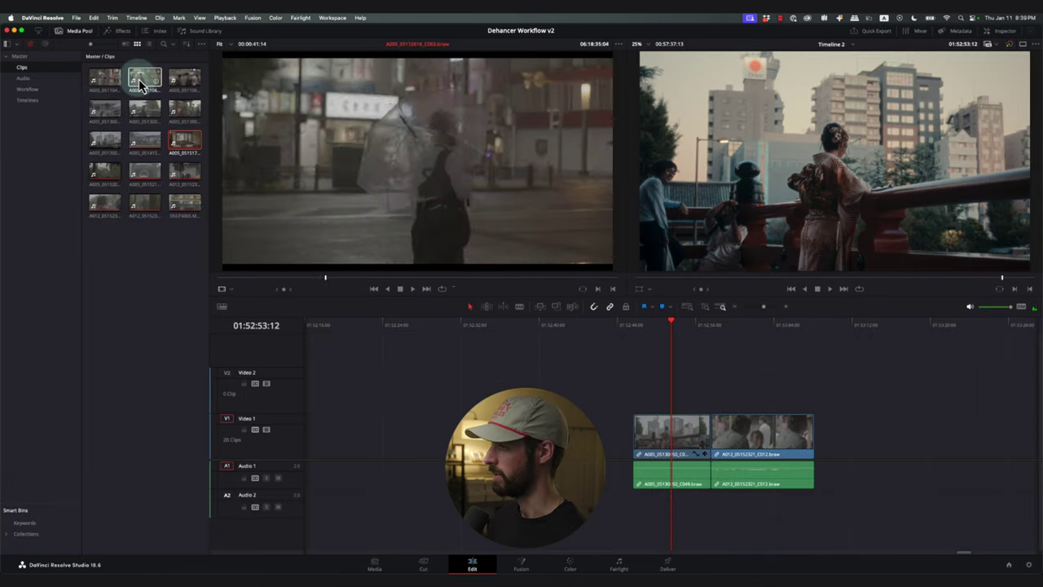
Add the clip of the couple at the temple to the timeline, and apply the grade 1 still to it on the Color page.
drag(145, 108, 701, 432)
click(569, 563)
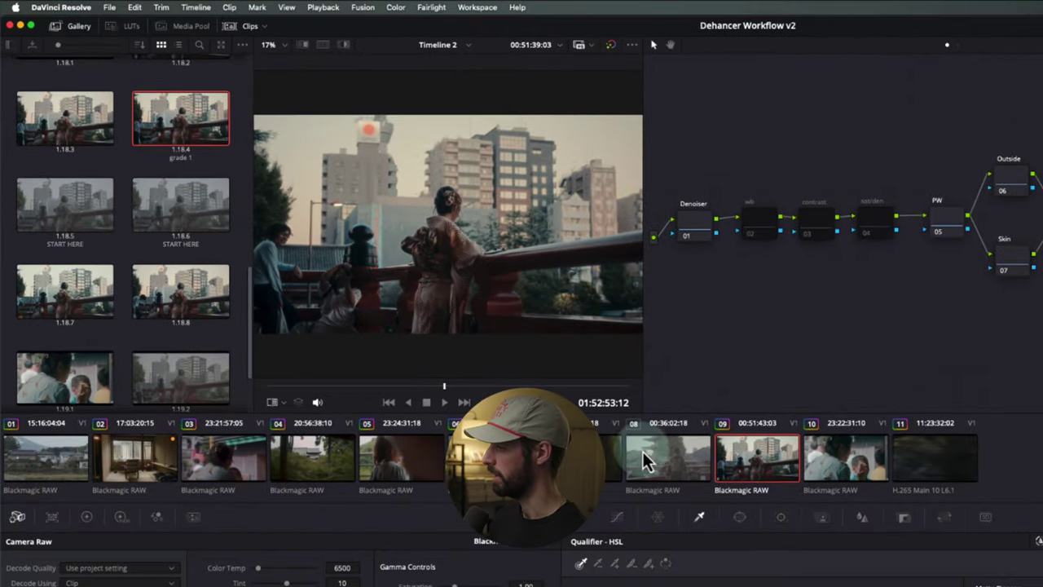
click(477, 346)
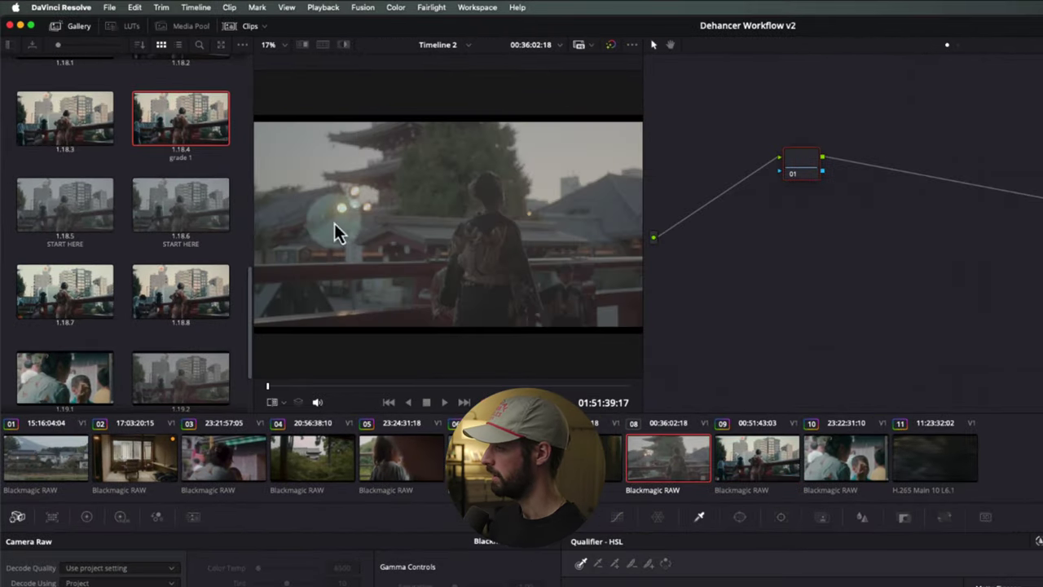
right_click(168, 120)
click(203, 153)
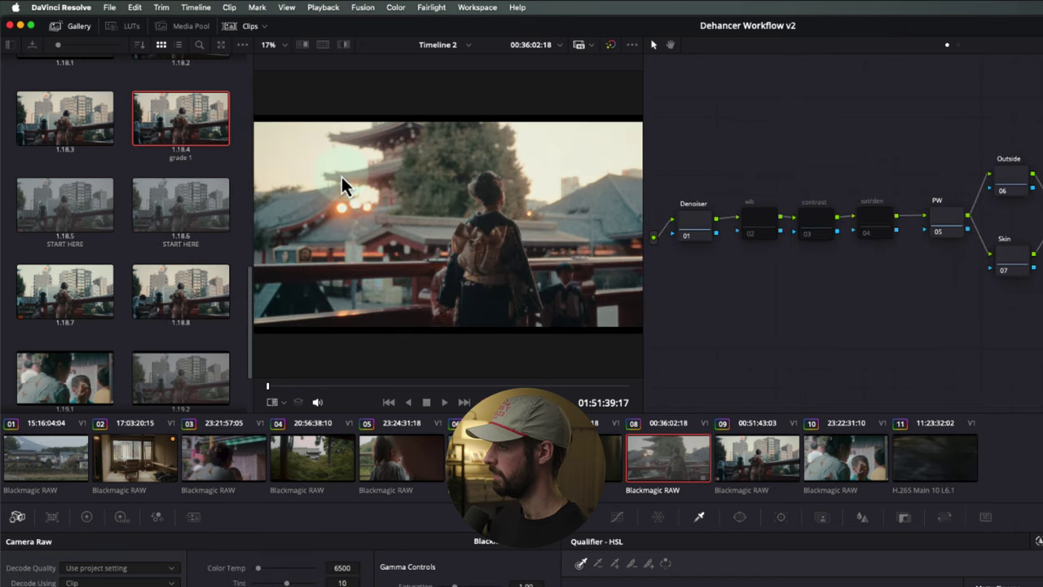
Scrub through the graded temple clip and examine the couple full screen.
drag(436, 386, 338, 386)
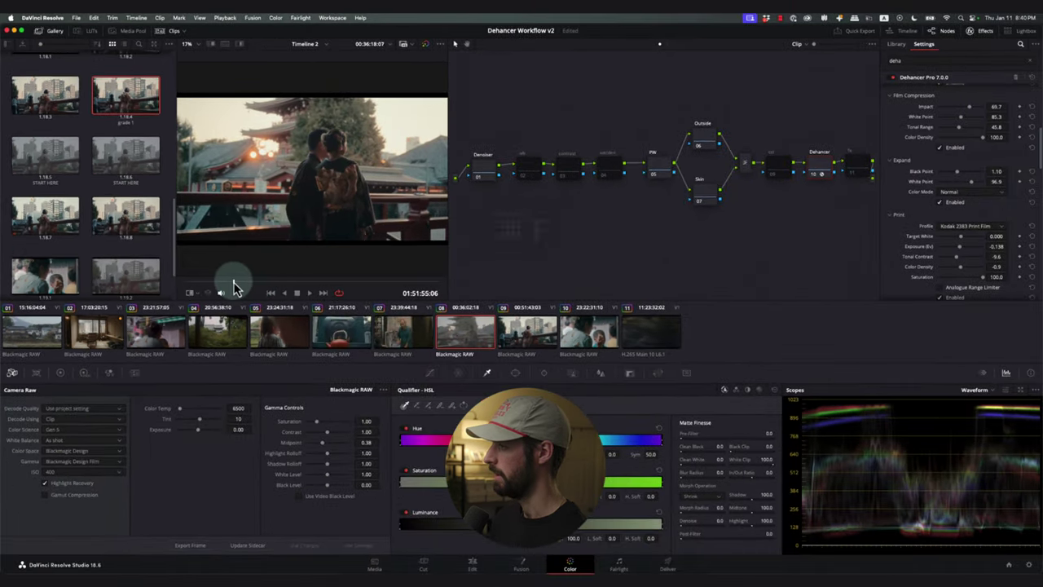
key(super+f)
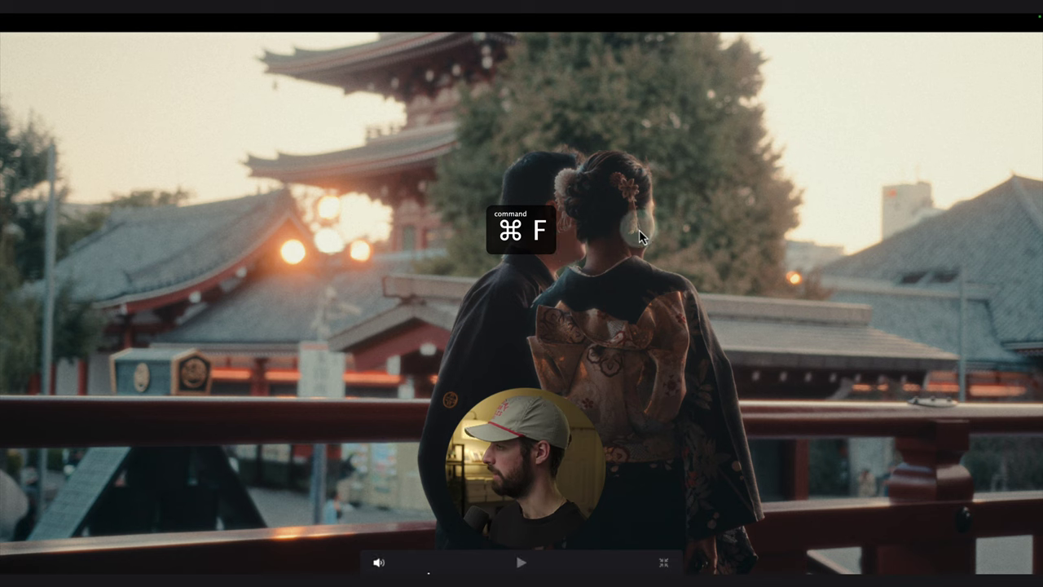
key(super+f)
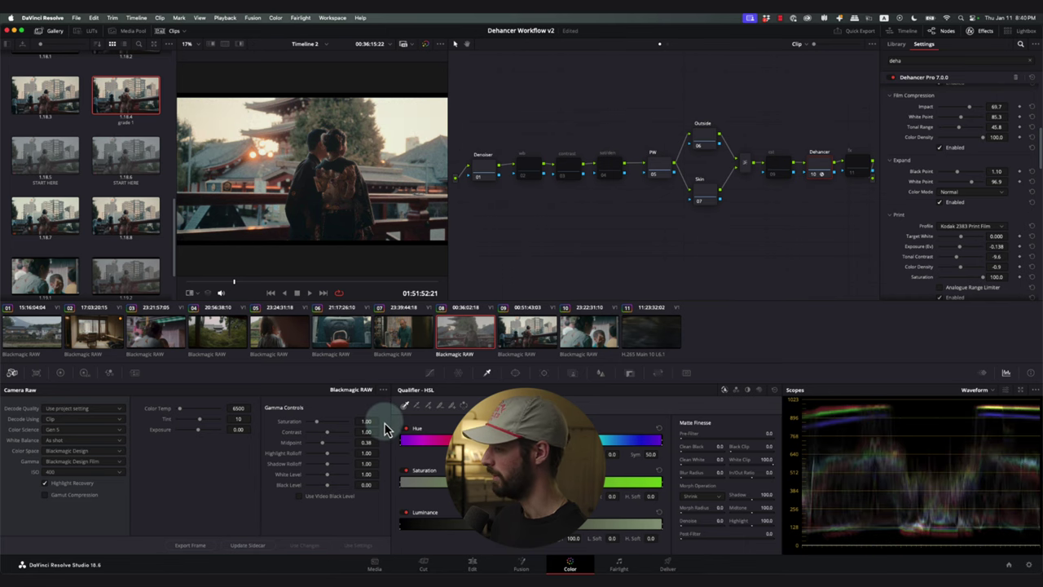
Set the temple clip's raw gamma controls to Highlight Rolloff 1.17, White Level 1.02 and Contrast 0.96.
drag(331, 459, 332, 459)
drag(328, 477, 329, 483)
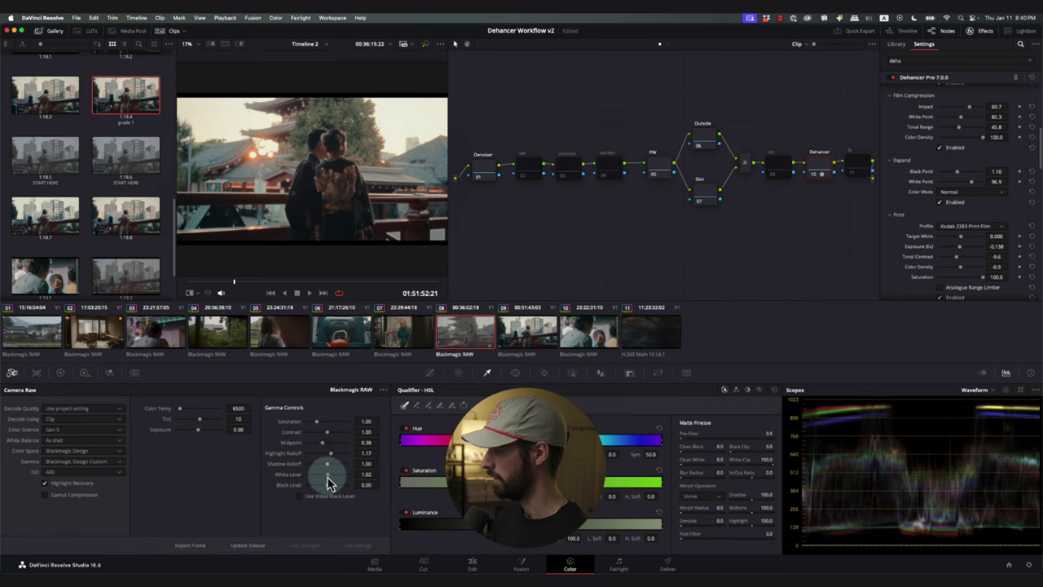
drag(329, 438, 327, 439)
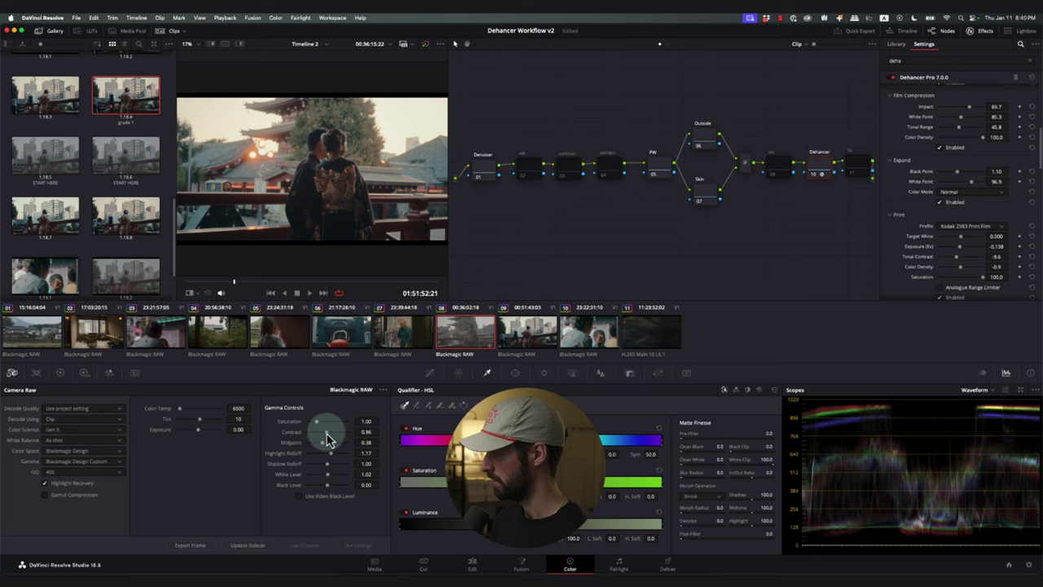
scroll(937, 155, up, 5)
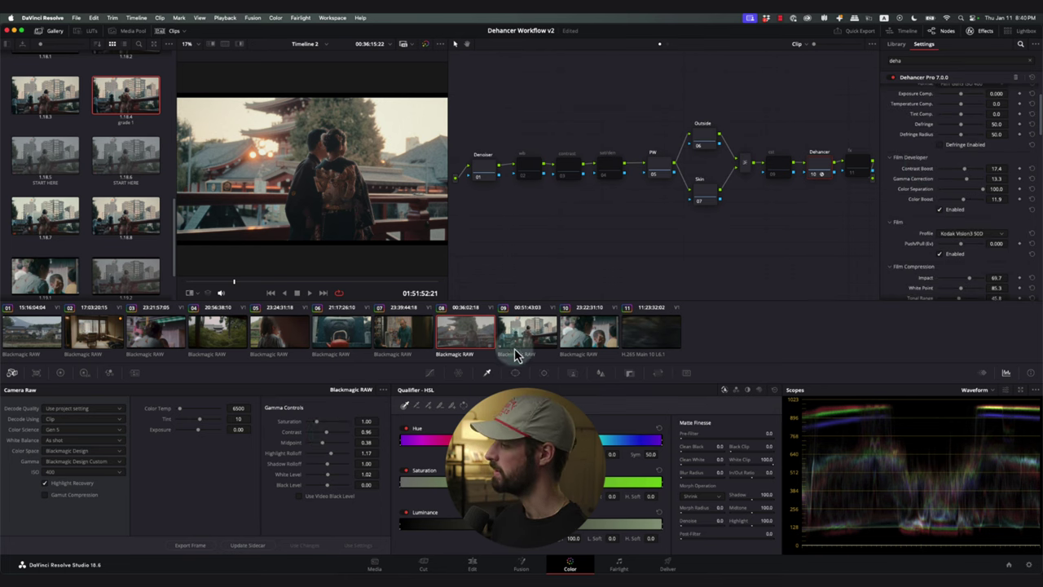
double_click(137, 118)
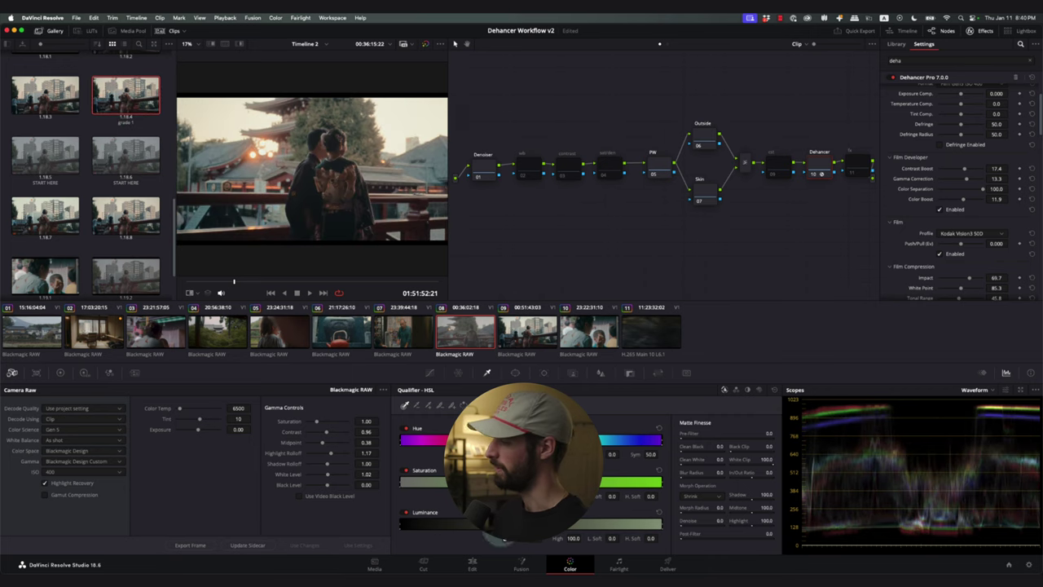
Place the clip A012_05152321_C012.braw directly before the temple clip on the timeline, and bring it up on the Color page.
click(474, 564)
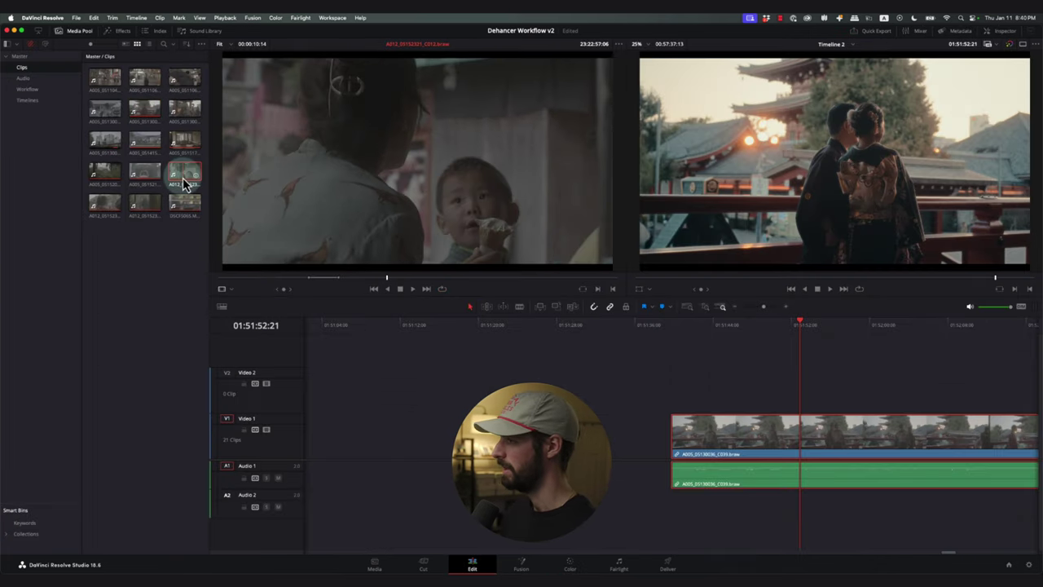
drag(393, 192, 568, 443)
click(616, 325)
click(615, 419)
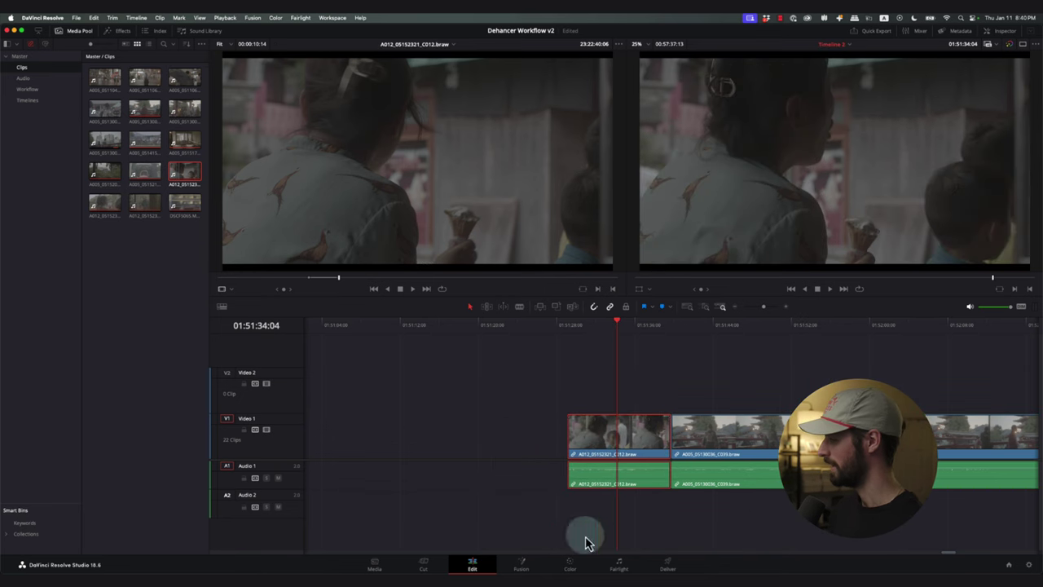
click(570, 563)
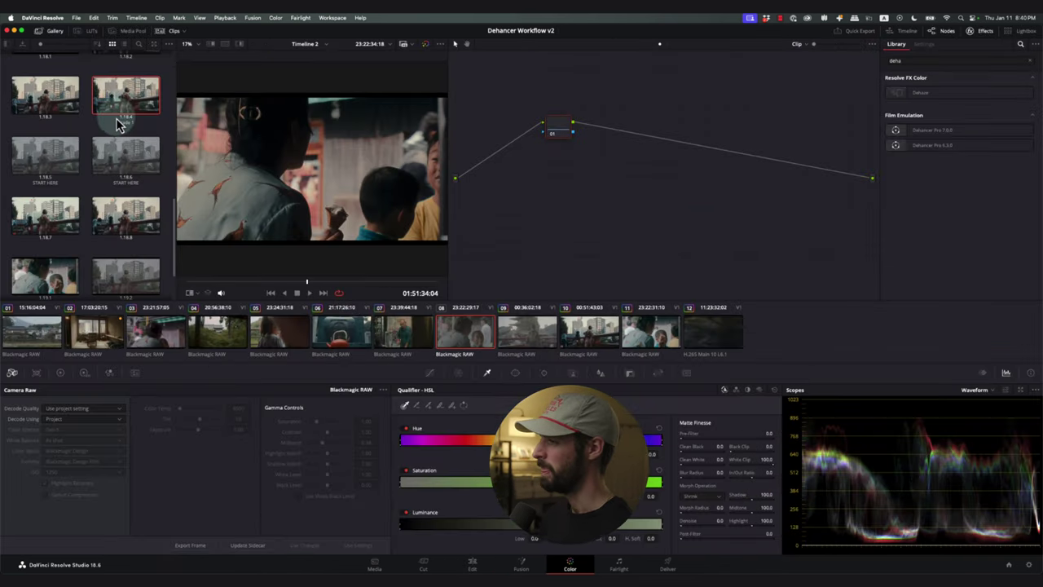
Apply the grade 1 still to the clip of the woman and child, and check the result full screen.
right_click(132, 105)
click(149, 128)
key(super+f)
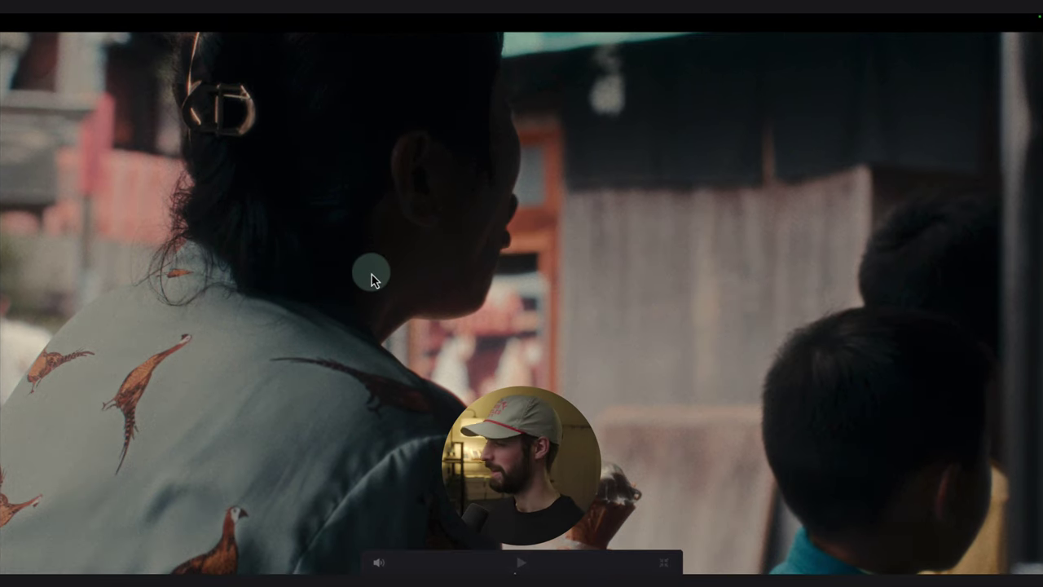
key(super+f)
click(456, 315)
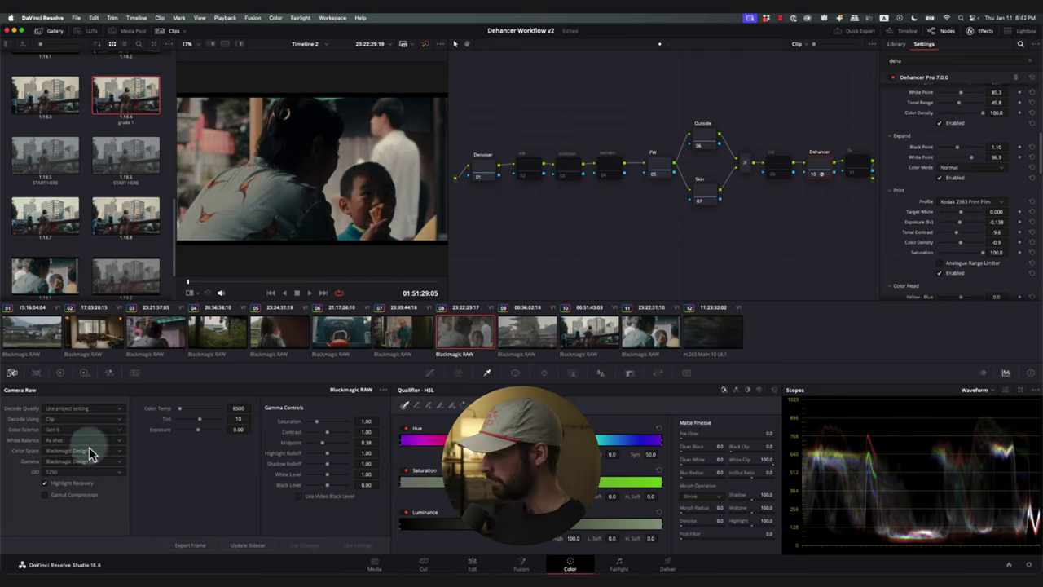
Set the Dehancer input format to Film Gen5 ISO 3200, and match it with a Camera Raw ISO of 3200.
scroll(929, 139, down, 5)
scroll(929, 138, up, 5)
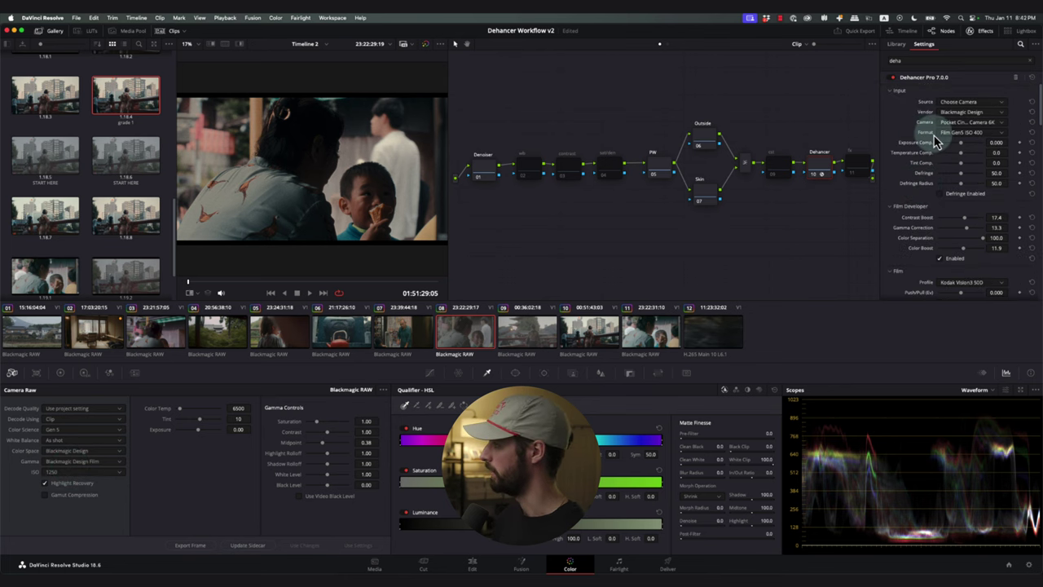
click(961, 132)
click(970, 172)
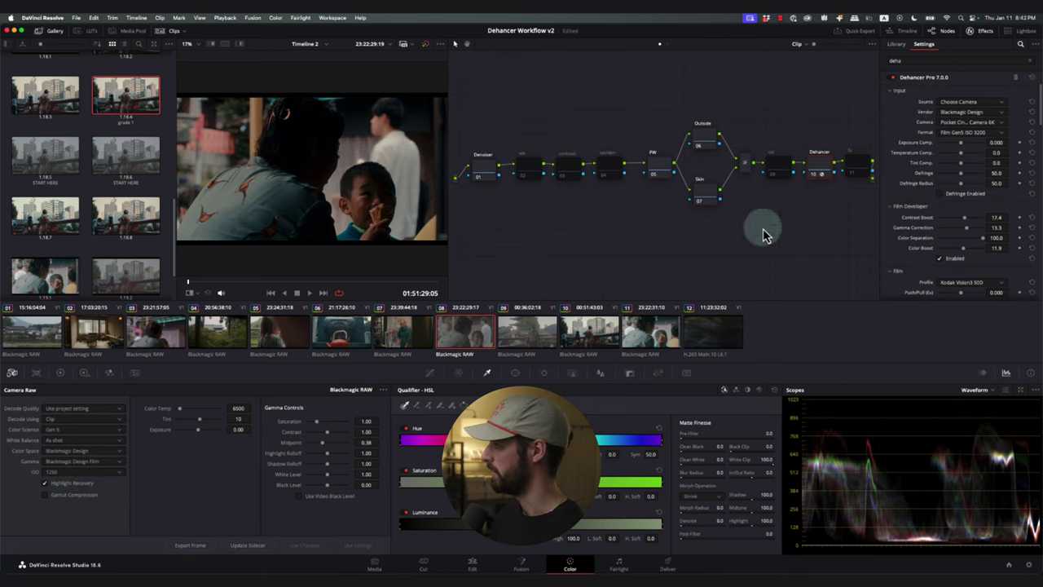
click(80, 472)
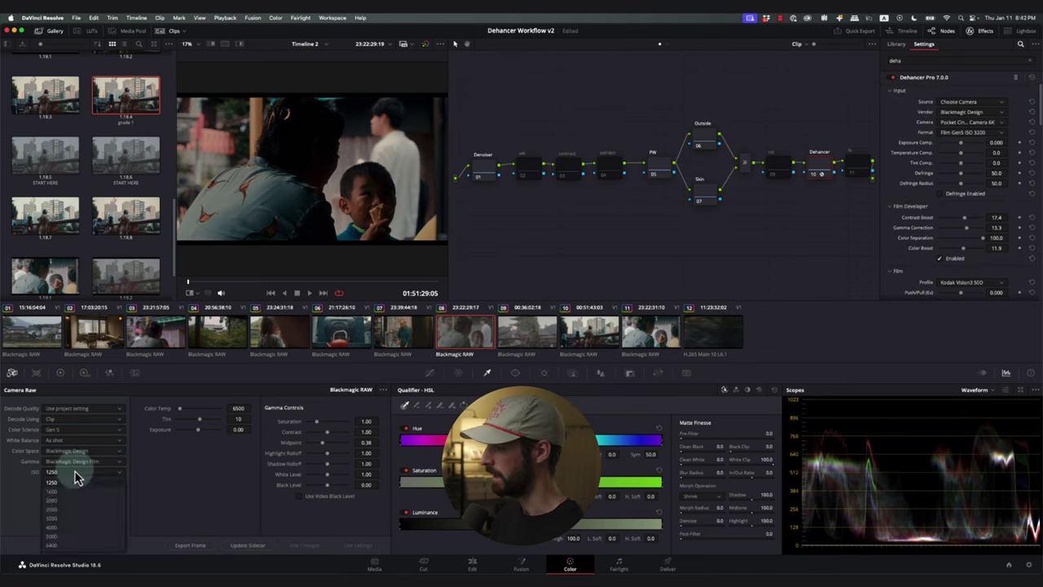
click(72, 519)
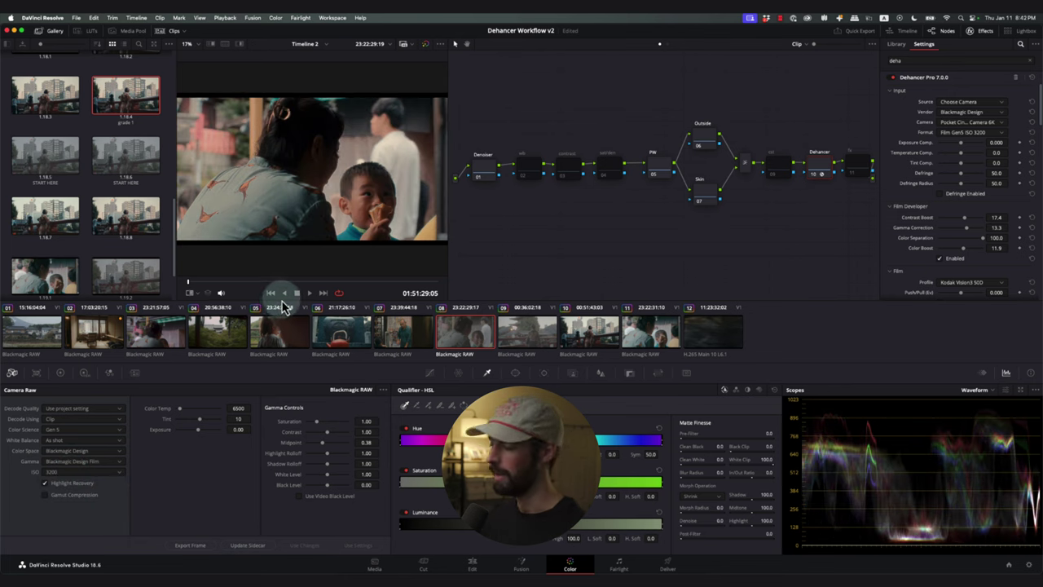
Play the clip of the woman and child, and examine the ISO 3200 version full screen.
key(space)
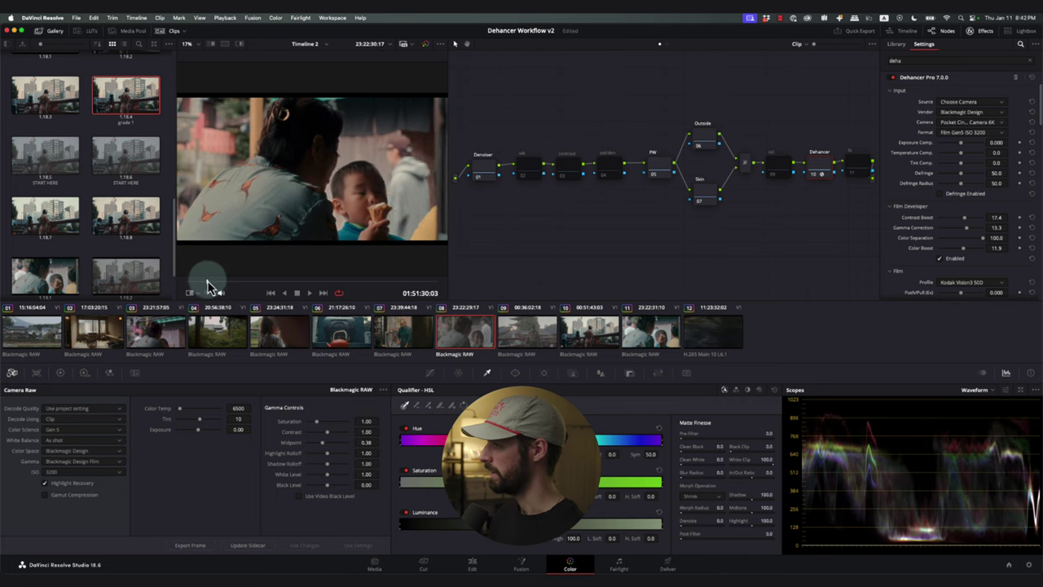
key(super+f)
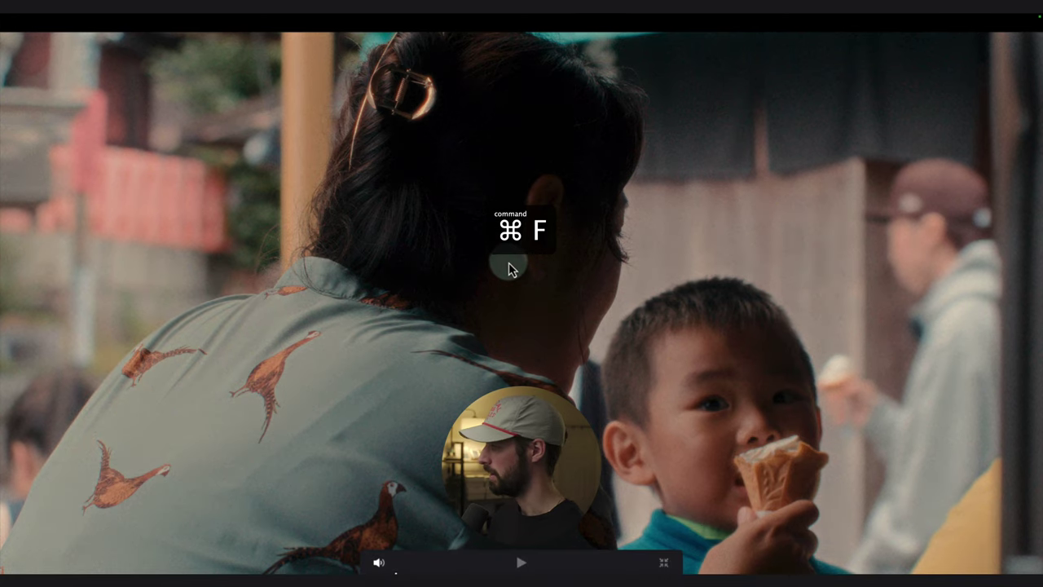
key(super+f)
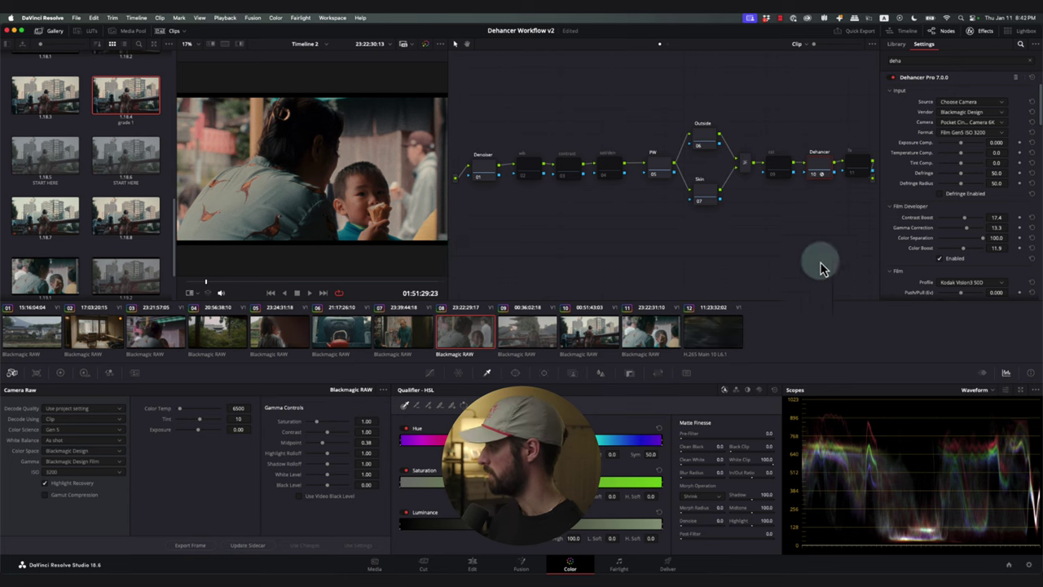
Set the Dehancer film profile to Kodak Portra 400.
scroll(907, 231, down, 3)
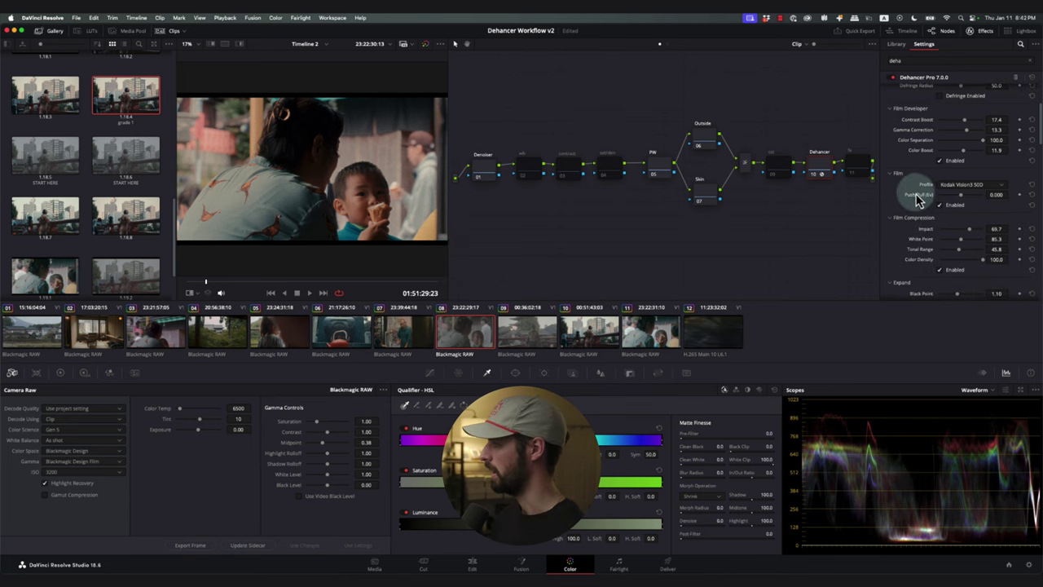
click(953, 187)
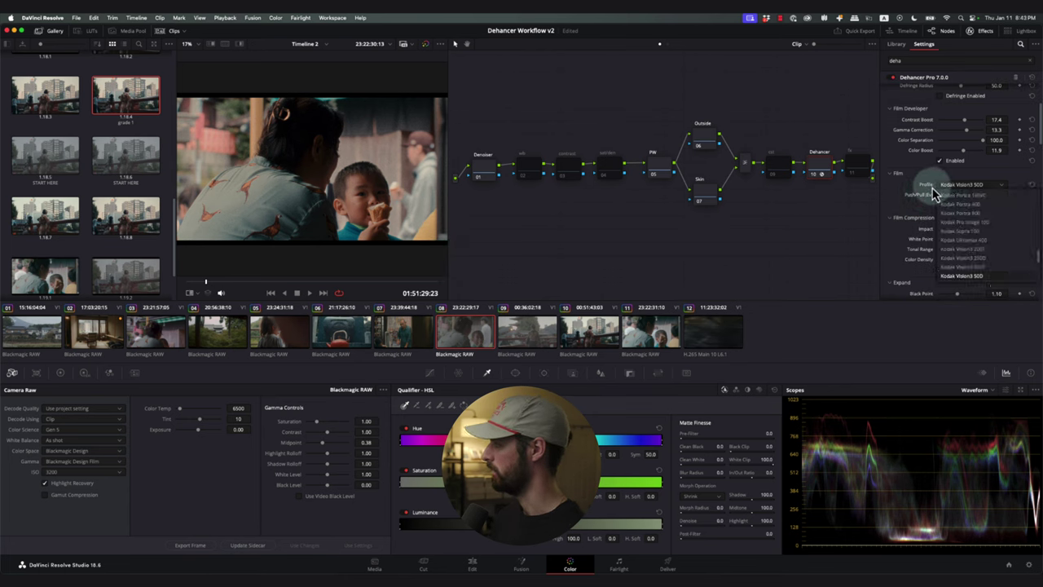
click(957, 205)
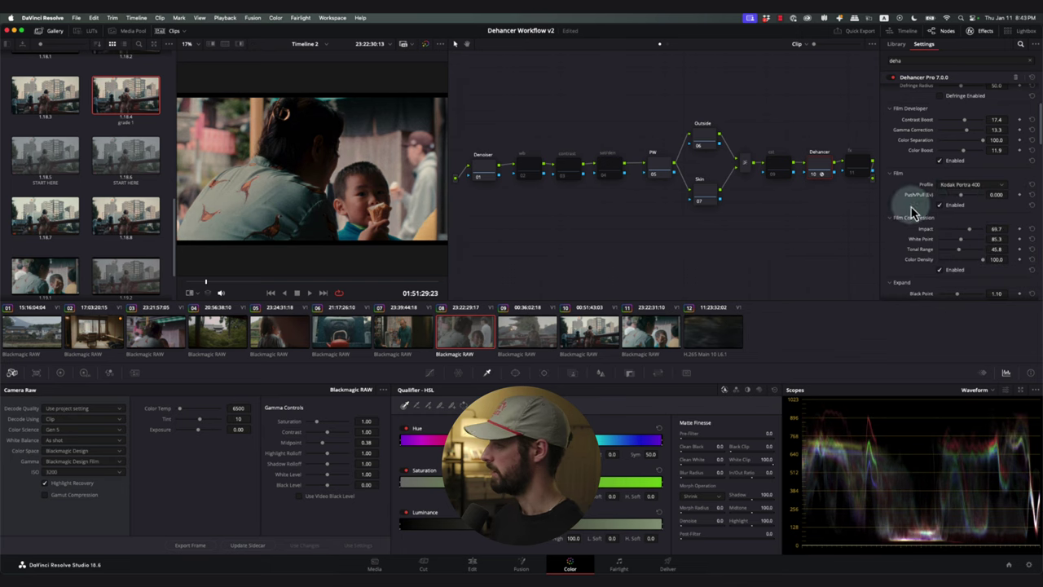
click(950, 186)
click(950, 187)
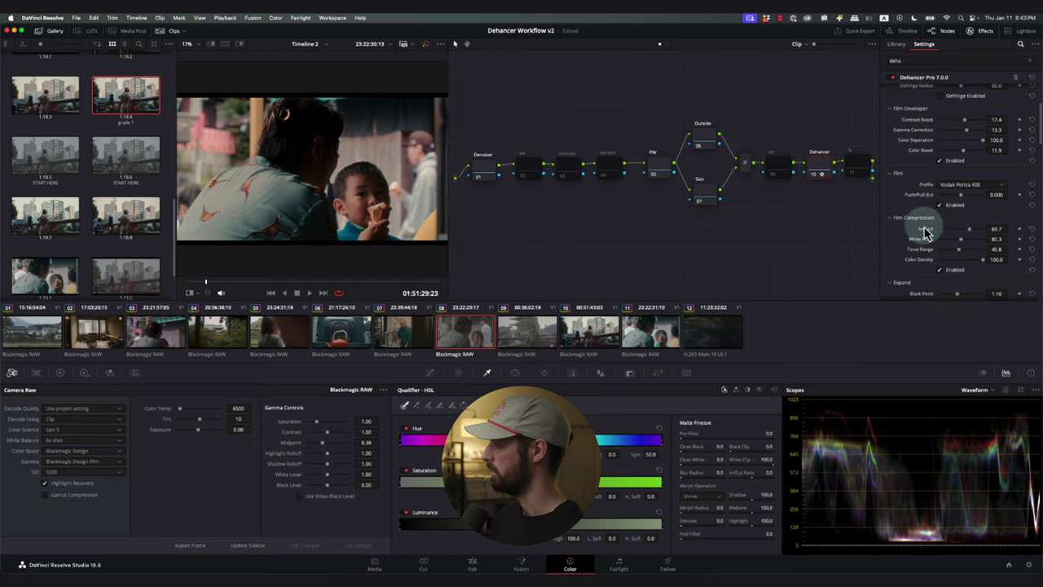
Compare the Kodak Endura Glossy Paper and Linear print profiles in Dehancer, and settle on Kodak Endura Glossy Paper.
scroll(920, 227, down, 3)
scroll(926, 233, down, 2)
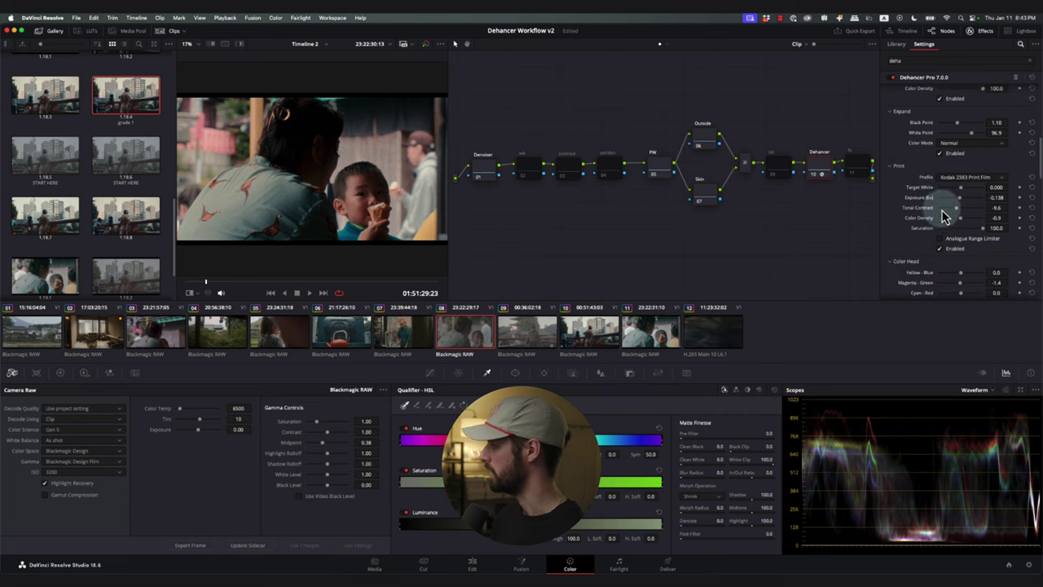
click(955, 178)
click(967, 226)
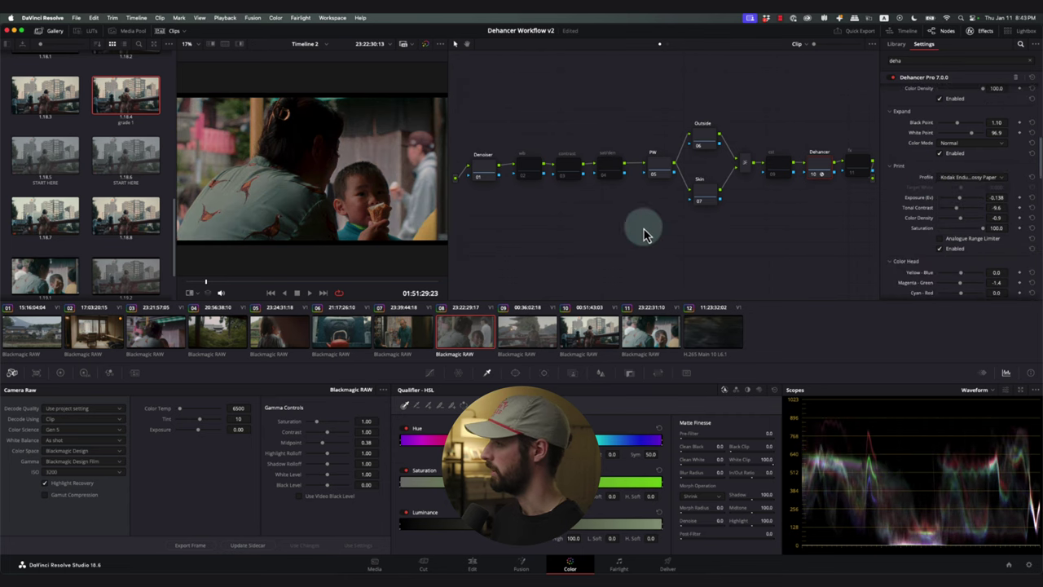
click(957, 177)
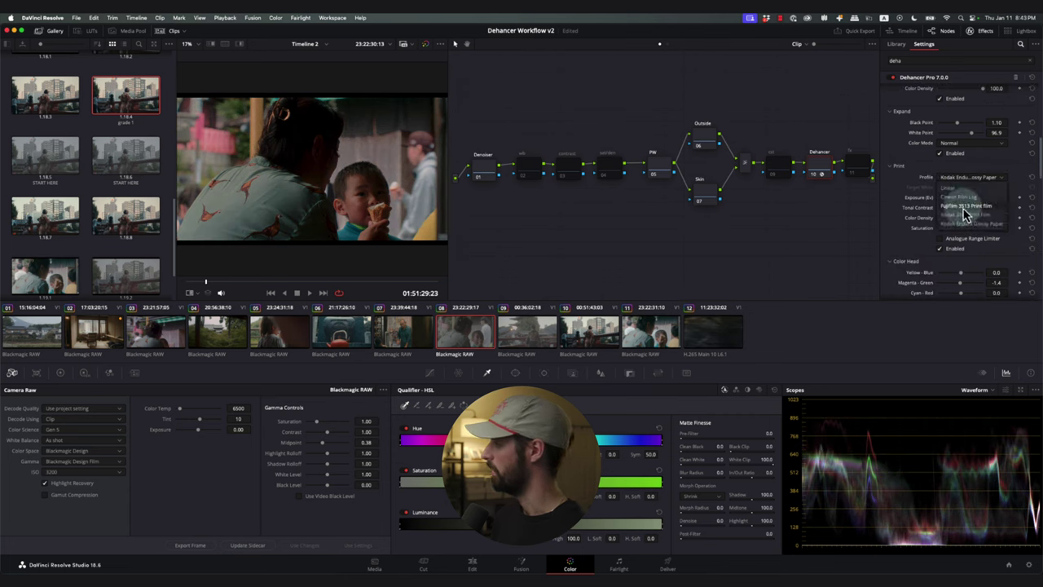
click(961, 187)
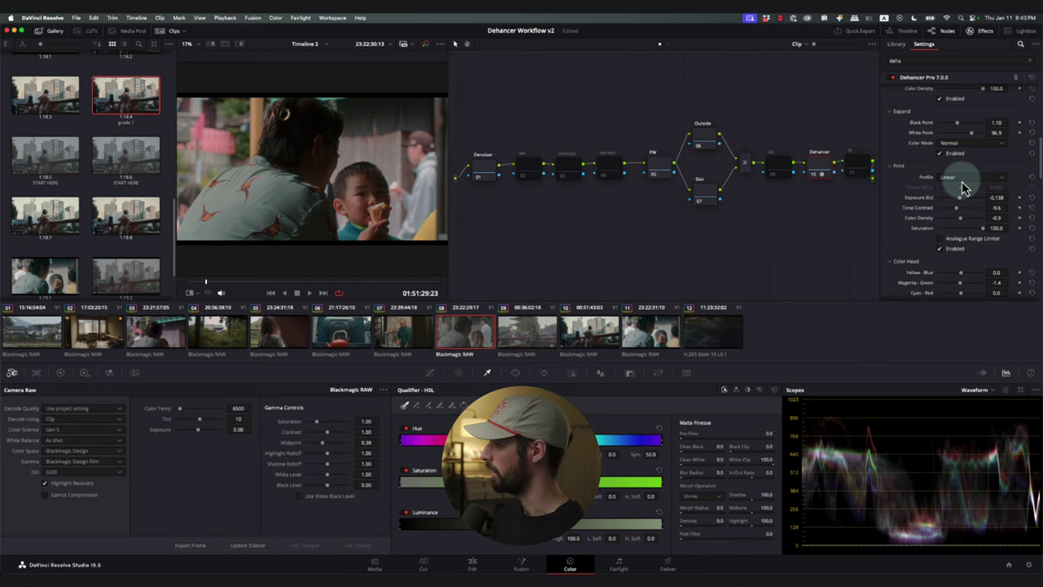
click(962, 180)
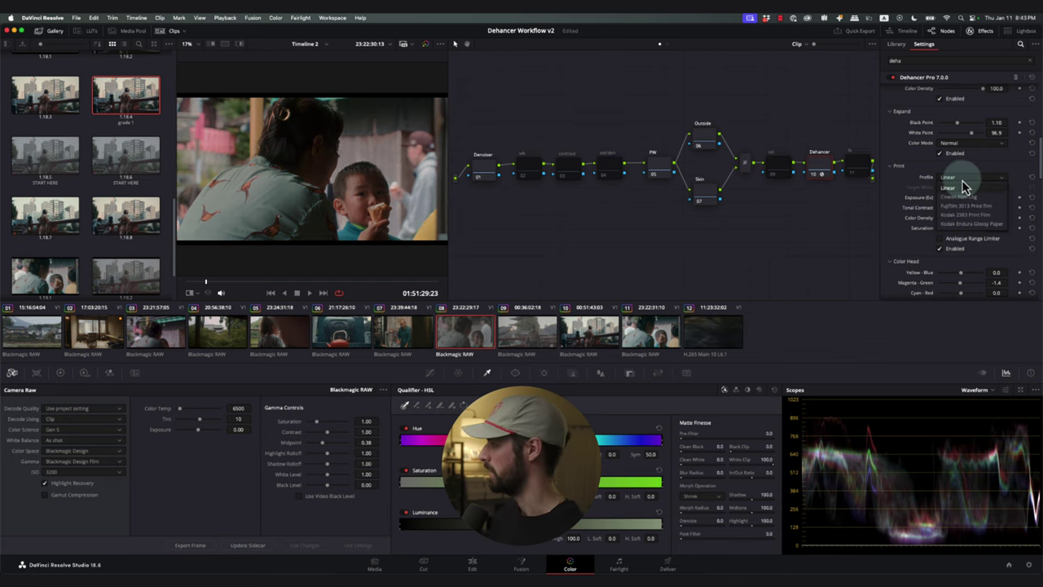
click(964, 228)
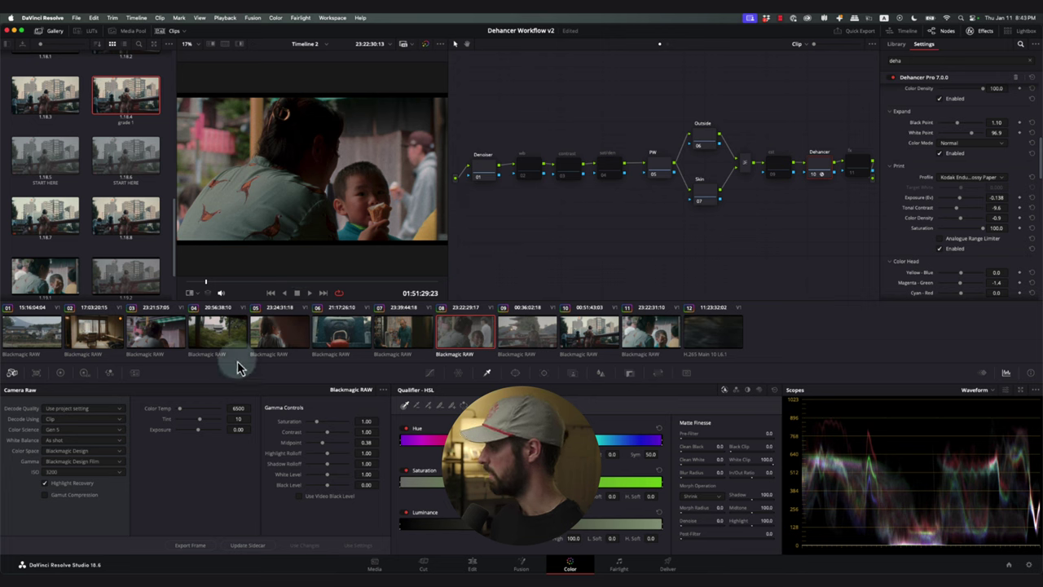
Set the raw Black Level of the woman-and-child clip to 0.08, and check its opening frames.
drag(329, 488, 330, 486)
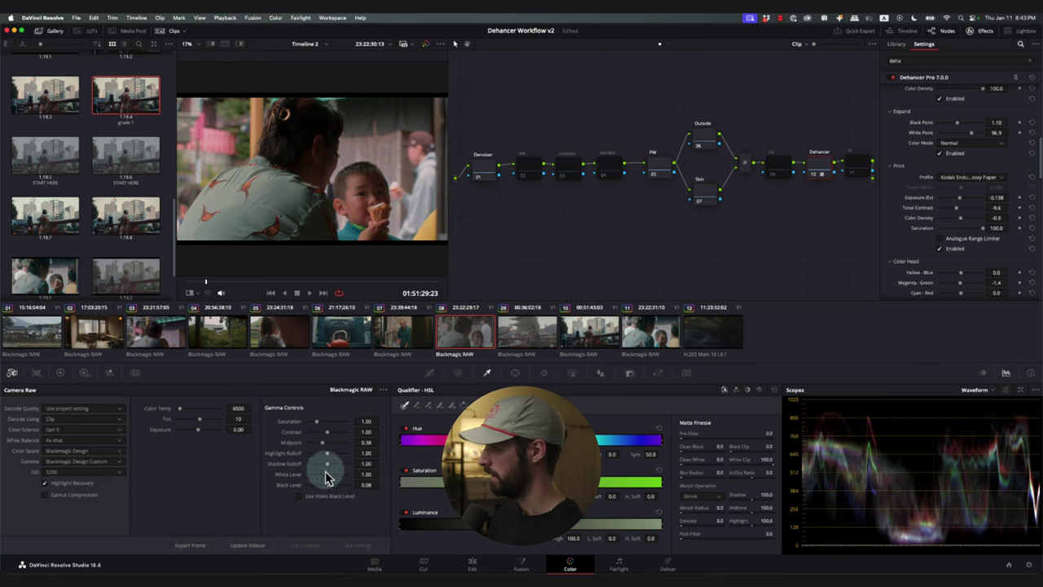
click(311, 282)
drag(383, 293, 174, 291)
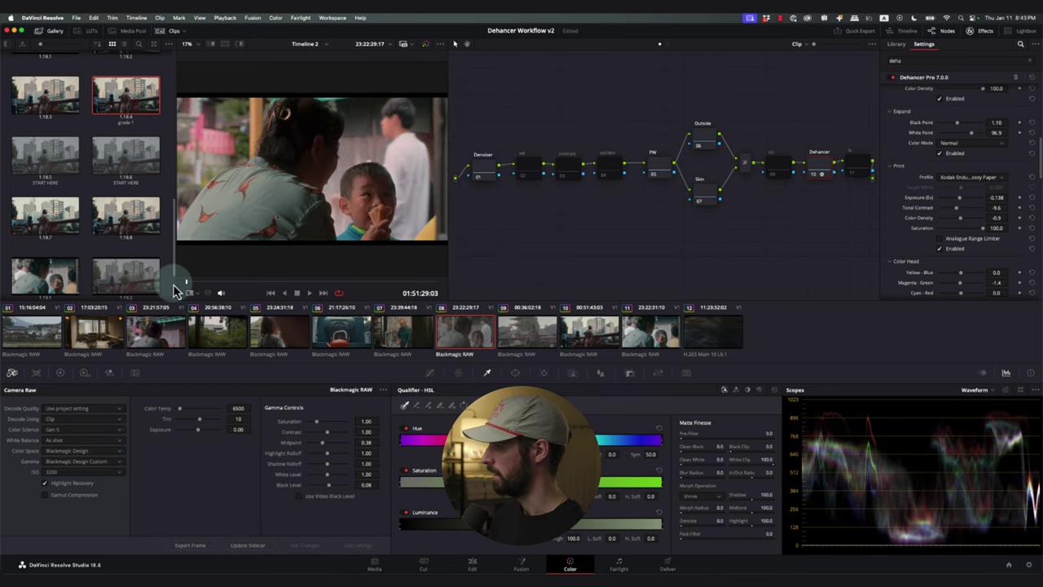
click(324, 445)
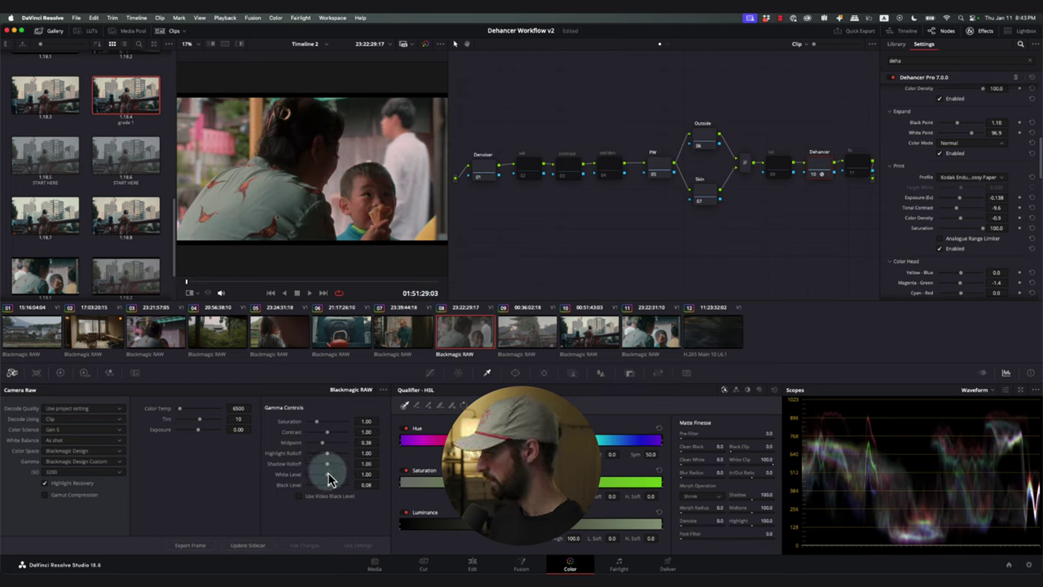
Set the clip's raw White Level to 0.96 and the Dehancer Film Developer Gamma Correction to 50.0.
drag(330, 482, 328, 482)
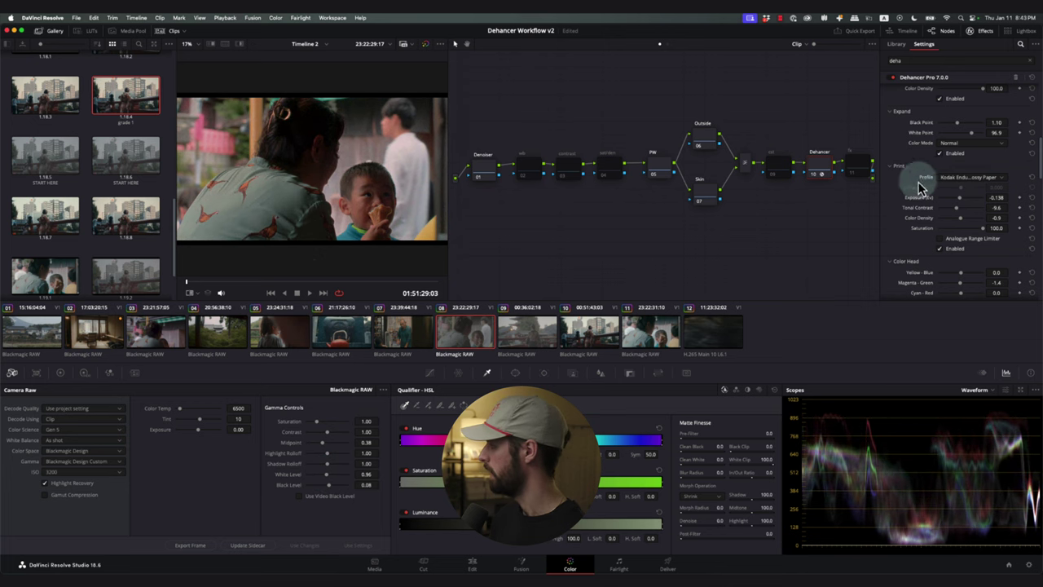
scroll(918, 189, up, 5)
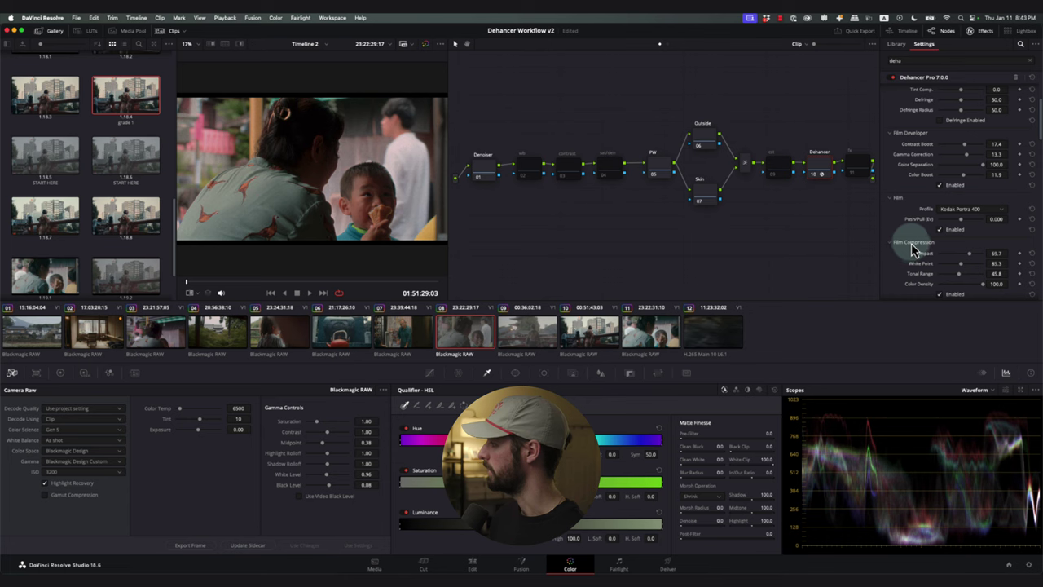
scroll(915, 228, up, 3)
scroll(926, 242, down, 1)
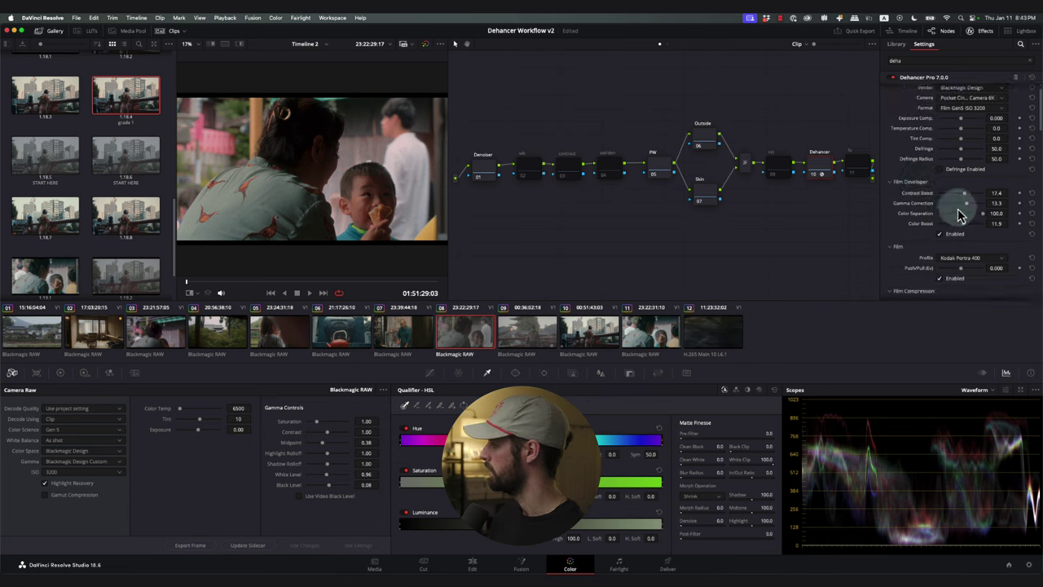
mouse_move(974, 204)
mouse_down()
mouse_move(985, 205)
mouse_move(976, 213)
mouse_up()
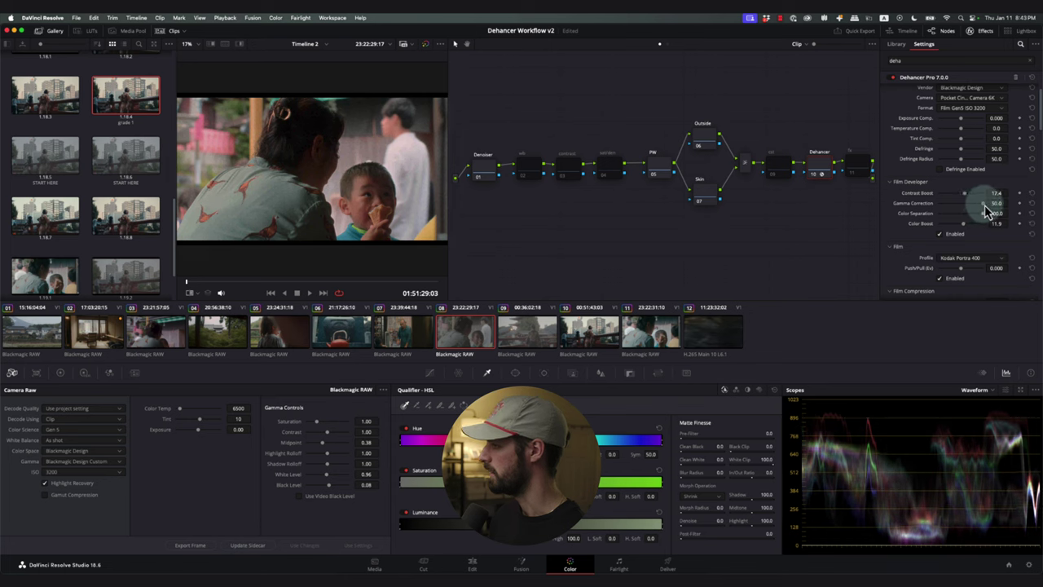
Set Dehancer's Expand Black Point to -3.47 and White Point to 100.2, and the Film Developer Contrast Boost to 11.9.
scroll(950, 210, down, 6)
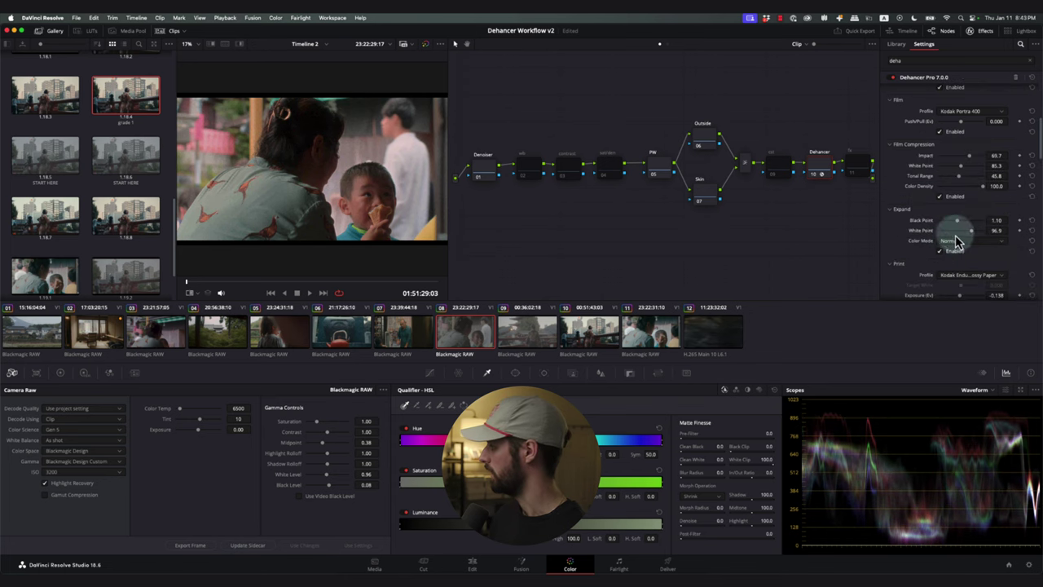
drag(960, 222, 957, 221)
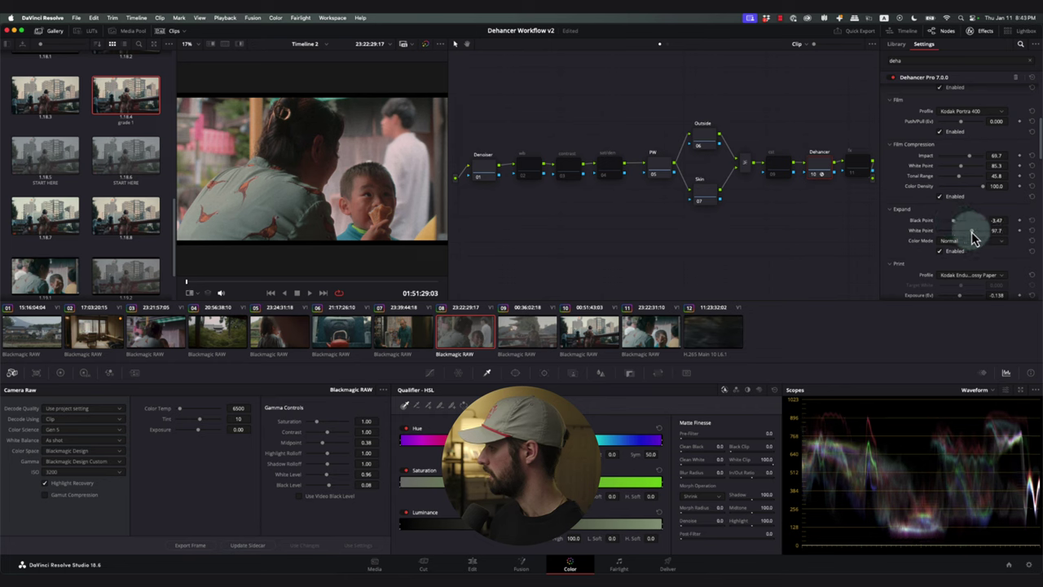
scroll(954, 228, up, 2)
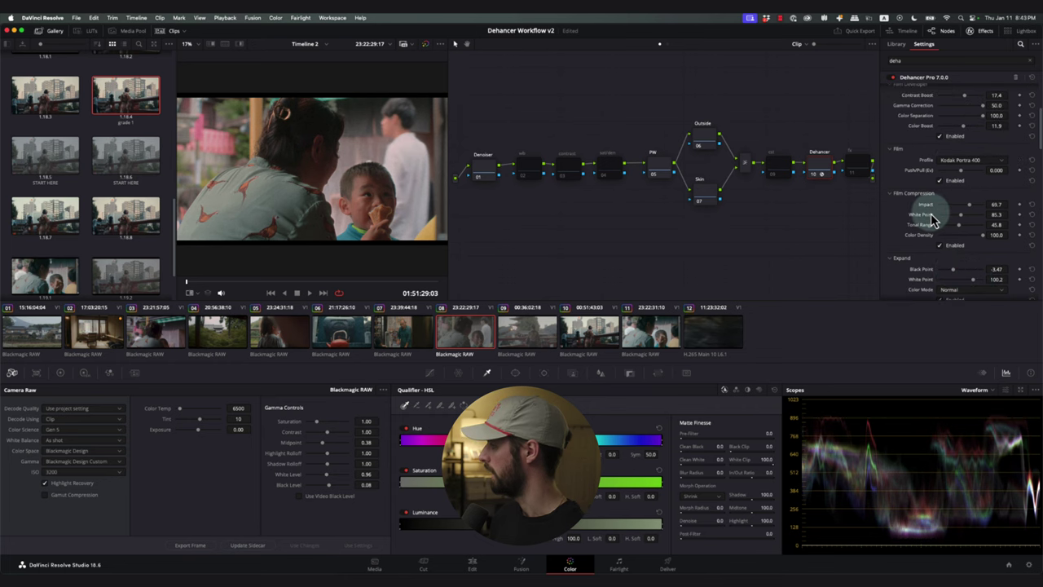
scroll(980, 242, up, 3)
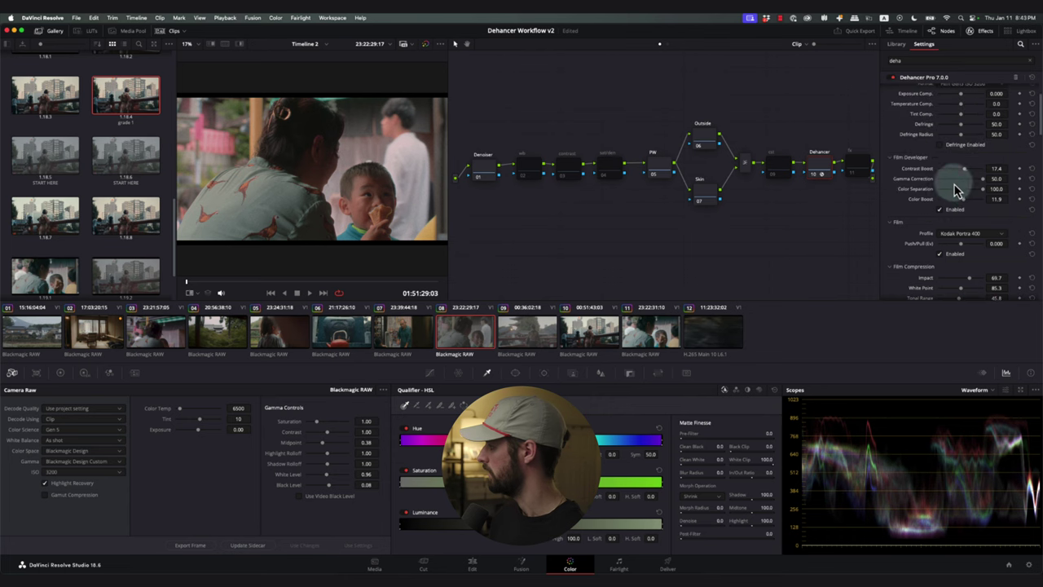
scroll(964, 190, up, 1)
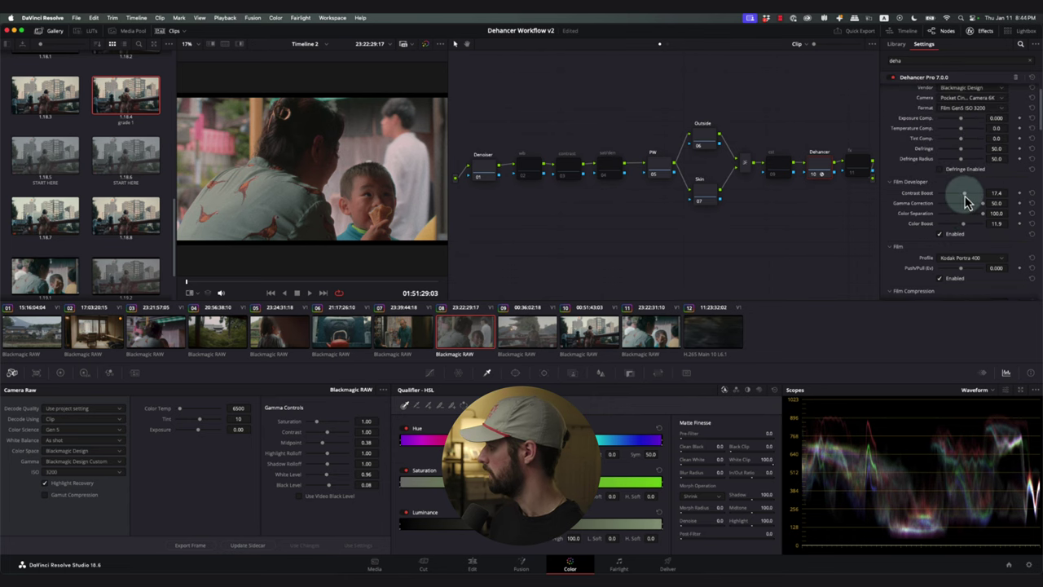
drag(965, 202, 960, 198)
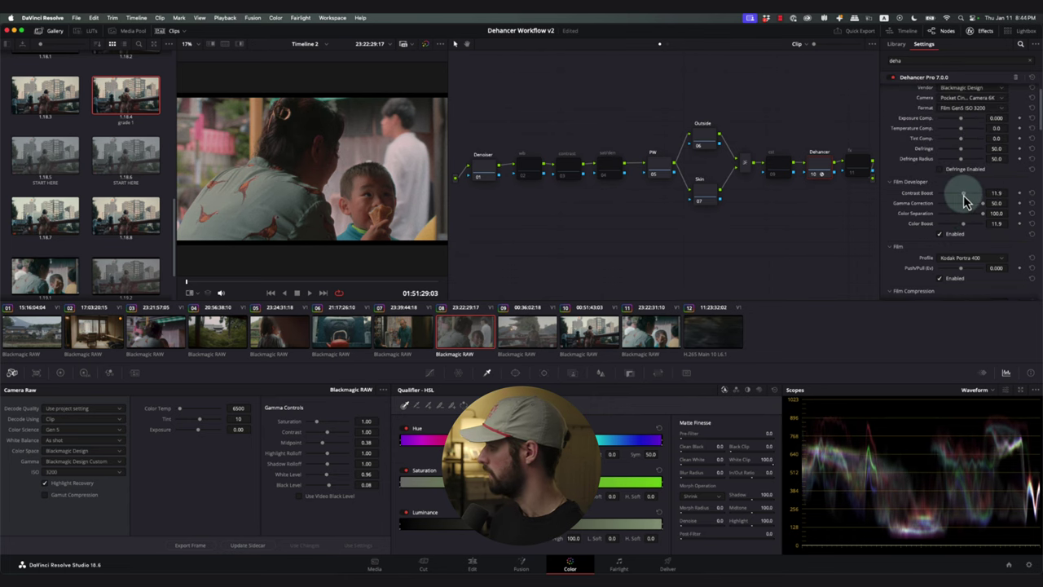
Play the woman-and-child clip full screen, and grab a still of its grade into the gallery.
click(311, 291)
key(super+f)
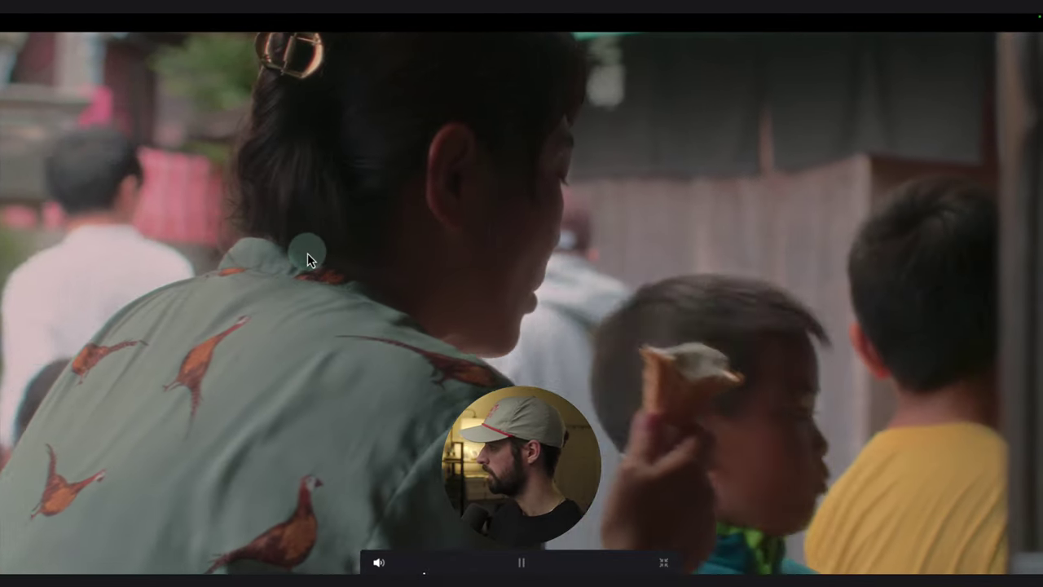
key(super+f)
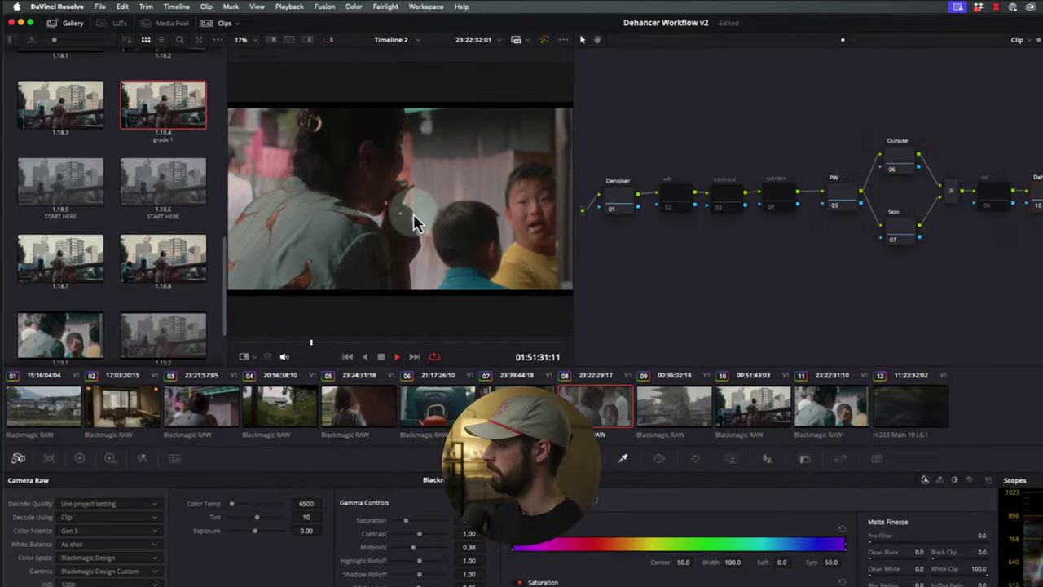
right_click(420, 205)
click(428, 210)
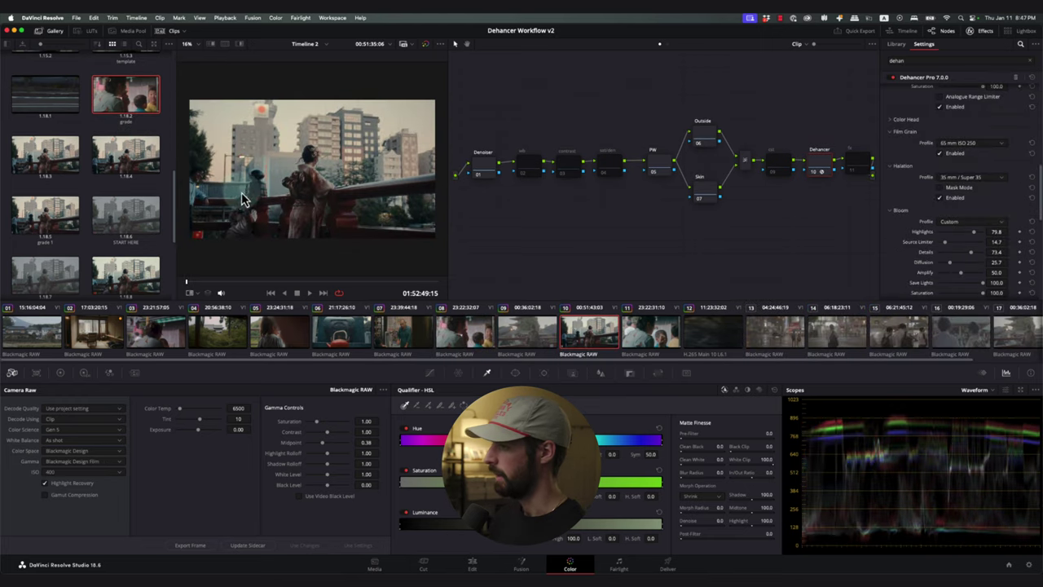
Skim through the ungraded clips at the end of Timeline 2 on the Edit page.
scroll(130, 192, down, 3)
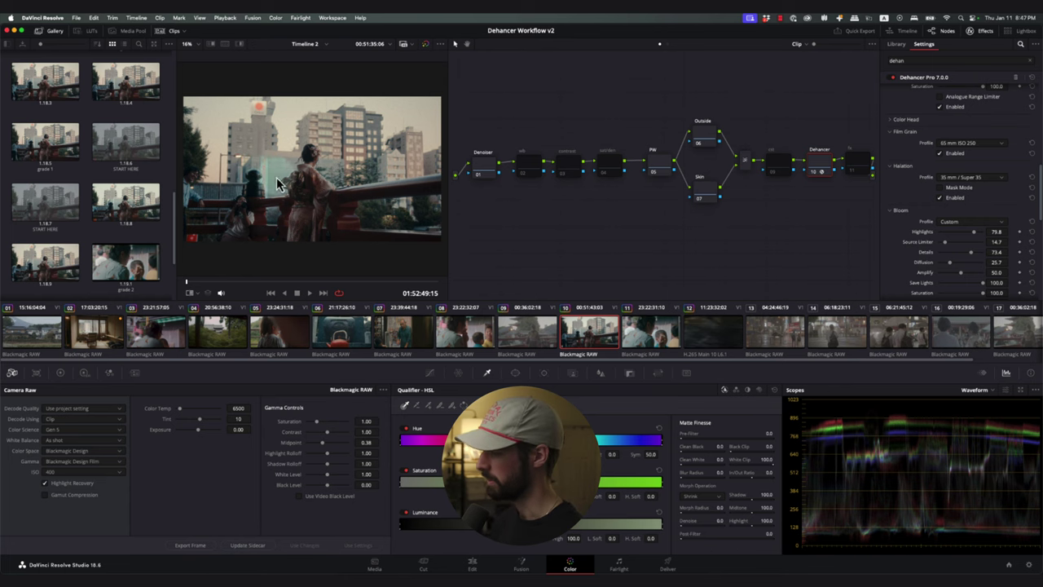
click(472, 565)
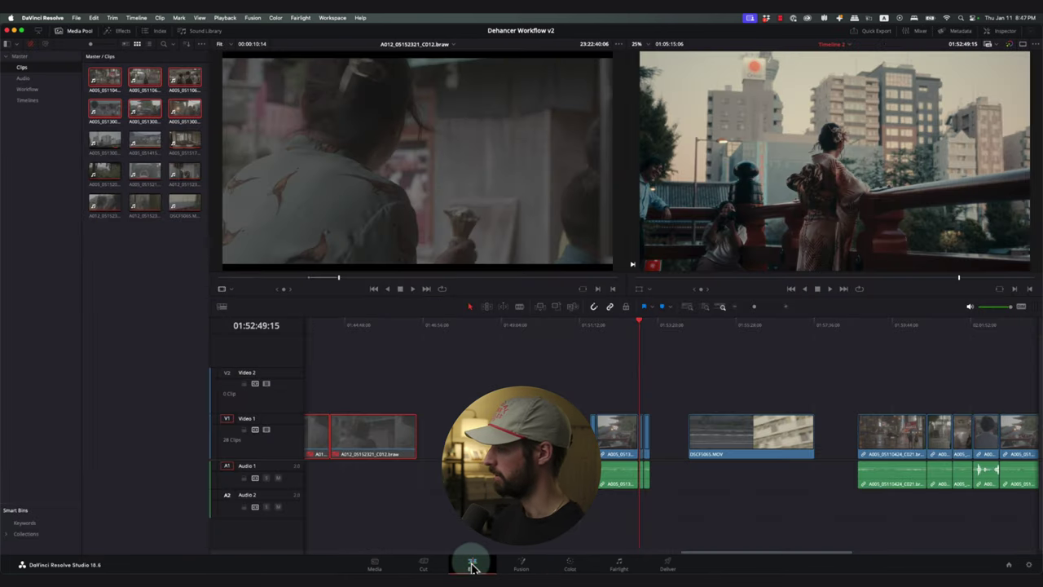
click(862, 326)
scroll(815, 342, right, 5)
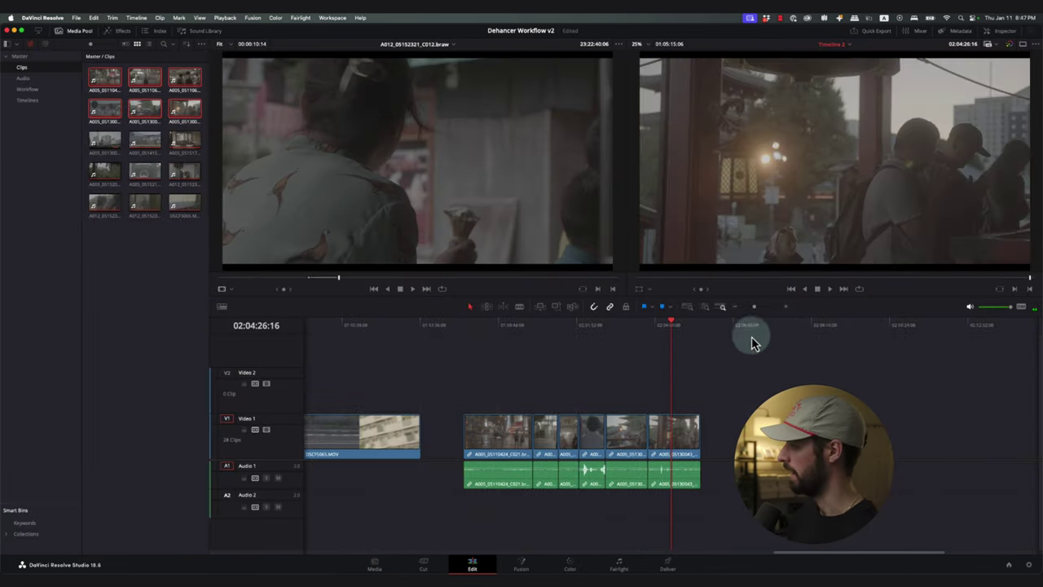
click(505, 325)
drag(505, 326, 664, 332)
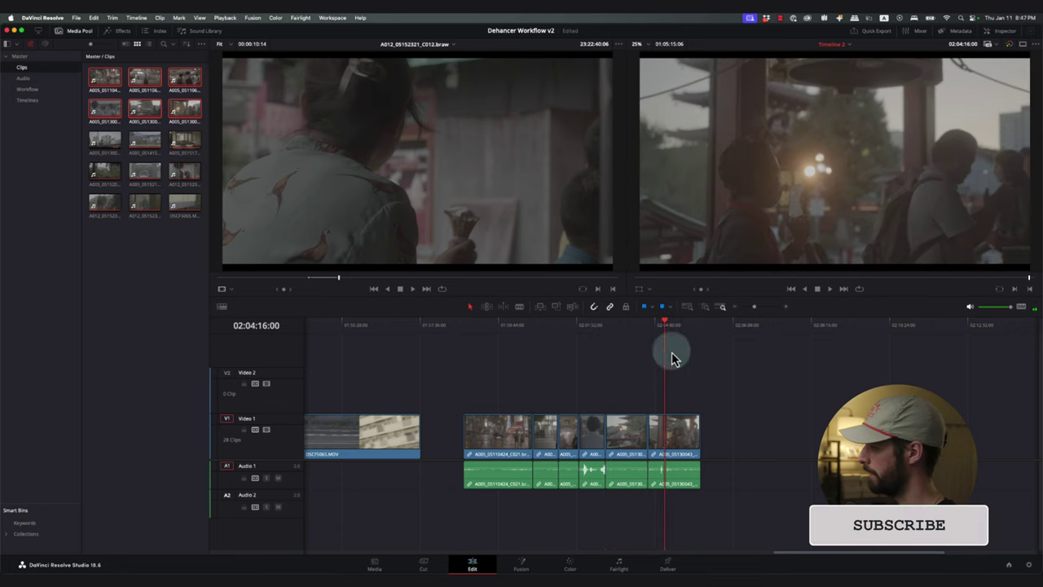
Apply the grade from the "grade 1" gallery still to clips 13 through 18 on the Color page.
click(569, 563)
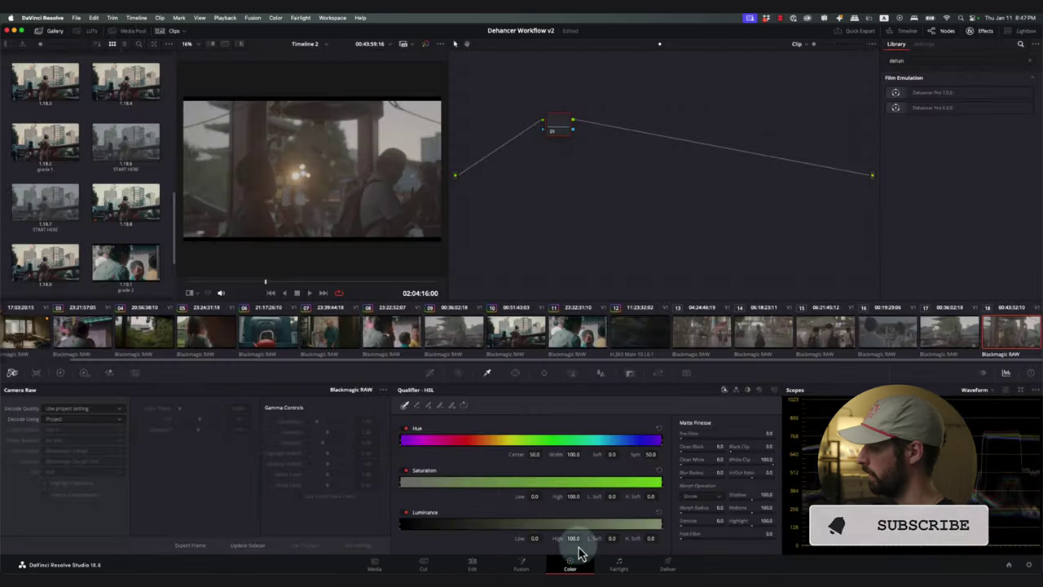
click(705, 340)
shift+click(1010, 335)
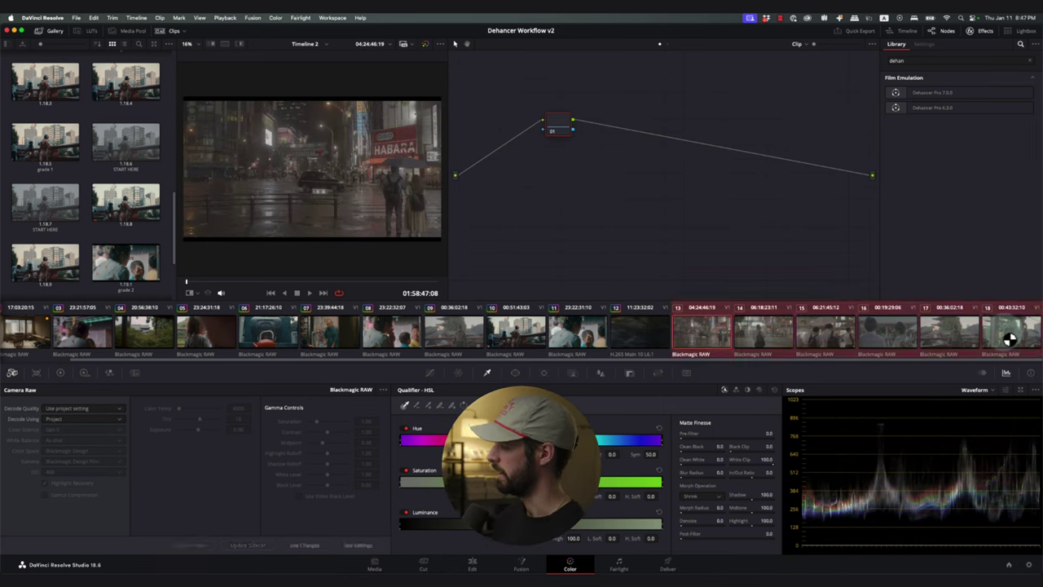
click(706, 341)
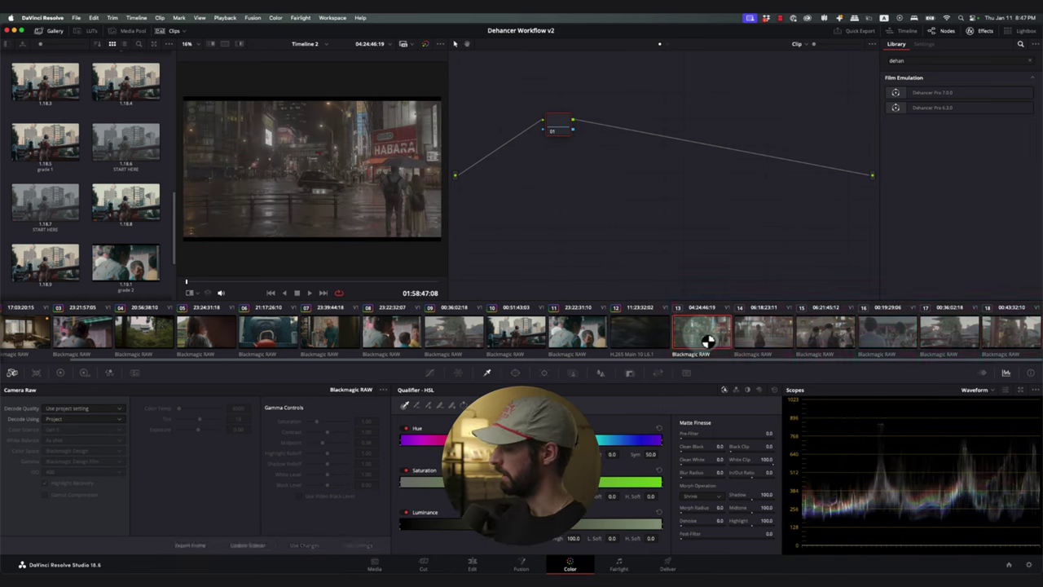
shift+click(1010, 336)
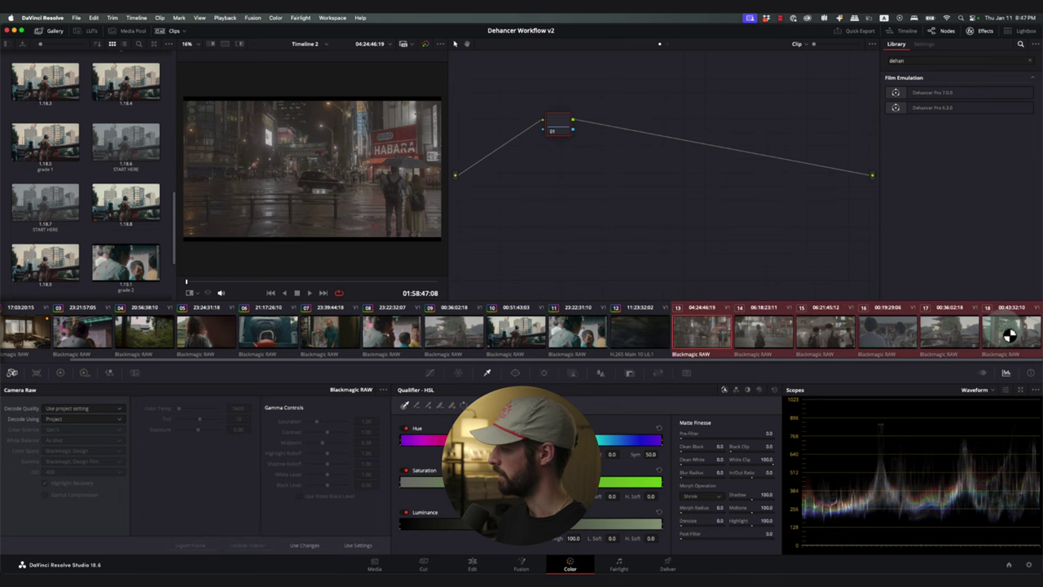
right_click(48, 151)
click(70, 169)
Examine the applied grade full screen on the night crossing clip and the clip of the man with the umbrella.
key(super+f)
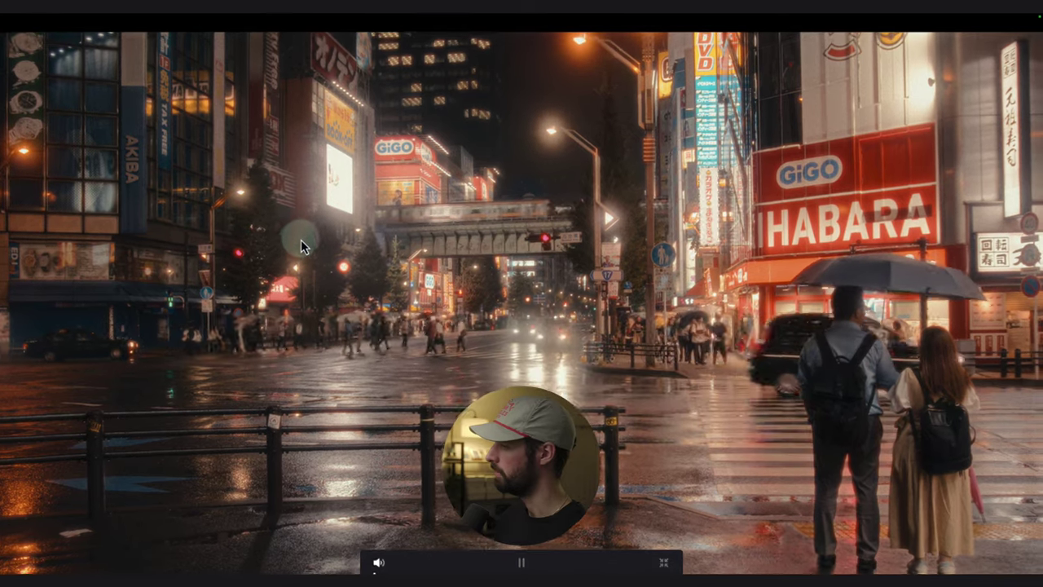
key(super+f)
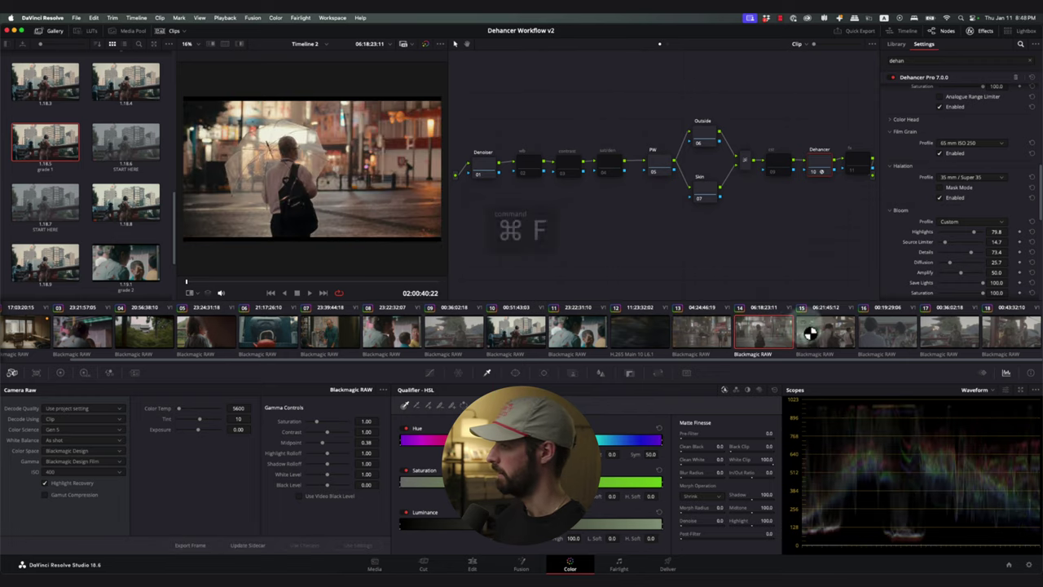
key(super+f)
key(super+f)
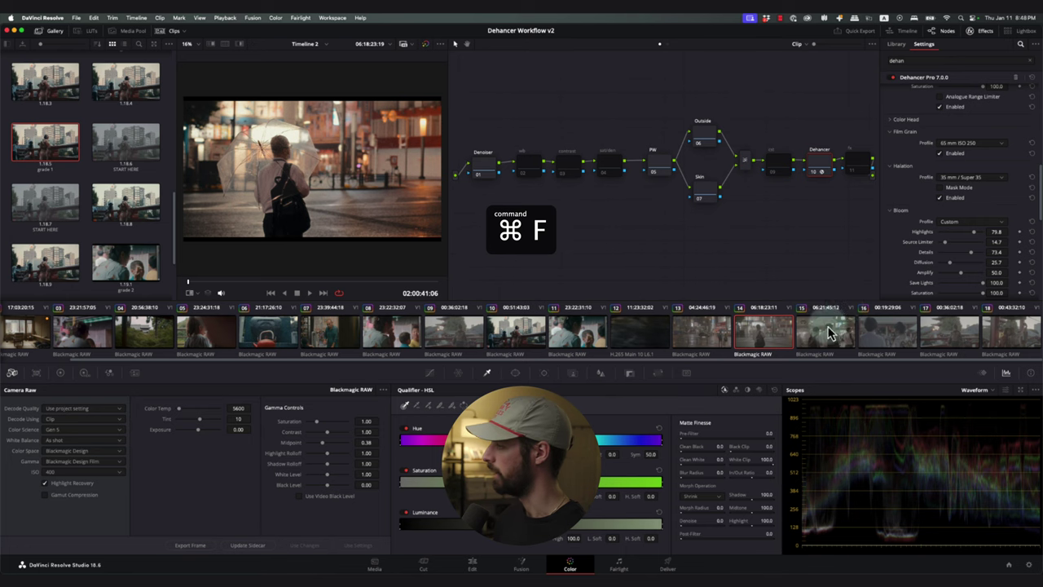
Check the applied grade on clips 16 to 18, and play the temple selfie clip full screen.
click(887, 337)
click(949, 336)
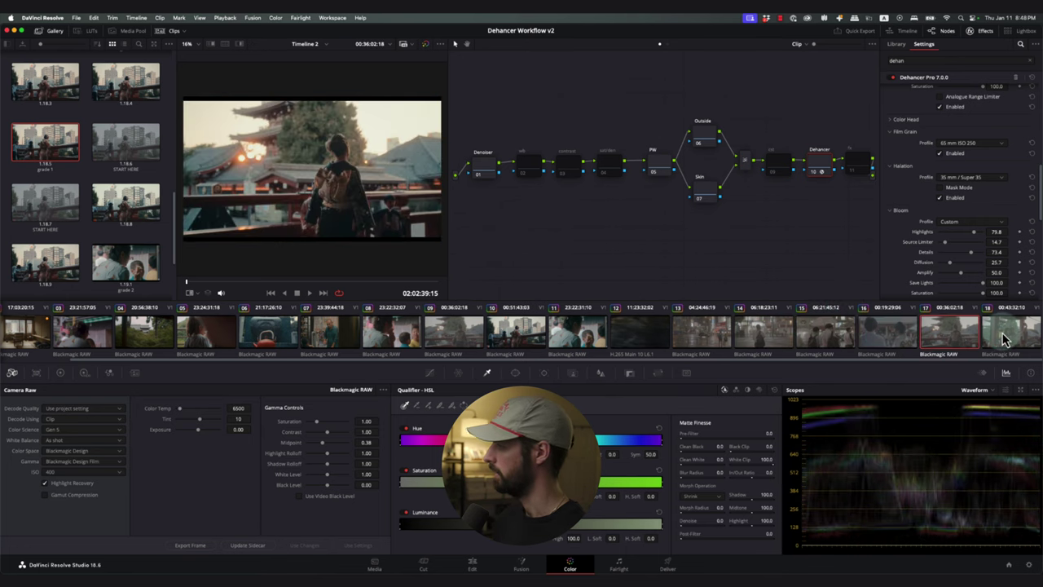
click(1003, 341)
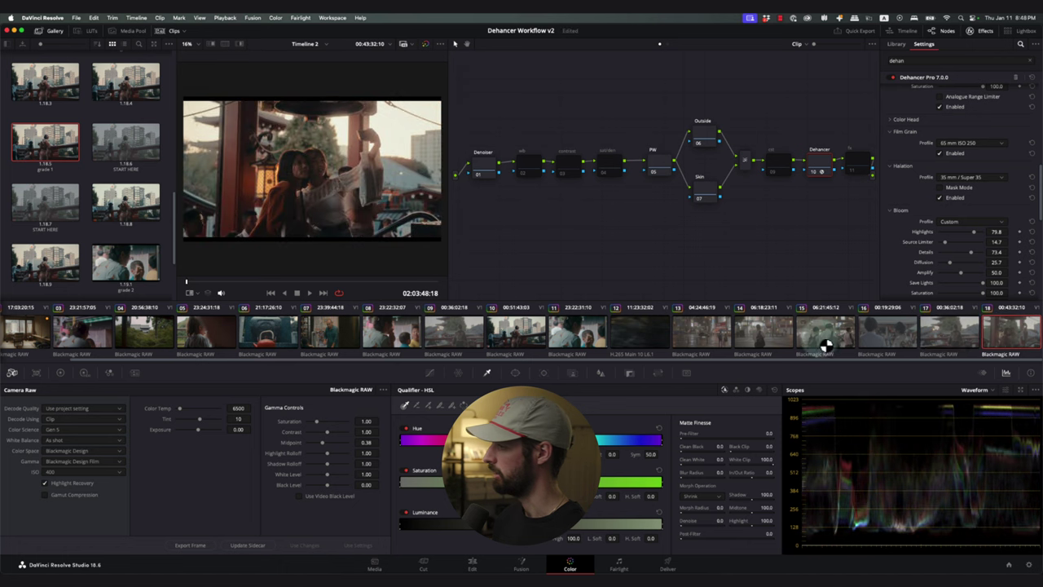
drag(285, 286, 322, 290)
key(Up)
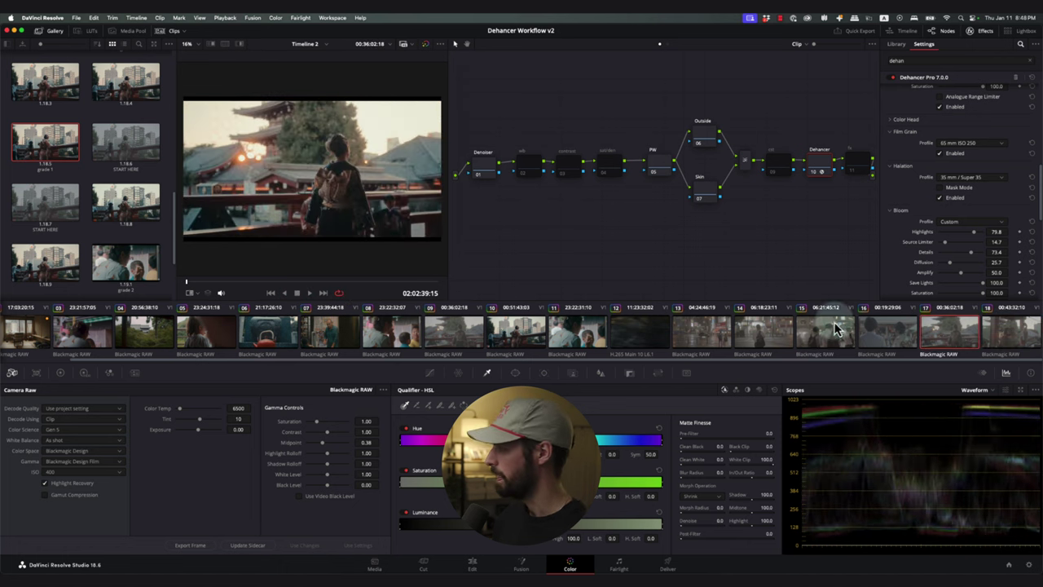
click(1017, 341)
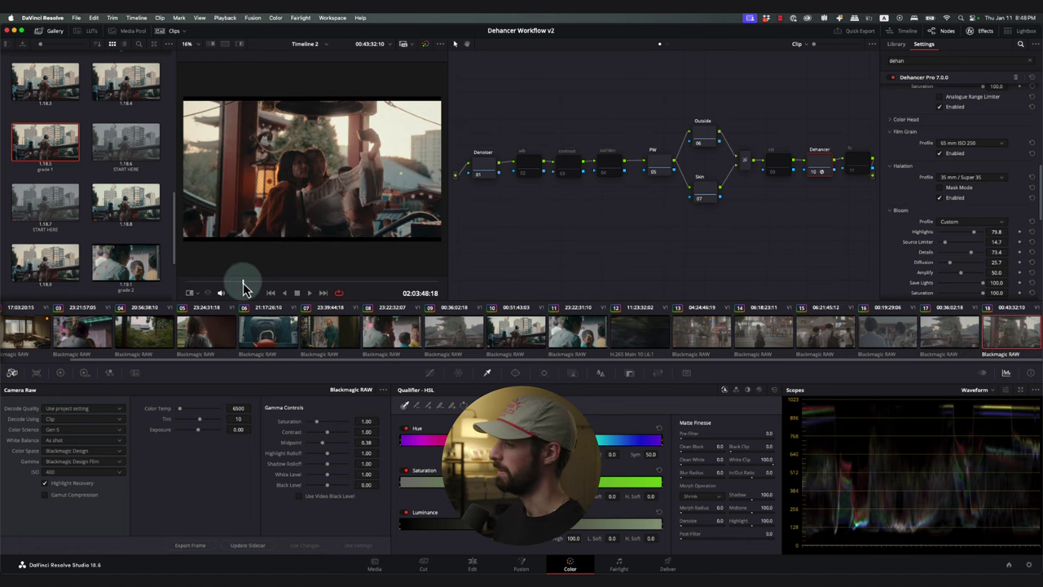
drag(240, 282, 224, 287)
key(super+f)
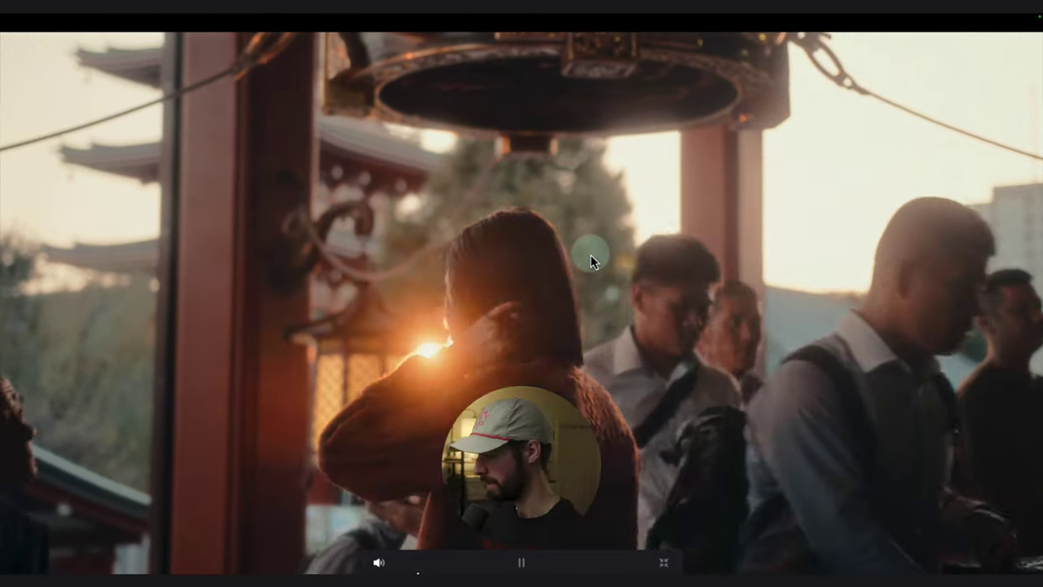
Examine the graded night crossing clip full screen once more.
key(super+f)
key(super+f)
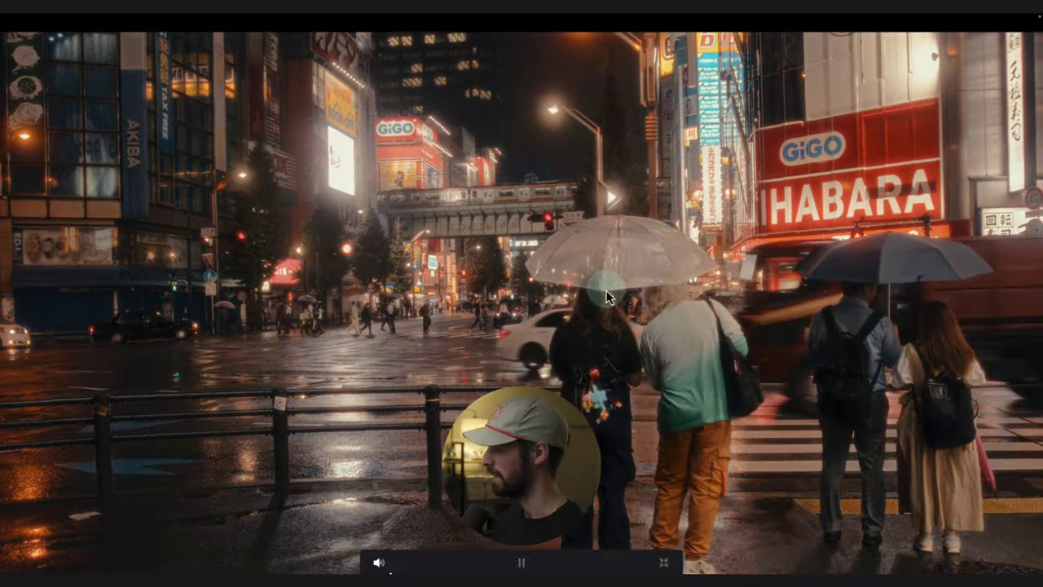
key(super+f)
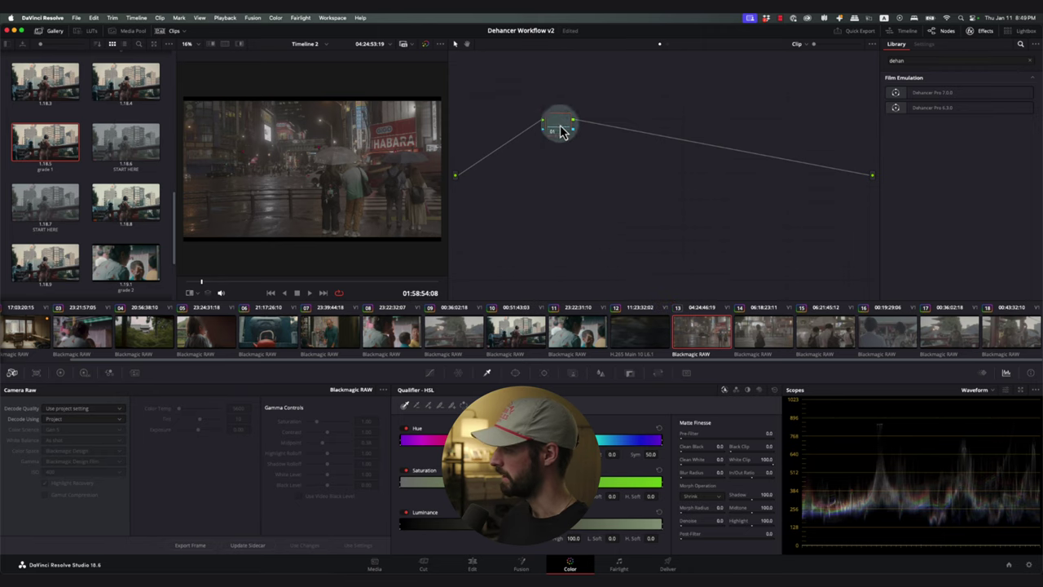
Add temple clips 17 and 18 to a new group named Temple.
click(997, 334)
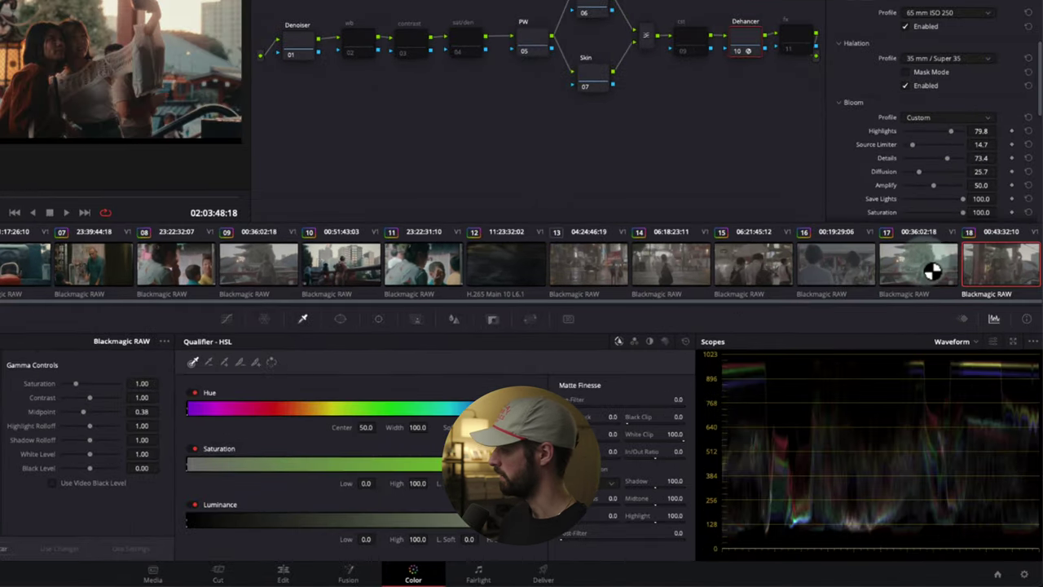
right_click(918, 265)
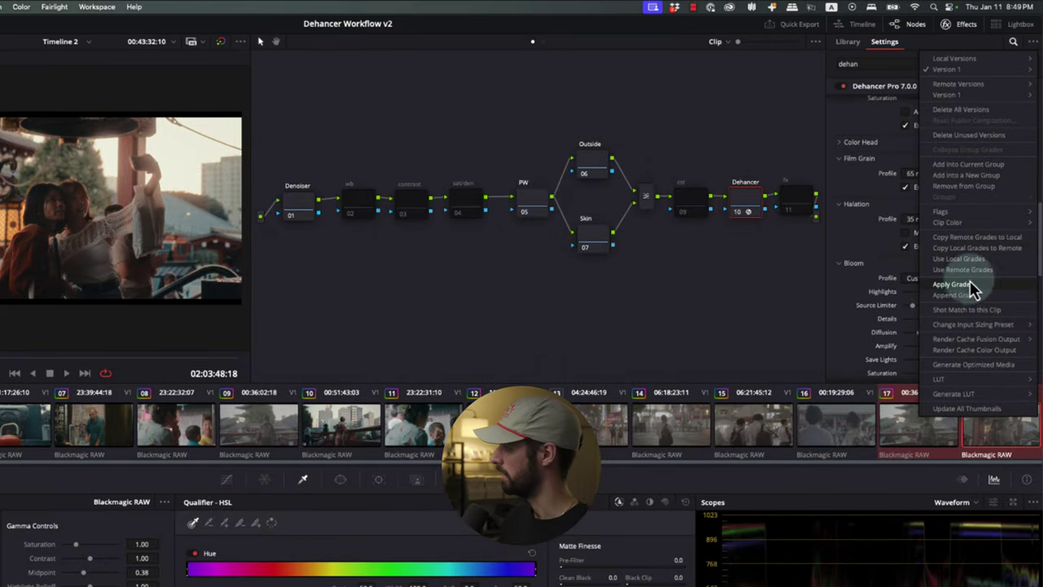
click(964, 176)
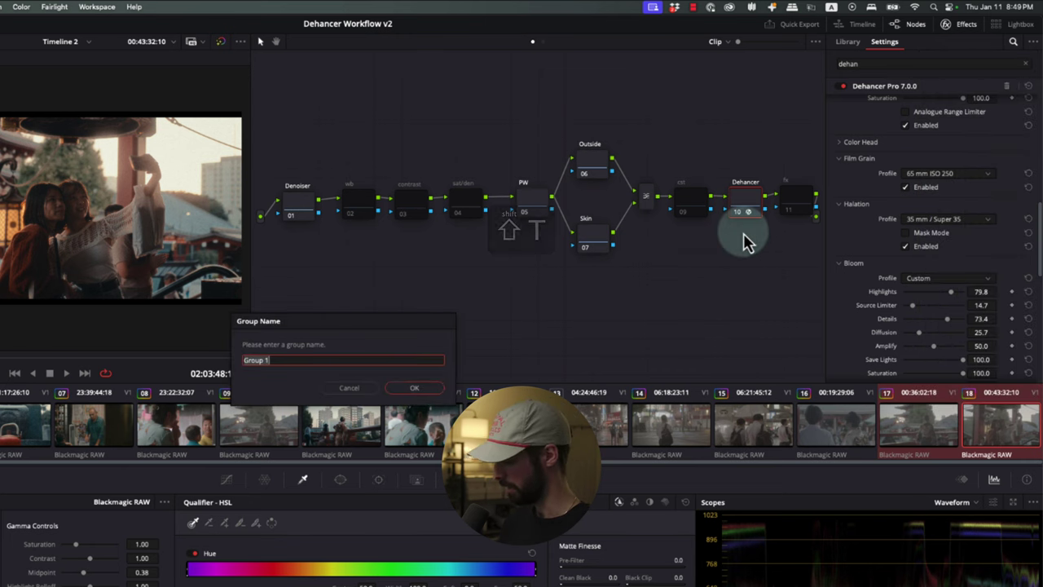
text(Temple)
key(Return)
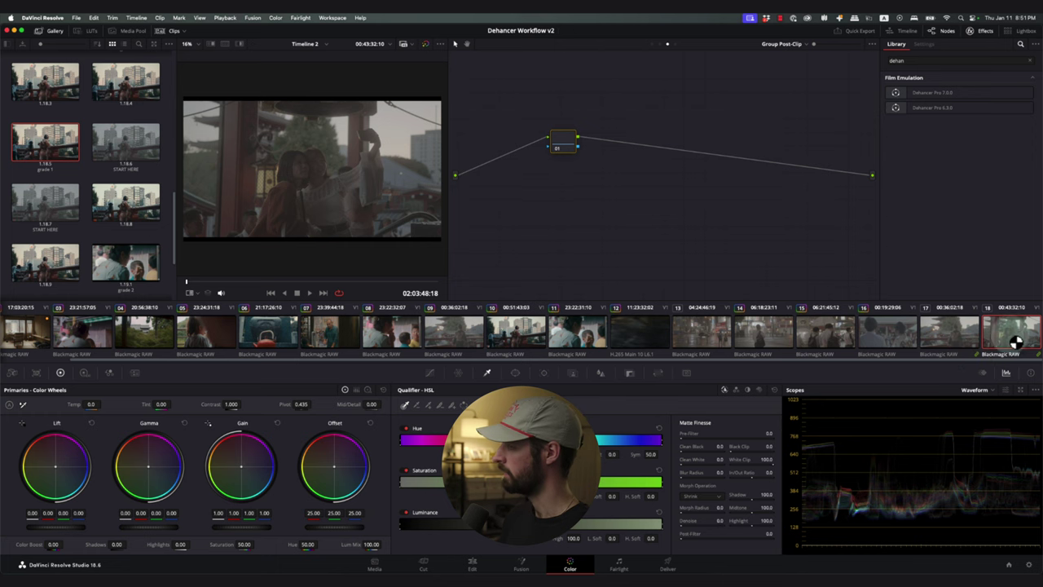
Apply the grade 1 still to the Temple group's post-clip node graph and check it on clips 17 and 18.
click(954, 337)
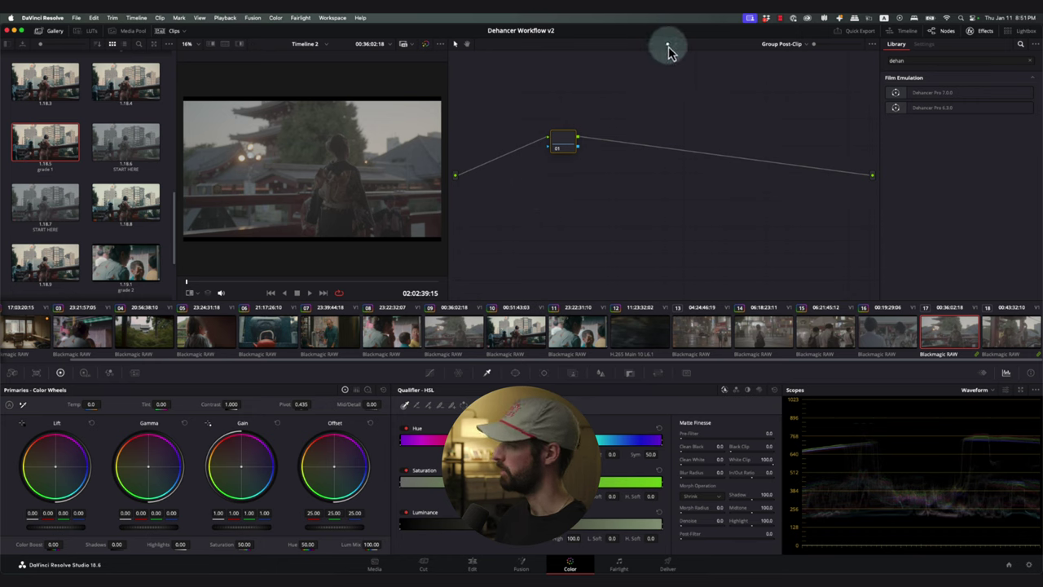
right_click(44, 152)
click(70, 172)
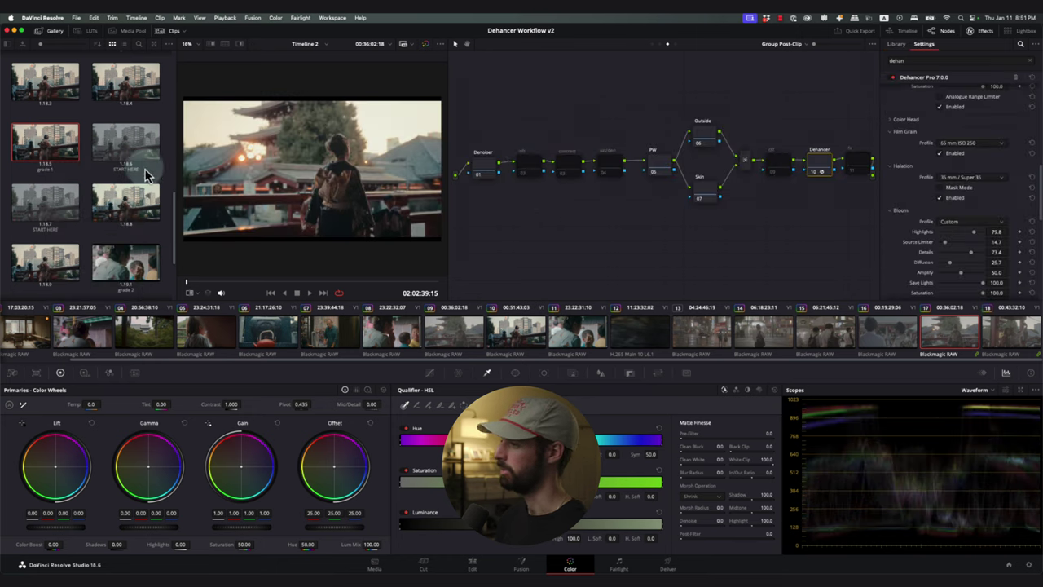
click(1003, 342)
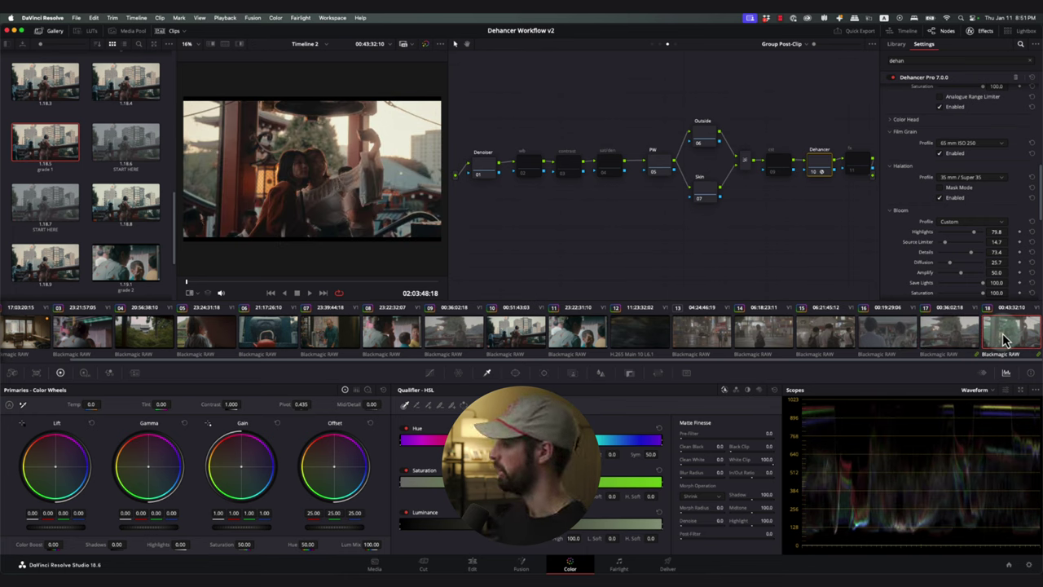
click(964, 340)
click(995, 340)
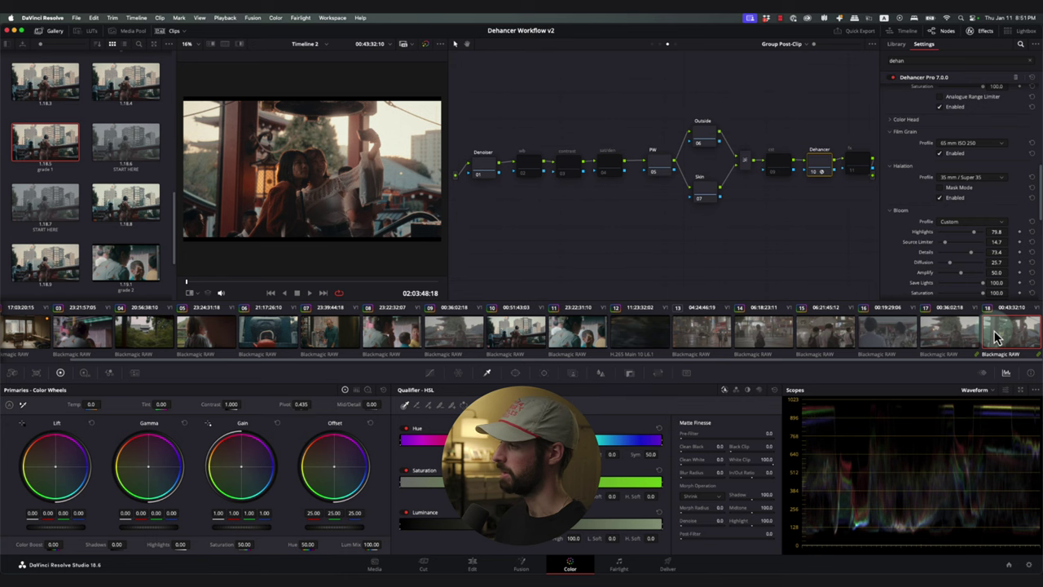
click(953, 334)
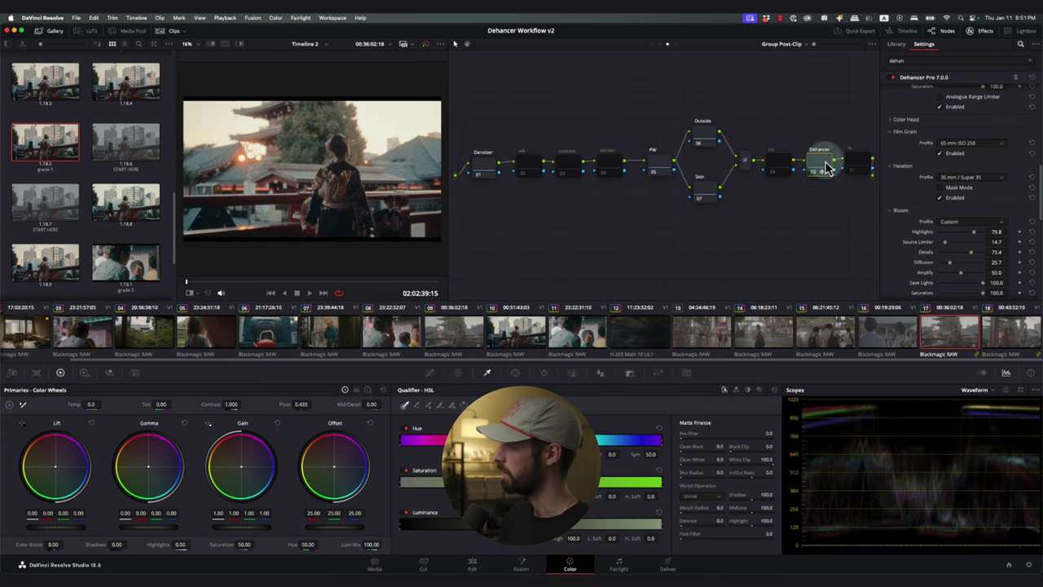
Try a strong blue Offset shift on the group's Denoiser node, compare clips 17 and 18, and reset the Offset.
click(484, 167)
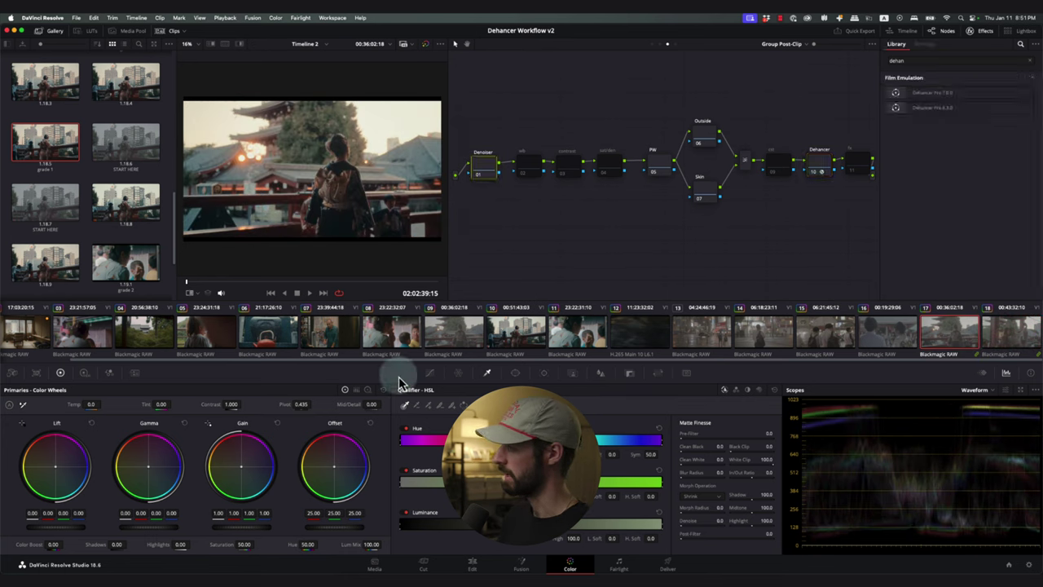
drag(342, 467, 383, 489)
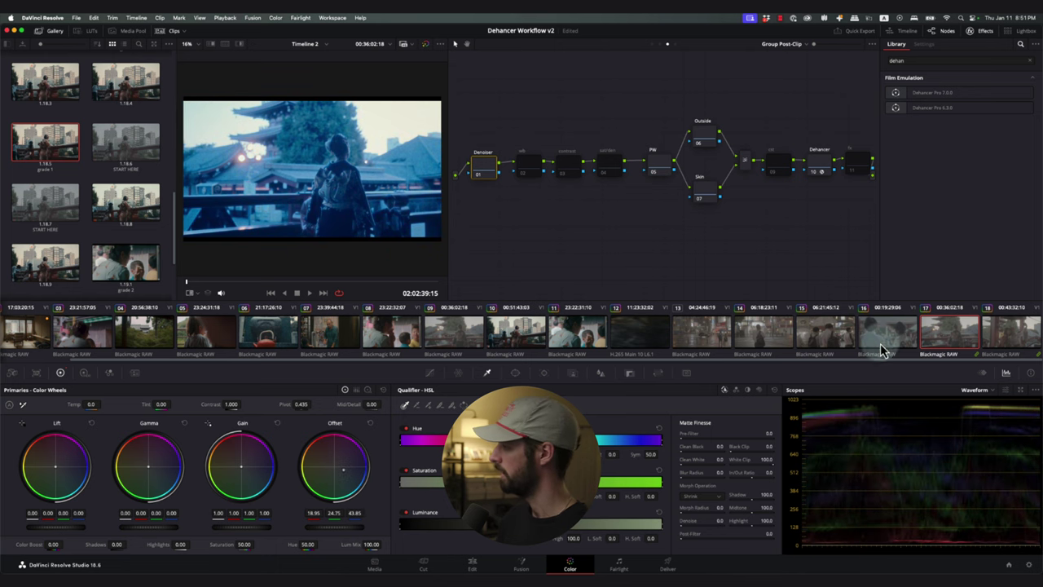
click(1011, 334)
click(951, 337)
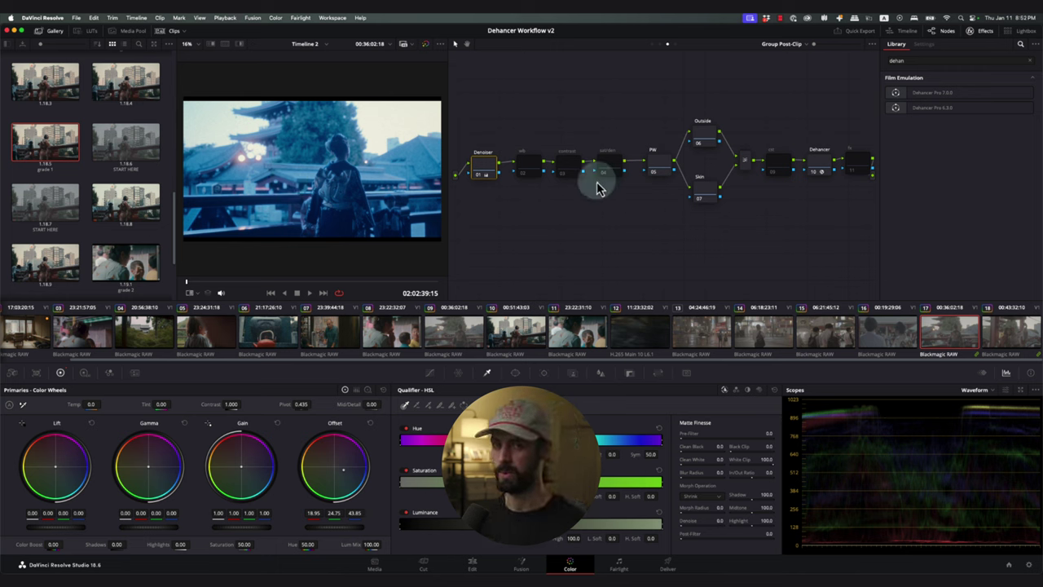
click(370, 423)
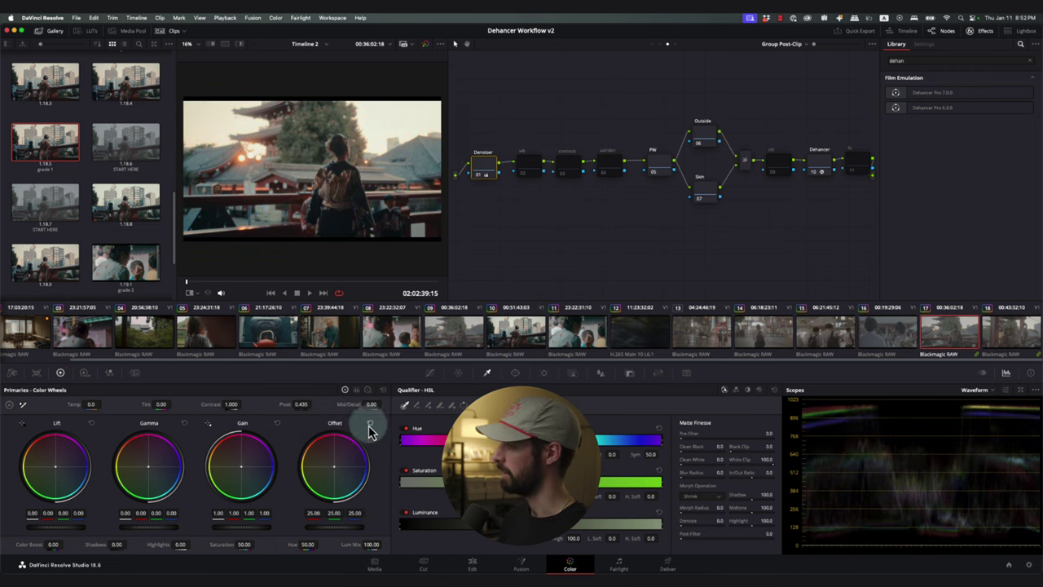
Try a blue Offset shift on clip 17's own clip-level node and compare the result with clip 18.
click(667, 46)
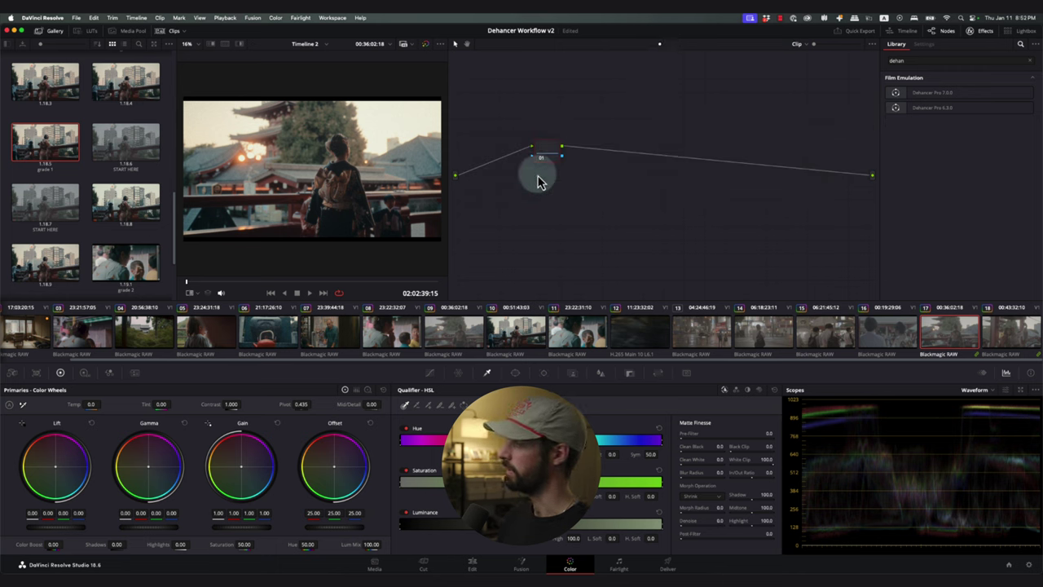
drag(365, 472, 345, 473)
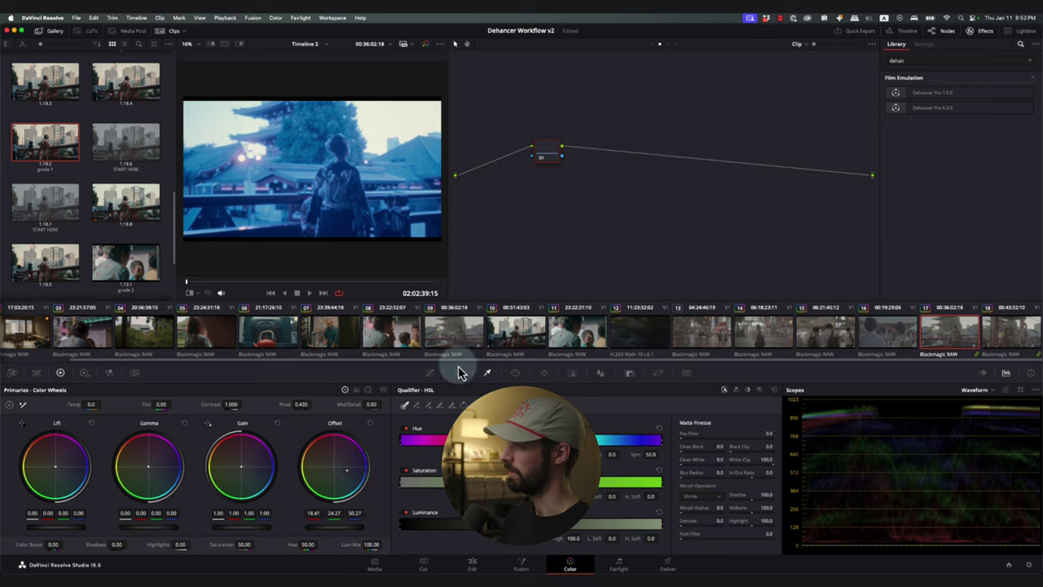
click(1000, 338)
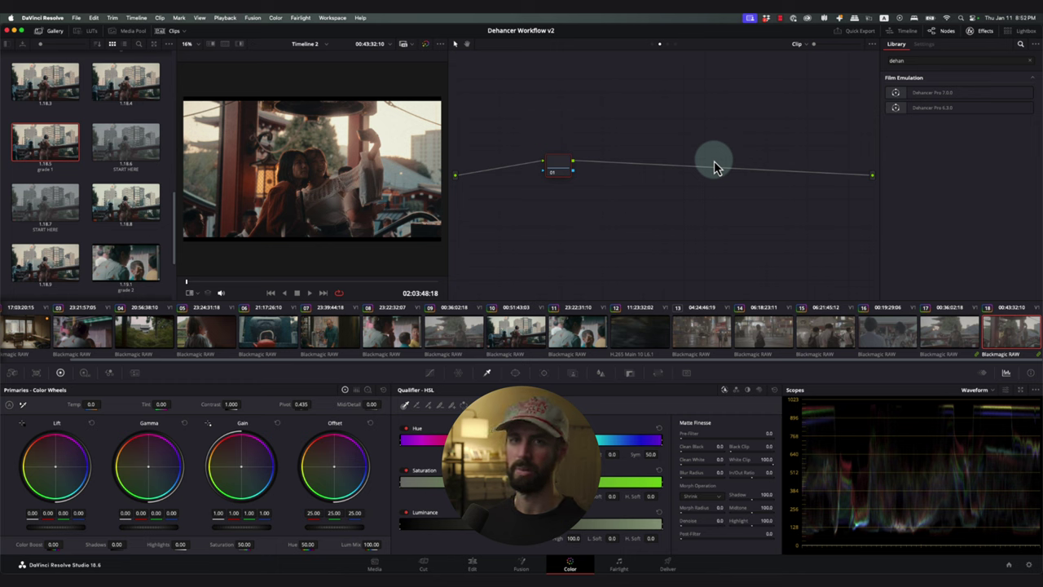
click(666, 46)
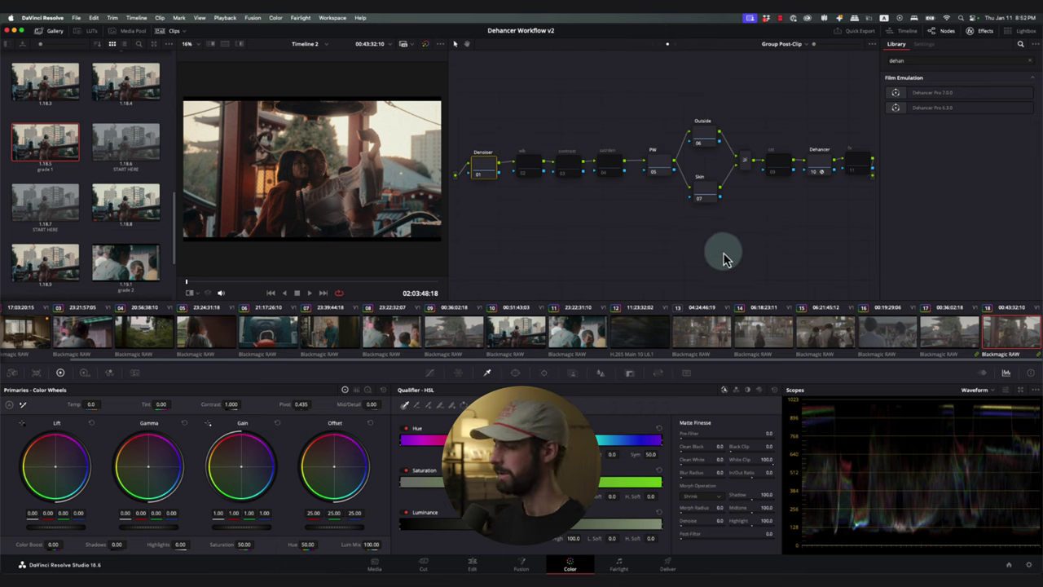
click(948, 336)
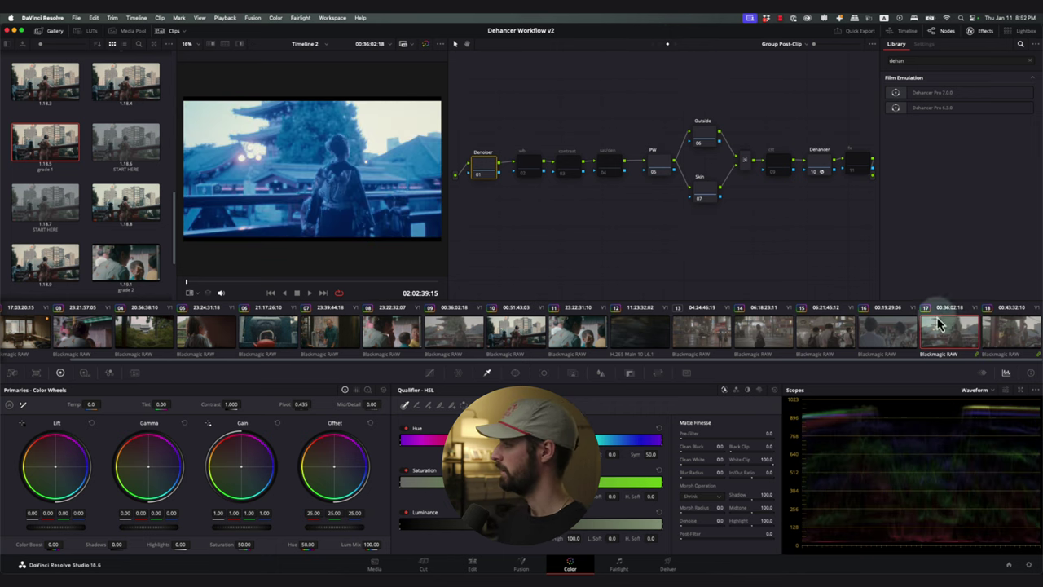
Reset the clip-level grade of temple clip 17, leaving the group grade in place.
click(664, 46)
right_click(668, 103)
click(693, 114)
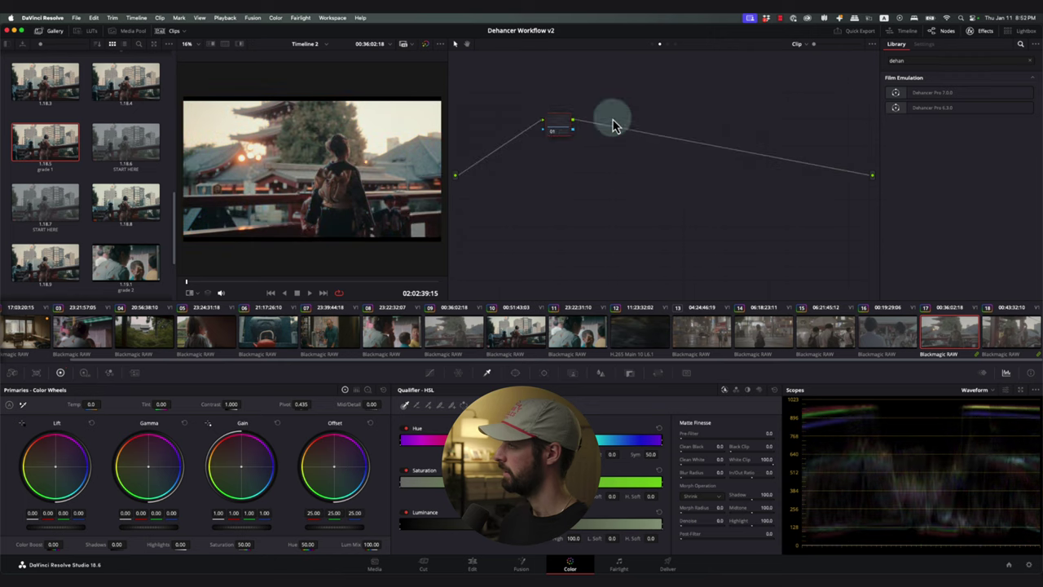
click(560, 133)
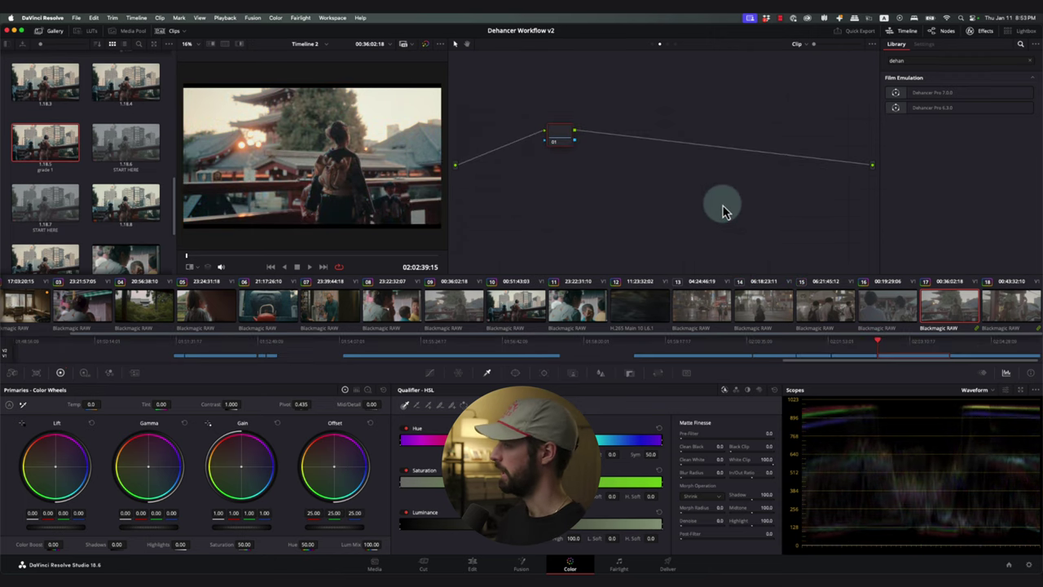
Place an Adjustment Clip on the Video 2 track above the night crossing clip in the Edit page timeline.
click(472, 564)
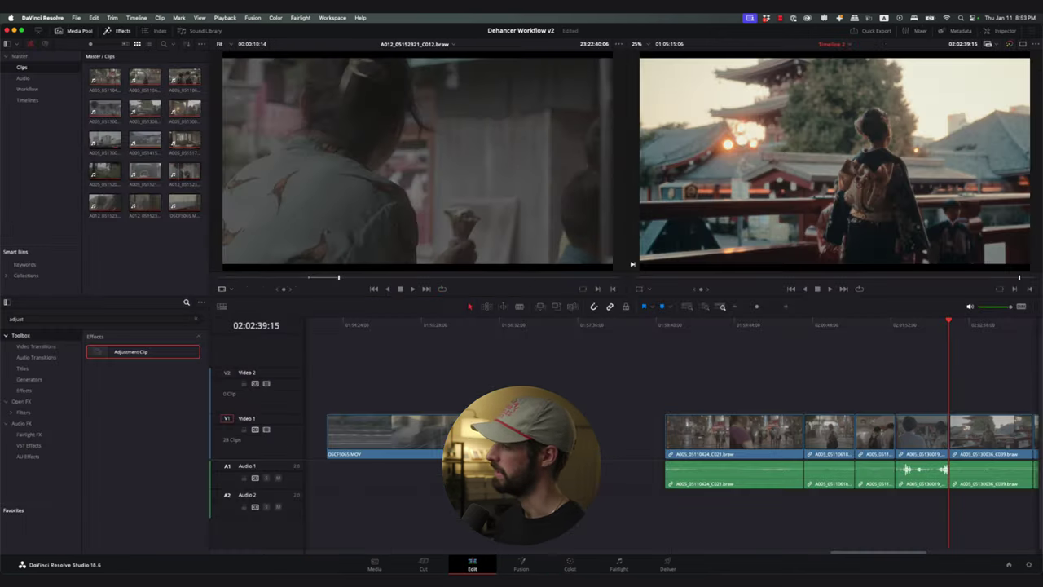
click(108, 32)
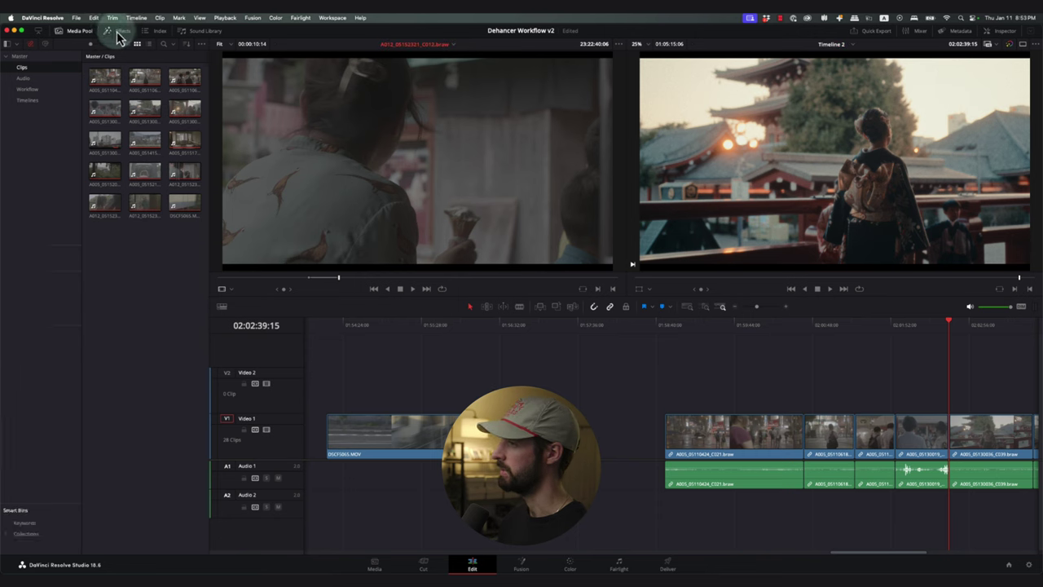
click(110, 34)
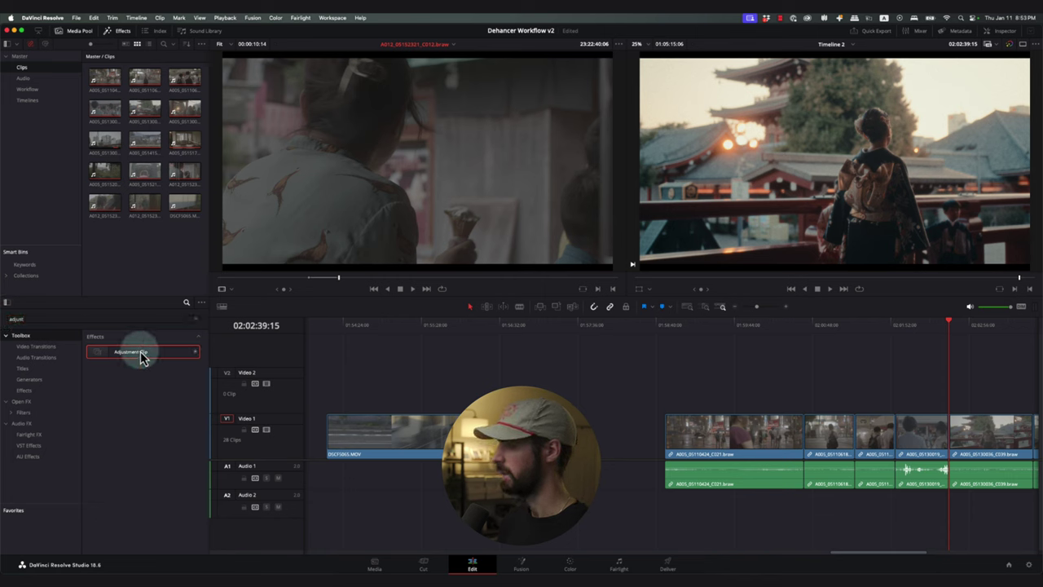
drag(139, 349, 754, 385)
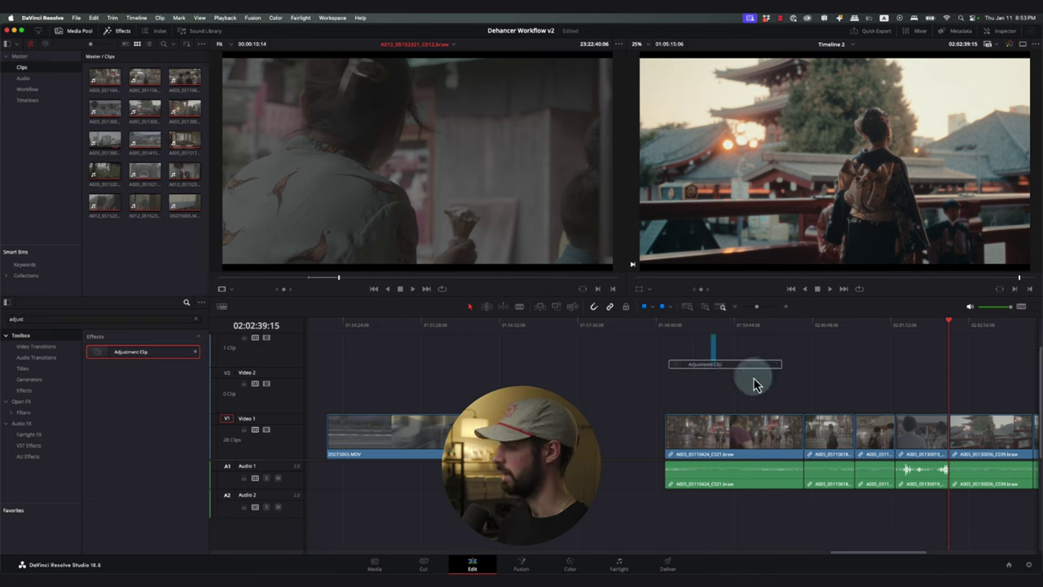
Extend the adjustment clip to cover the night crossing clip and the two clips after it, ending where the third clip ends.
click(675, 338)
key(super+equal)
drag(668, 384, 912, 392)
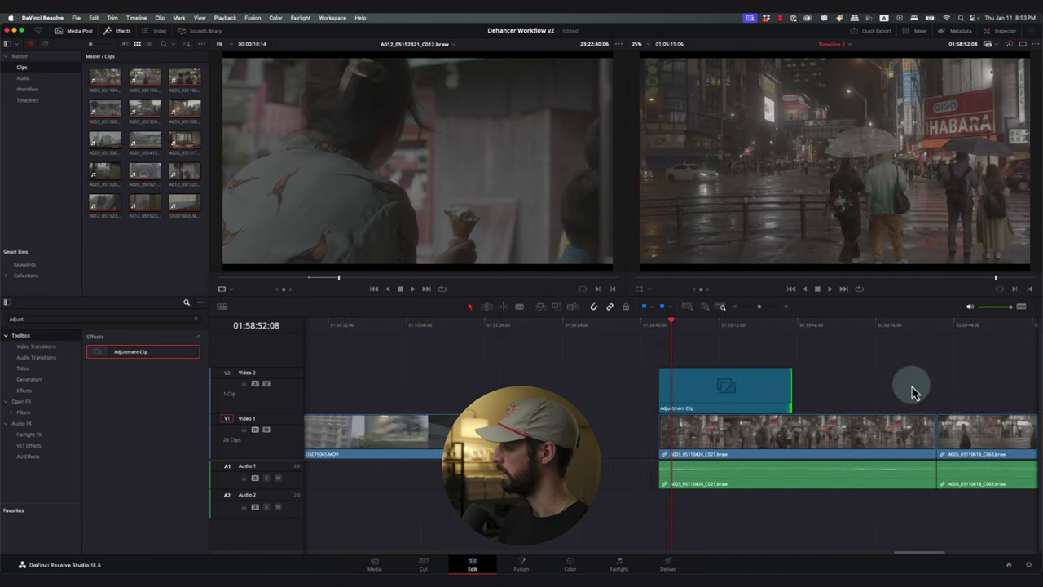
key(super+minus)
drag(733, 394, 894, 392)
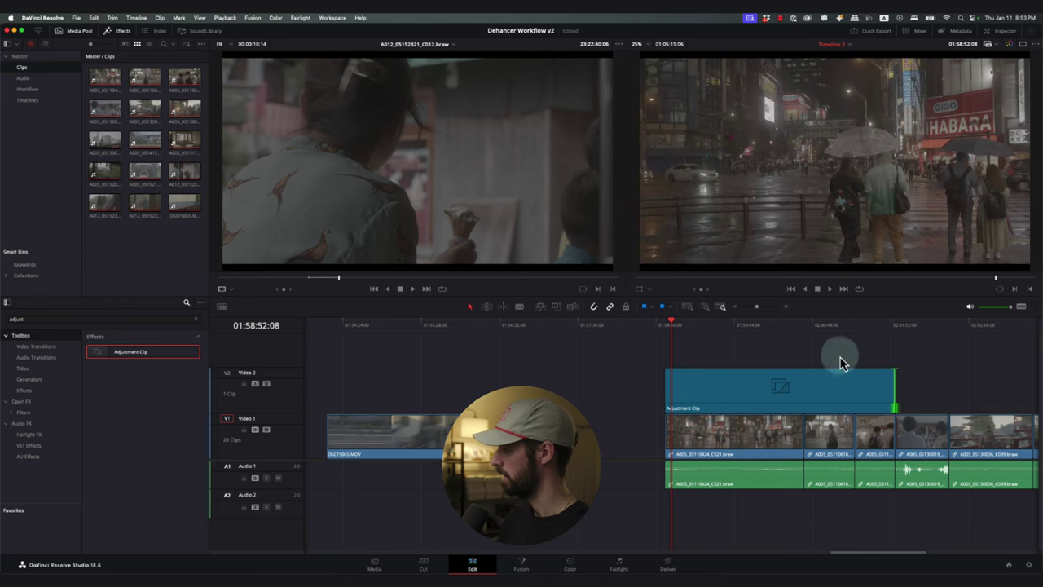
click(841, 362)
key(super+equal)
drag(757, 330, 479, 358)
click(517, 383)
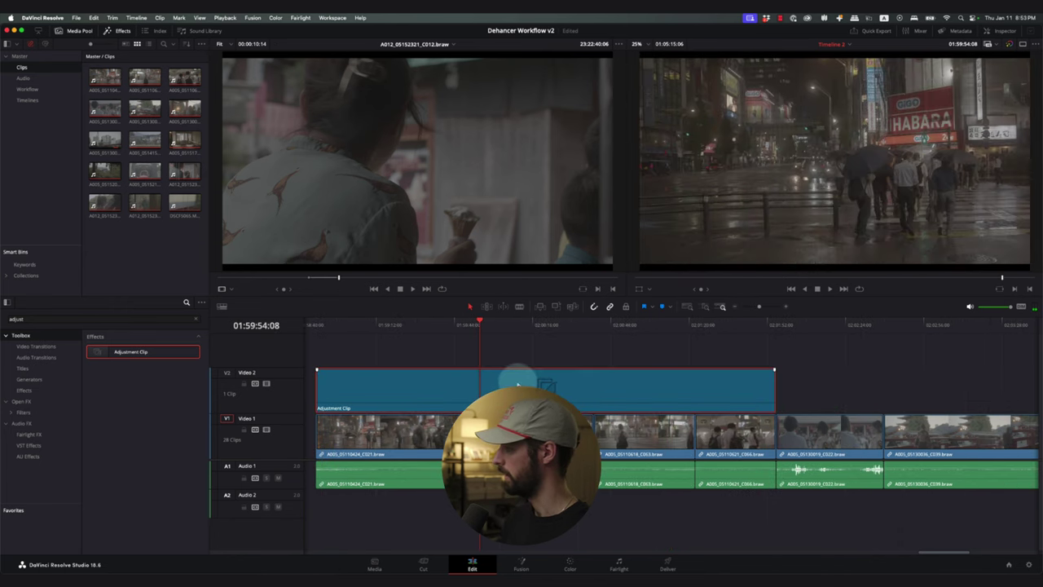
Apply the grade 1 still to the adjustment clip on the Color page.
click(570, 564)
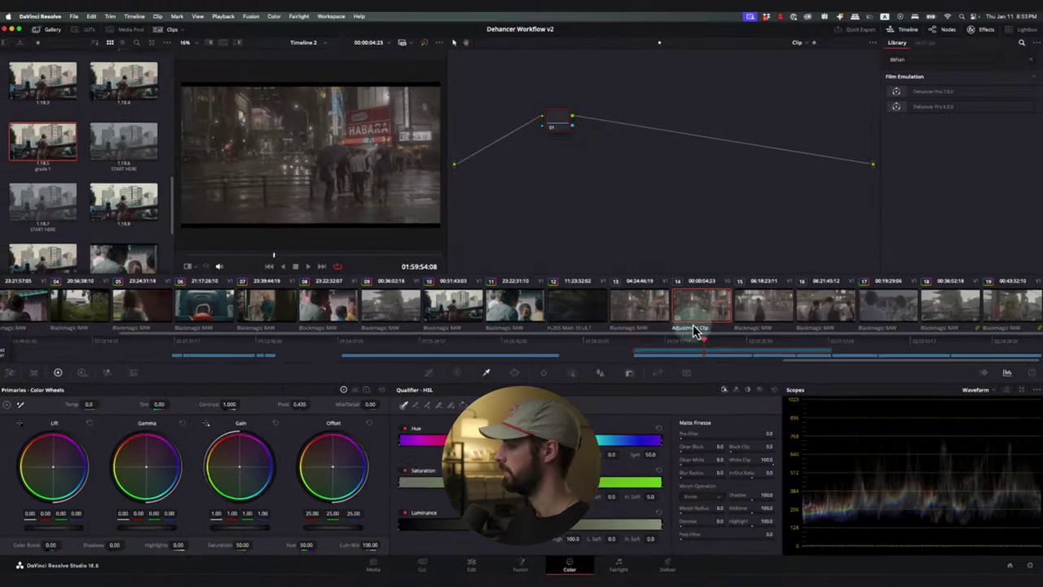
click(900, 31)
click(904, 36)
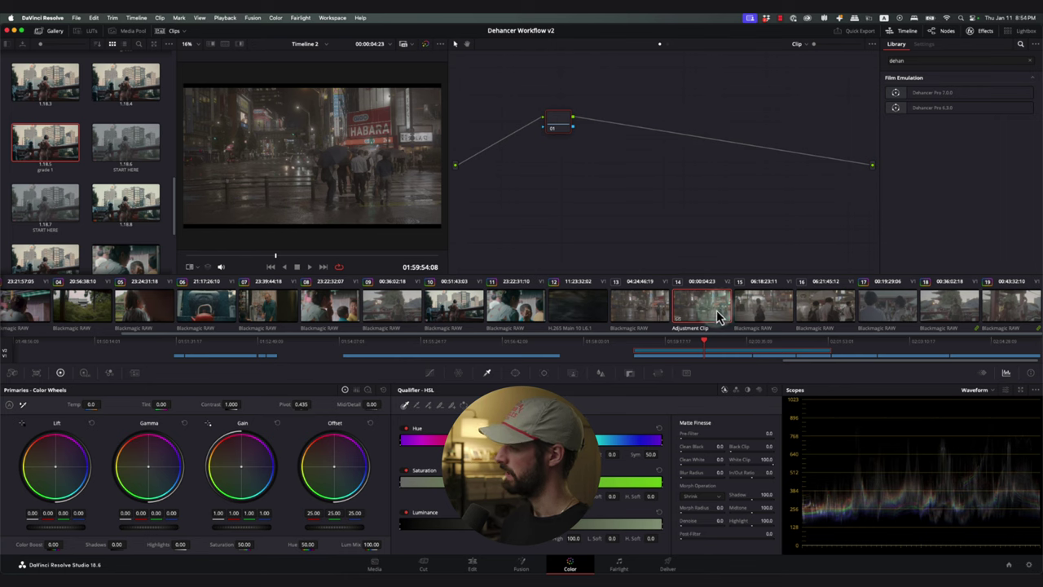
right_click(66, 143)
click(81, 173)
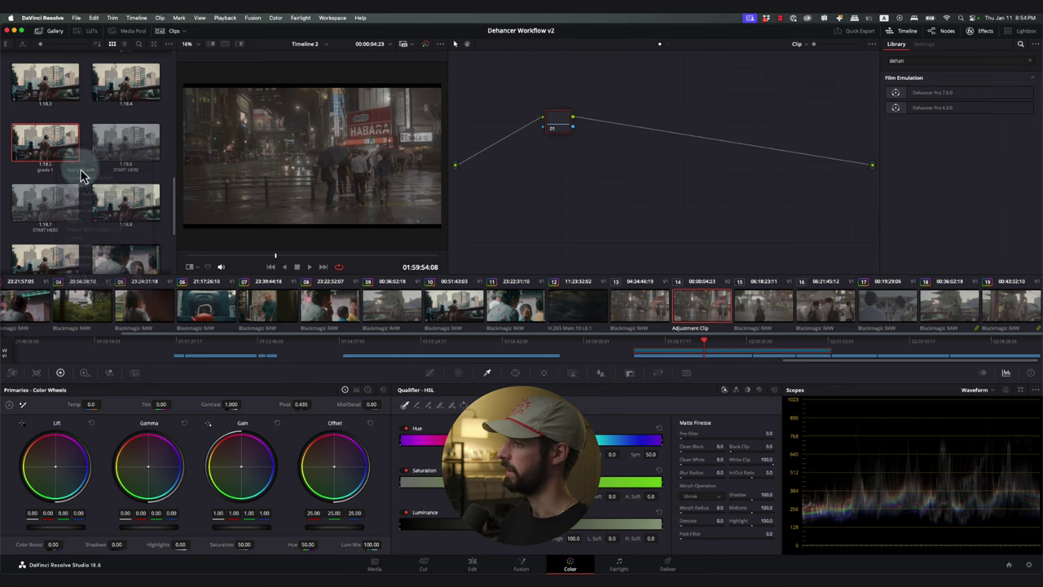
Compare the adjustment clip's grade on the night crossing clip and the clip of the man with the umbrella.
click(643, 323)
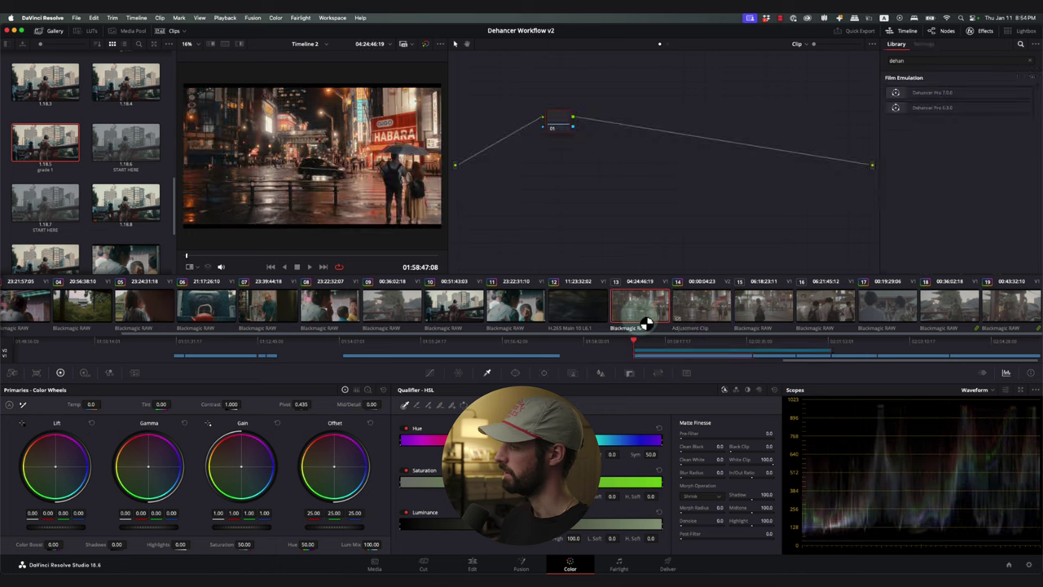
click(693, 310)
click(758, 307)
click(699, 309)
click(669, 312)
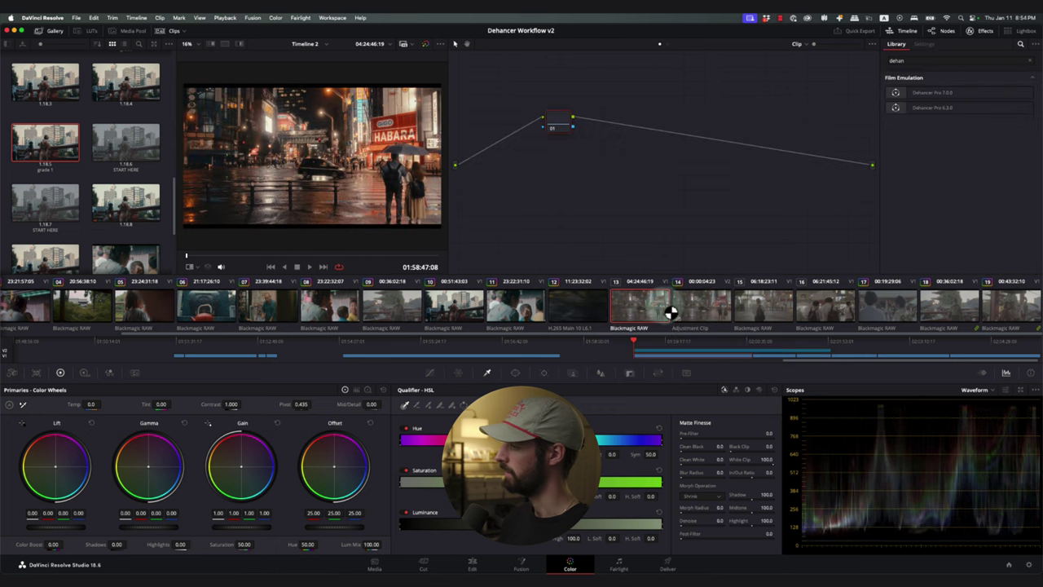
click(705, 308)
click(743, 306)
Try extending the adjustment clip back to the start of the timeline on the Edit page, and undo the extension.
click(474, 562)
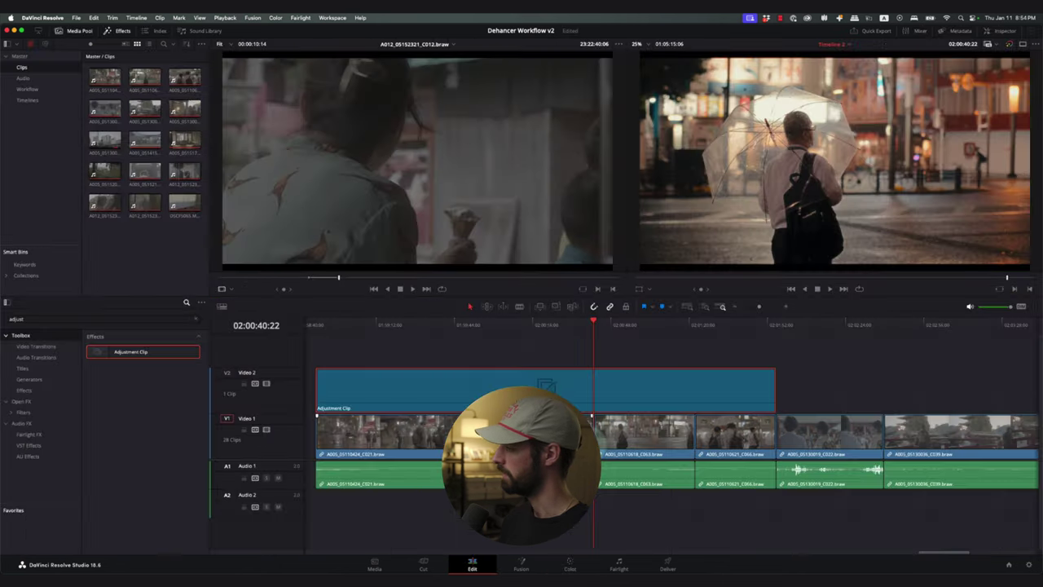
scroll(638, 388, down, 5)
scroll(655, 384, down, 3)
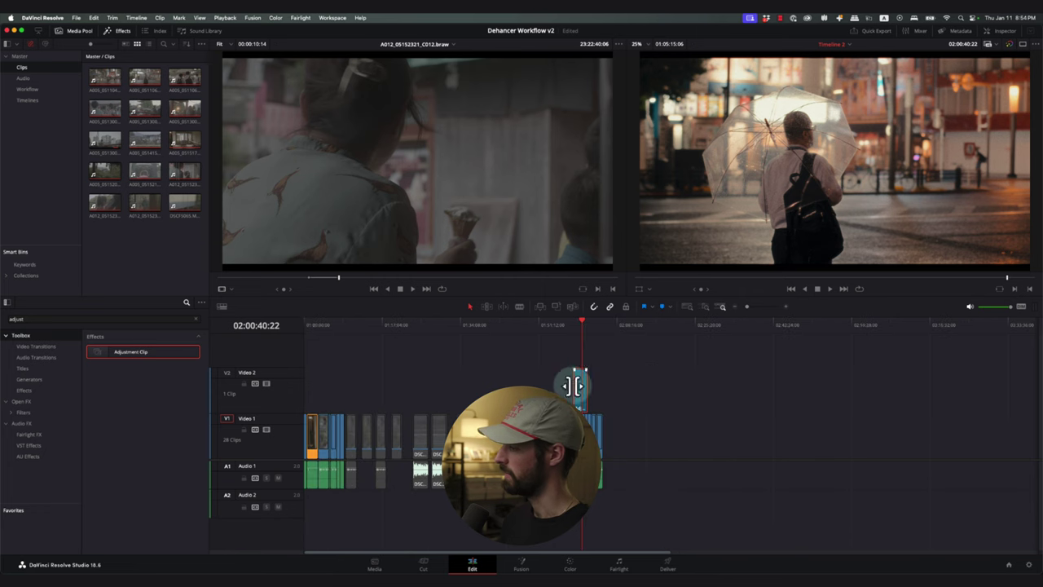
drag(573, 384, 73, 400)
drag(324, 330, 573, 328)
key(super+z)
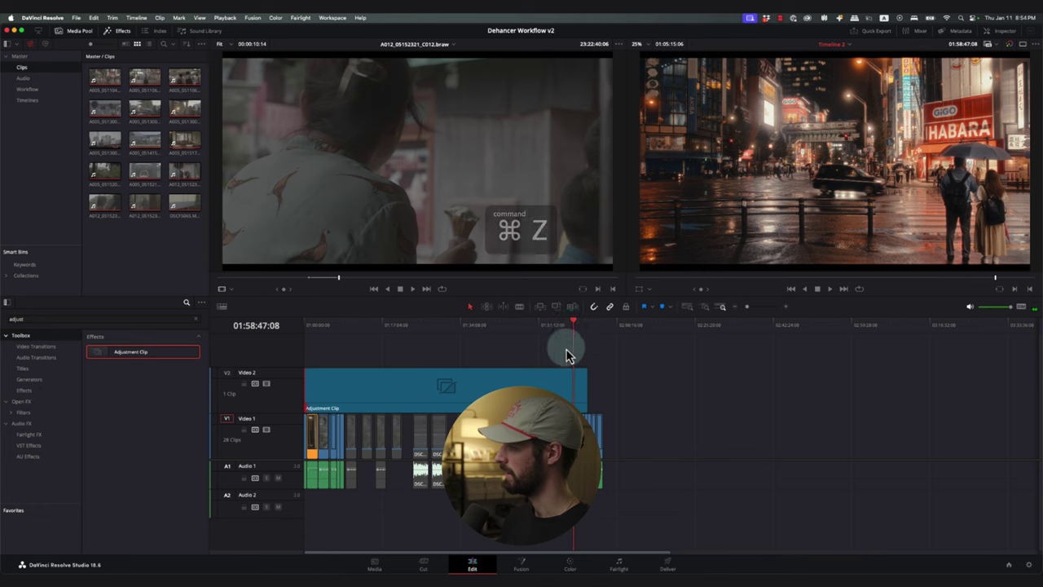
scroll(571, 368, up, 5)
scroll(735, 333, down, 2)
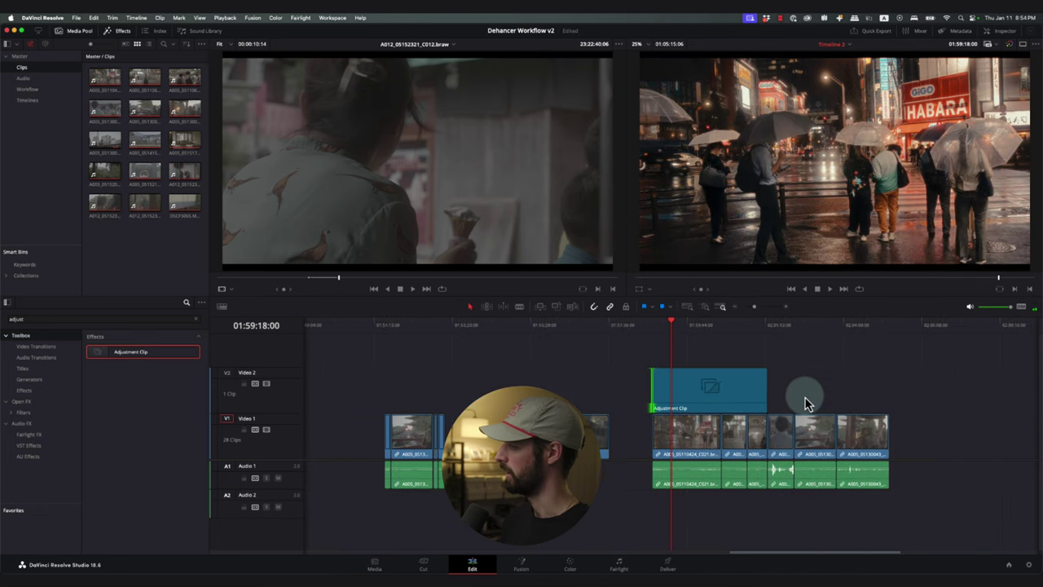
Add a node to the timeline-level node graph on the Color page and shift its Offset toward blue, to about -0.01, 28.79 and 58.37.
click(570, 563)
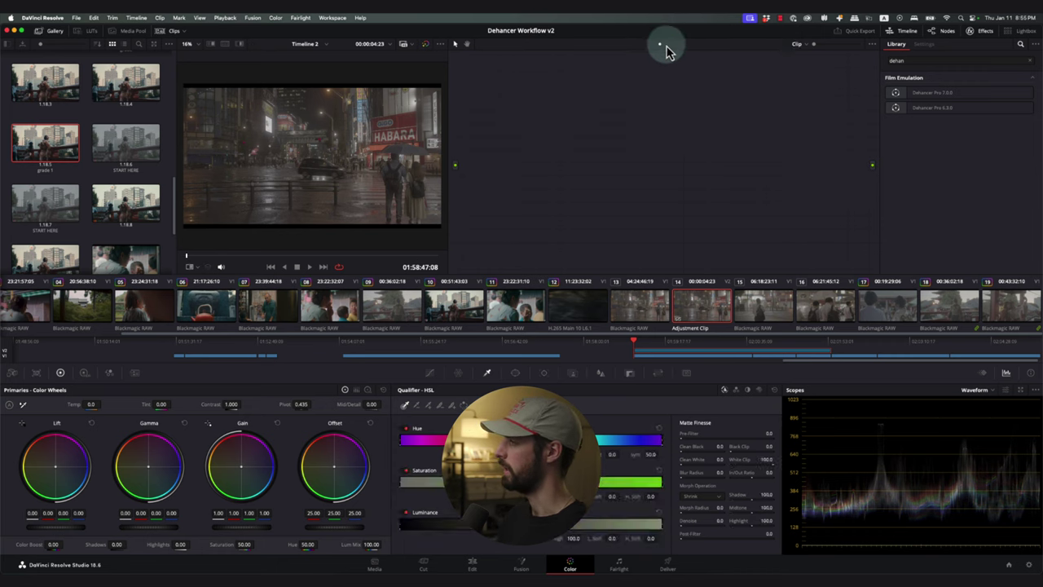
key(alt+s)
drag(562, 124, 585, 150)
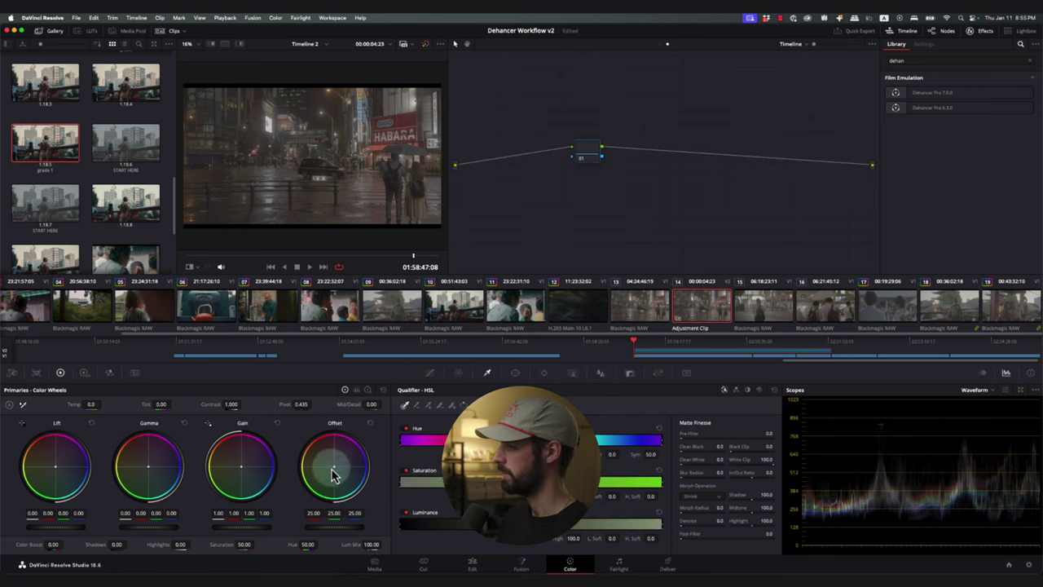
drag(333, 466, 349, 481)
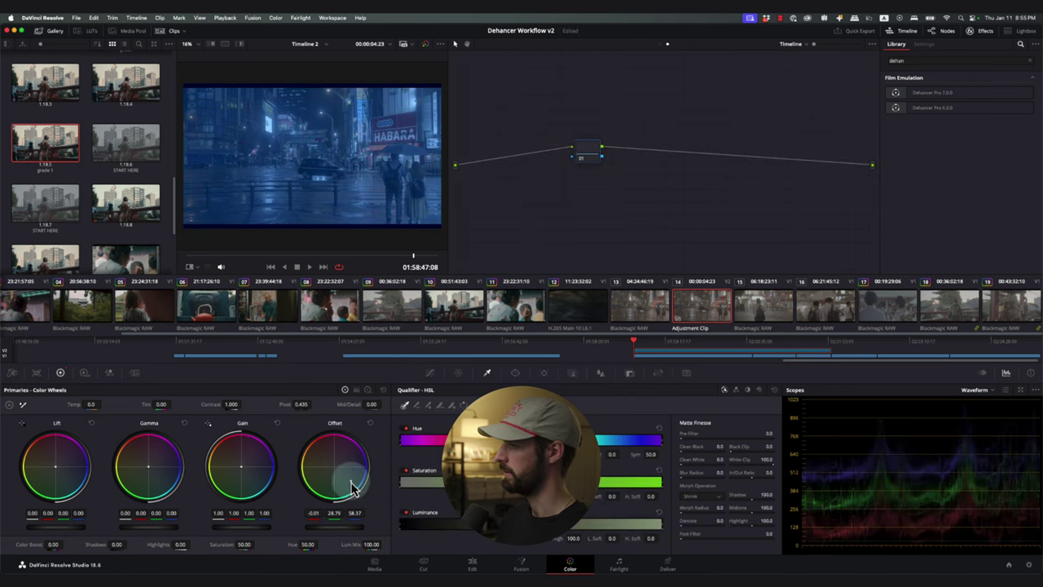
Check the blue timeline-level grade on several clips, including the kimono, red kettle and temple shots.
click(536, 310)
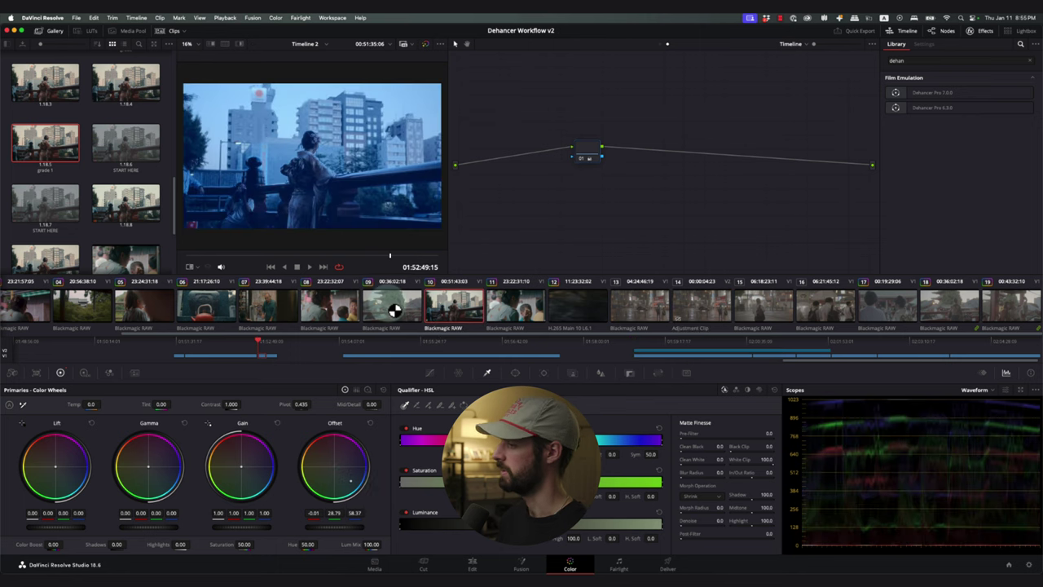
click(334, 309)
click(195, 306)
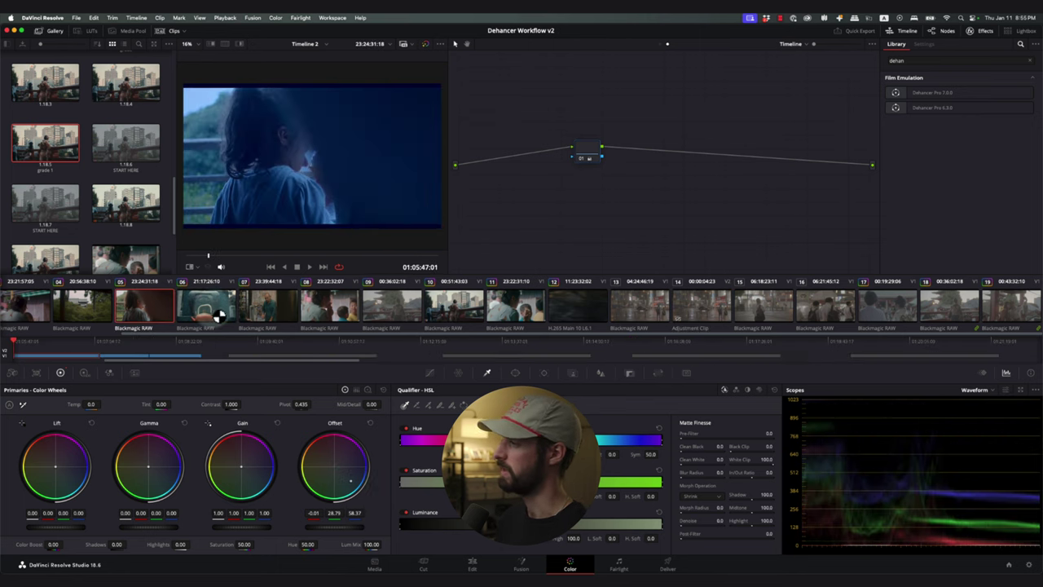
click(344, 307)
click(391, 308)
Reset the grade on the timeline-level node.
right_click(590, 152)
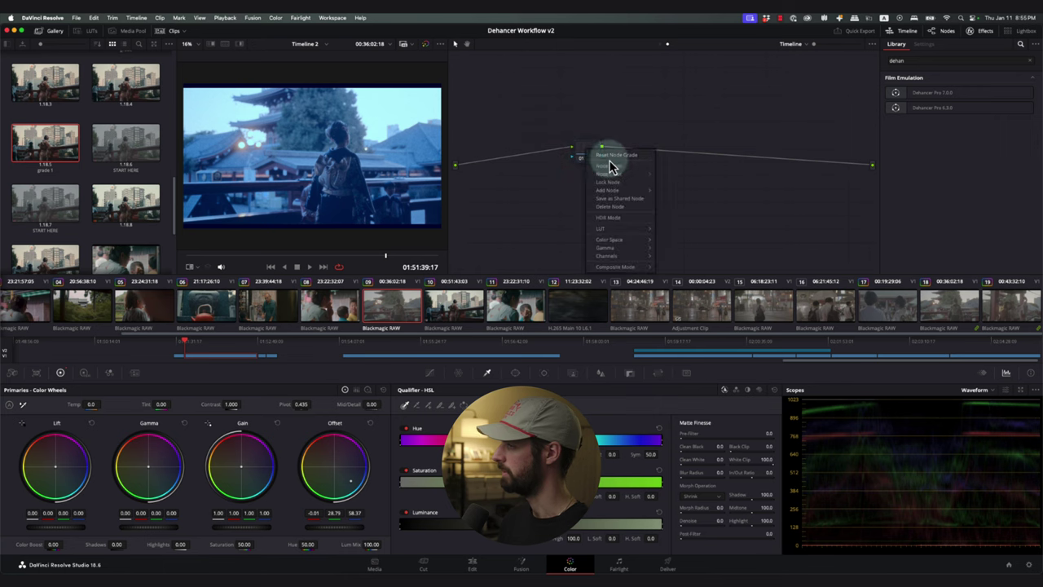
right_click(602, 152)
click(621, 156)
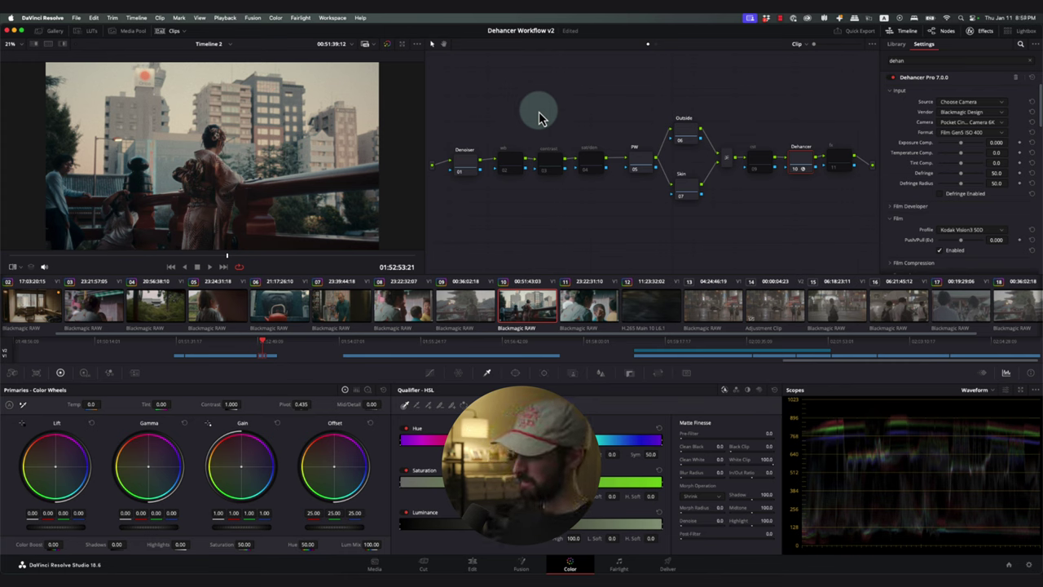
Try a narrow pillarboxed and a widescreen letterboxed output blanking on the kimono bridge clip, view them full screen, and clear the blanking.
key(ctrl+1)
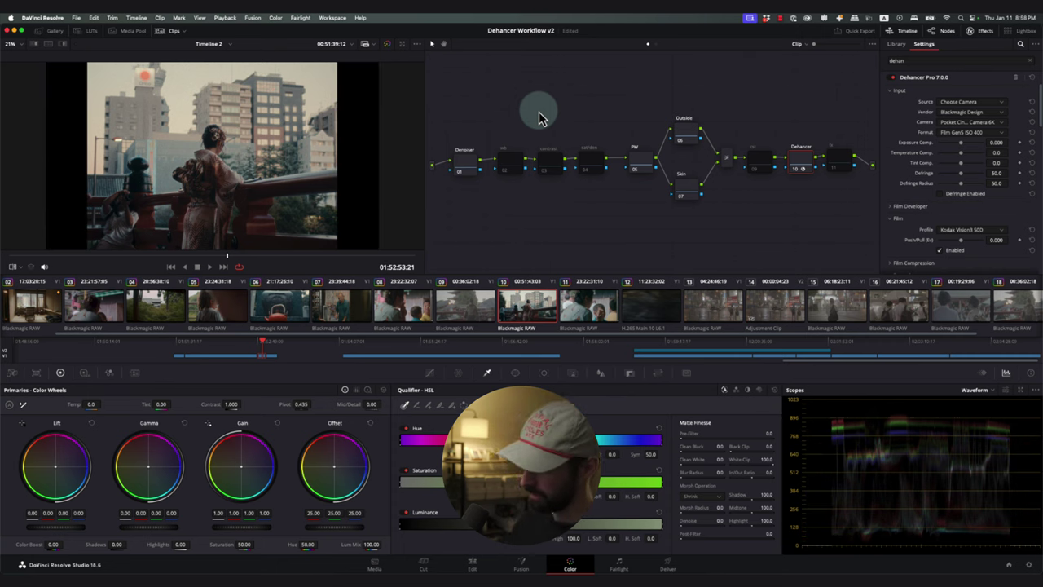
key(ctrl+5)
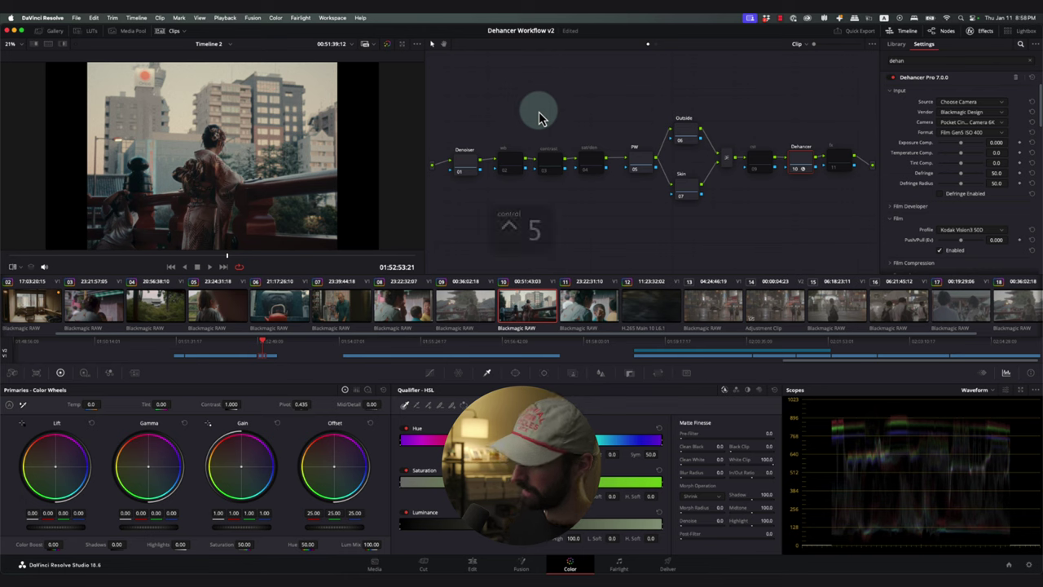
key(super+f)
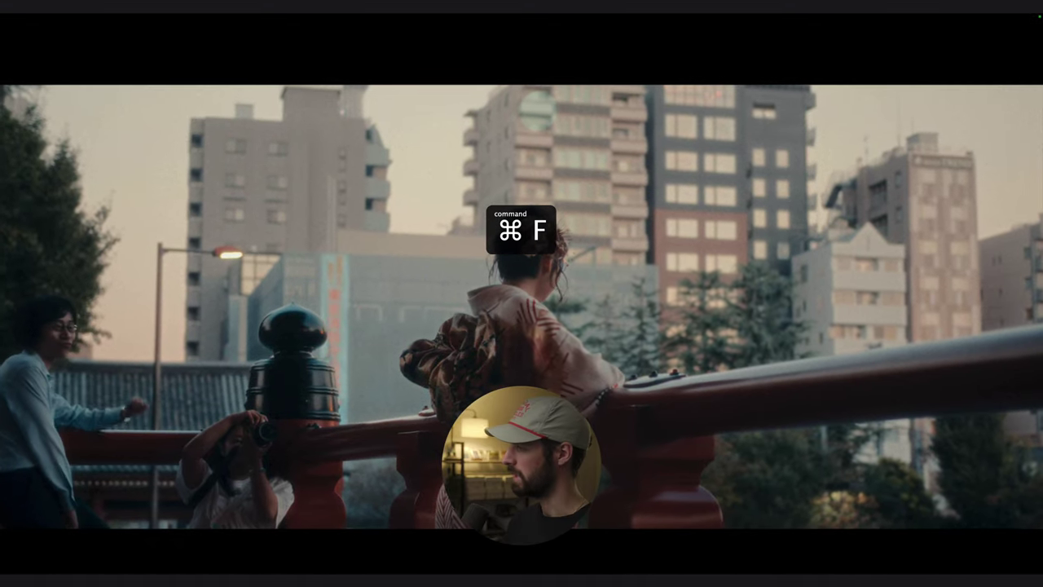
key(ctrl+1)
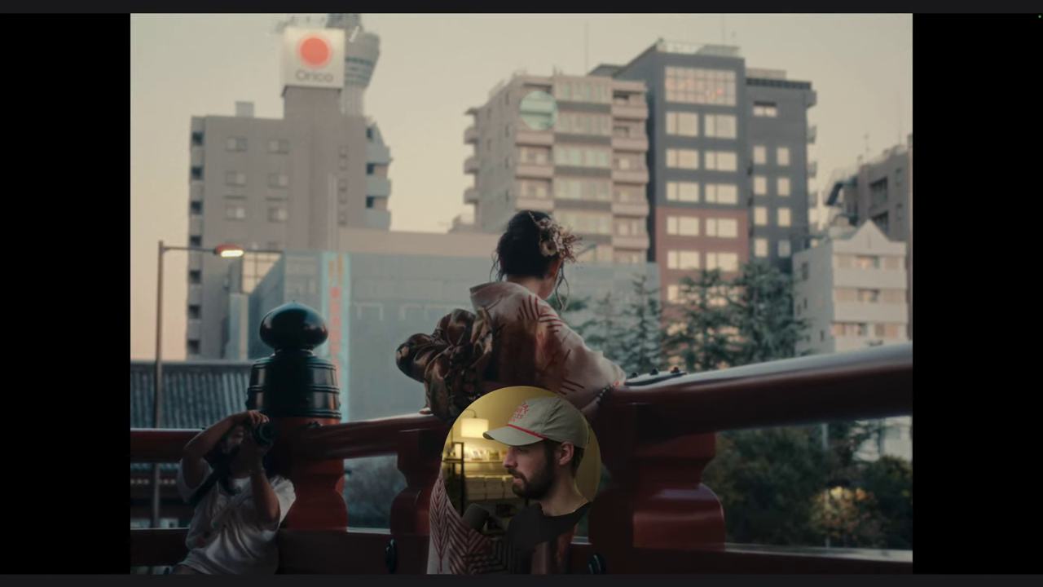
key(ctrl+0)
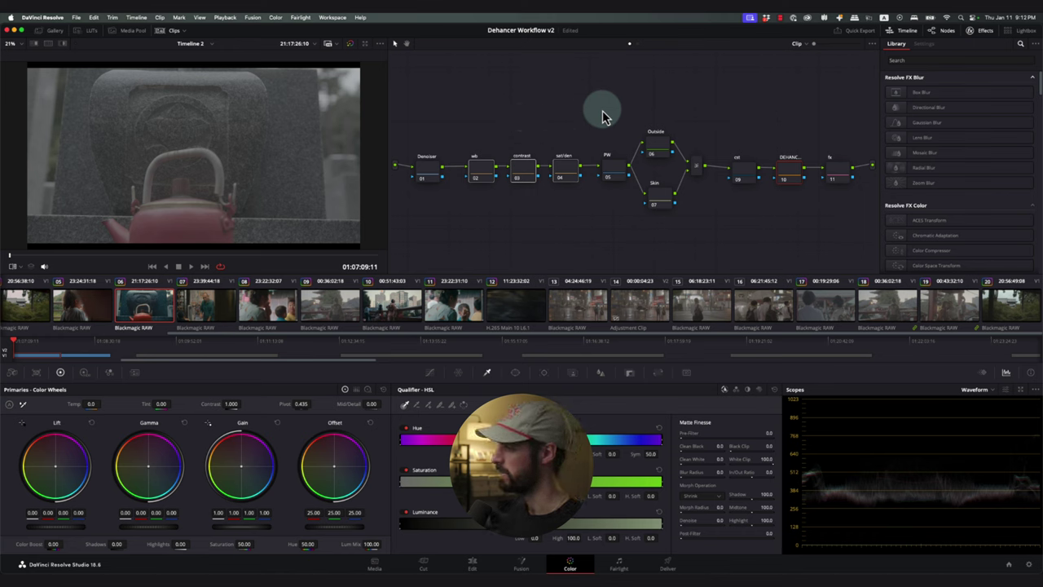
Find Dehancer Pro 7.0.0 in the effects library and apply it to node 10 of the red kettle clip.
click(918, 60)
text(dehanc)
drag(931, 92, 786, 174)
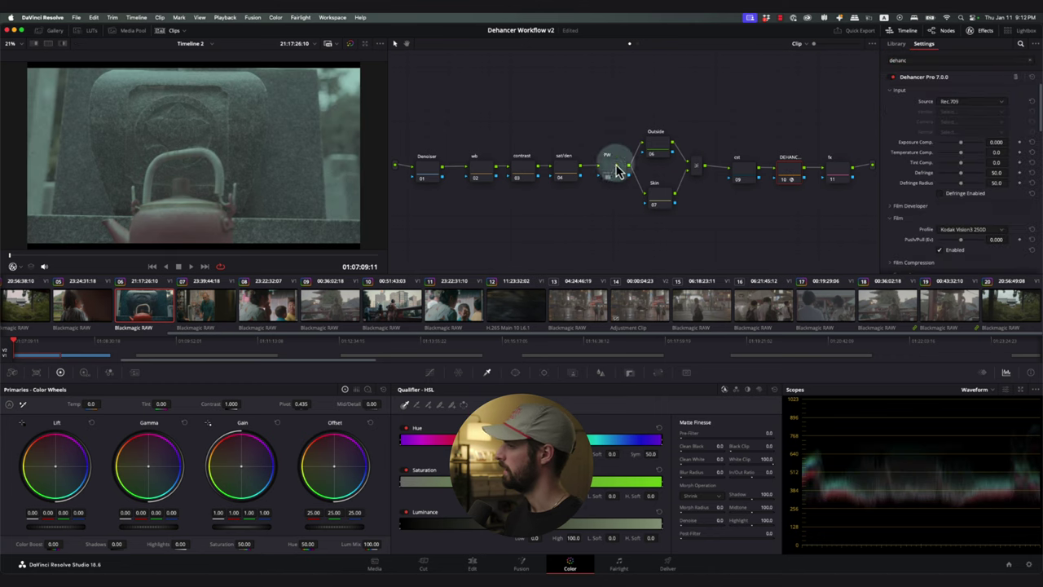
Set Dehancer's input source to Choose Camera with Blackmagic Design, the Pocket Cinema Camera 6K and Film Gen5 ISO 400.
click(945, 102)
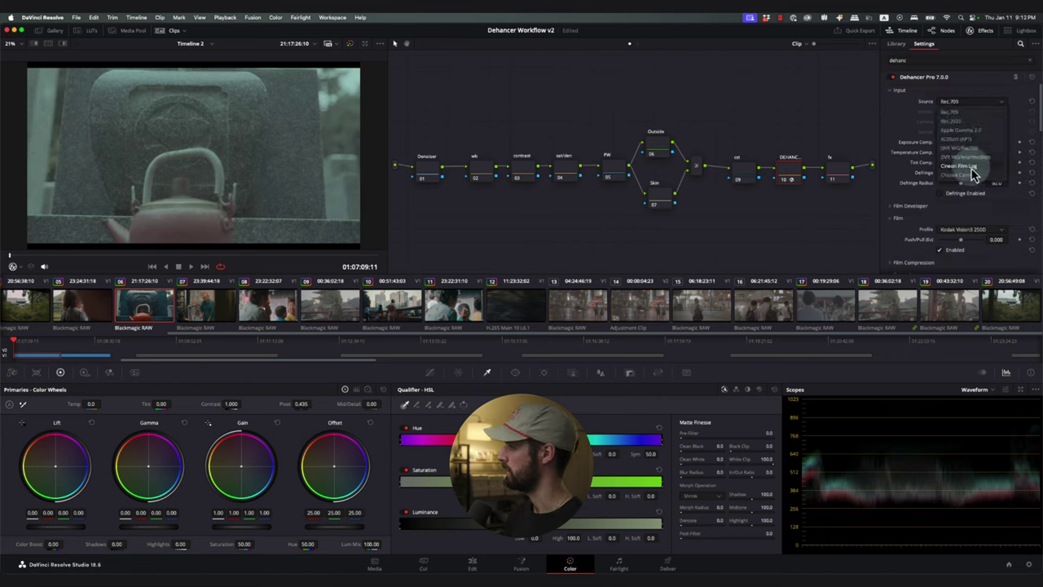
click(965, 174)
click(955, 123)
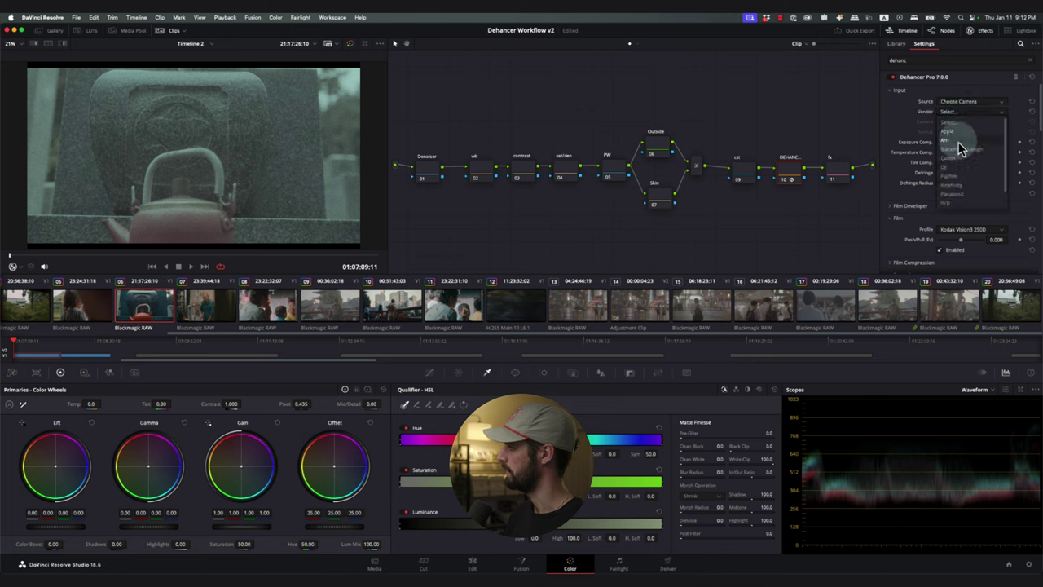
click(959, 138)
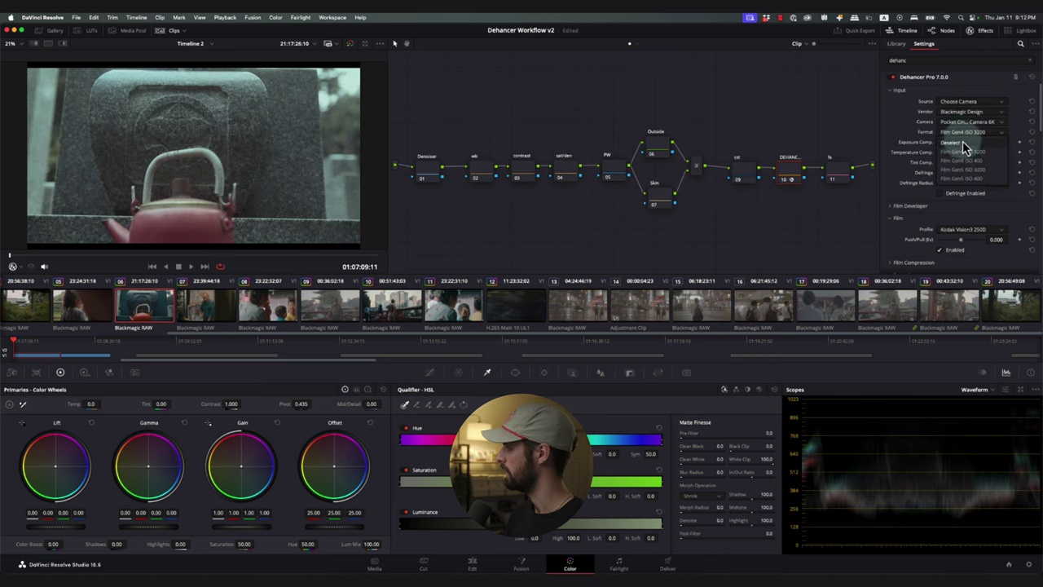
click(965, 157)
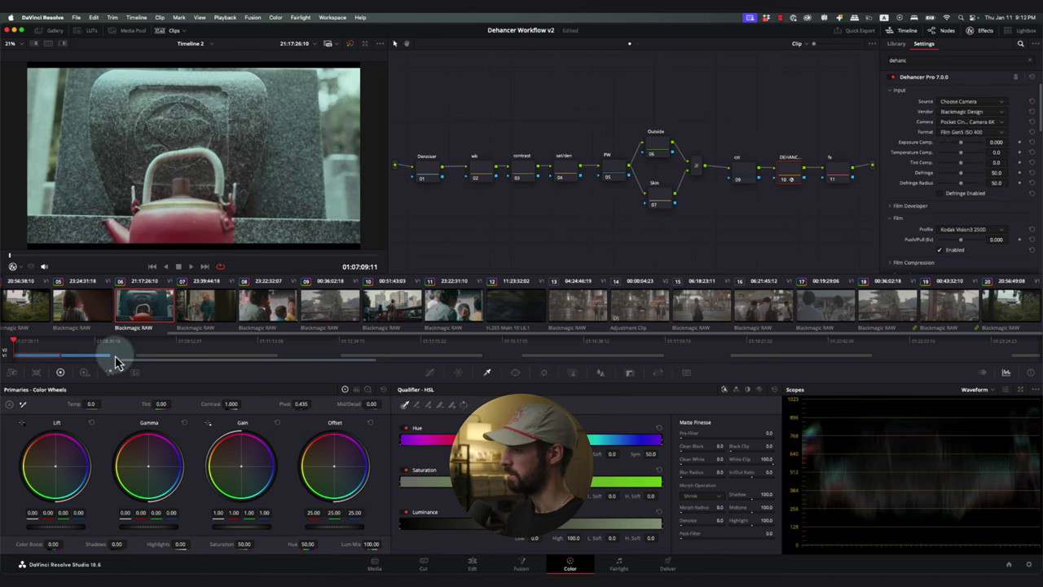
Set the kettle clip's Camera Raw decoding to Clip.
click(13, 371)
click(65, 418)
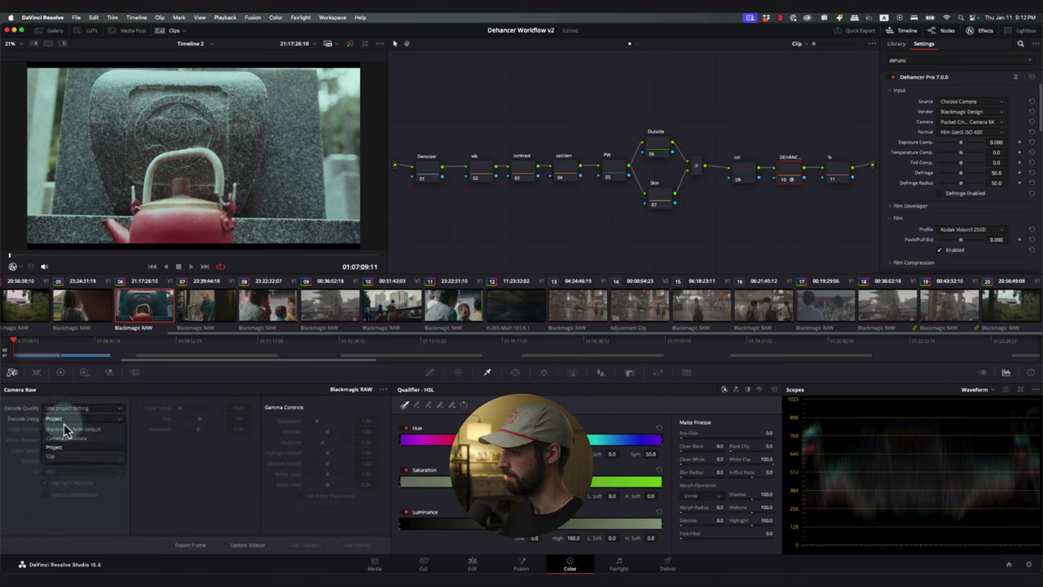
click(66, 457)
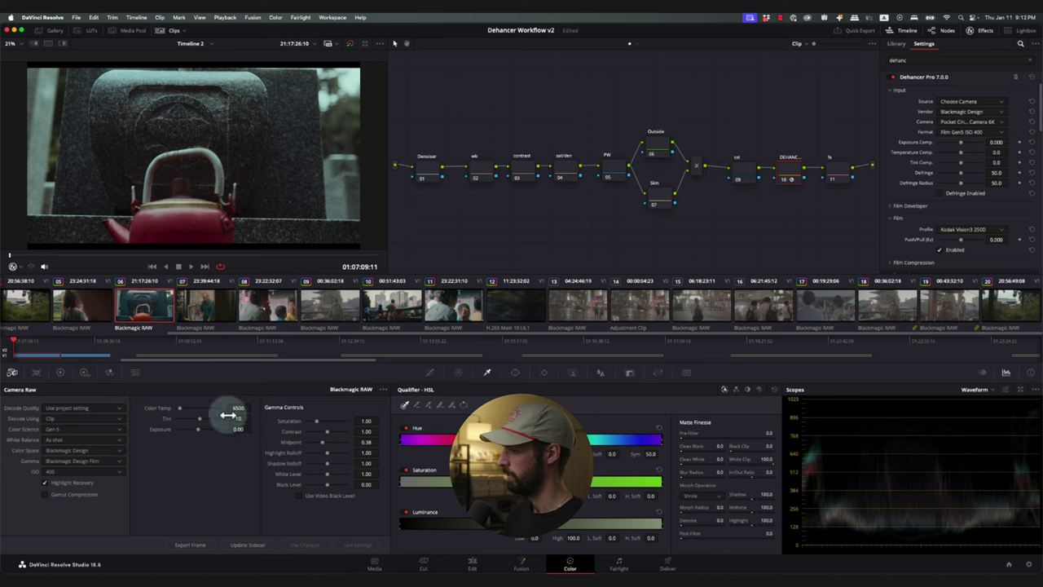
Set Dehancer's film profile to Kodak Vision3 50D.
scroll(897, 195, down, 3)
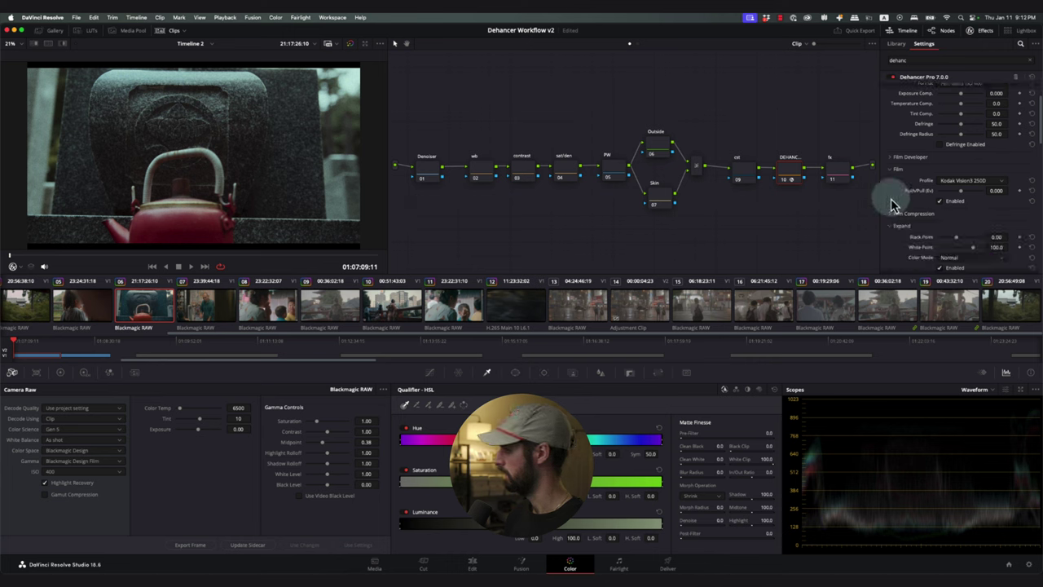
click(965, 184)
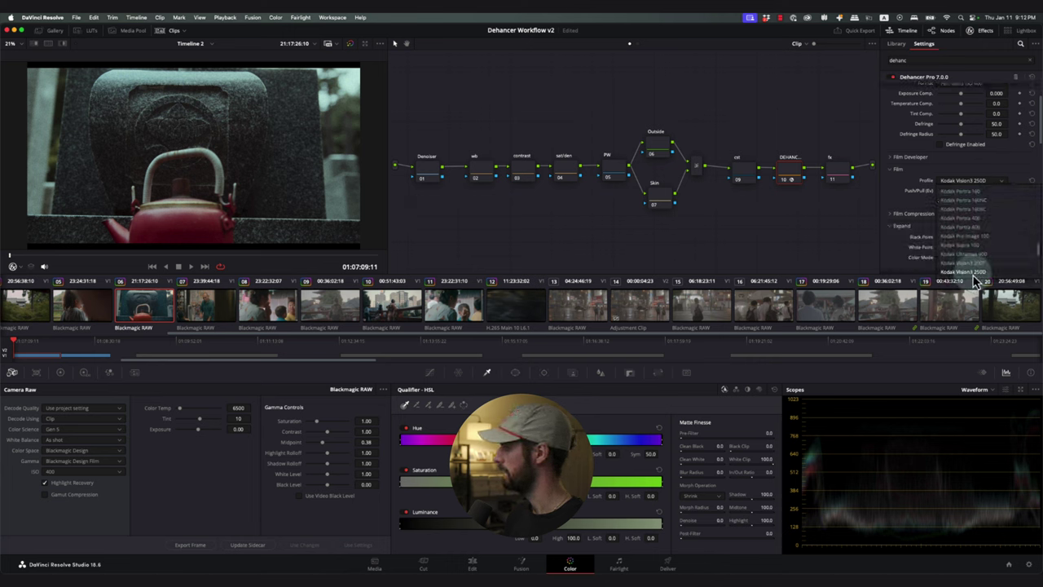
scroll(975, 277, down, 3)
click(968, 210)
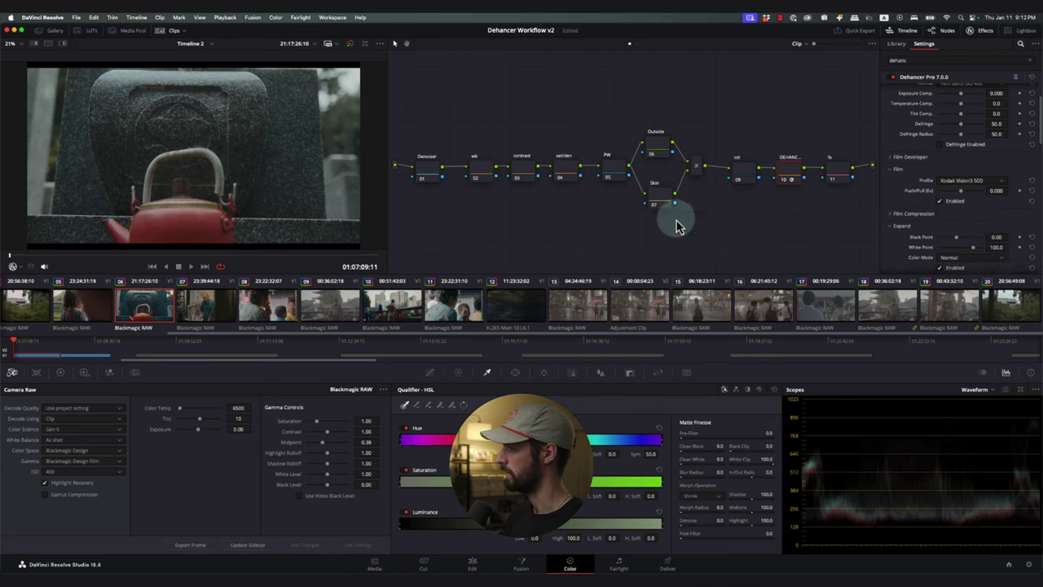
Set Dehancer's print profile to Kodak Endura Glossy Paper.
scroll(918, 177, down, 3)
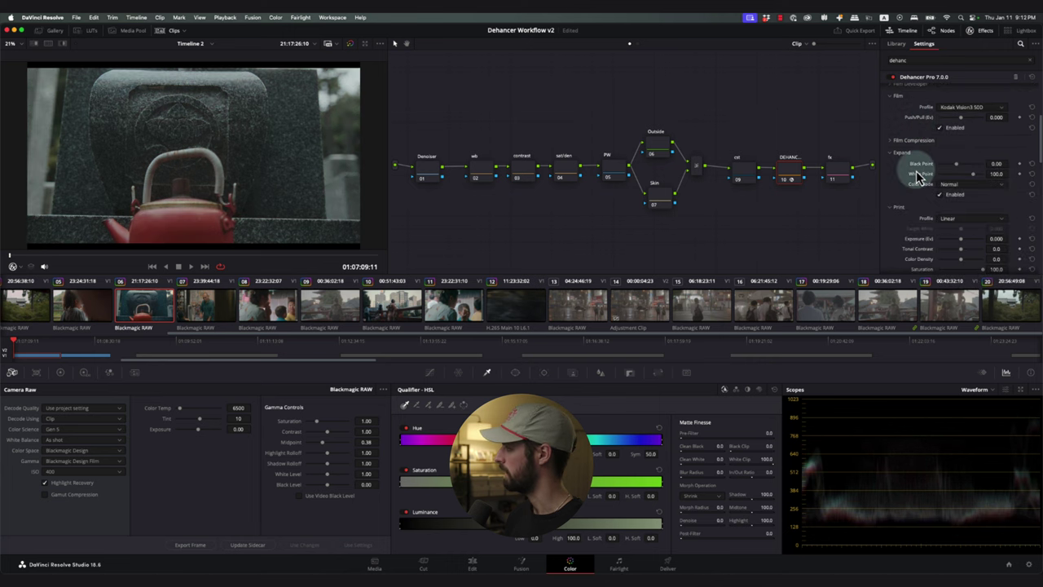
scroll(918, 177, up, 4)
scroll(918, 177, down, 6)
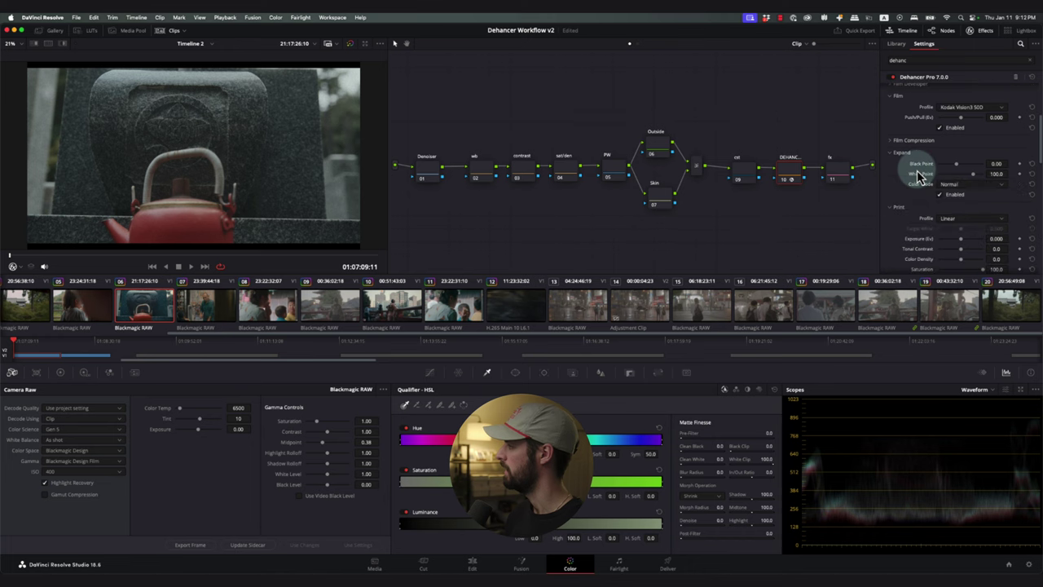
click(953, 169)
click(965, 215)
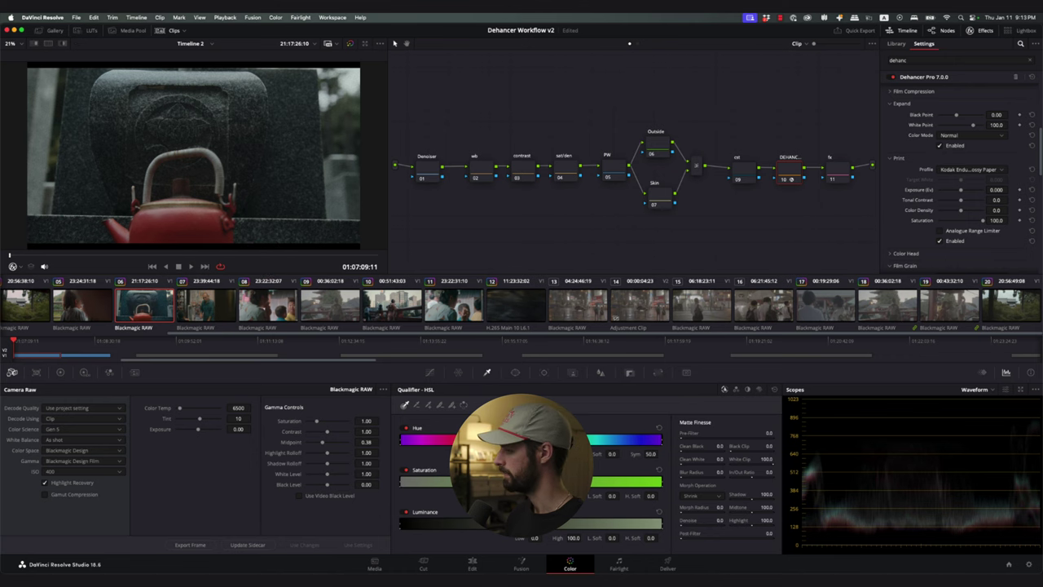
Zoom the kettle clip to 1.070 on the Edit page and return to the Color page.
click(473, 562)
click(707, 422)
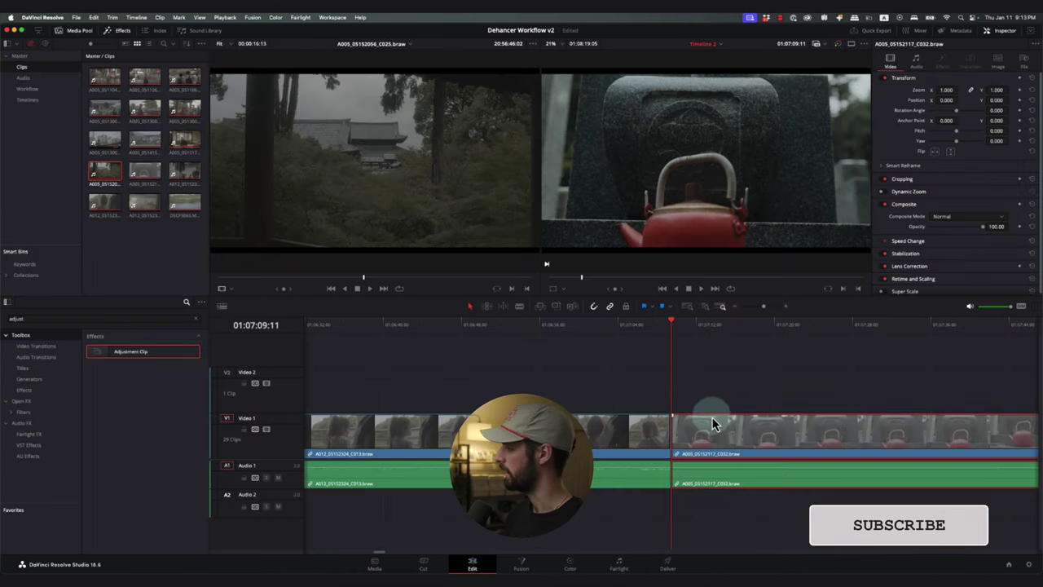
mouse_move(947, 89)
mouse_down()
mouse_move(958, 90)
mouse_move(945, 106)
mouse_up()
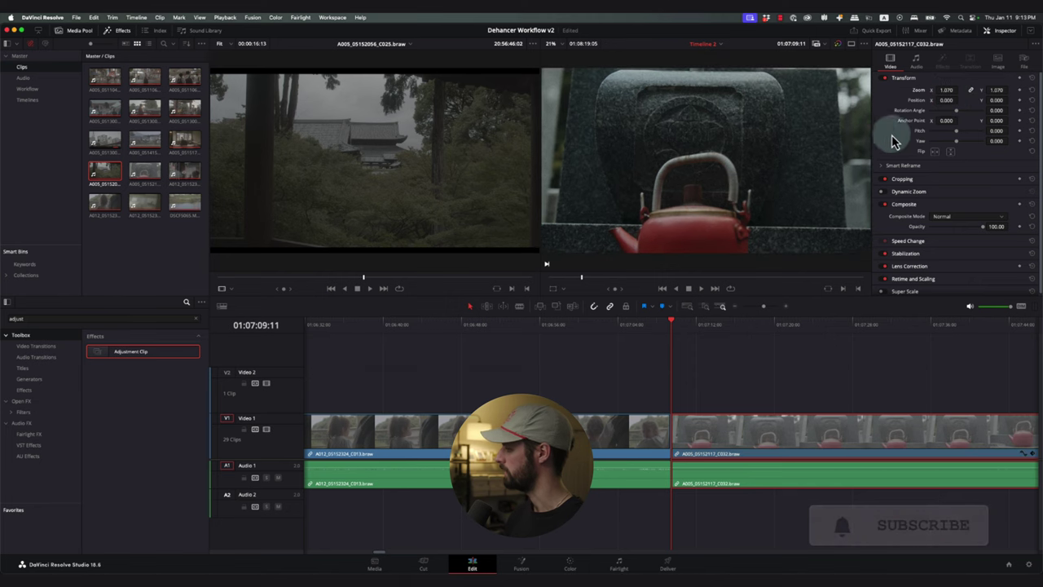
click(571, 562)
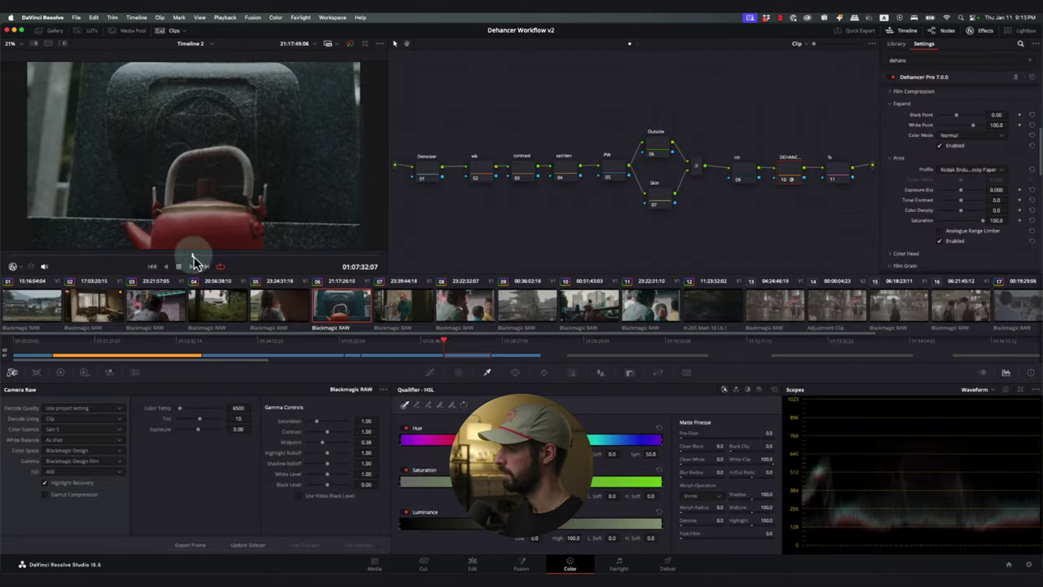
Review the kettle clip's playback full screen, then return to the normal viewer.
key(super+f)
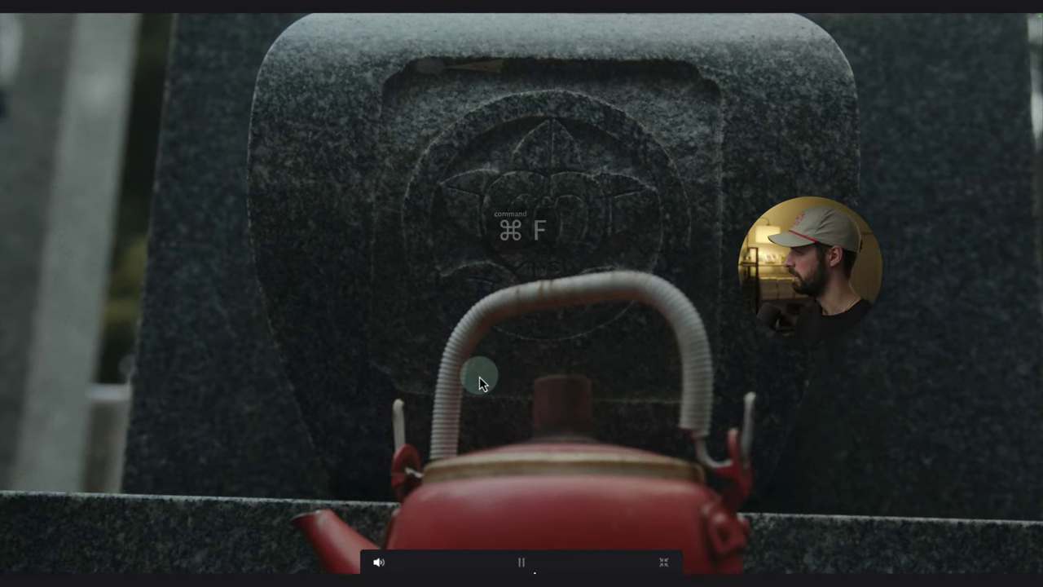
key(space)
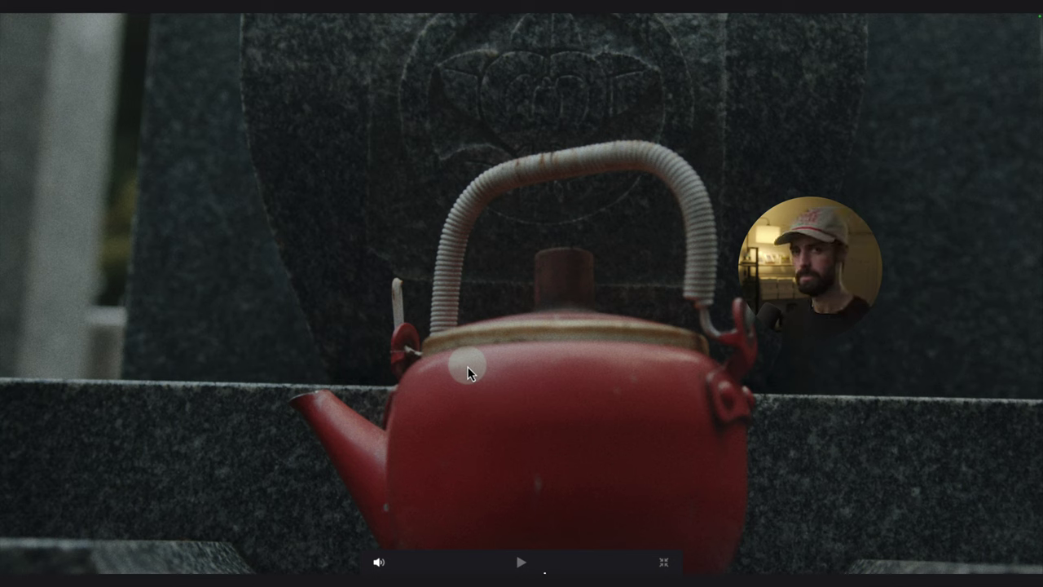
key(super+f)
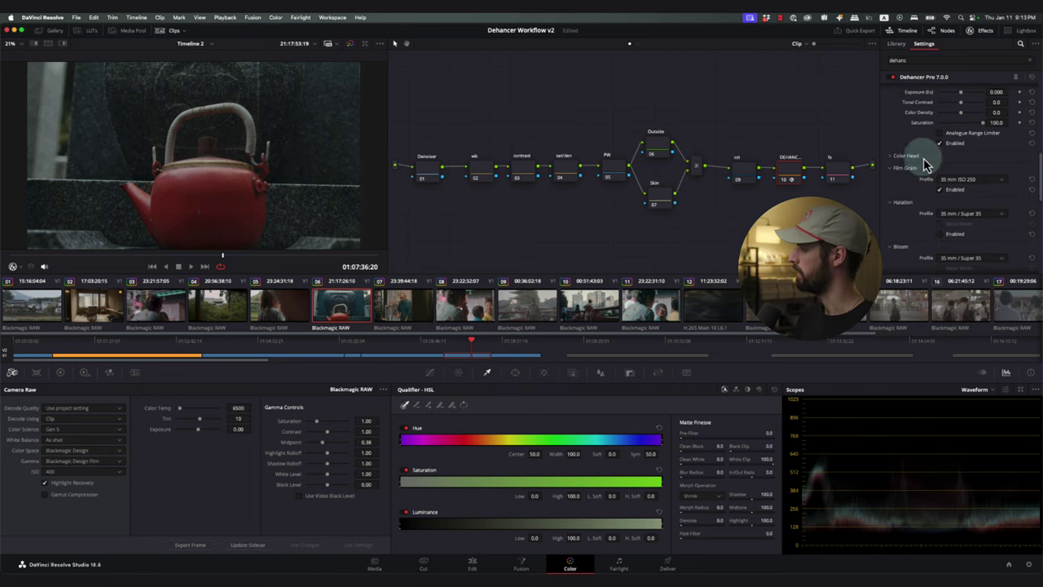
Set Dehancer's print Color Density to 100 and enable Film Compression.
scroll(927, 163, up, 3)
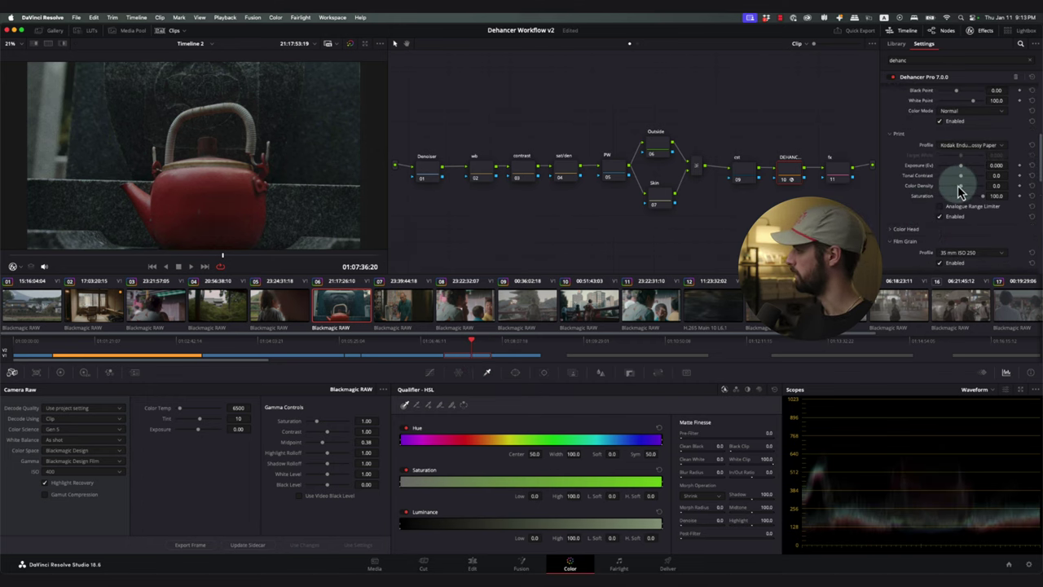
drag(960, 191, 988, 187)
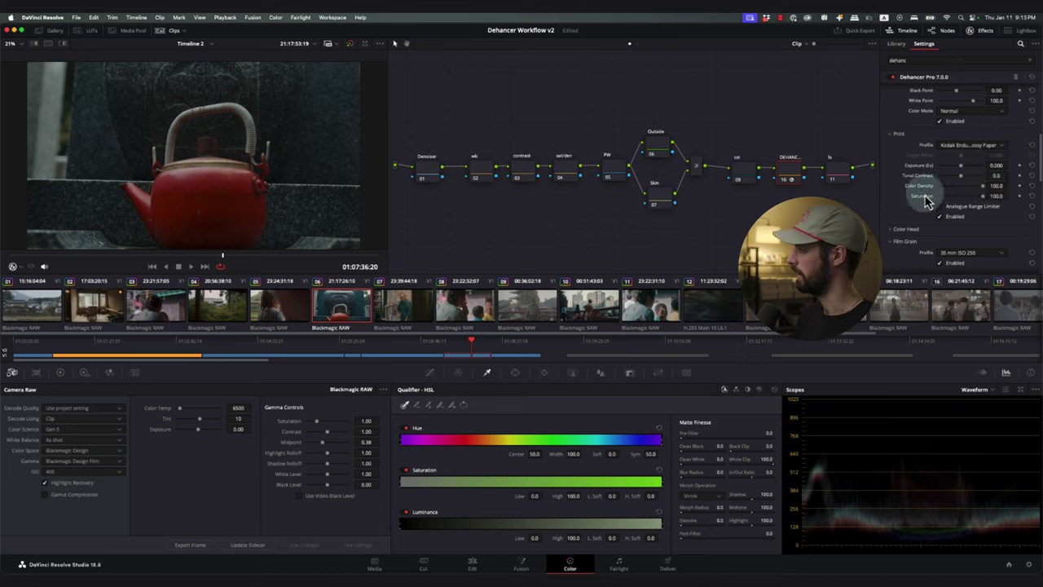
scroll(933, 206, up, 2)
scroll(932, 206, up, 2)
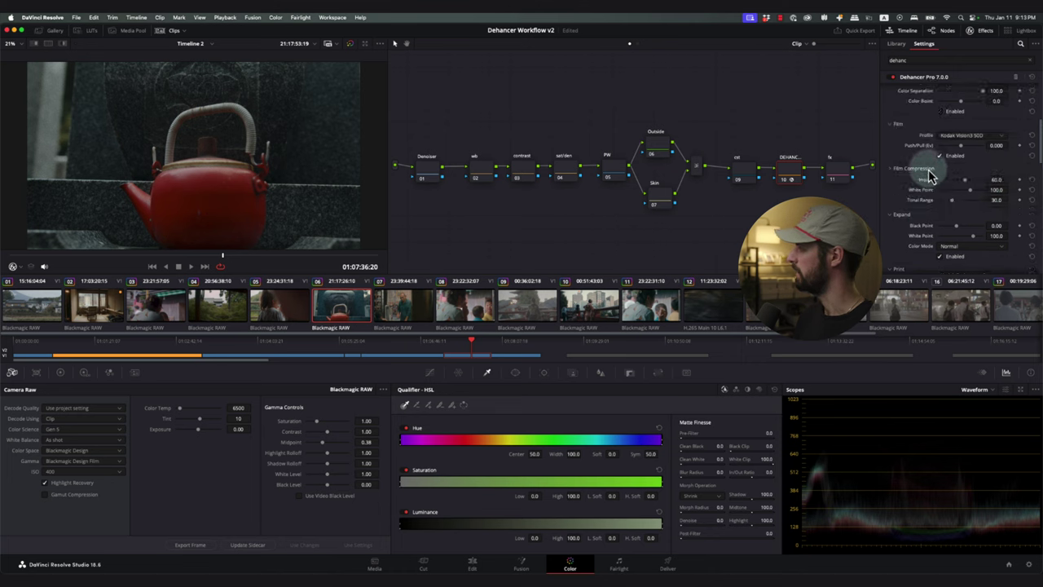
click(949, 220)
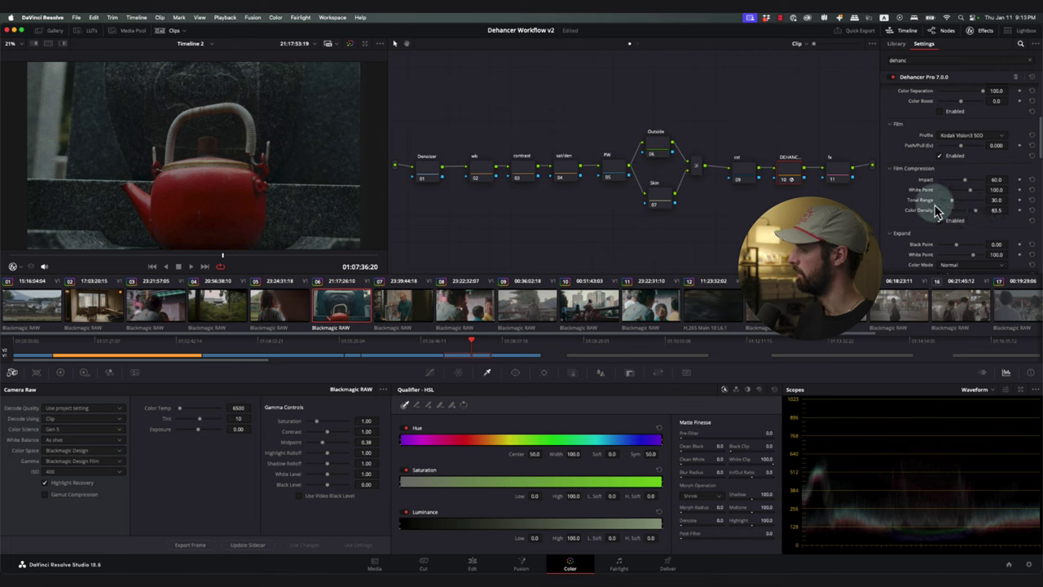
Toggle Dehancer's Print stage off and on to compare its effect on the kettle clip.
scroll(937, 227, down, 6)
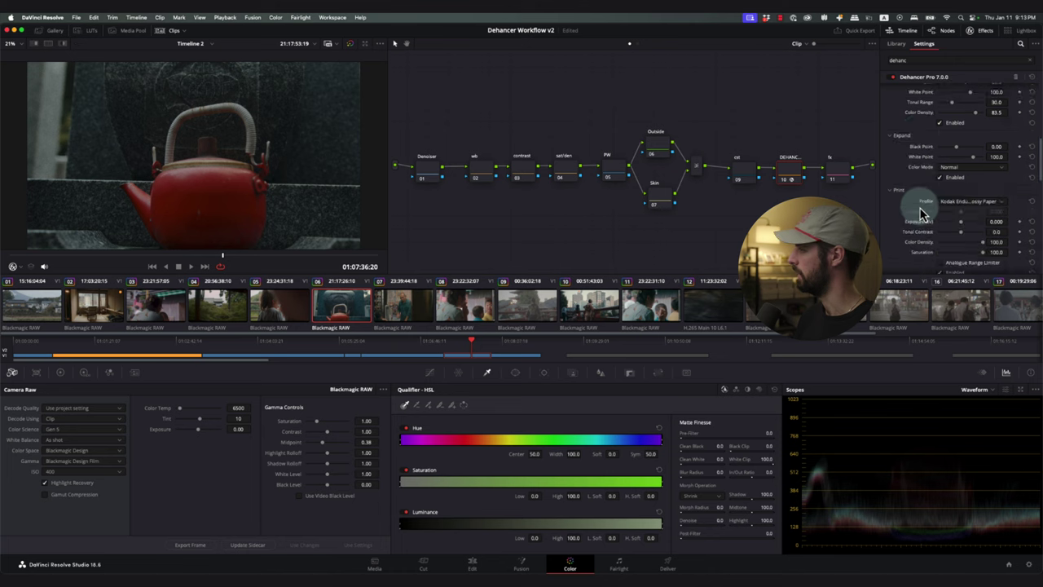
click(941, 225)
click(941, 225)
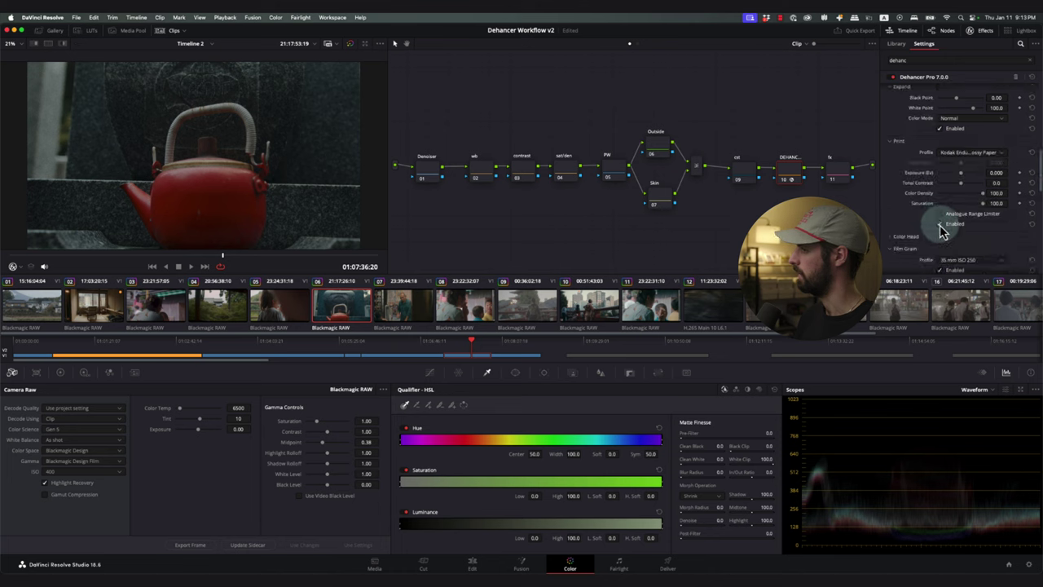
scroll(937, 203, up, 5)
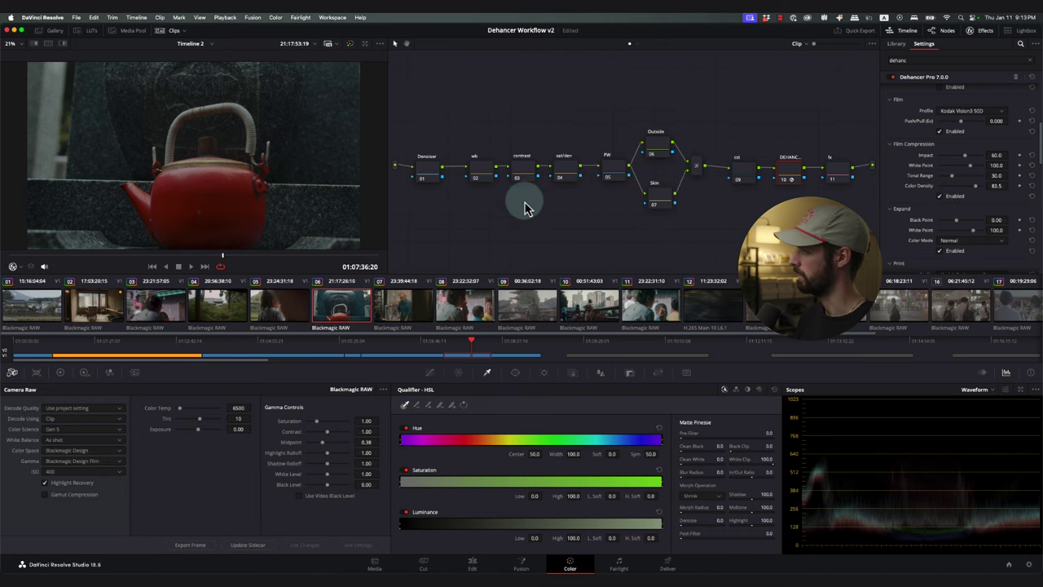
Darken the kettle's red on the sat/den node with the Hue Vs Lum curve, using Input Hue 254.04 and Lum Gain 0.39.
click(568, 173)
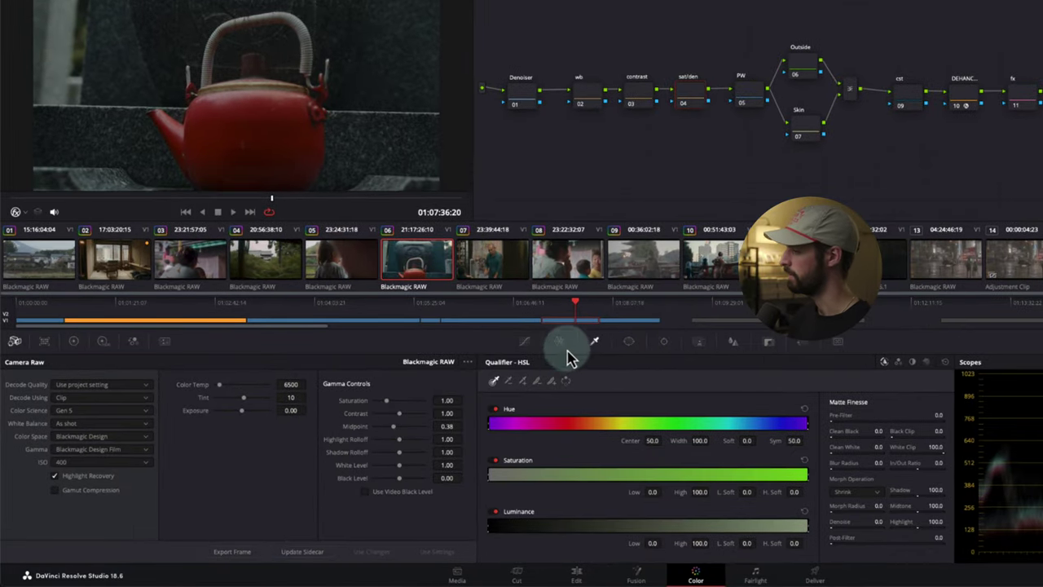
click(525, 342)
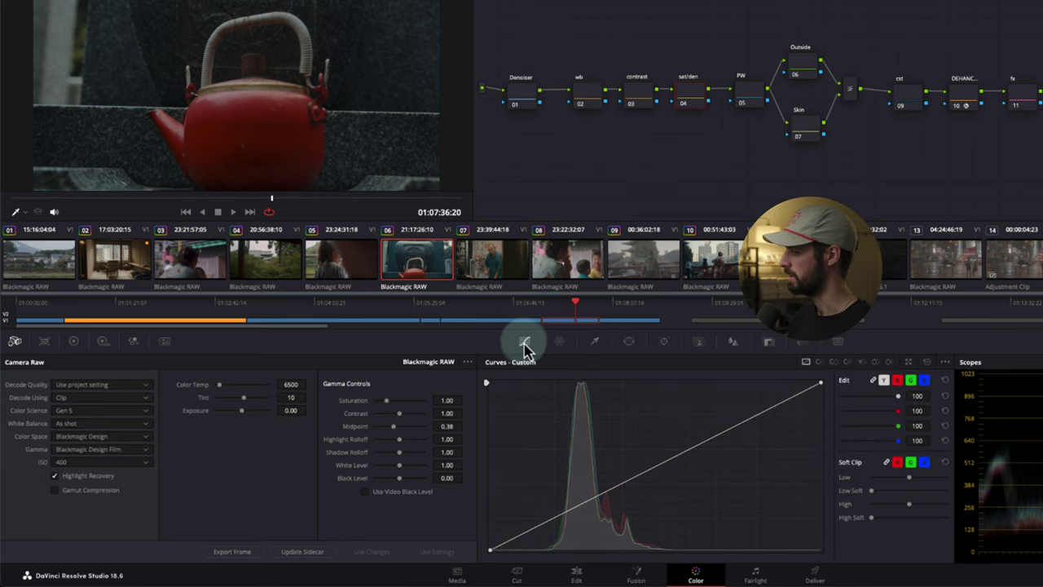
click(819, 361)
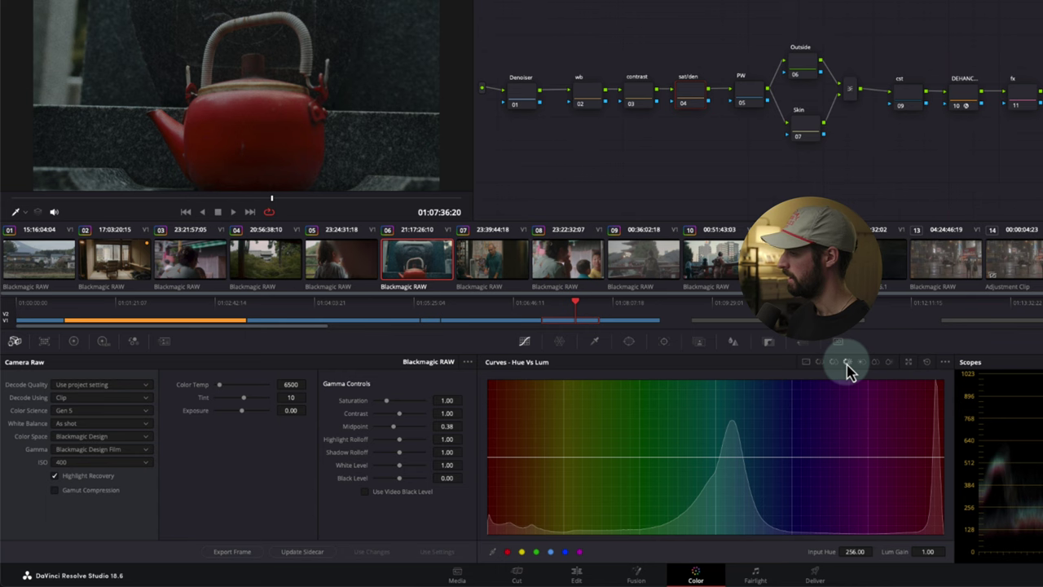
click(233, 104)
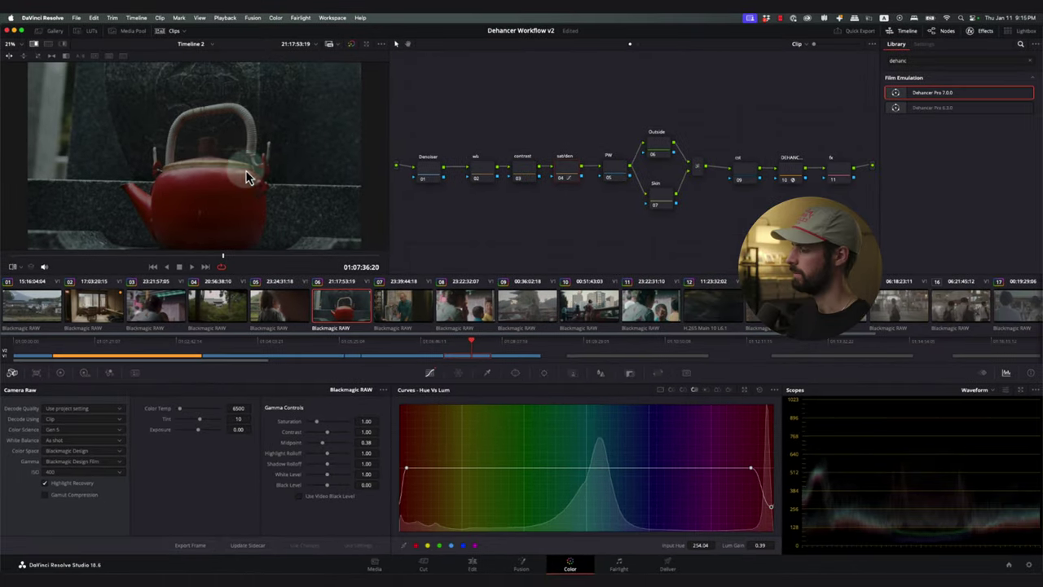
Grab a still of the kettle grade and play the selected kettle still from the gallery as a viewer reference.
right_click(289, 108)
click(260, 178)
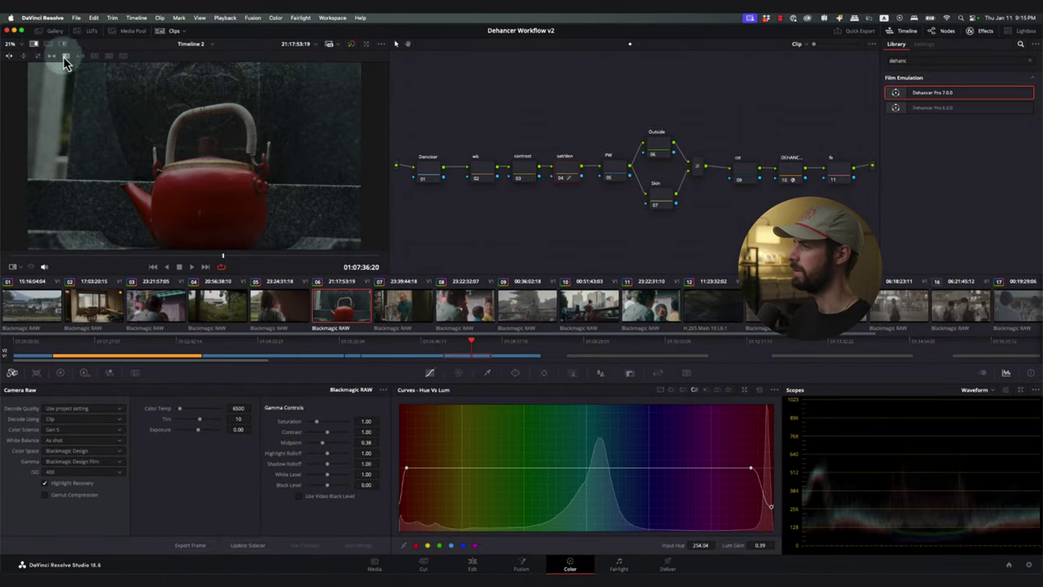
click(55, 32)
right_click(127, 168)
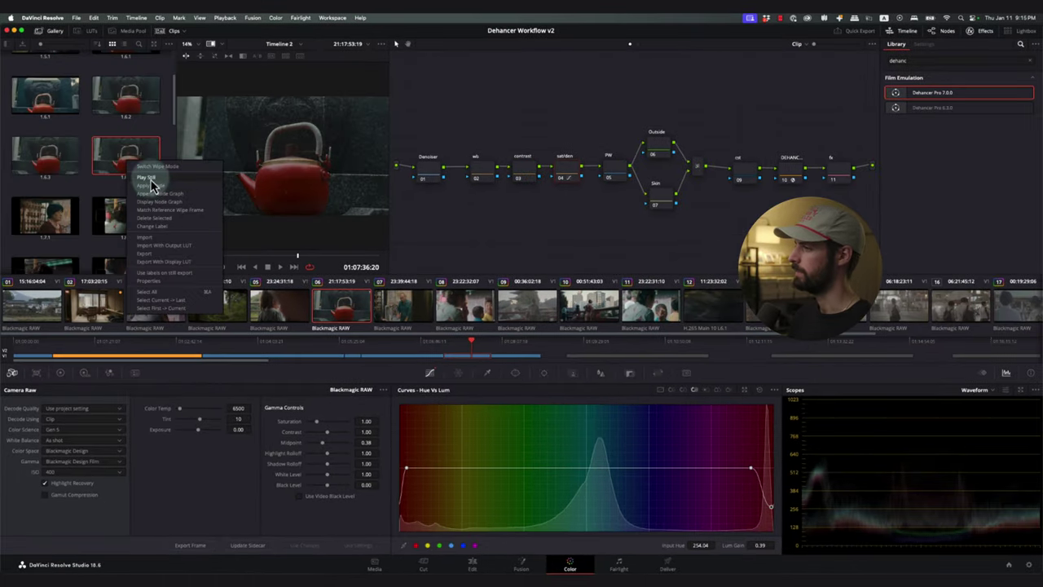
click(151, 185)
click(54, 32)
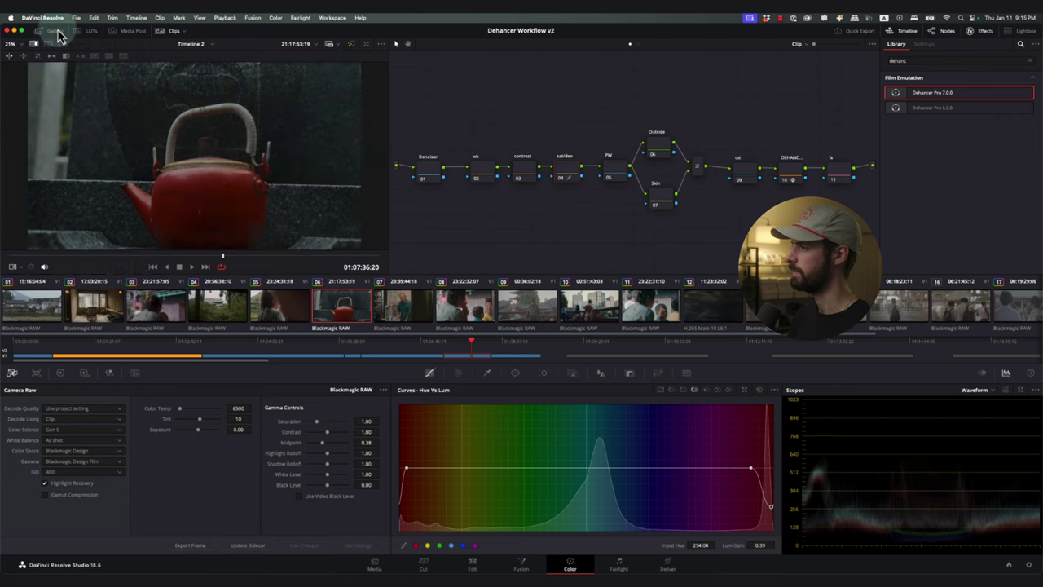
Toggle the sat/den node to compare the kettle with and without its Hue Vs Lum adjustment.
click(562, 167)
key(super+d)
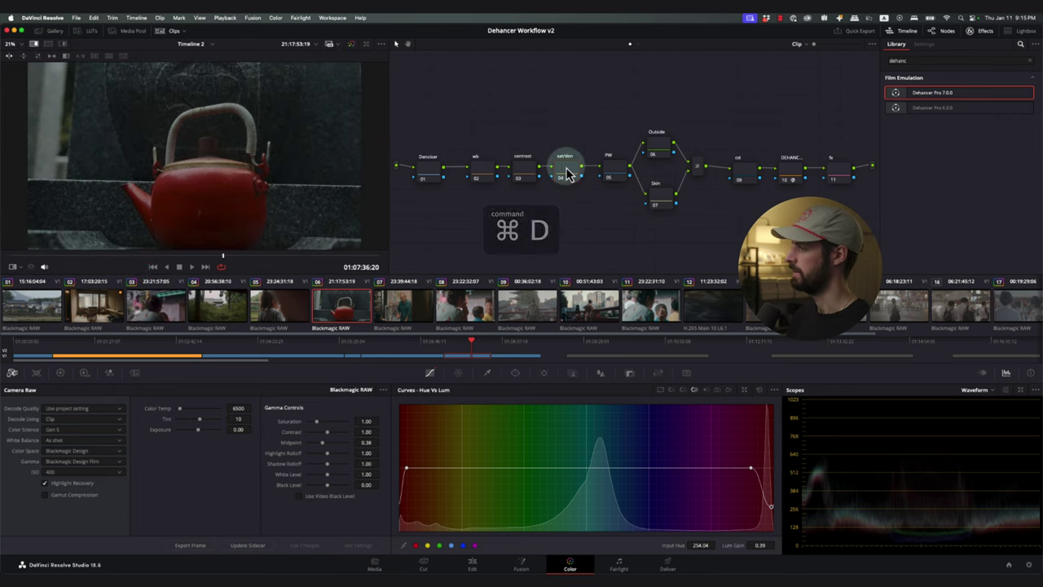